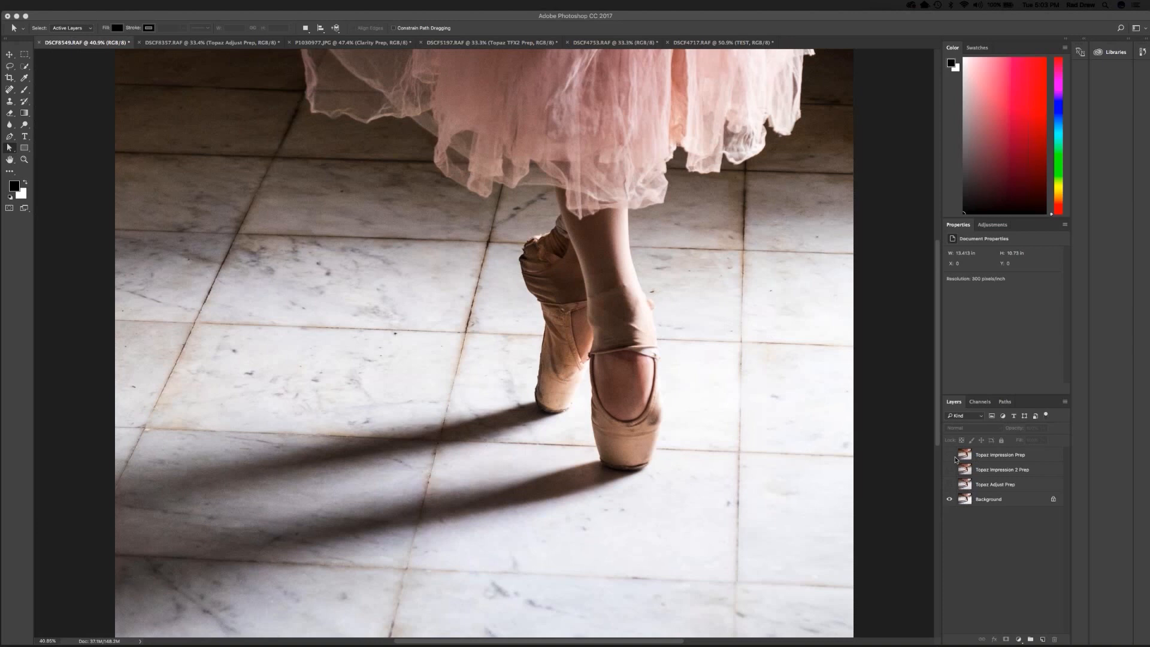
Compare the Topaz Impression Prep and Topaz Impression 2 Prep layers with the original ballet photo by toggling their visibility.
drag(950, 455, 949, 470)
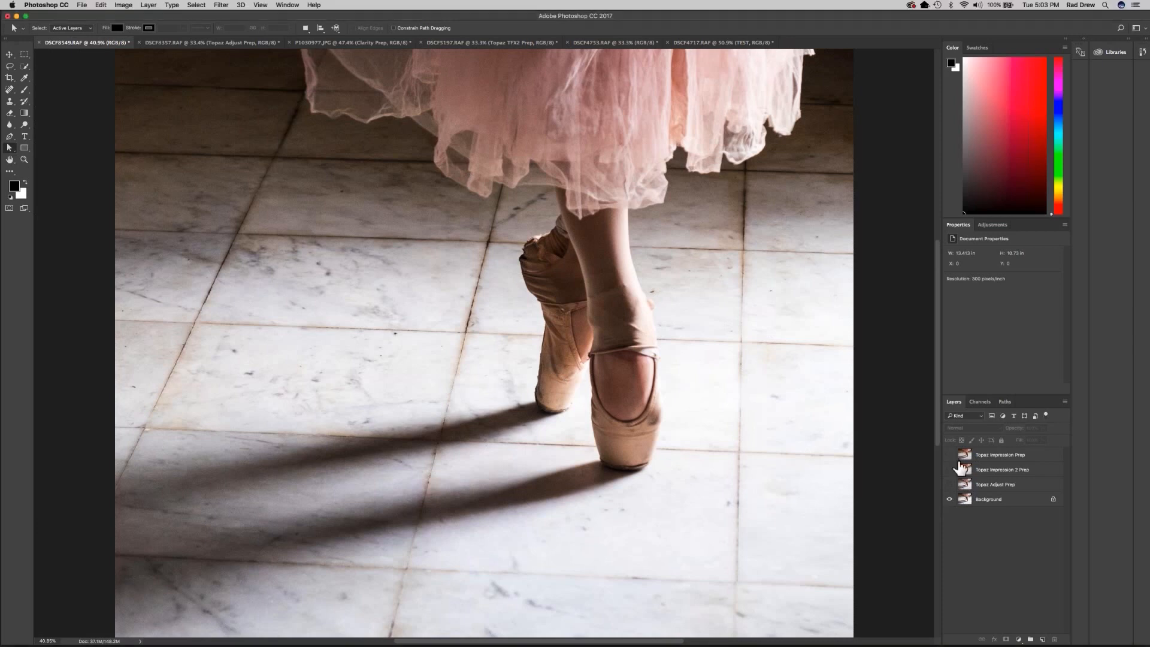
click(950, 500)
click(948, 454)
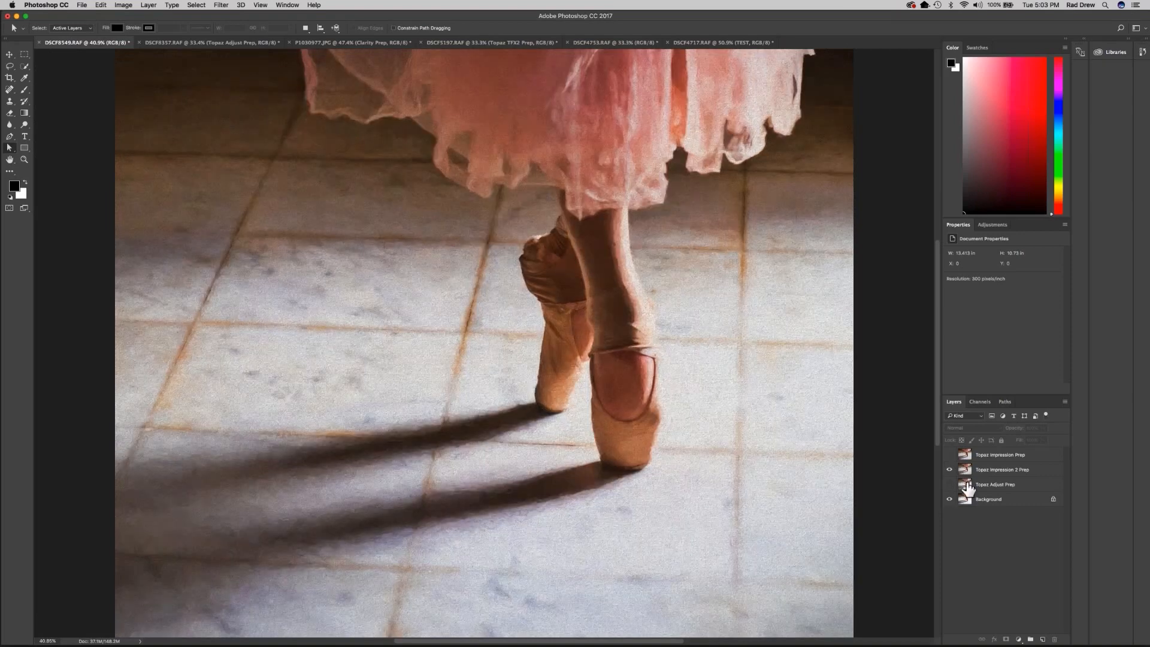
click(949, 456)
click(949, 454)
click(950, 470)
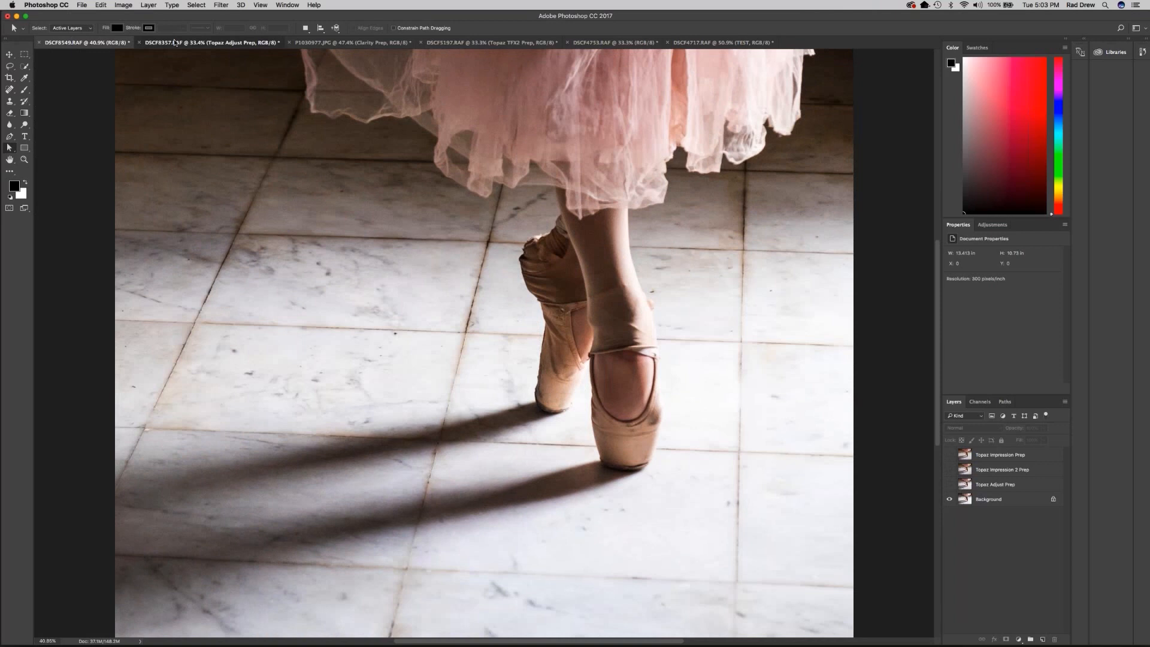
Show the Topaz Impressions 2 Prep layer in DSCF8357.RAF and the Topaz Adjust Prep layer in P1030977.JPG.
click(175, 42)
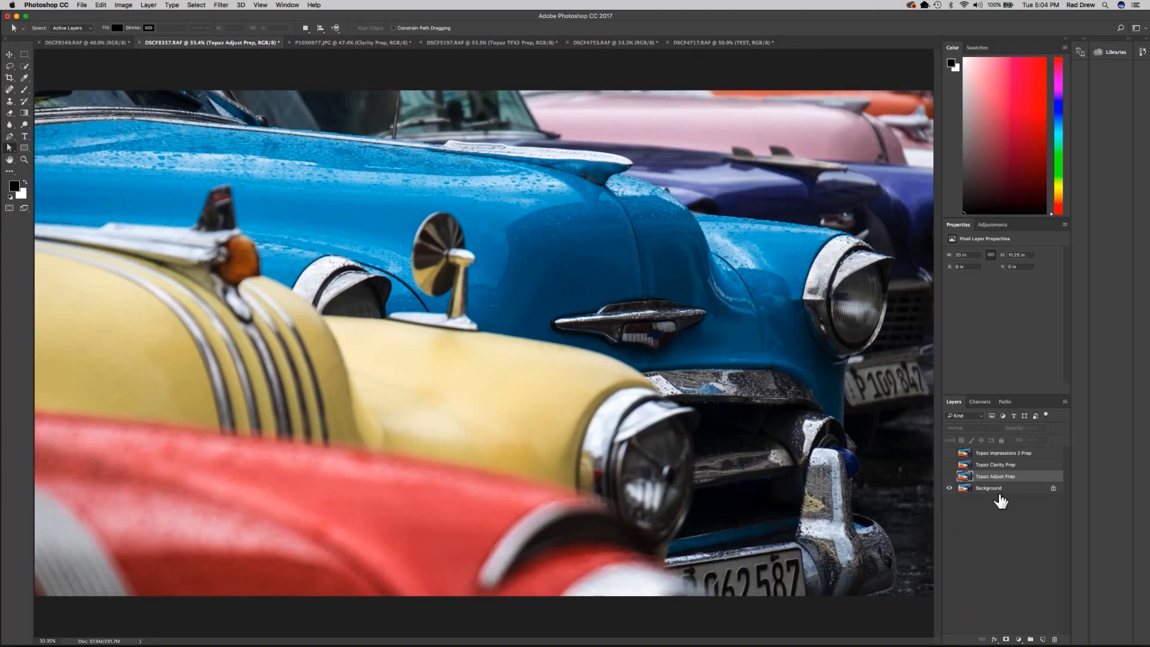
click(949, 453)
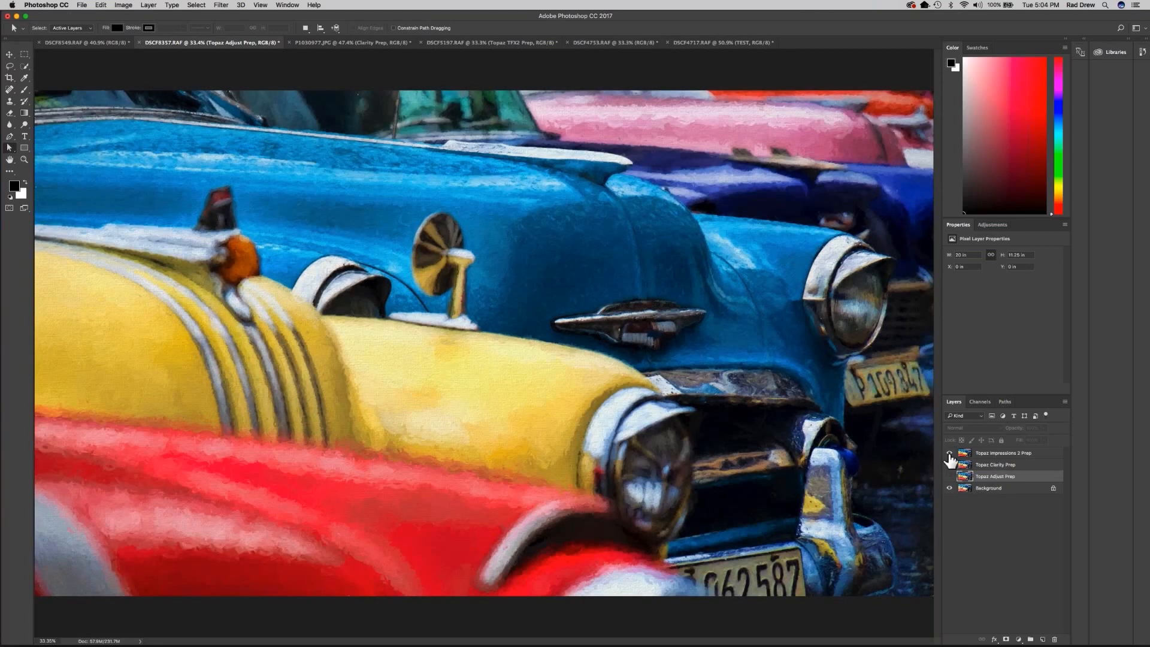
click(336, 43)
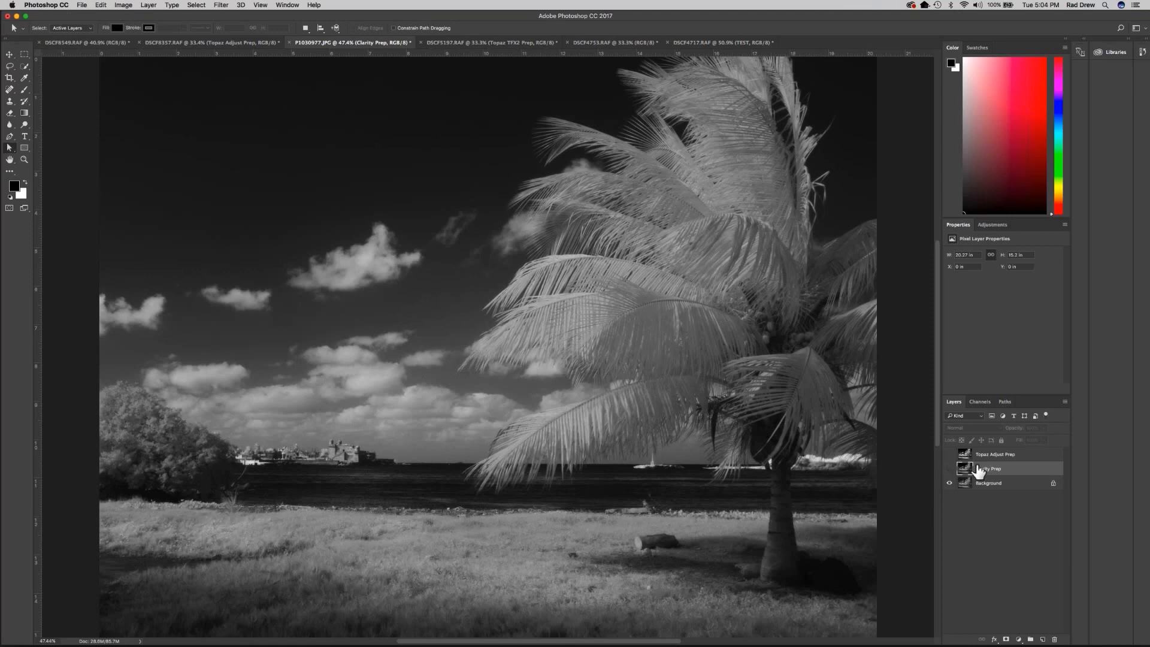
click(949, 454)
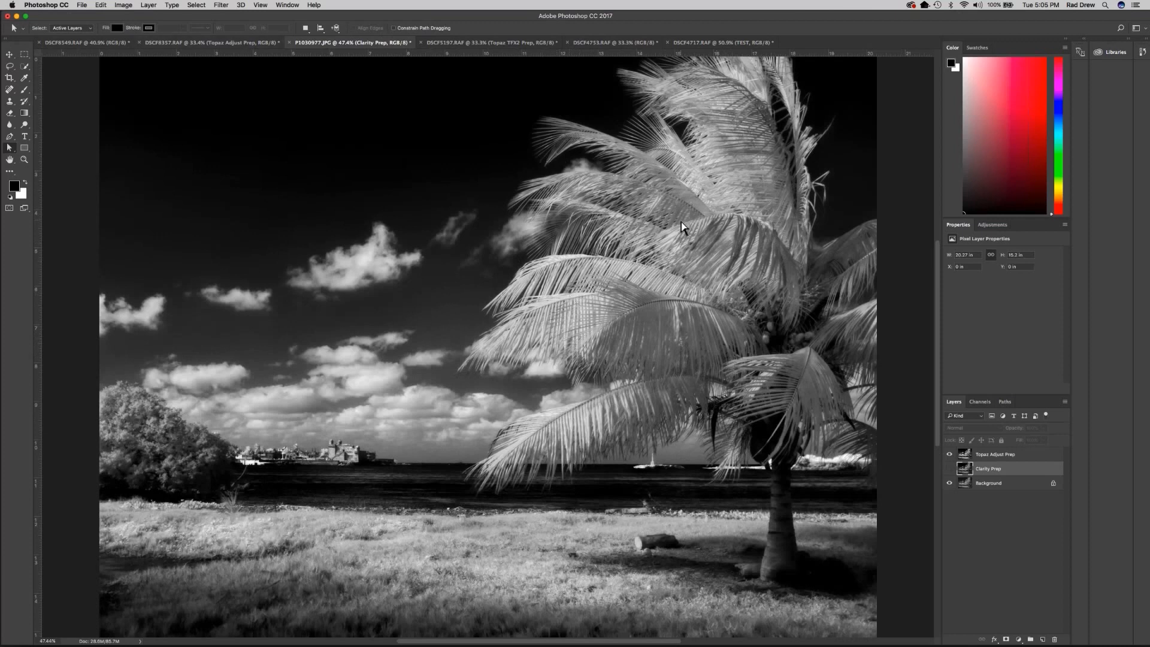
Show the Topaz TFX2 Prep layer in DSCF5197.RAF and the Topaz TEF2 Prep layer in DSCF4733.RAF.
click(491, 44)
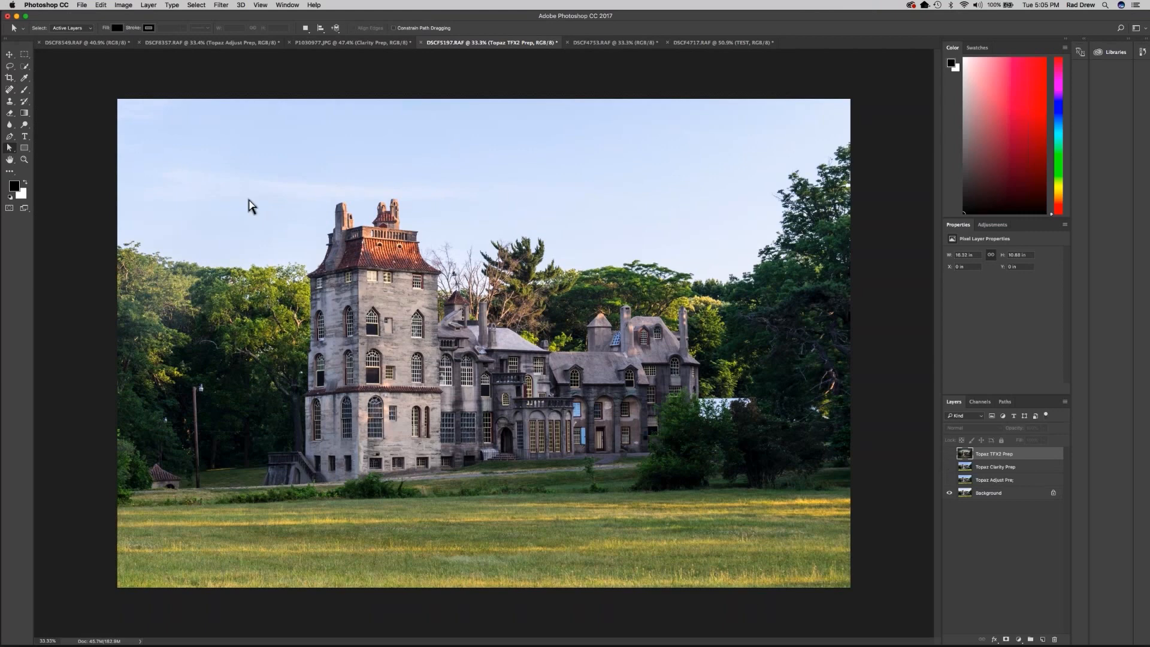
click(949, 455)
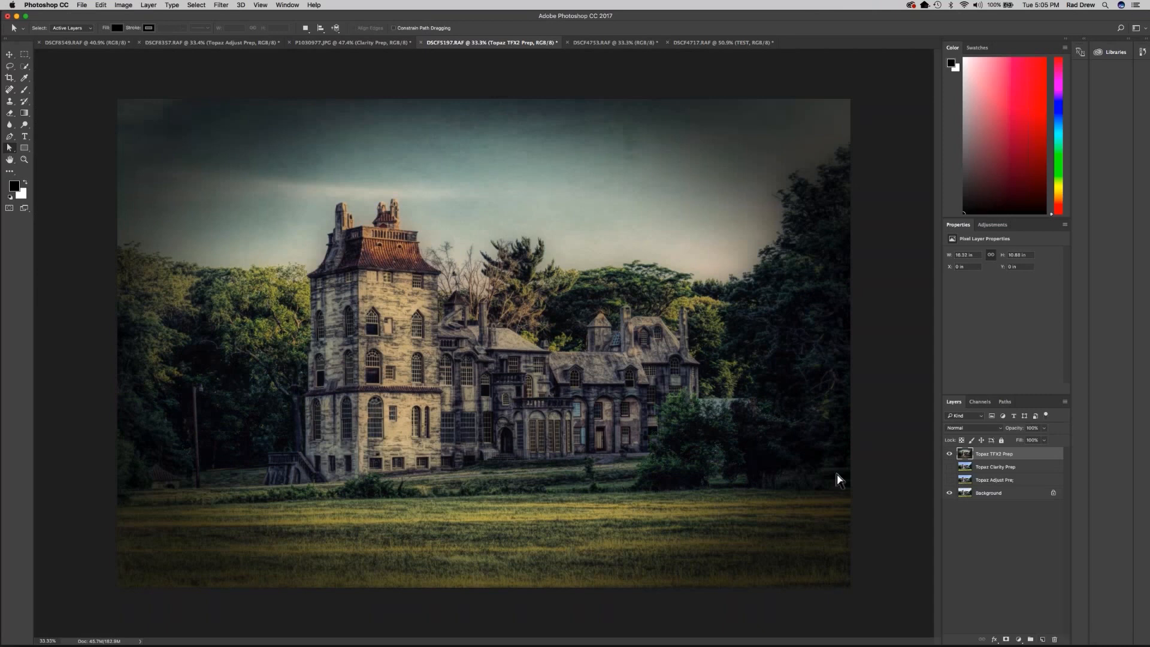
click(604, 43)
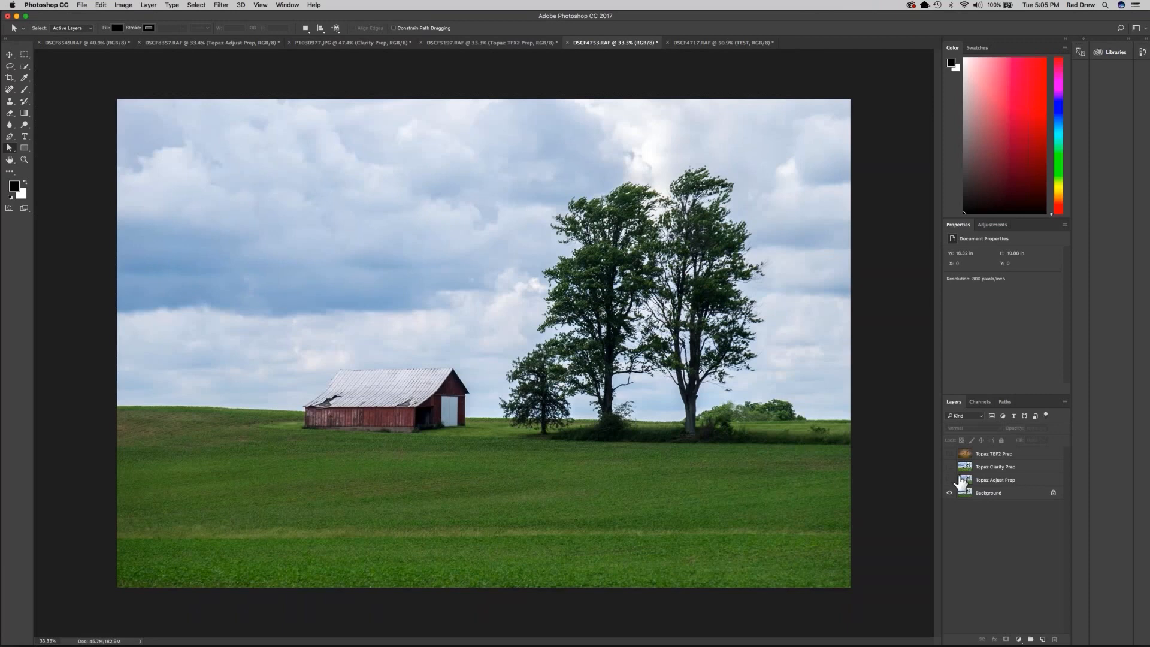
click(949, 455)
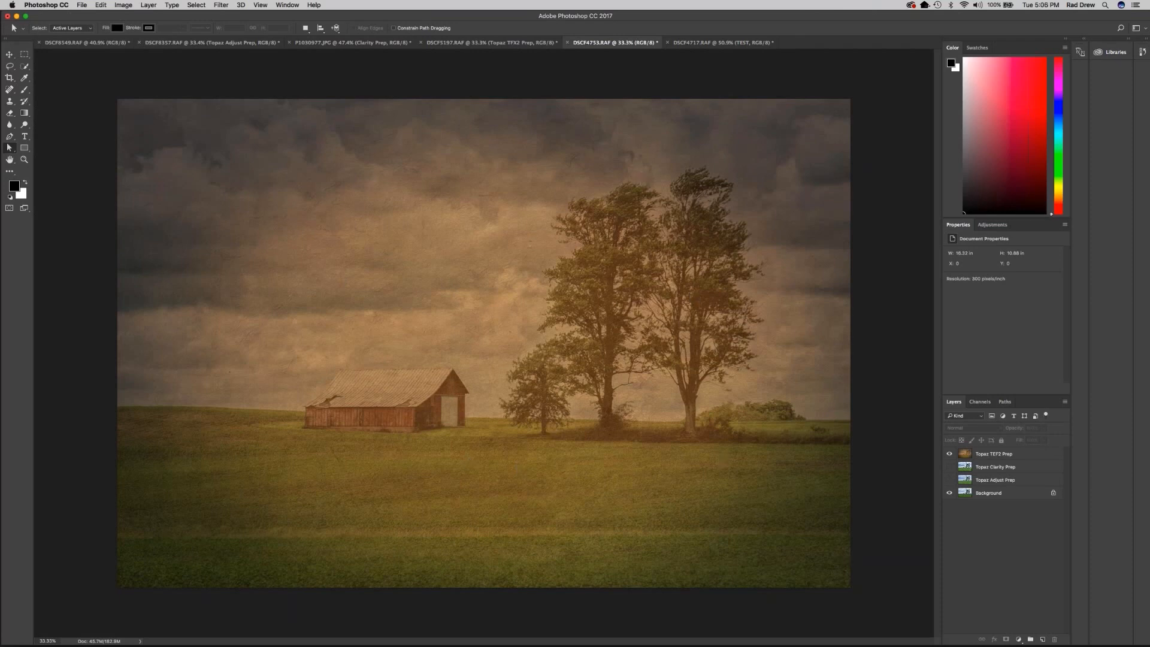
Compare the TEST layer in DSCF4717.RAF with the original car photo by toggling its visibility, leaving it hidden.
click(711, 43)
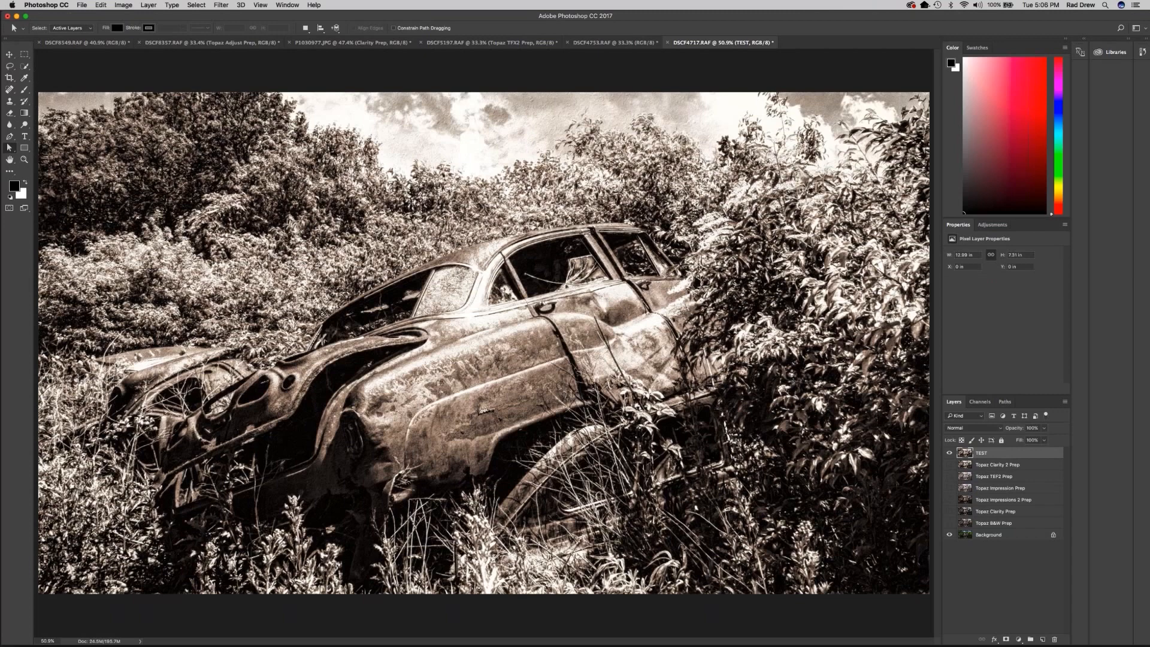
click(949, 453)
click(949, 453)
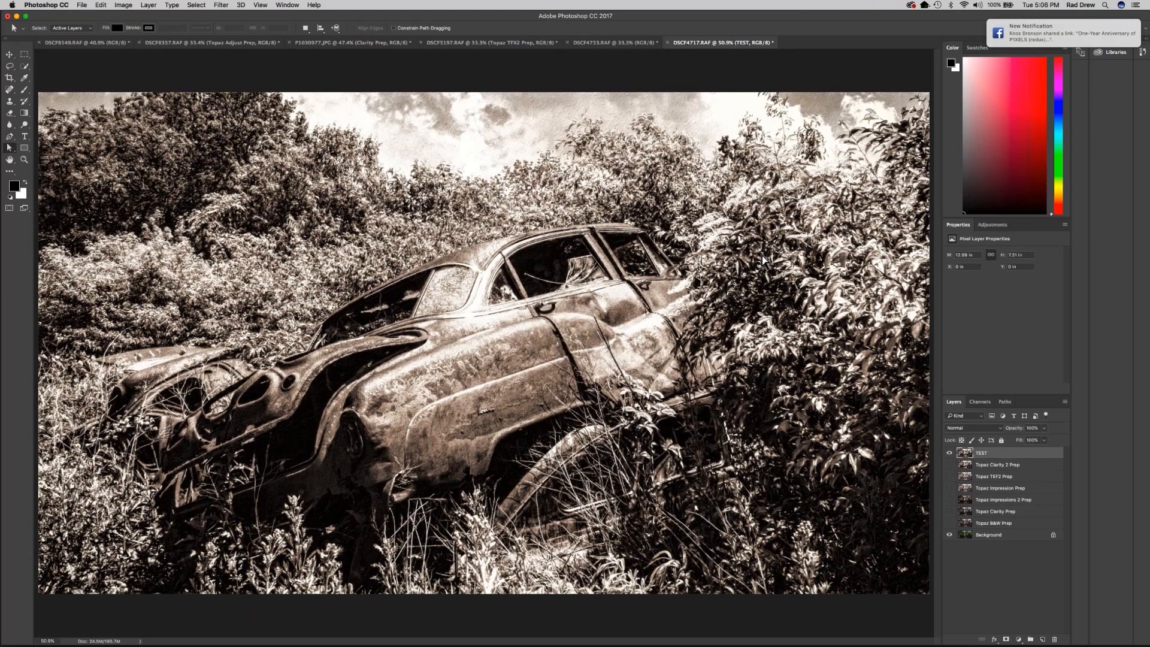
click(949, 452)
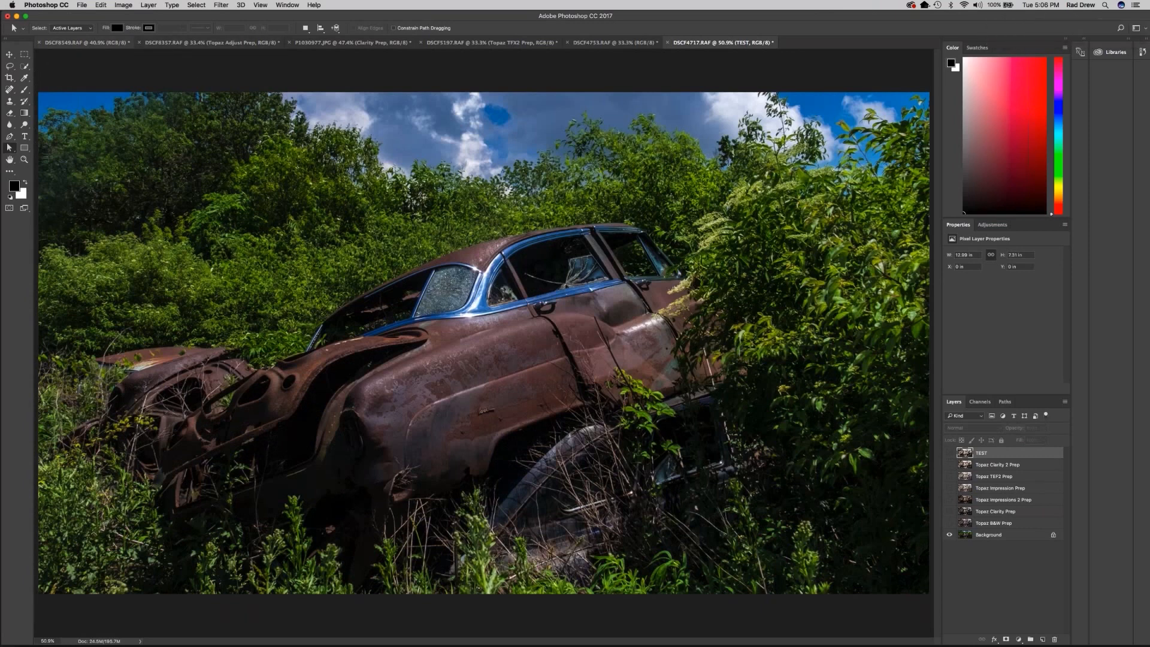
Duplicate the Background layer of the ballet photo DSCF8549.RAF and name the copy Topaz Adjust.
click(87, 43)
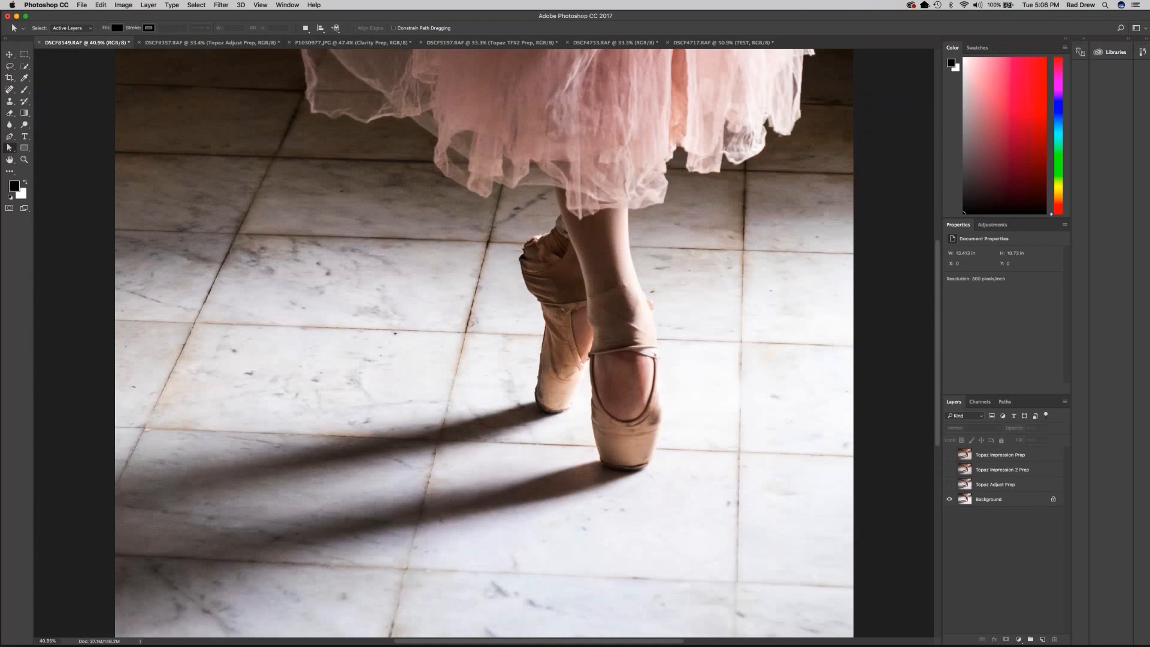
right_click(988, 502)
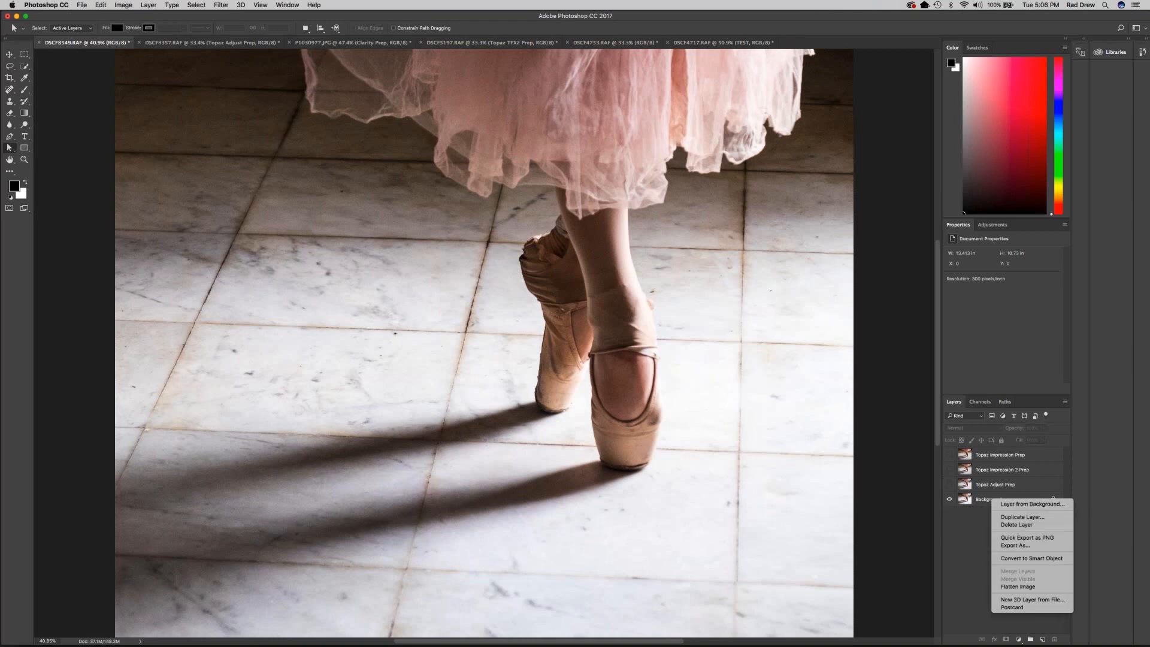
click(1020, 517)
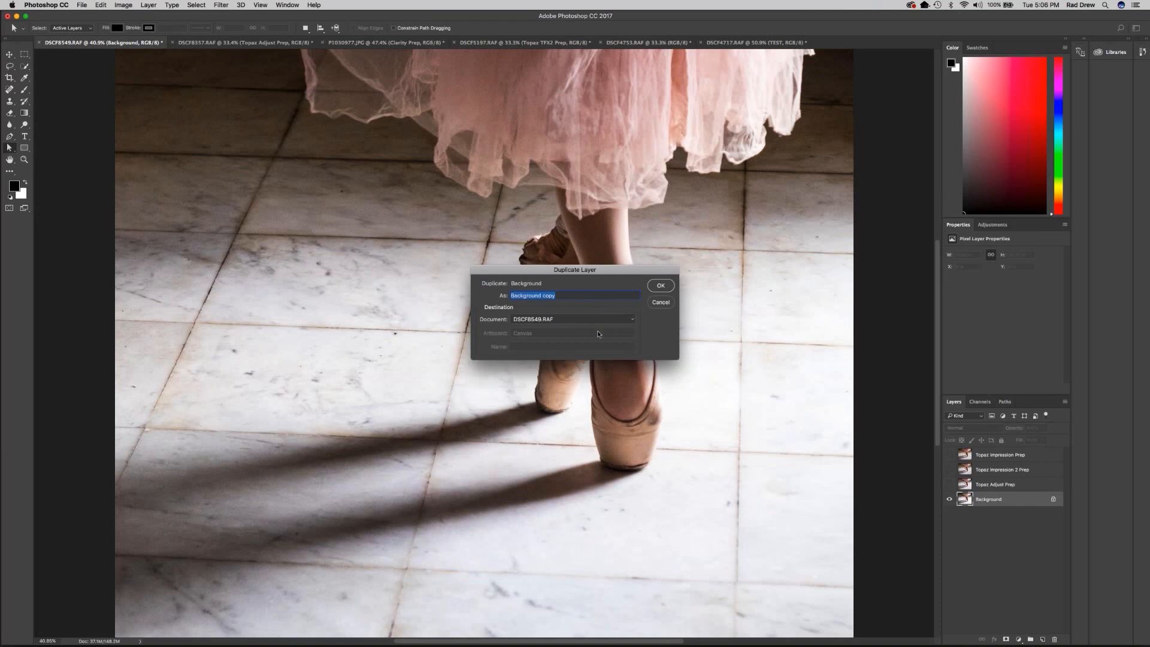
text(Topaz Adjus6t)
click(661, 286)
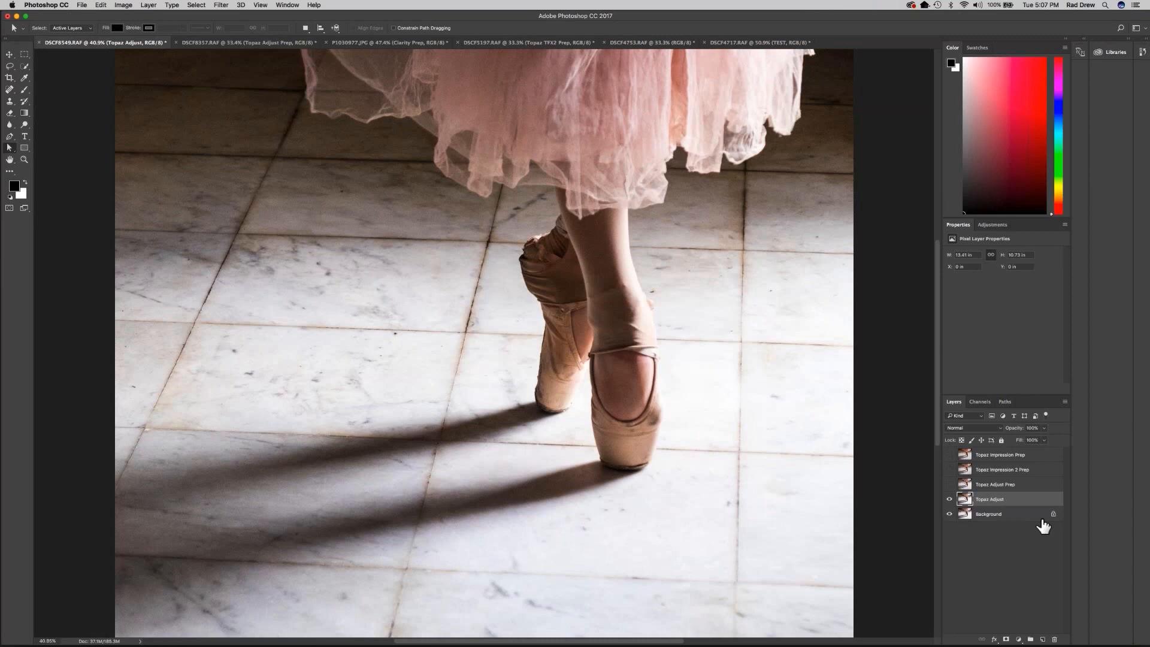
Open the Topaz Labs filter Topaz Adjust 5 on the Topaz Adjust layer.
click(220, 5)
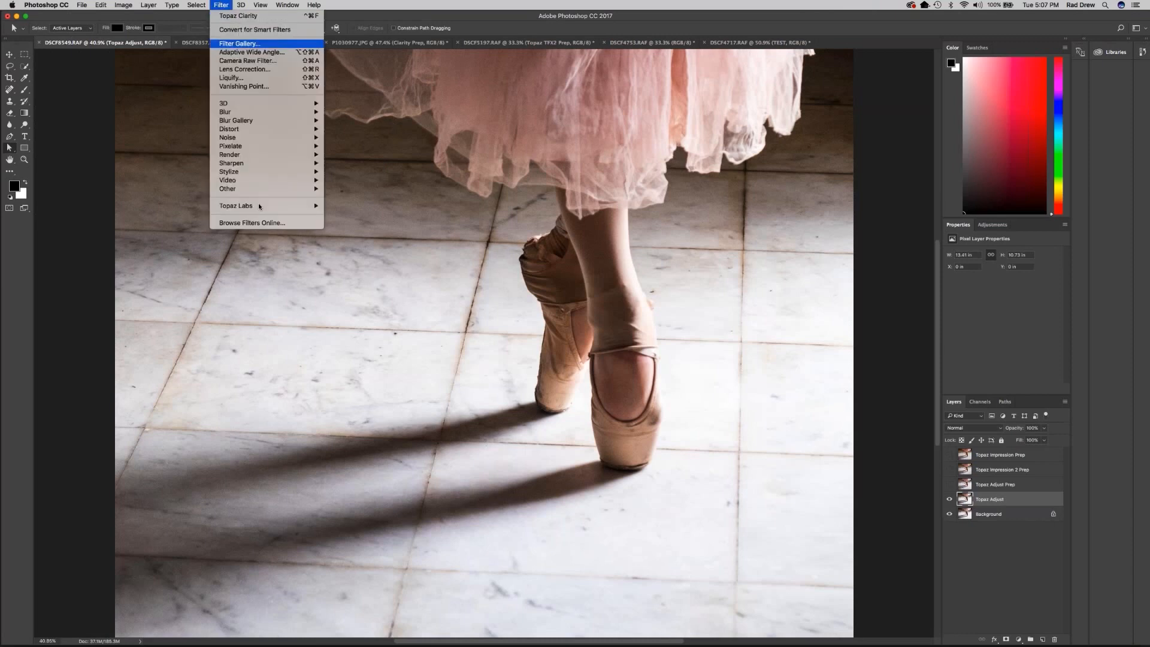
mouse_move(240, 207)
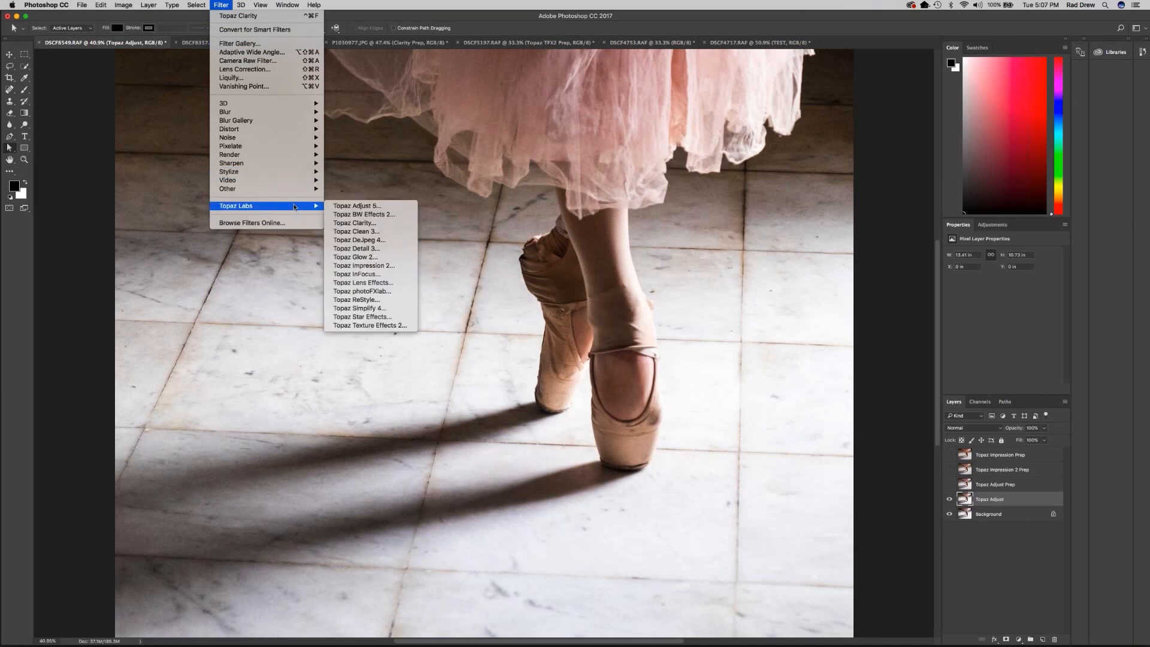
click(355, 207)
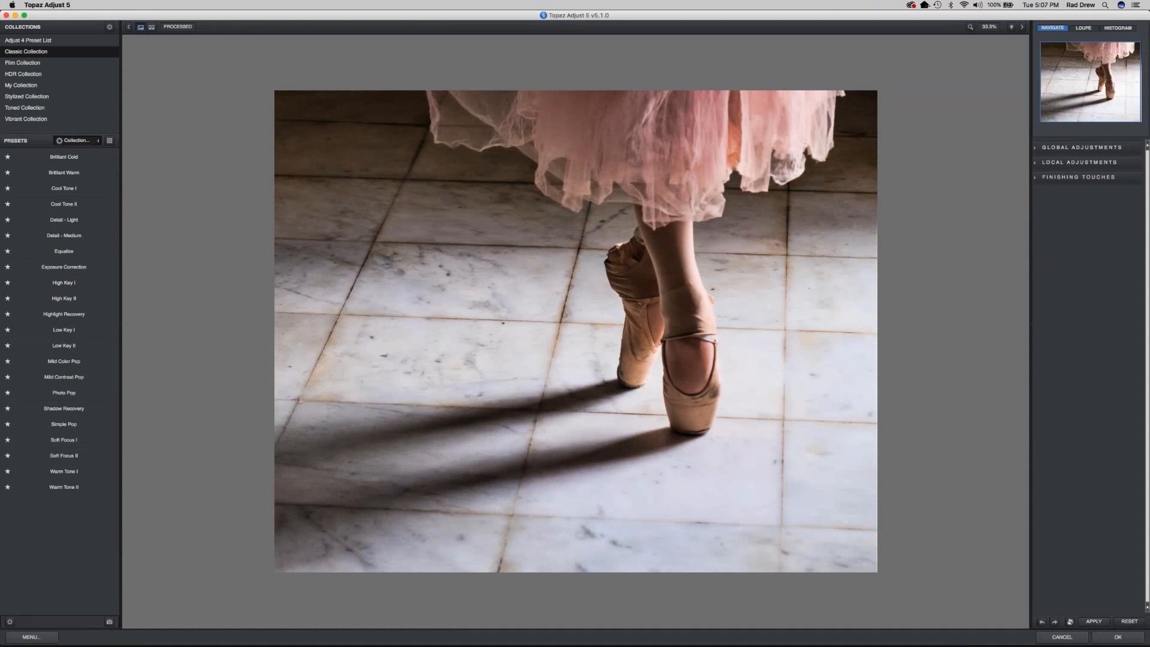
click(1117, 637)
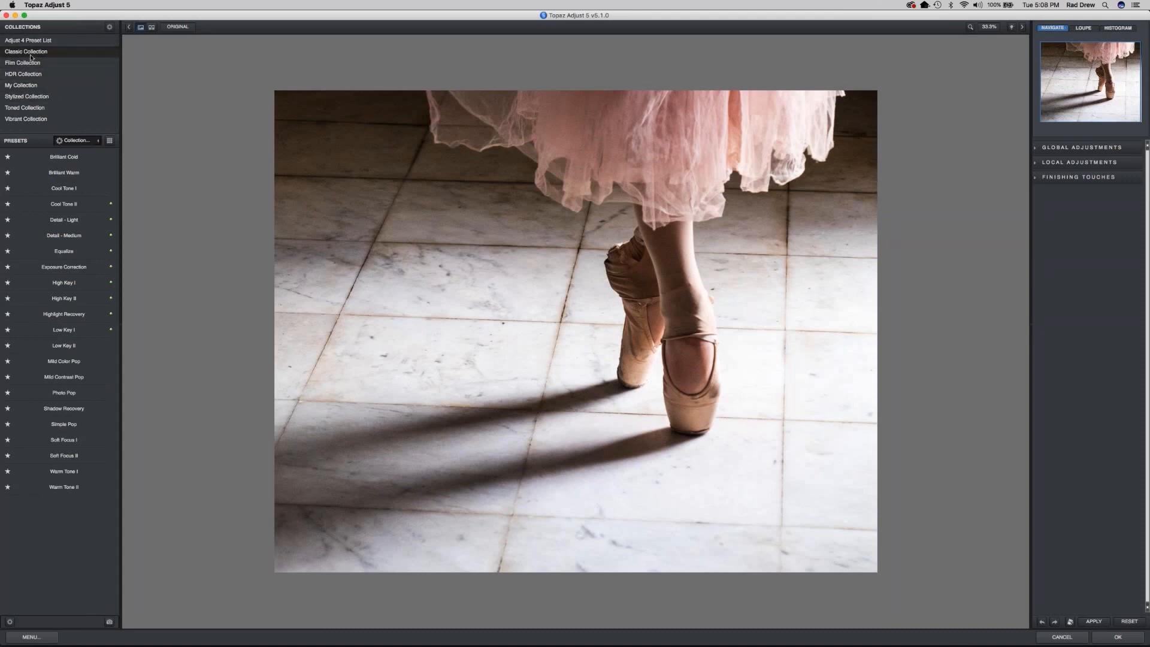
Browse the Classic Collection presets as a grid of thumbnails and return to the main editing view.
click(73, 53)
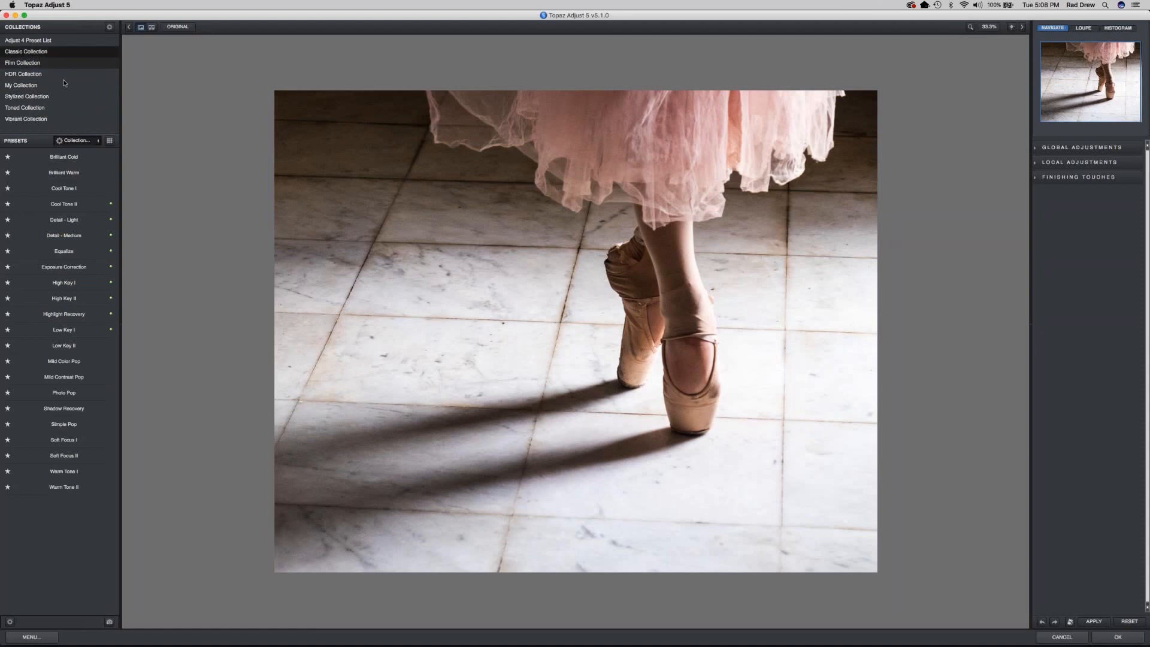
mouse_move(68, 180)
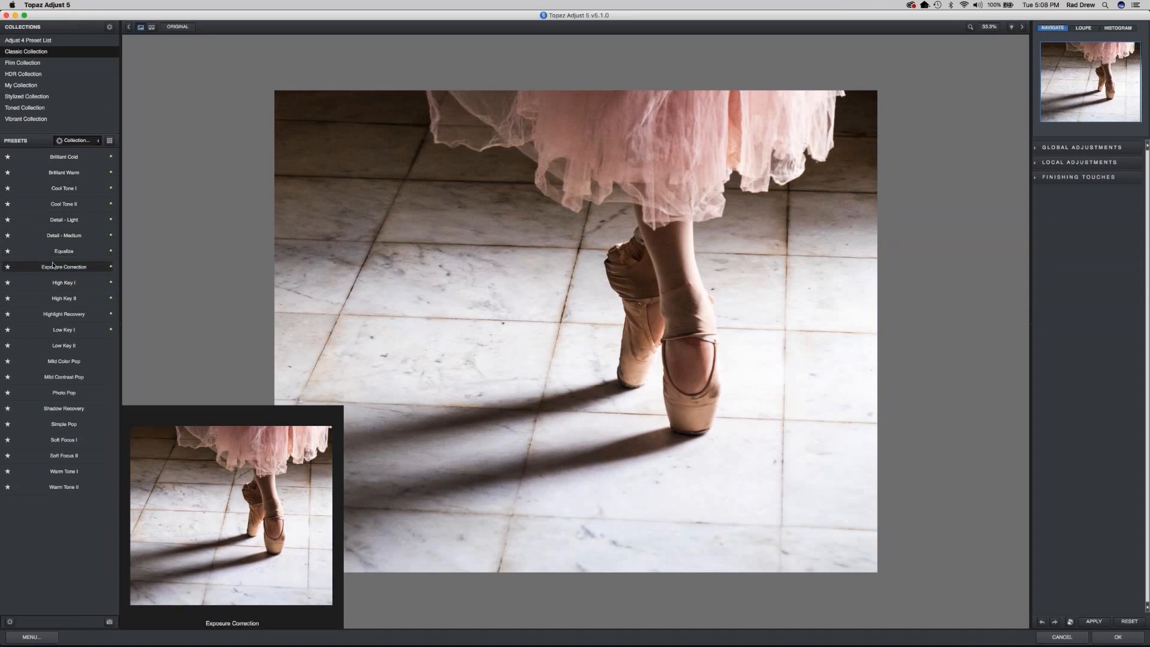
click(110, 141)
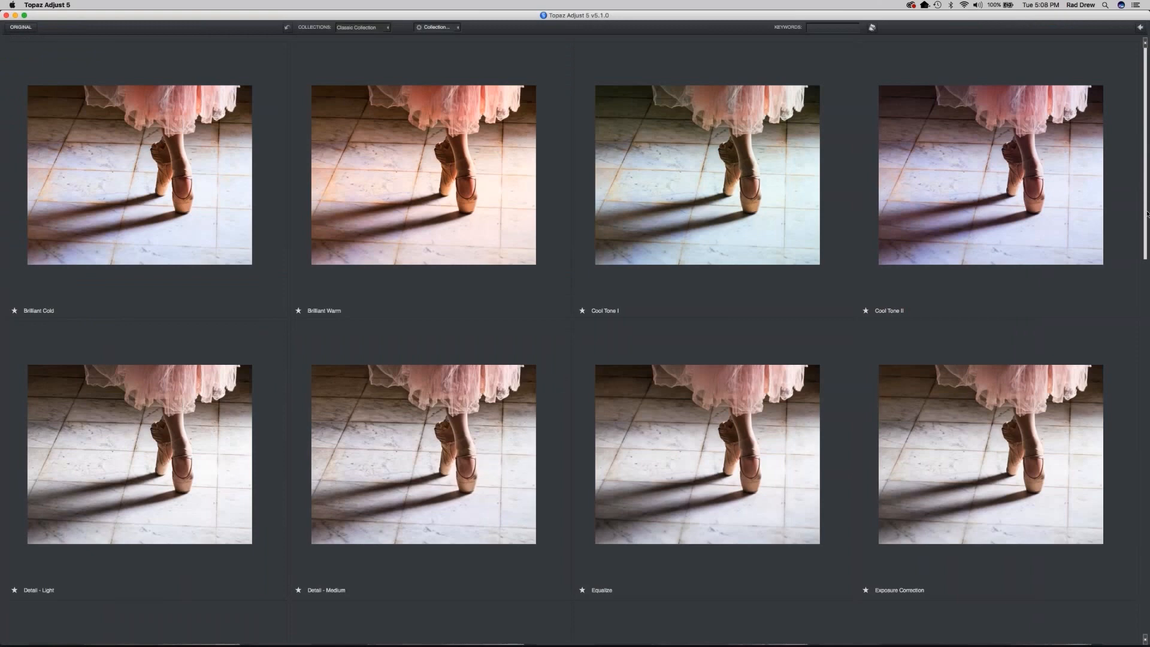
scroll(1147, 213, down, 1)
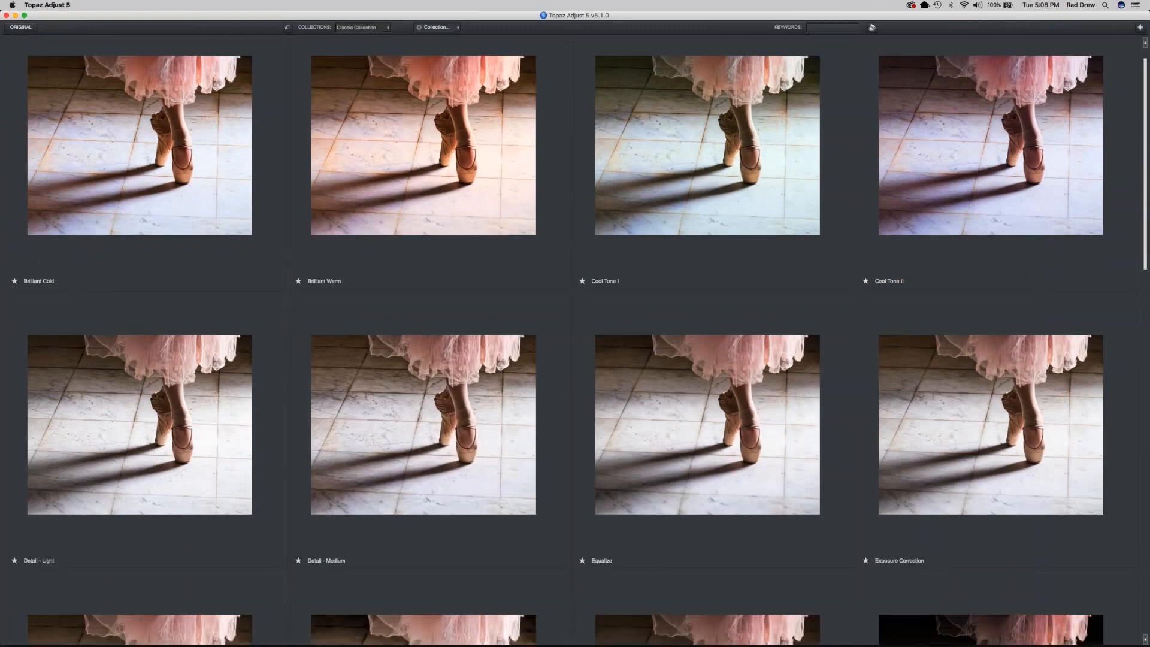
scroll(1146, 214, down, 3)
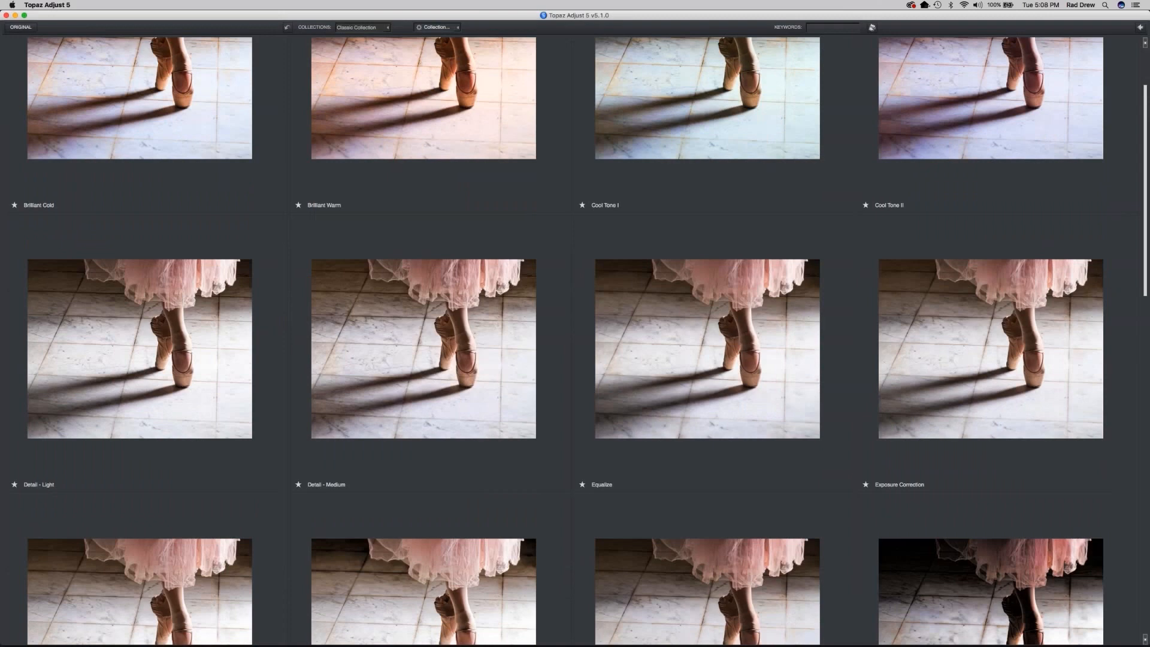
scroll(1147, 315, down, 5)
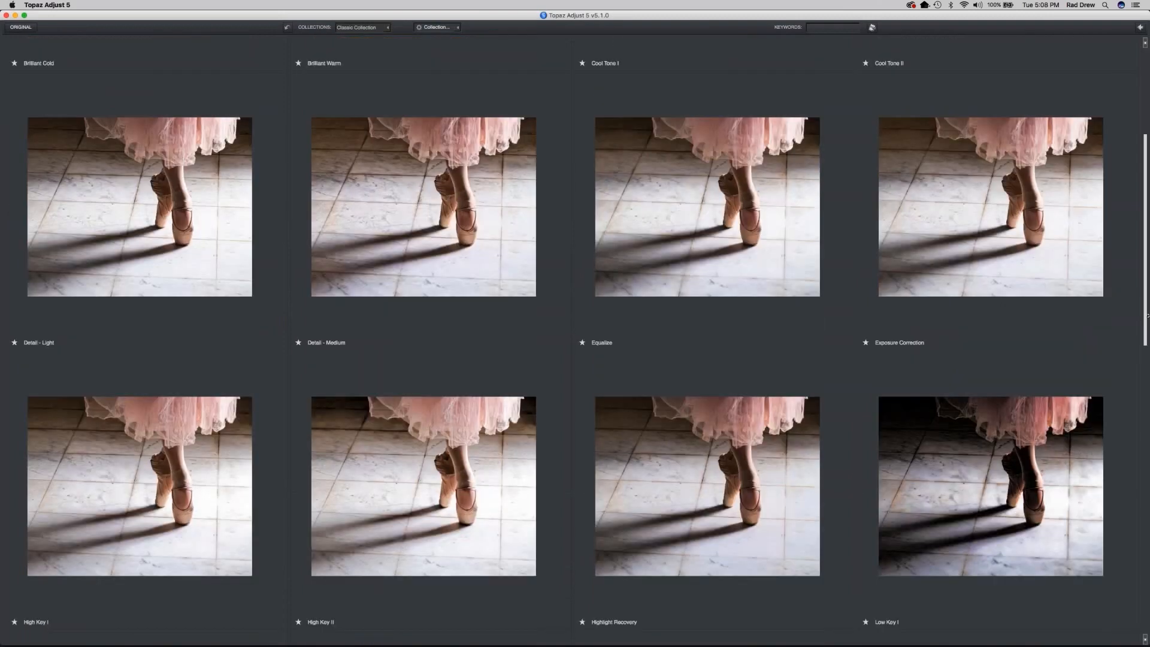
scroll(1147, 316, down, 5)
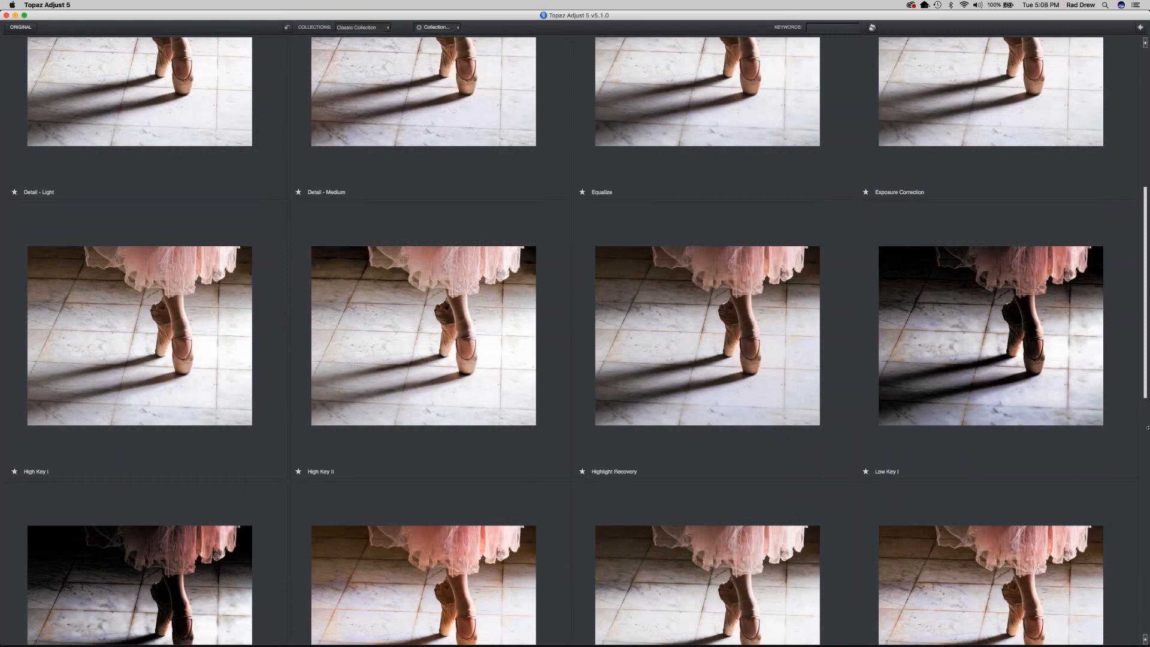
scroll(1147, 427, down, 9)
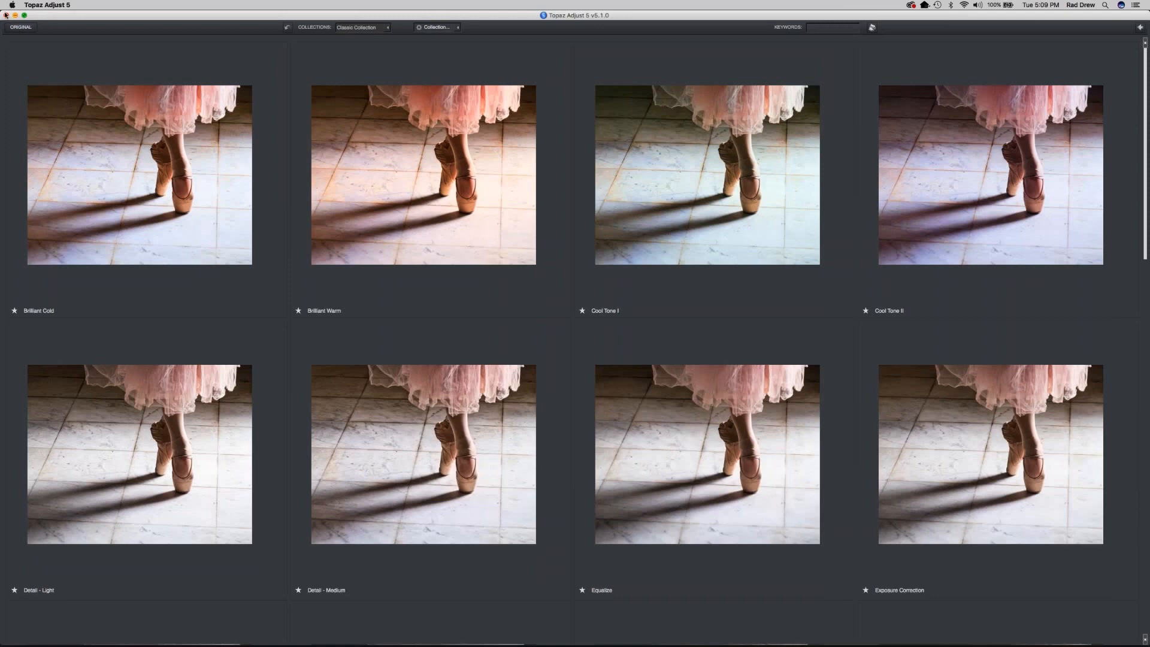
click(432, 145)
mouse_move(91, 157)
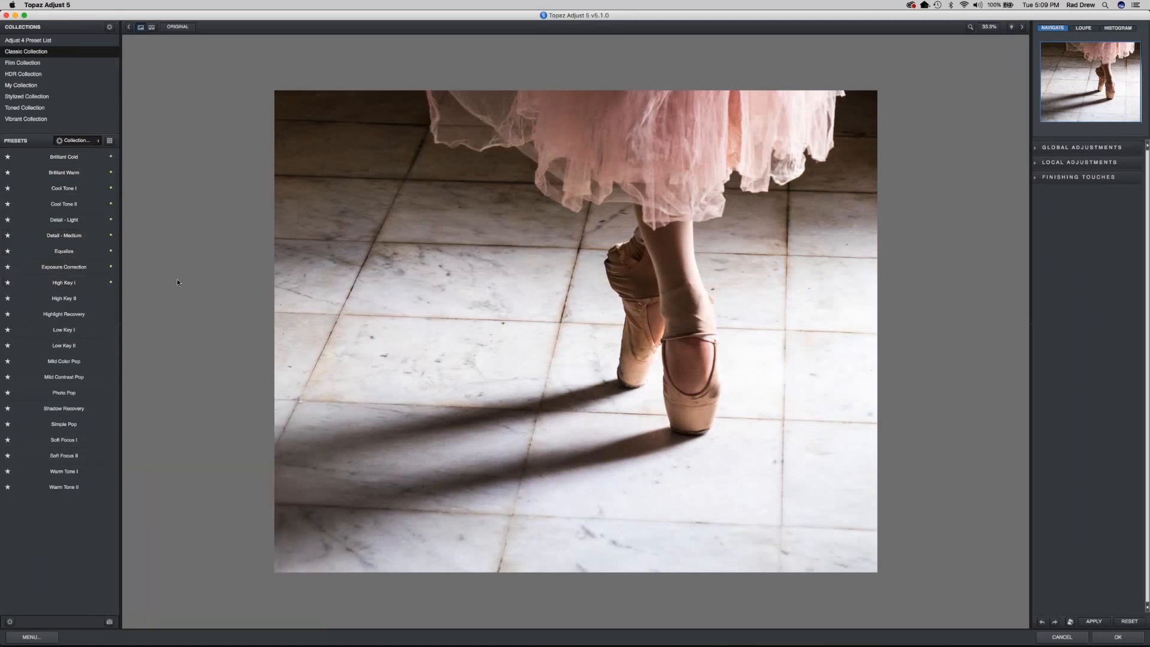
Compare the original and processed photo, including side by side, and examine the single view at 100% zoom.
click(972, 280)
click(182, 28)
click(178, 27)
click(150, 27)
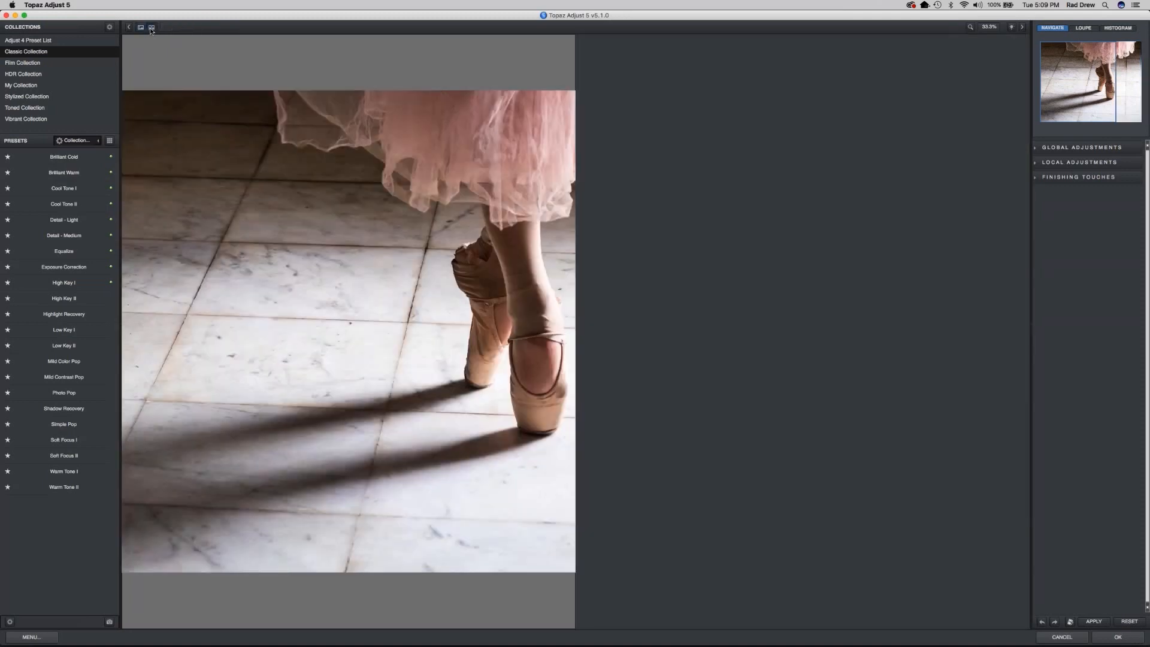
click(141, 28)
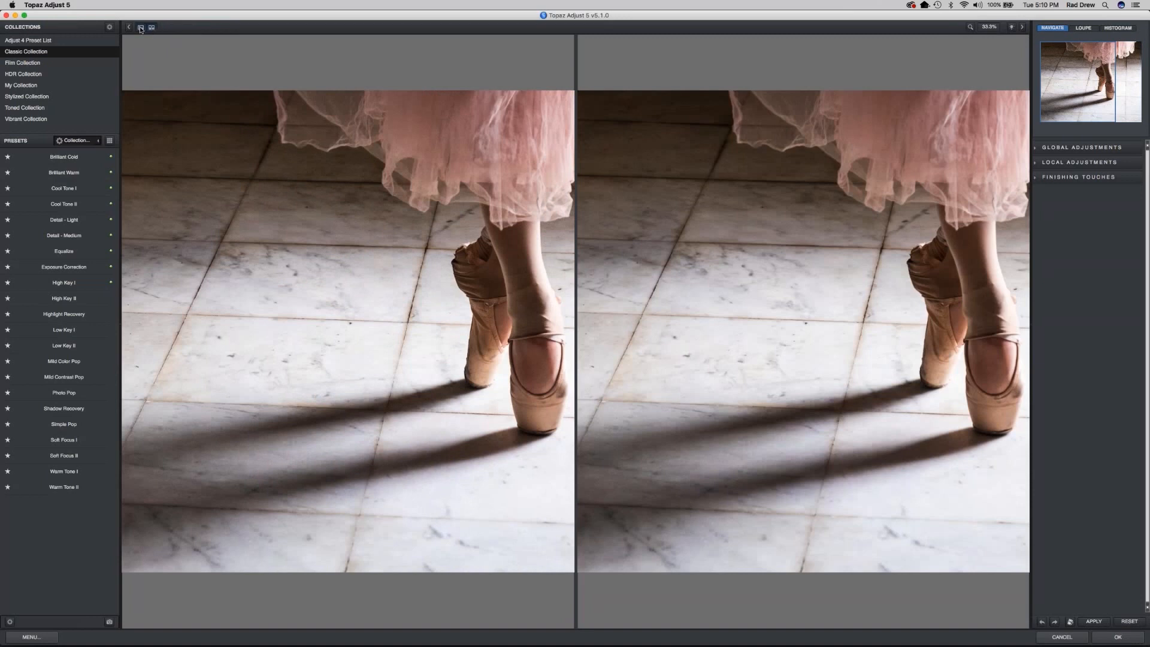
click(141, 28)
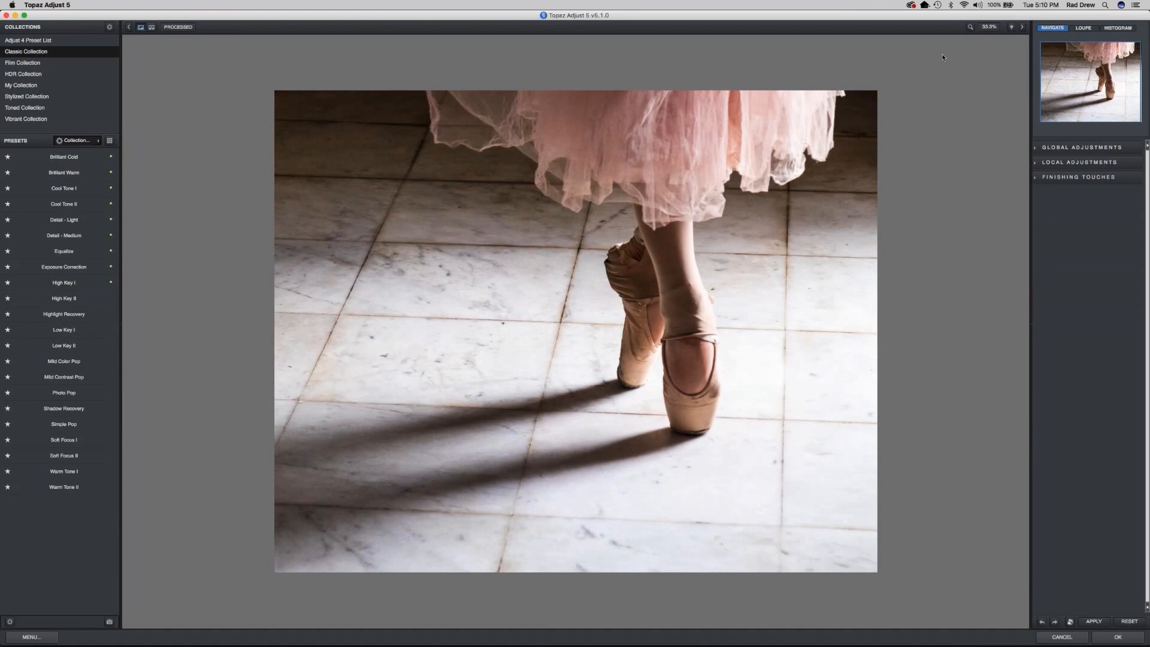
click(971, 28)
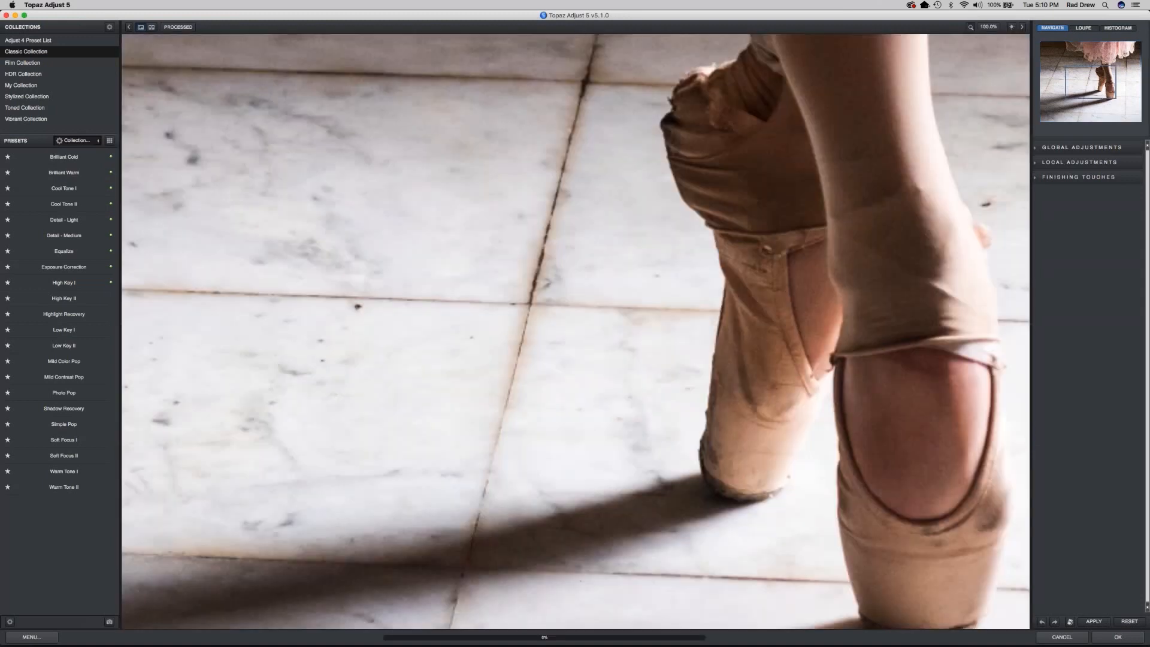
Examine the ballet photo at 100% zoom and return to the fit view.
click(970, 28)
click(989, 27)
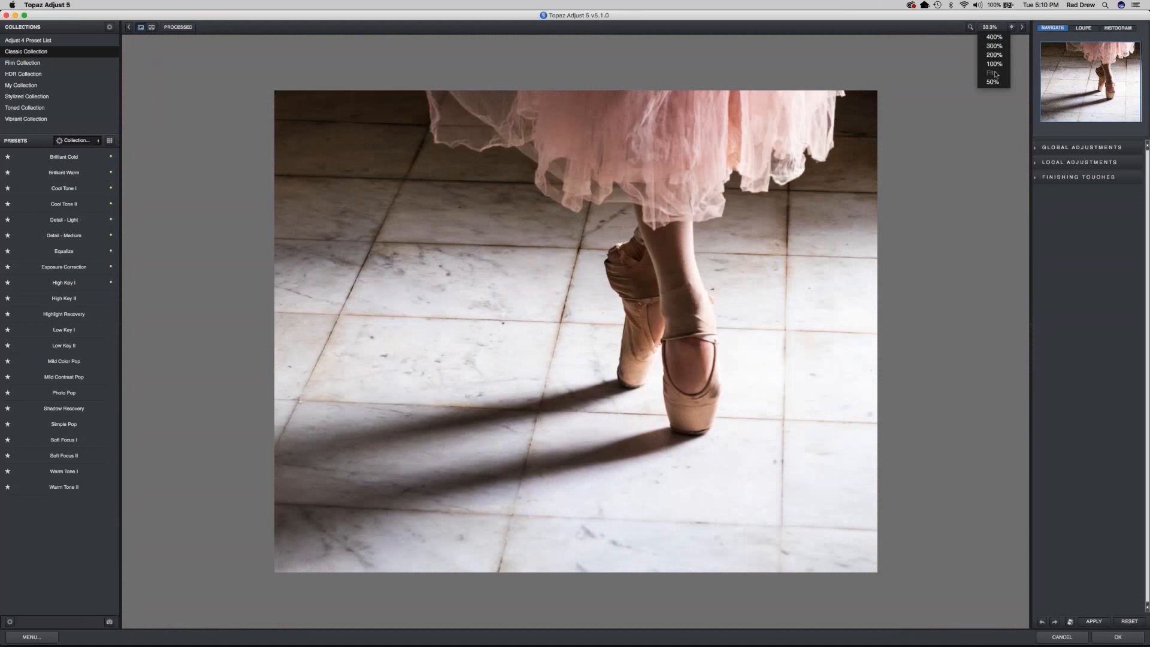
click(995, 64)
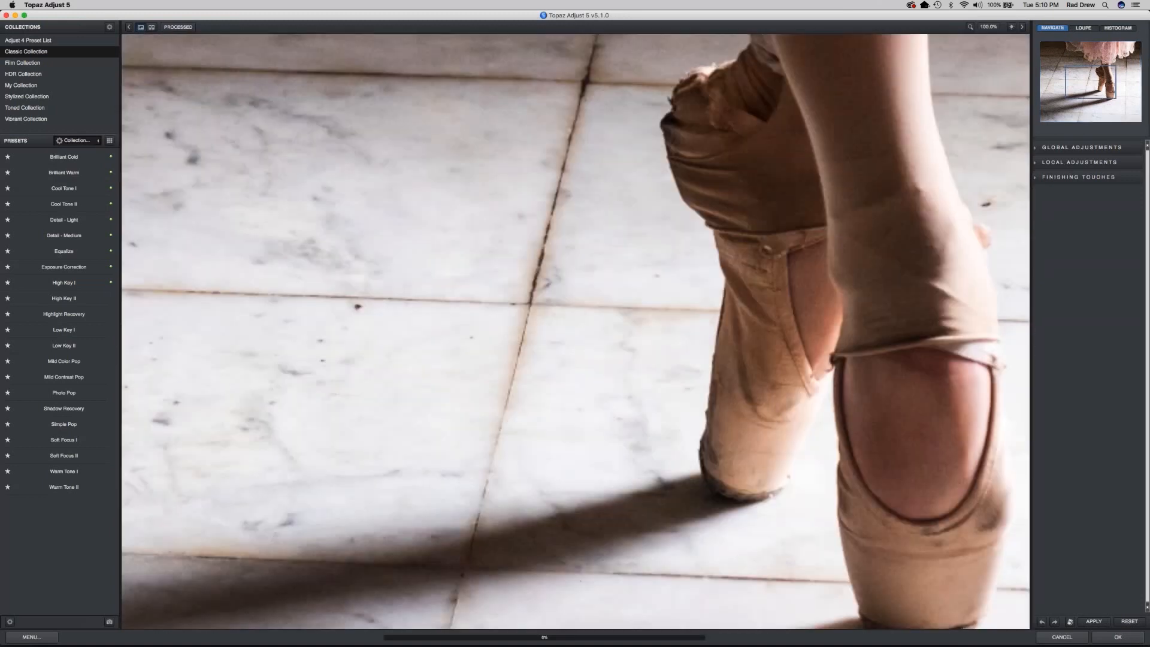
click(986, 27)
click(987, 26)
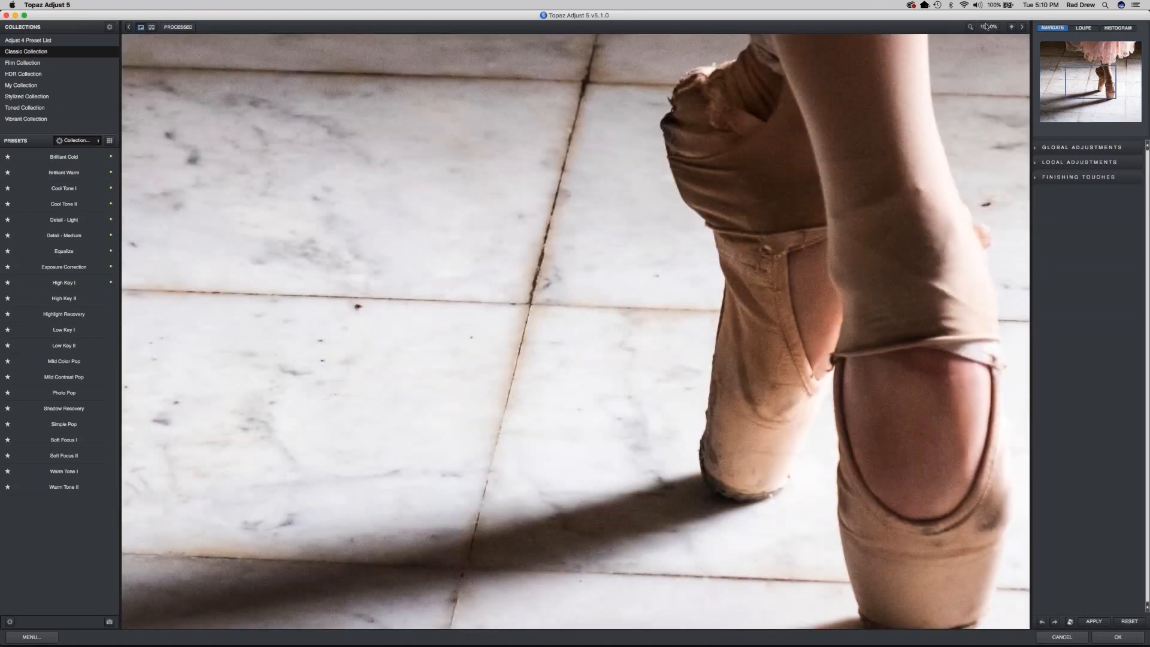
click(988, 27)
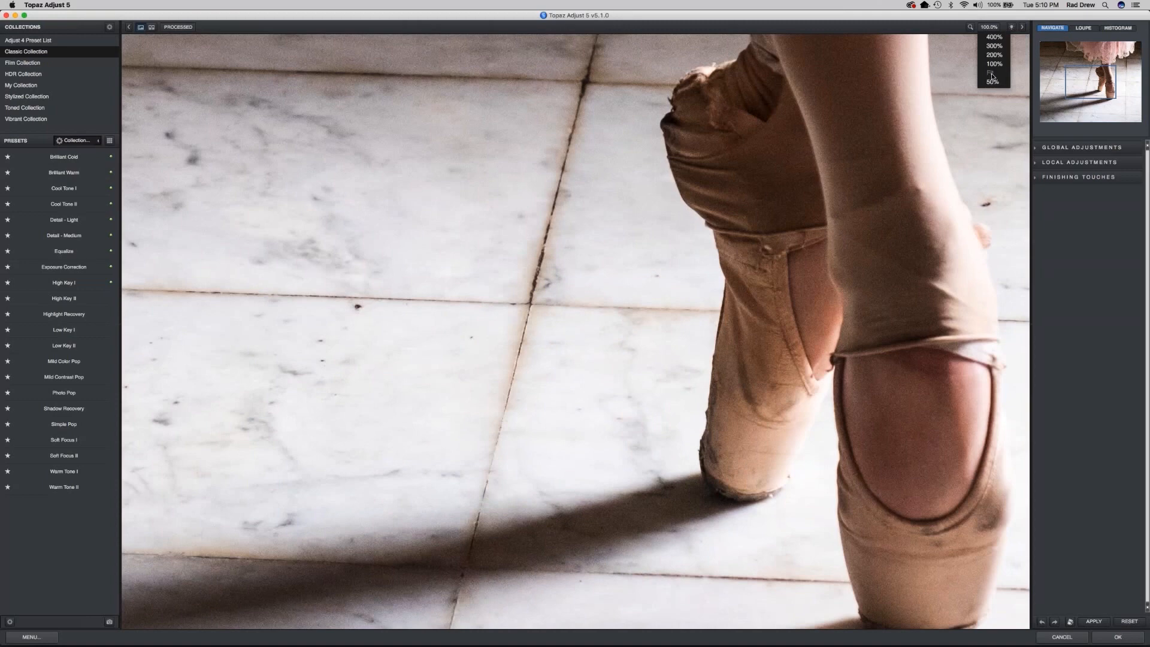
click(991, 73)
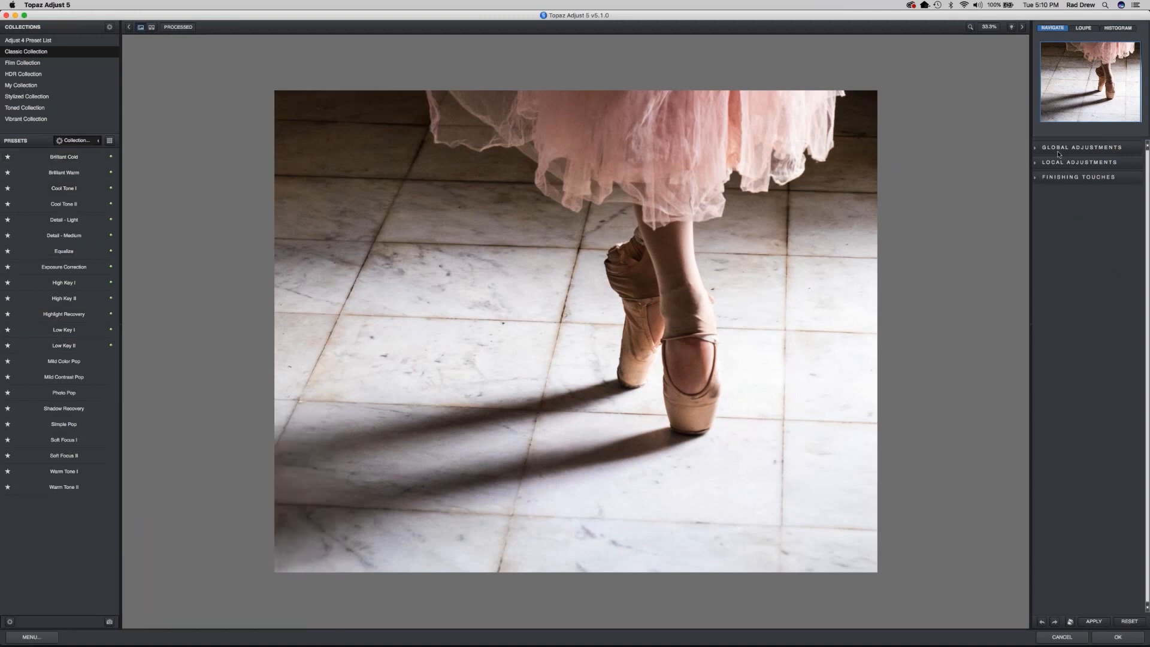
In the global adjustments, set Adaptive Exposure to 0.34, raise Regions substantially, and compare the result with the original photo.
click(1038, 149)
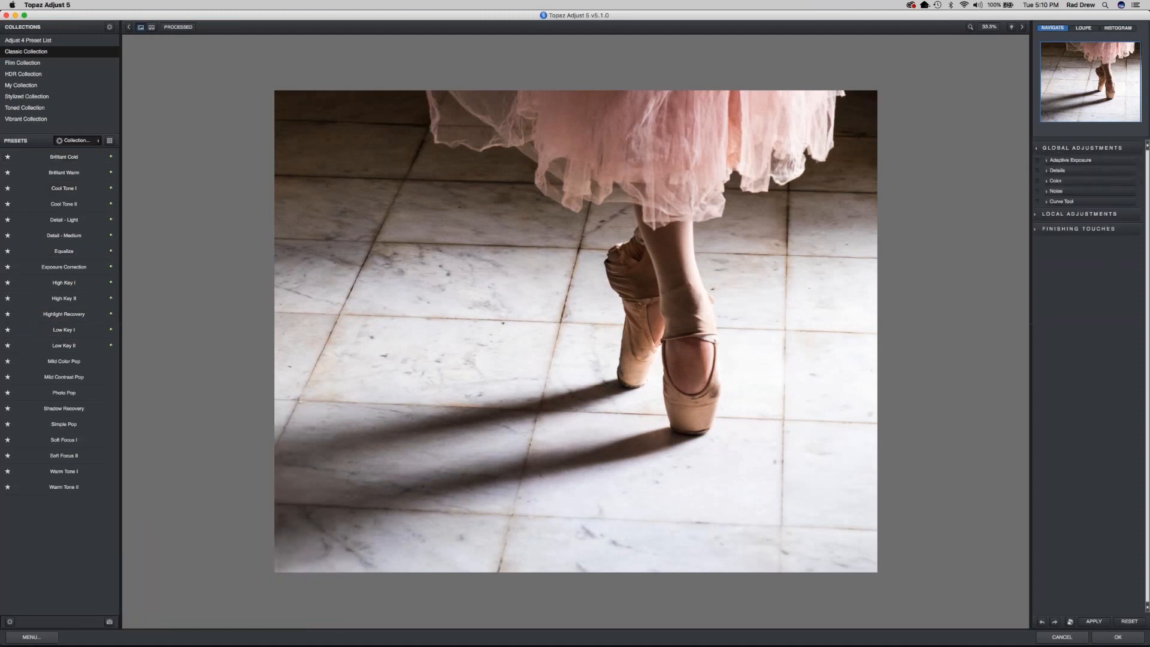
click(1049, 161)
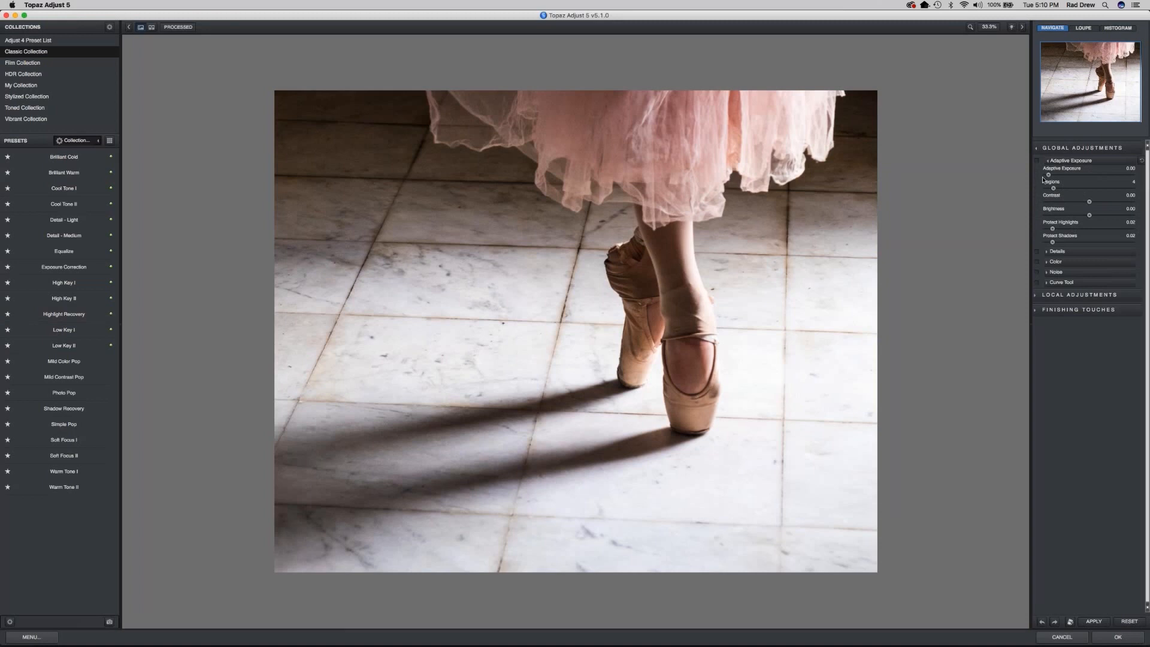
drag(1048, 174, 1075, 183)
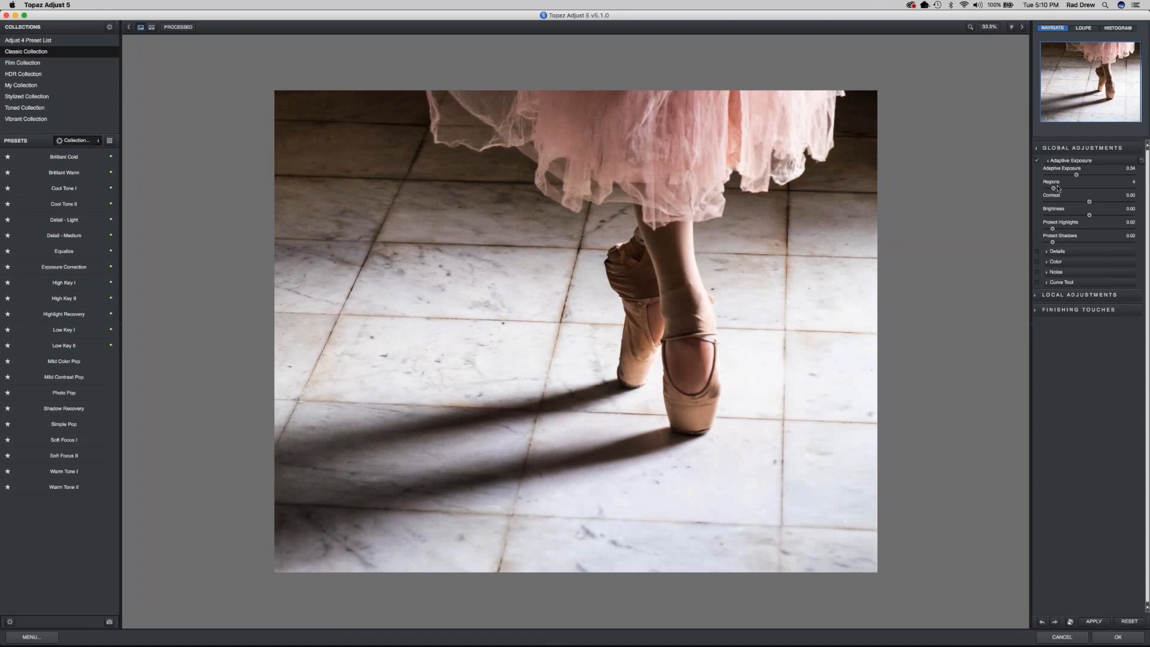
drag(1067, 194, 1103, 191)
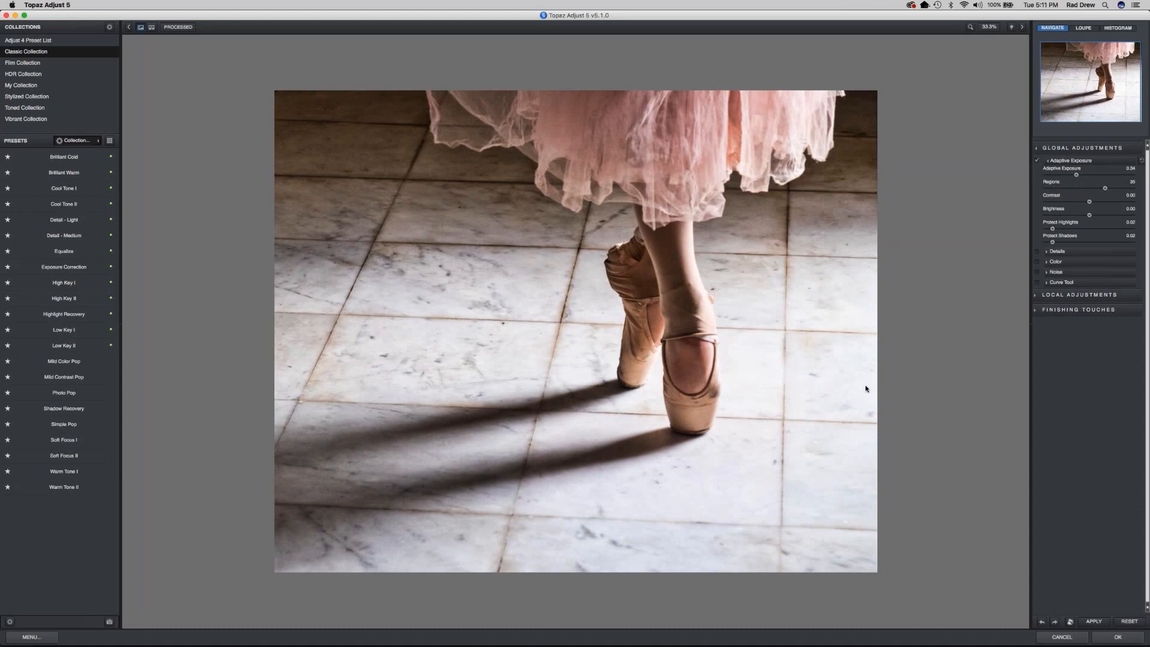
click(473, 43)
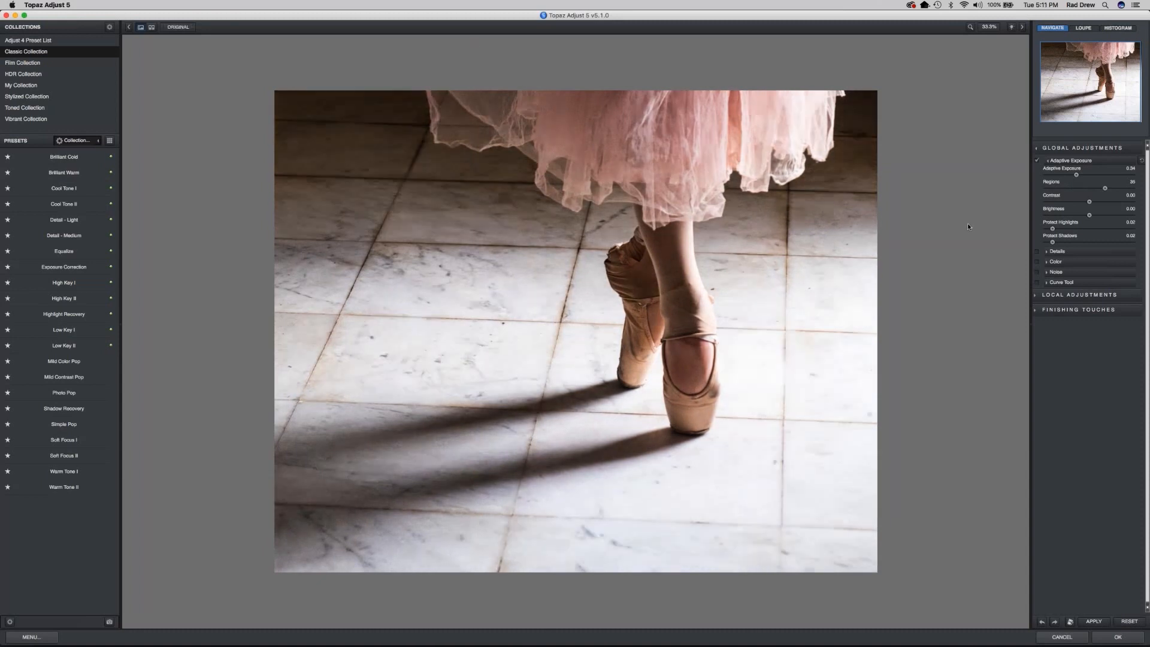
key(space)
key(space)
key(space)
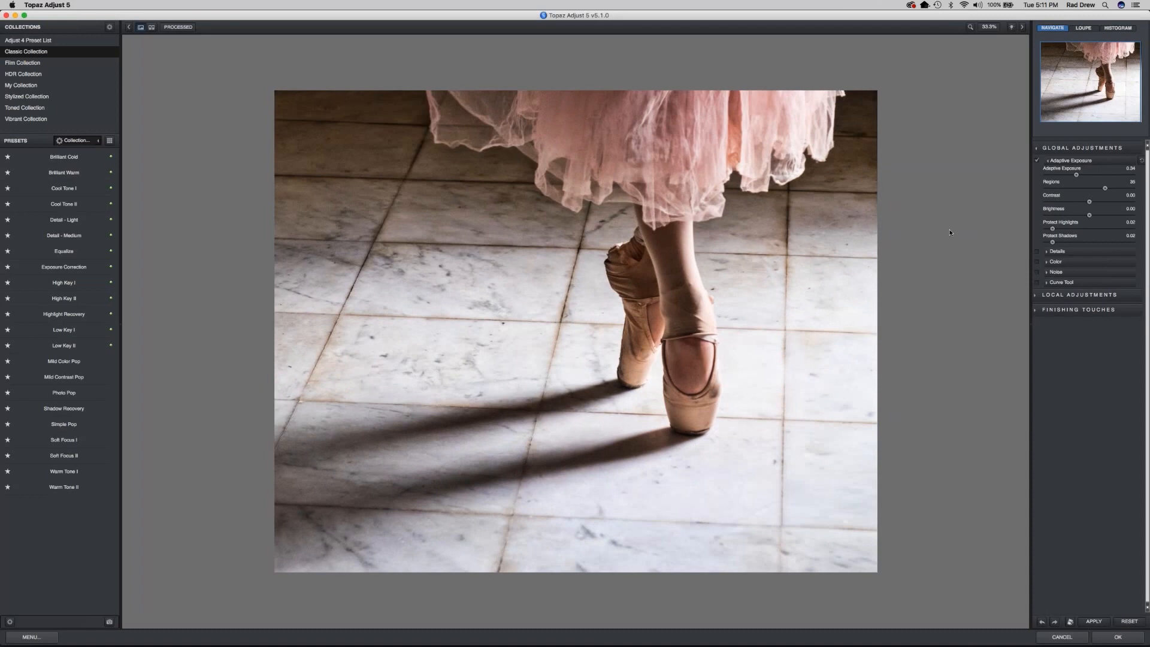
Raise the Adaptive Exposure group's Contrast slightly, reduce Regions a little, and apply the Topaz Adjust 5 edit to the layer.
drag(1088, 203, 1094, 202)
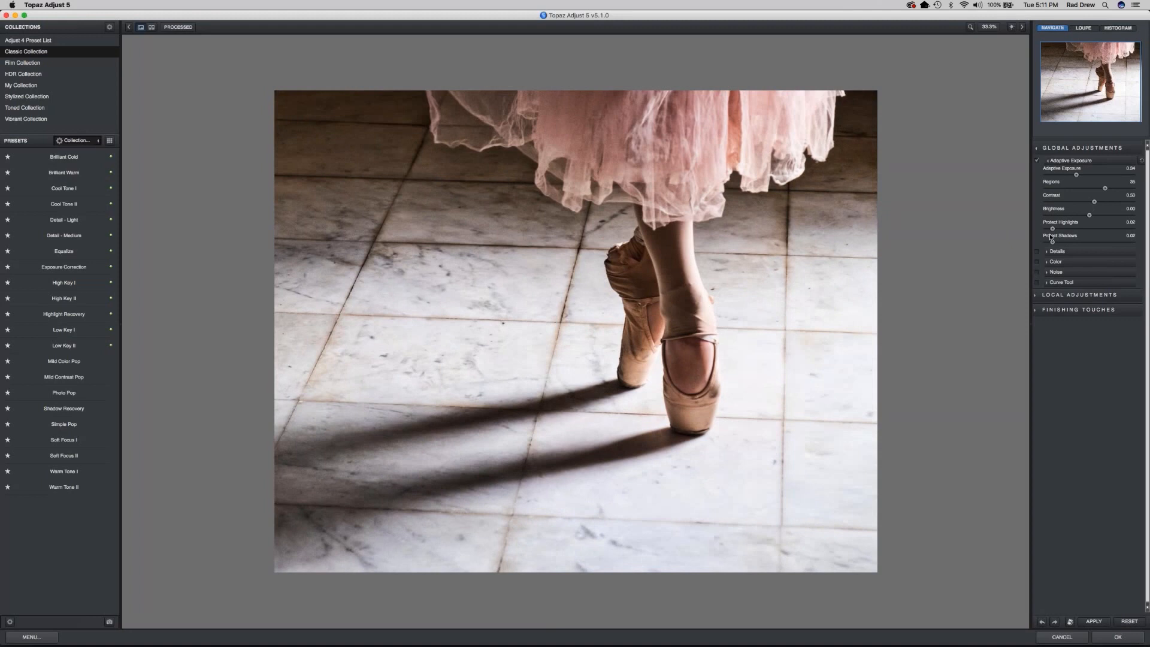
drag(1105, 188, 1099, 189)
click(958, 352)
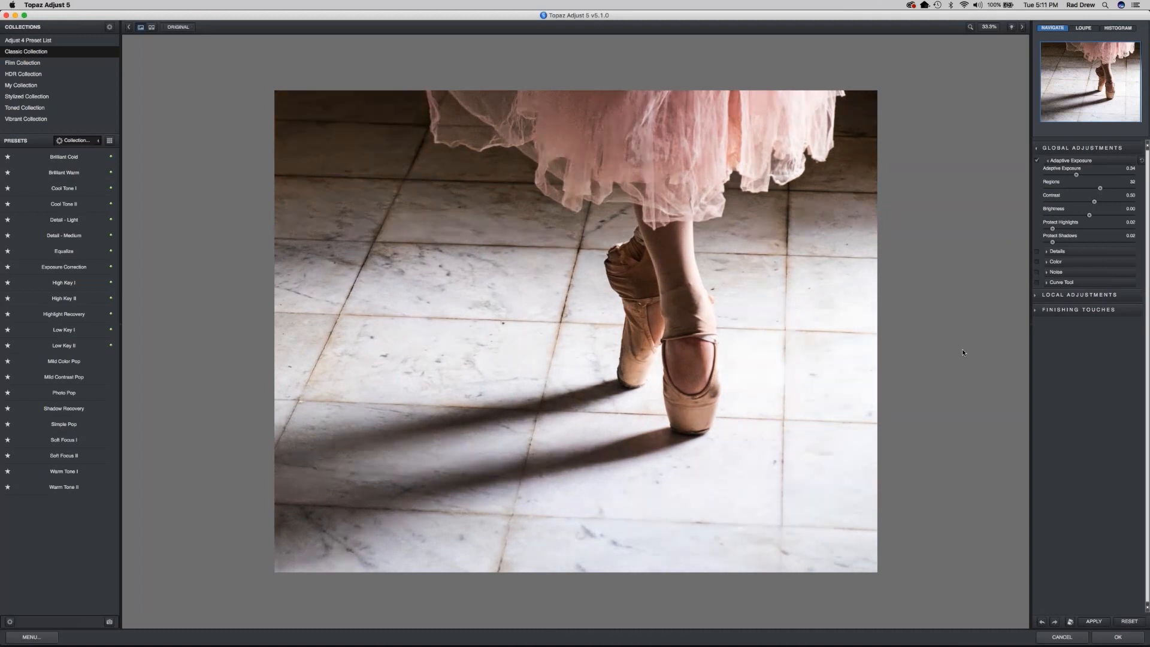
click(961, 348)
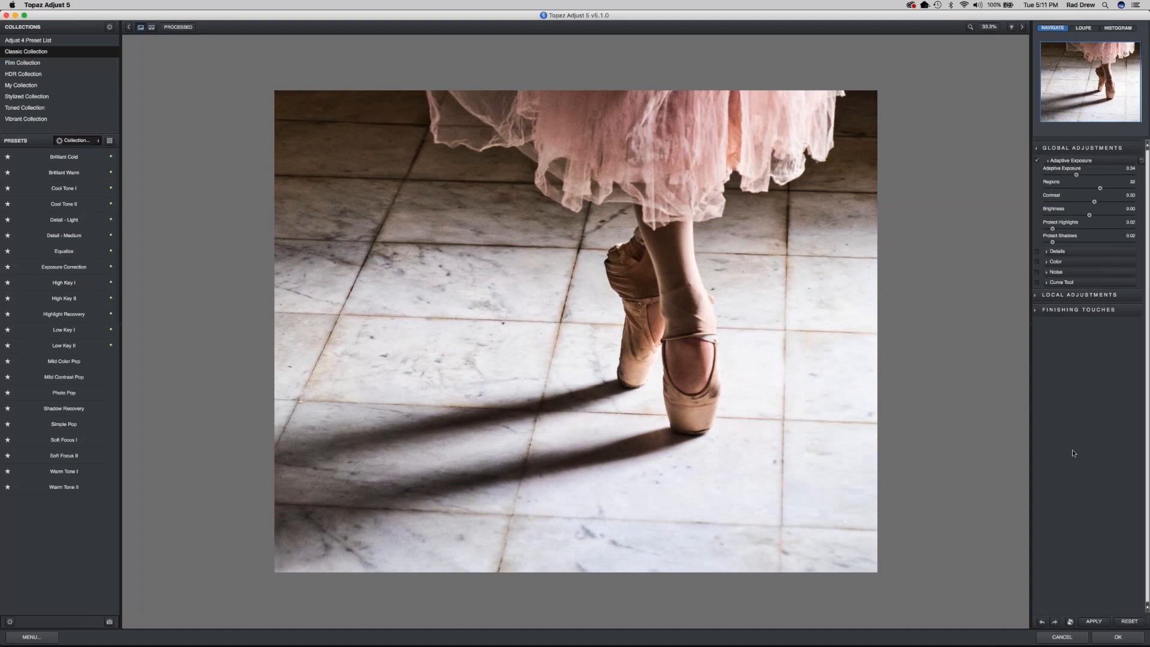
click(1118, 637)
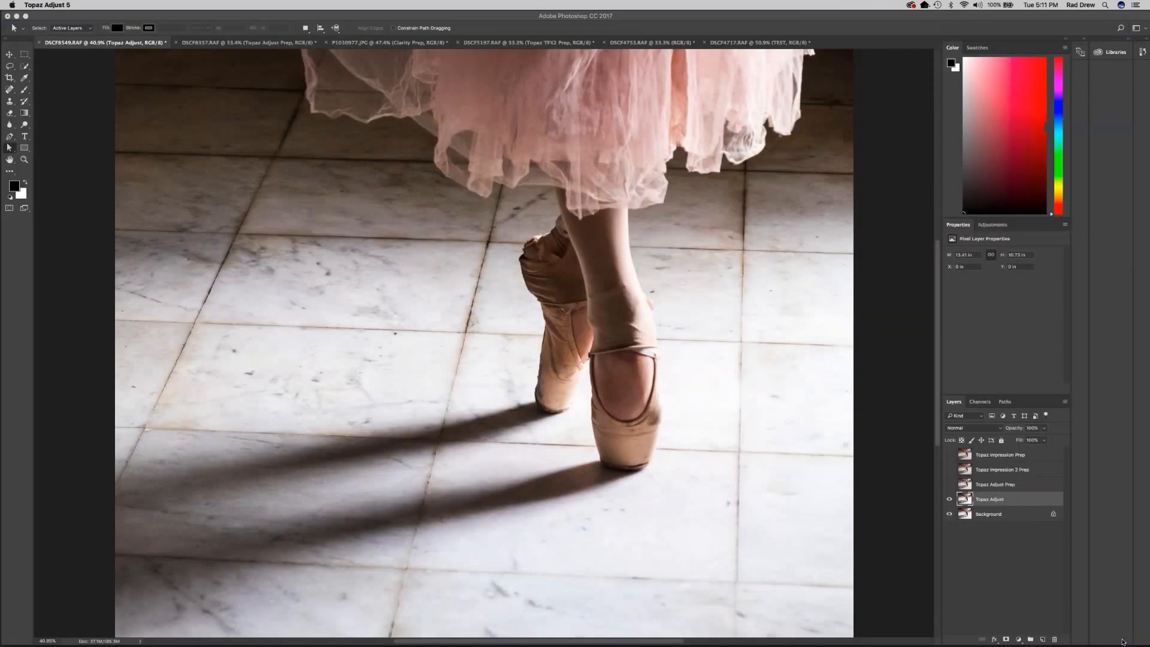
Duplicate the Topaz Adjust layer and name the copy Topaz Clarity.
right_click(998, 505)
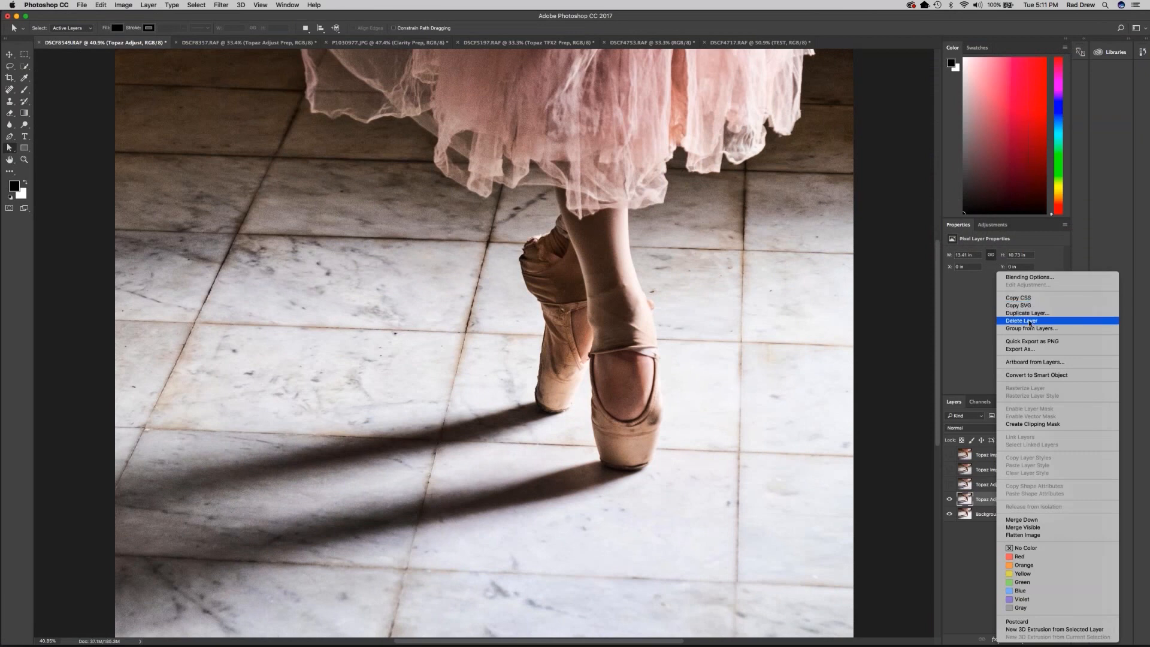
click(1031, 313)
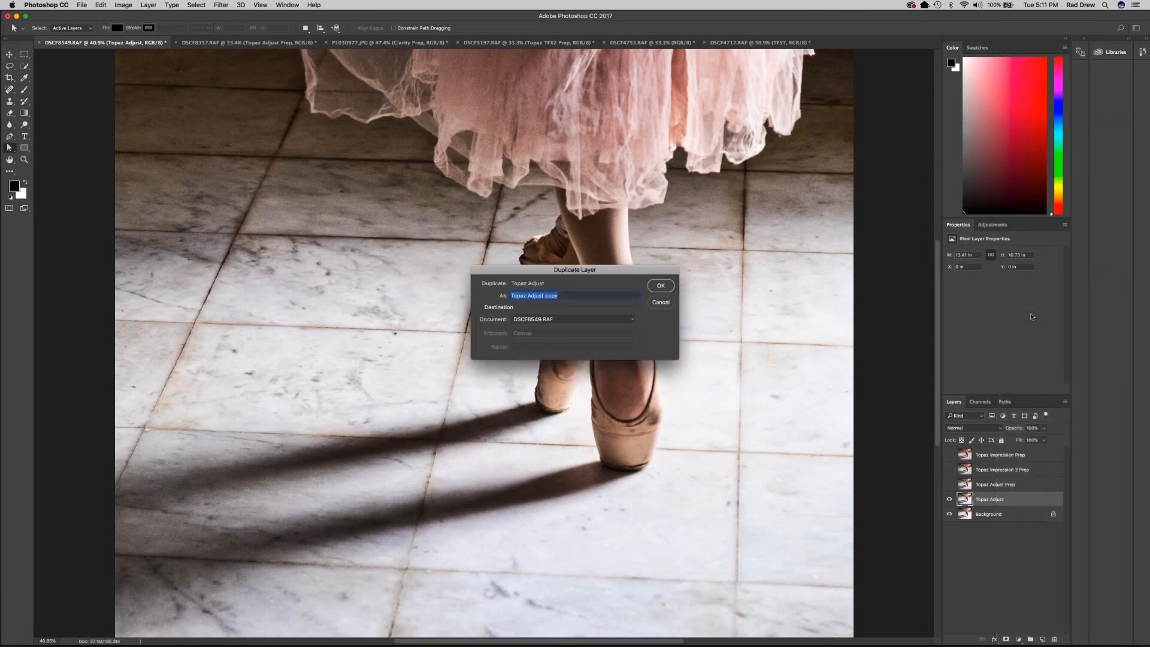
text(Topaz Clarity)
click(661, 285)
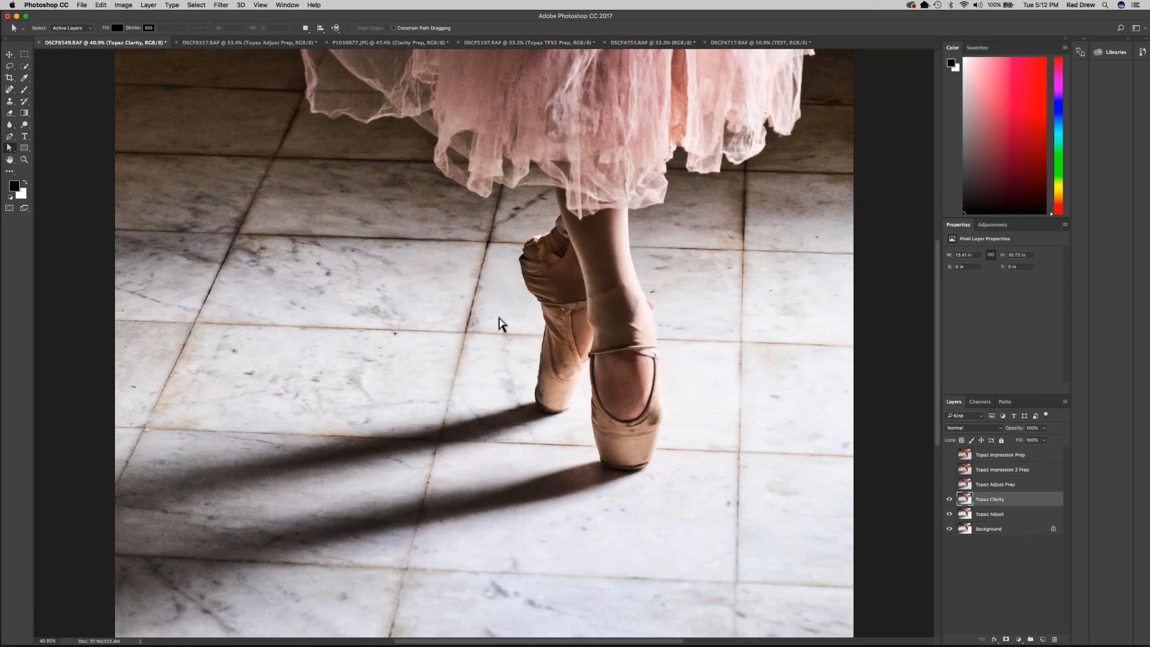
Open the Topaz Labs filter Topaz Clarity on the Topaz Clarity layer and reset all its adjustments.
click(221, 5)
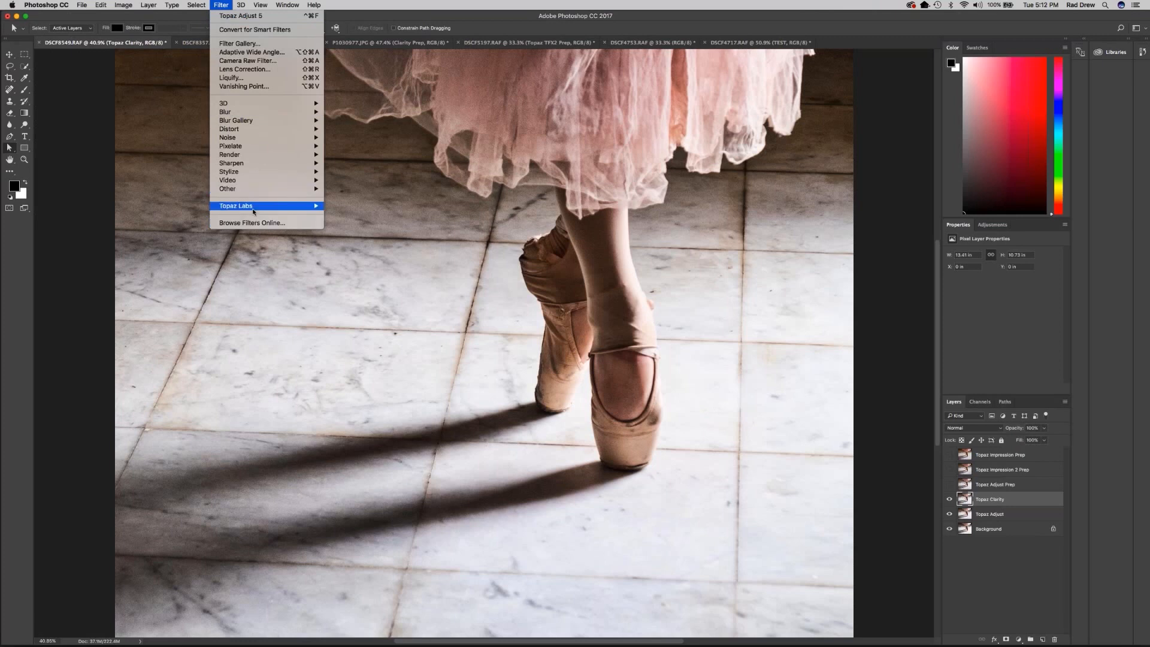
mouse_move(305, 208)
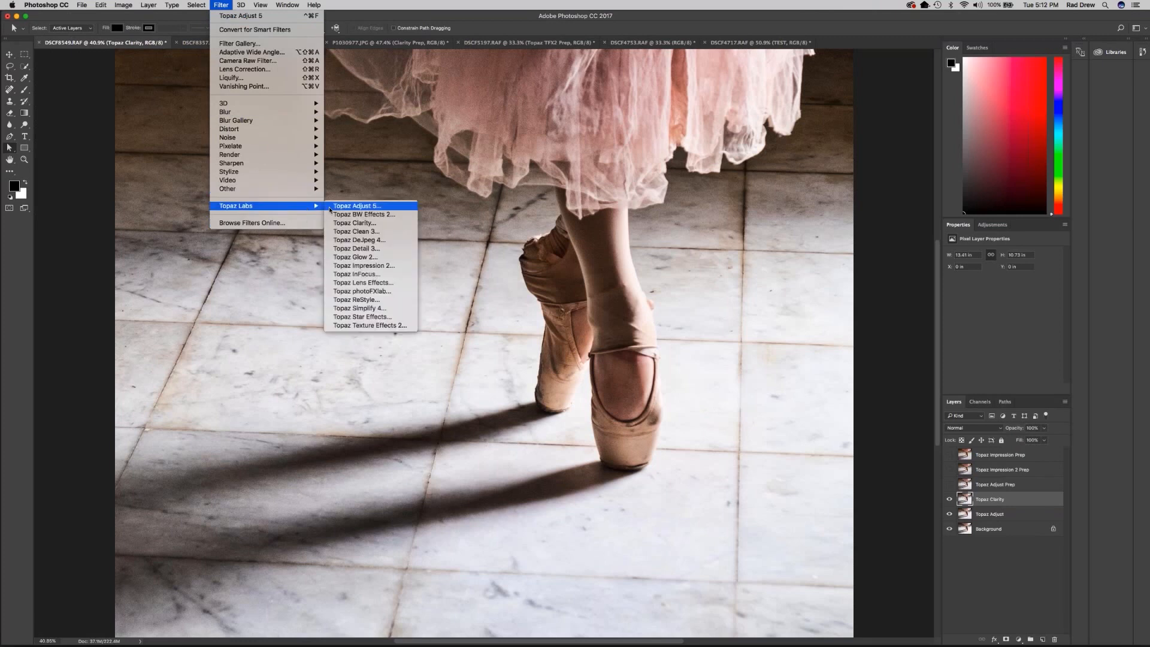
click(347, 224)
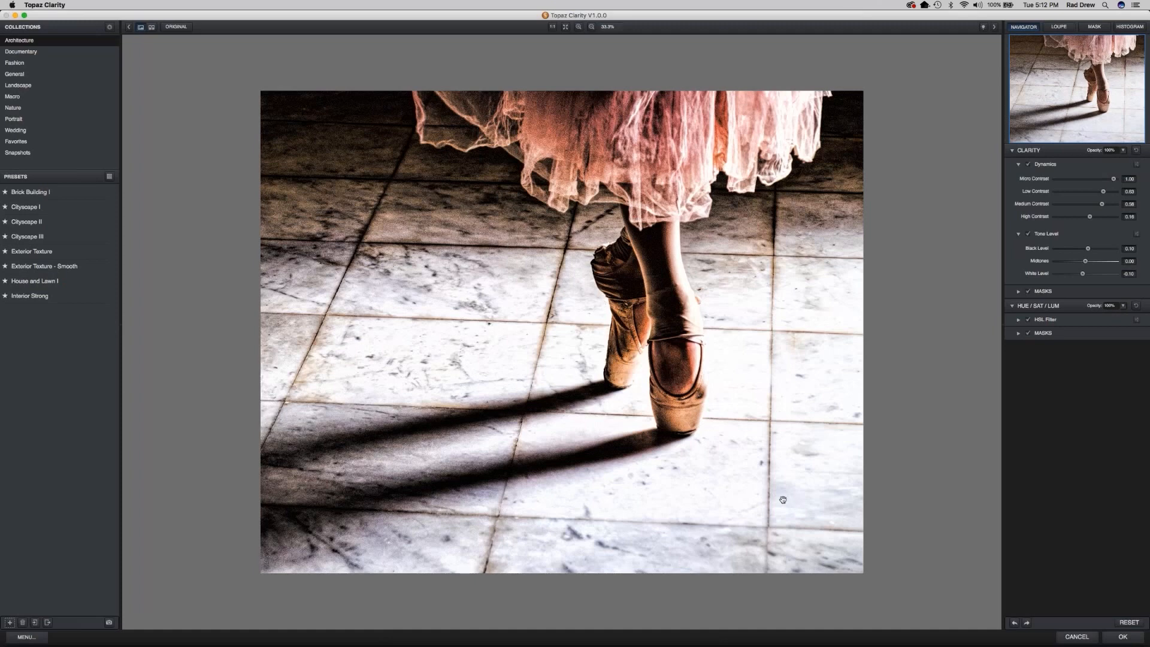
click(1129, 623)
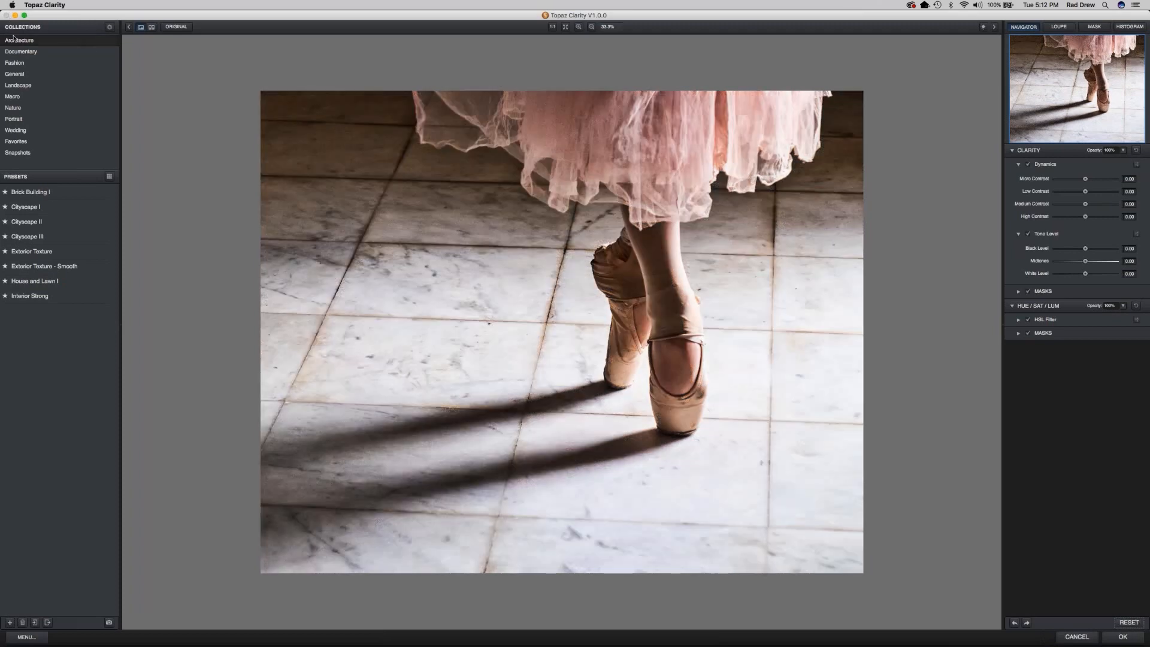
Browse the Landscape collection presets as a grid of thumbnails and return to the main editing view.
click(12, 87)
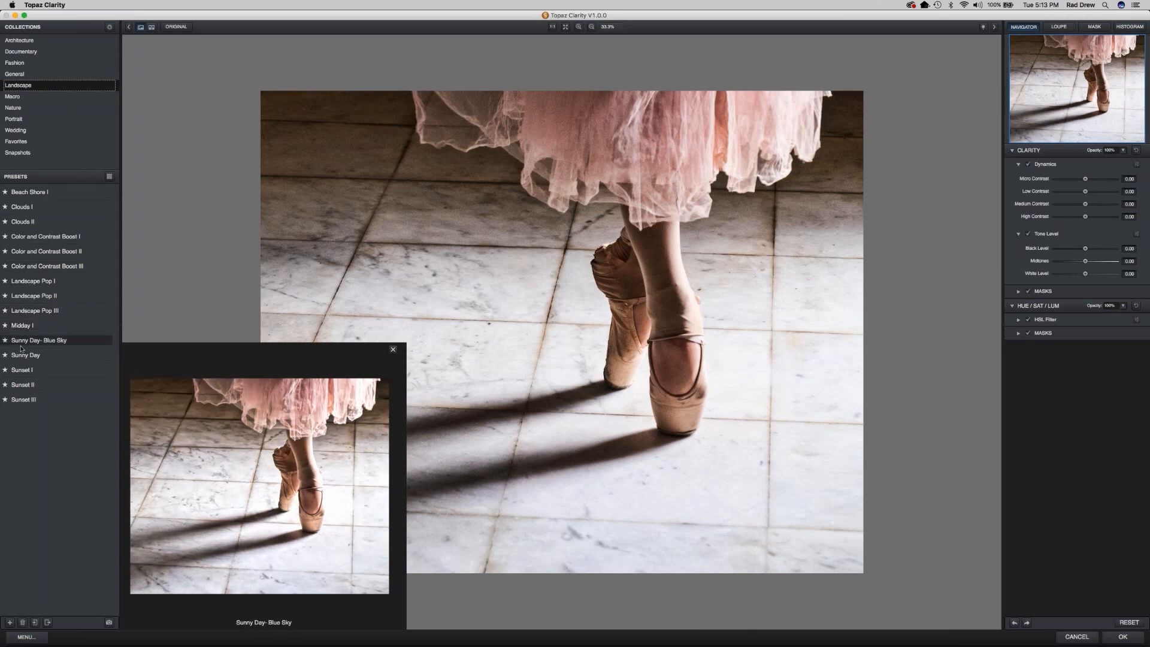
click(109, 176)
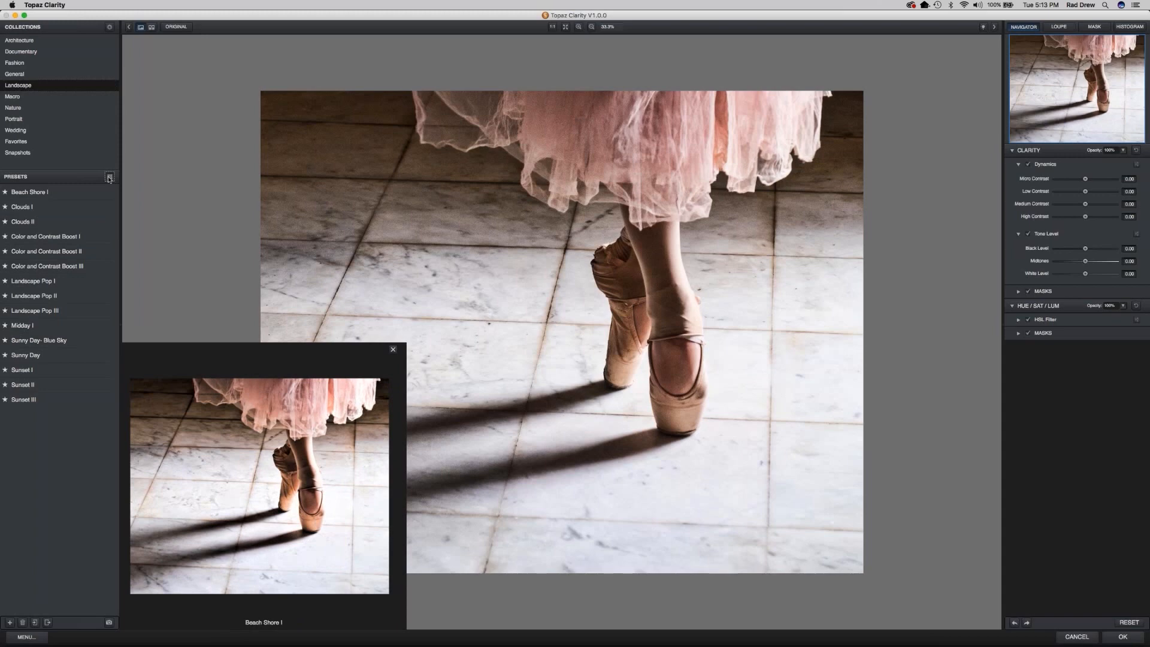
click(109, 178)
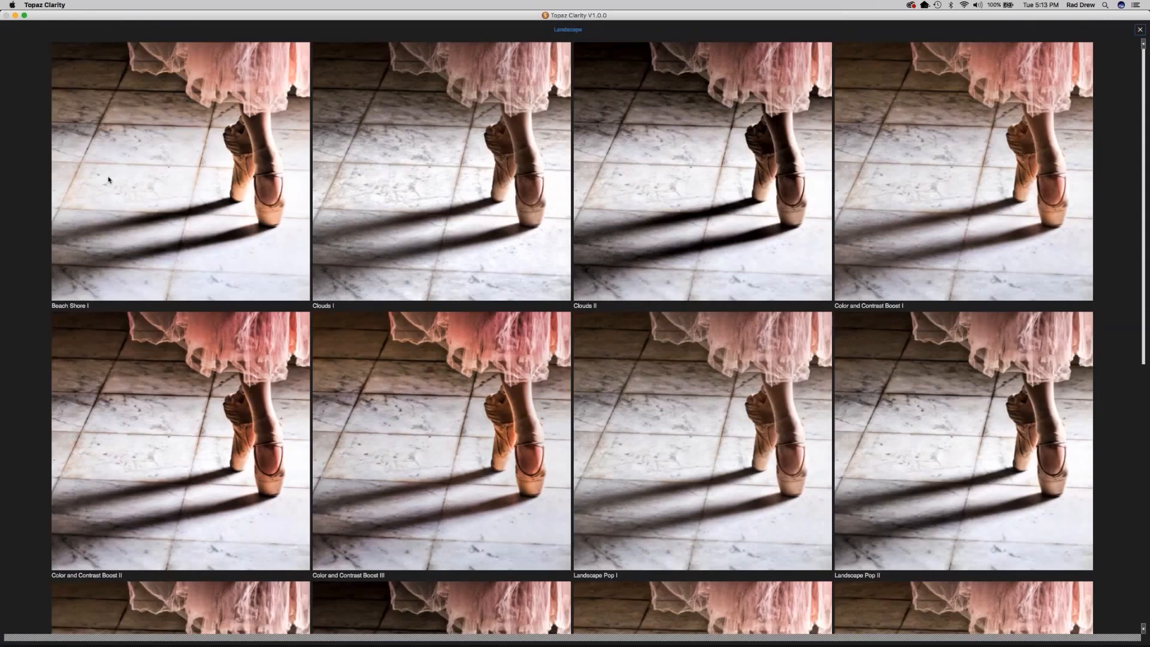
scroll(799, 251, down, 5)
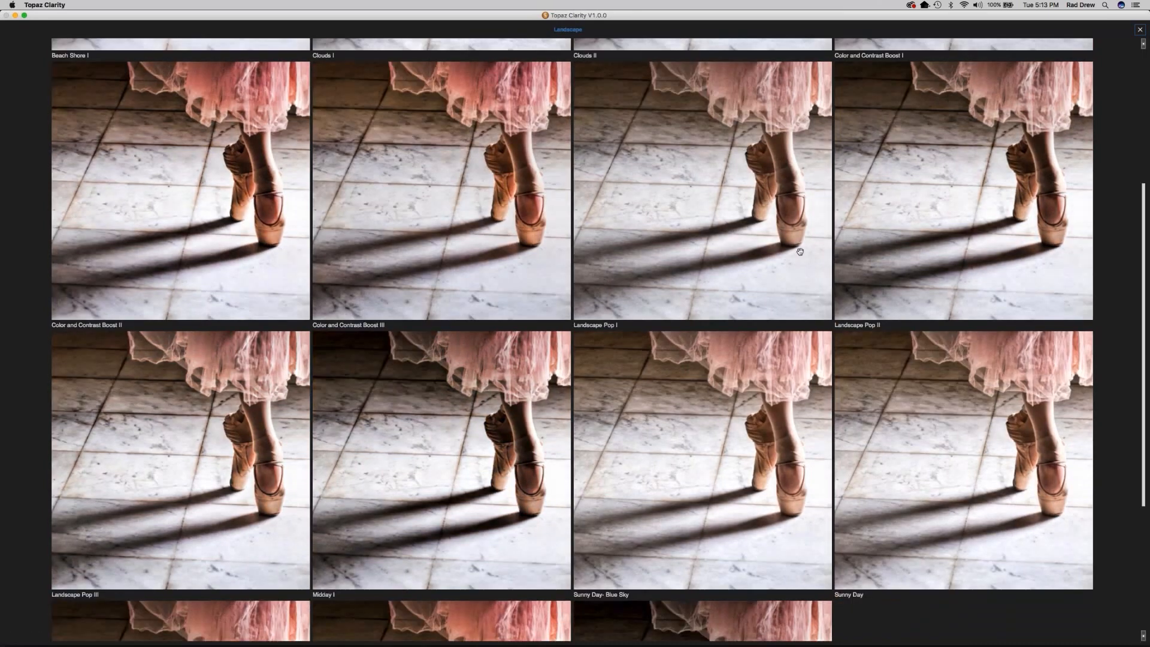
scroll(790, 274, up, 1)
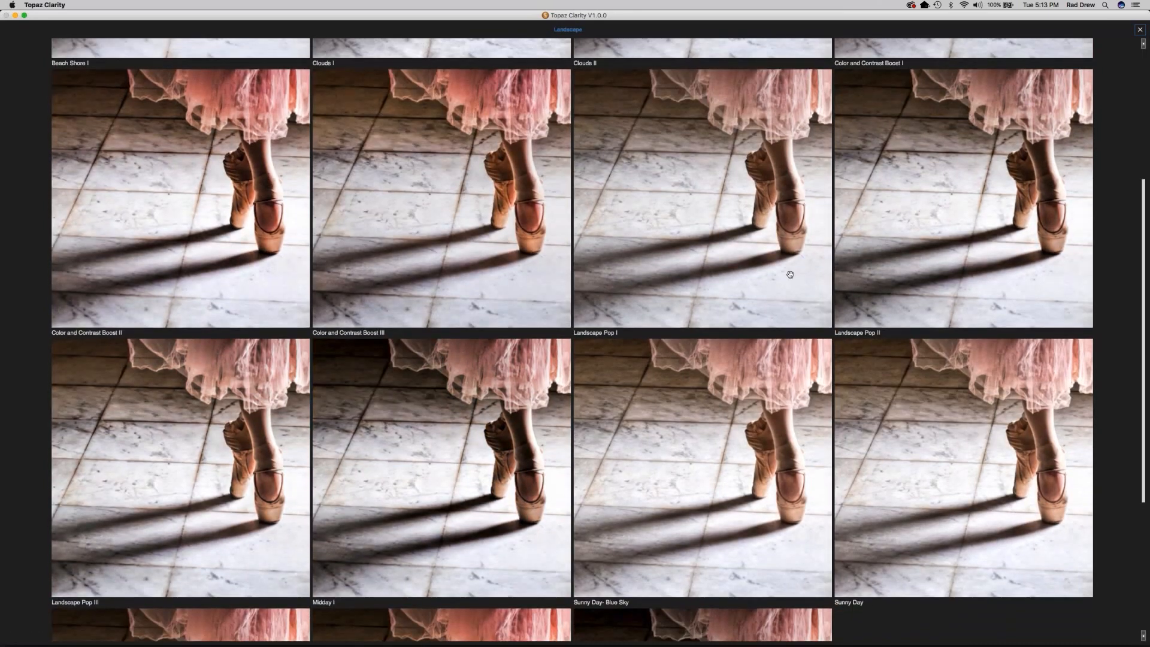
scroll(790, 274, up, 4)
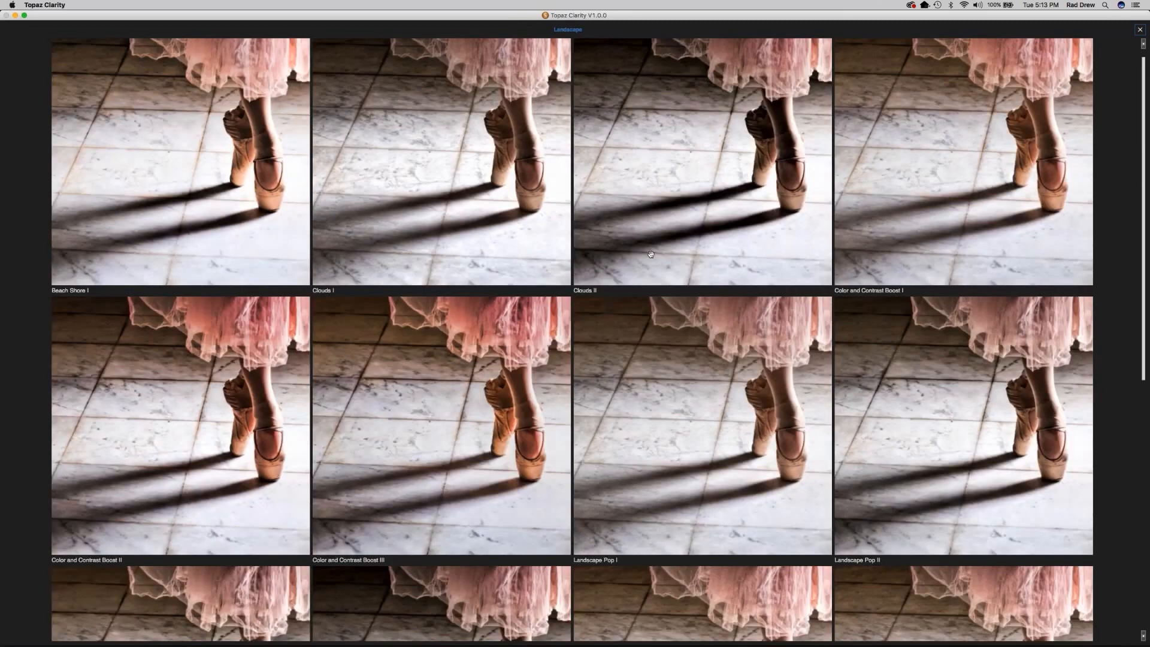
scroll(607, 68, up, 2)
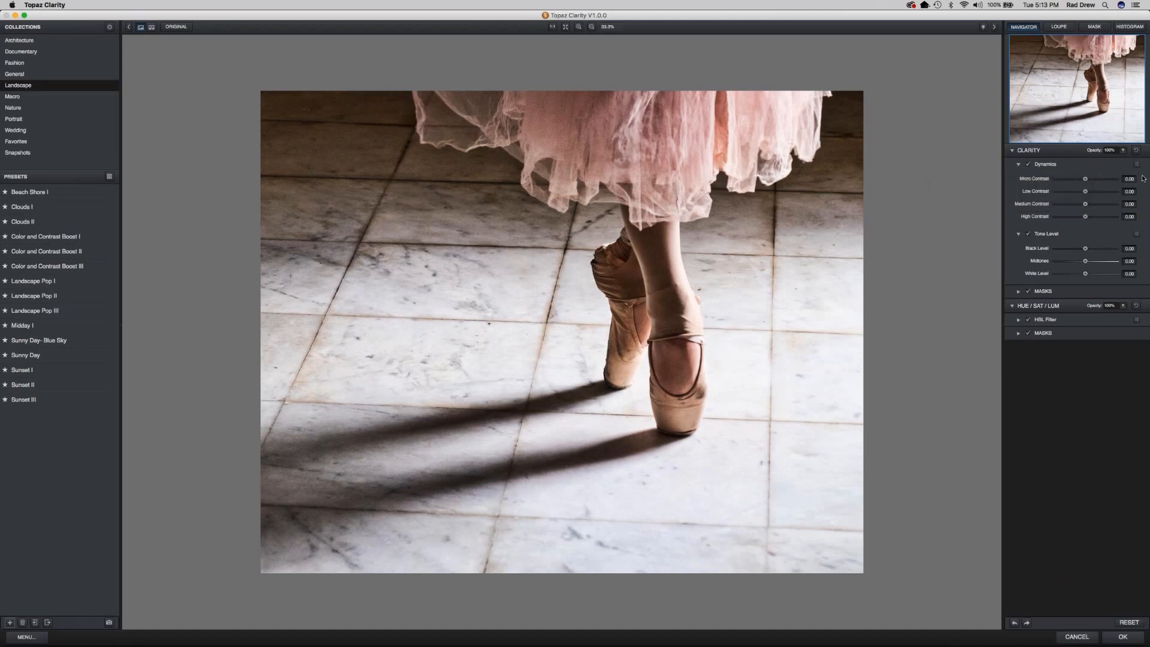
Adjust the Dynamics settings to Micro Contrast 0.36, a slightly raised Low Contrast, Medium Contrast -0.02 and High Contrast -0.22.
drag(1083, 180, 1088, 179)
drag(1089, 180, 1104, 182)
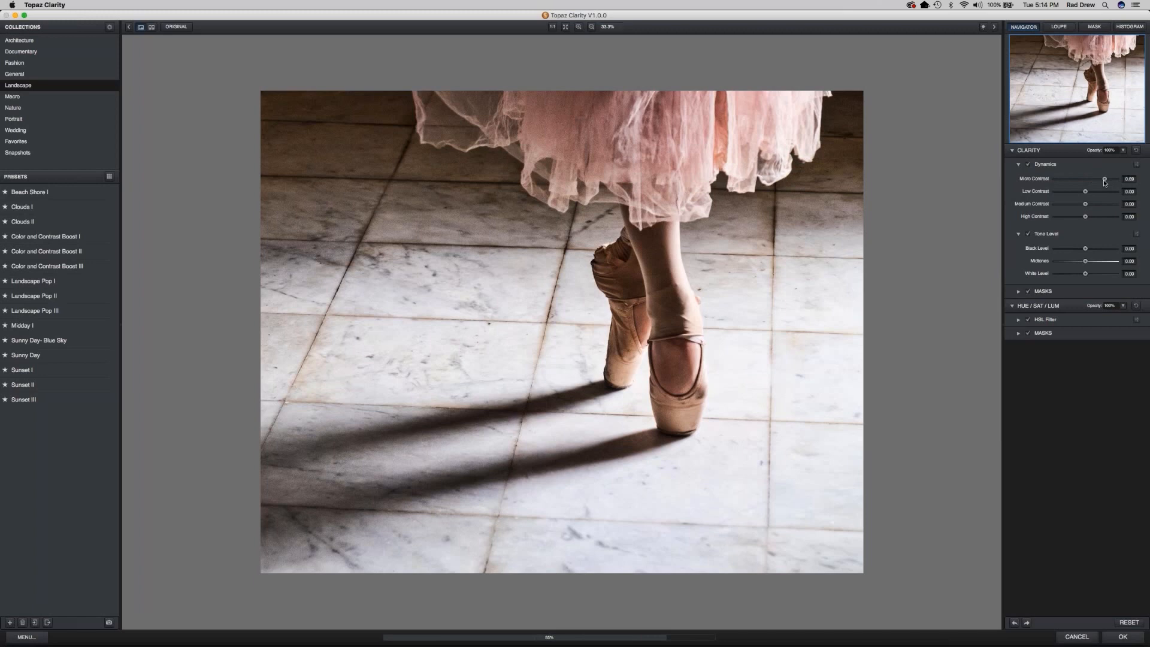
drag(1104, 182, 1092, 181)
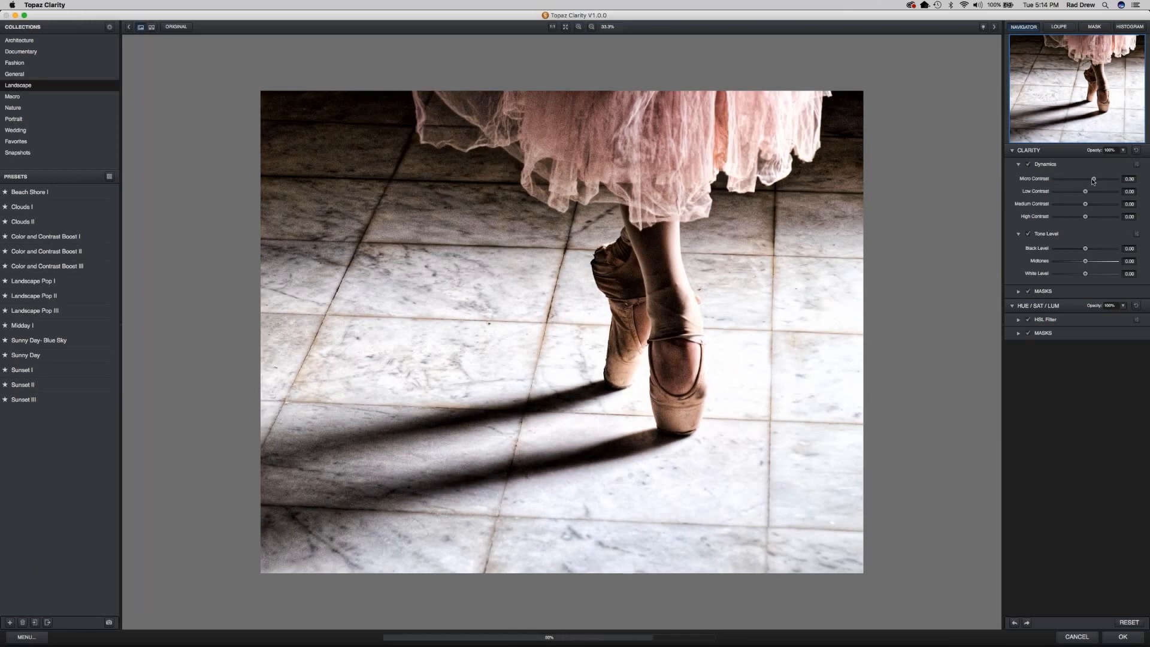
drag(1093, 181, 1089, 180)
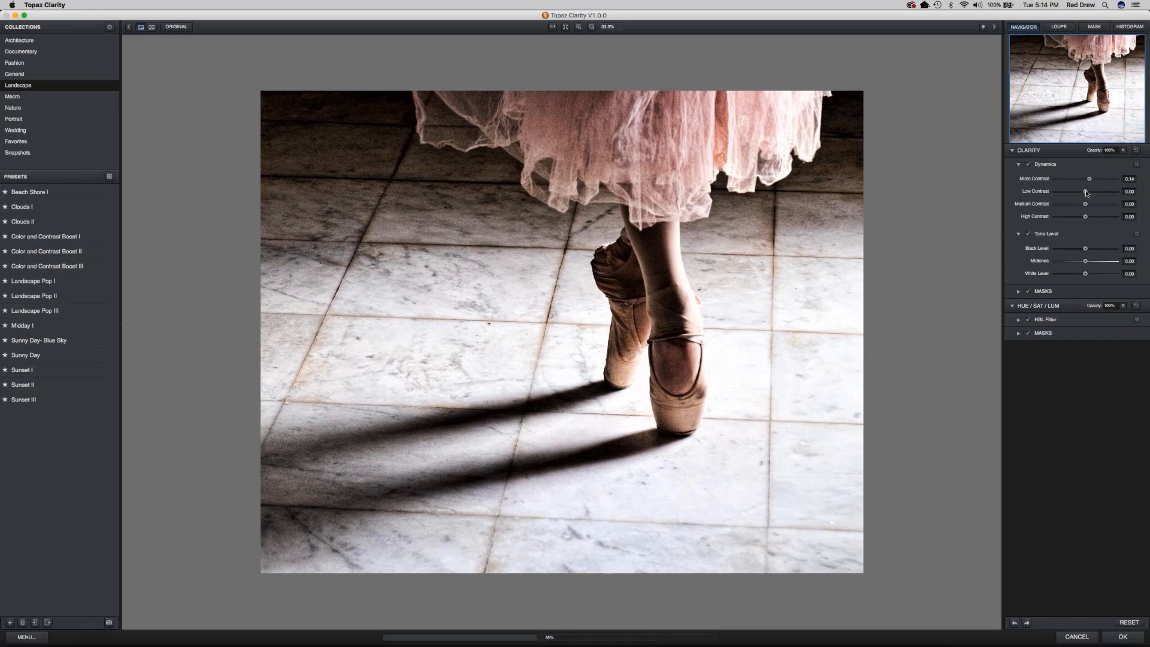
drag(1086, 193, 1092, 192)
drag(1086, 207, 1077, 219)
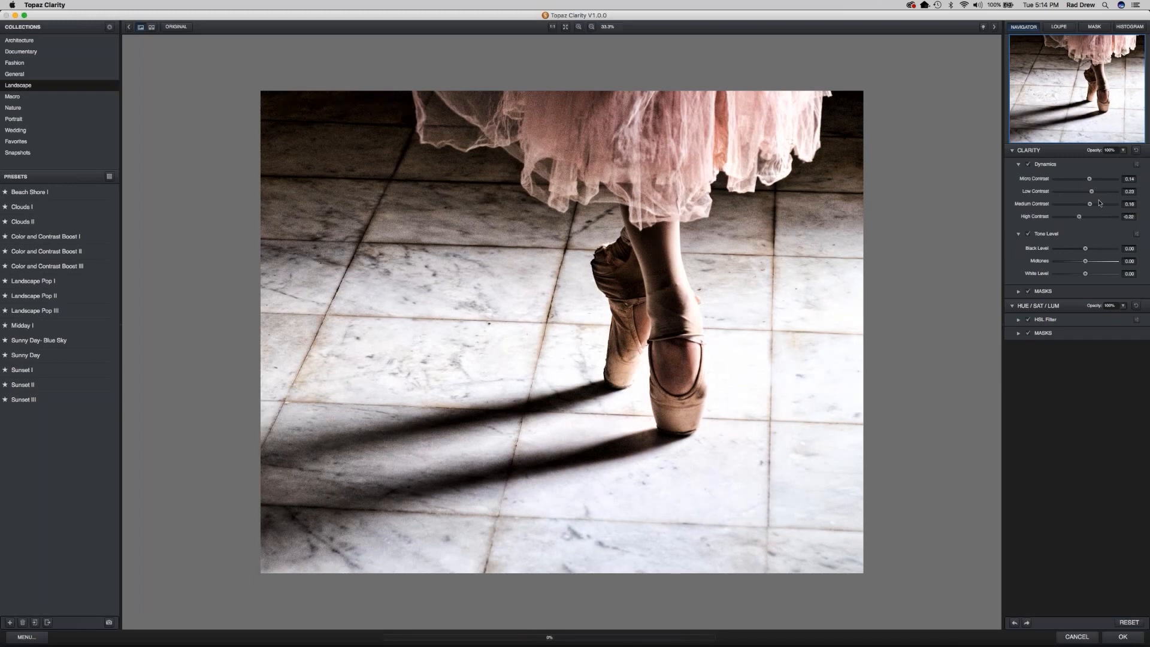
drag(1089, 179, 1095, 179)
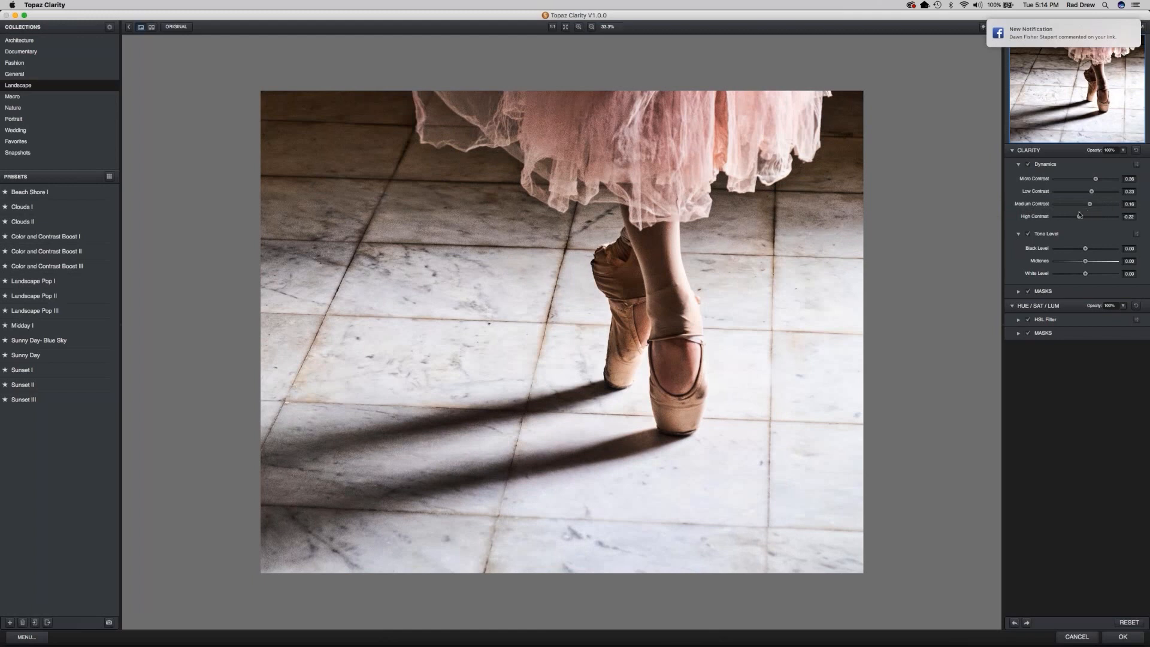
drag(1085, 206, 1084, 204)
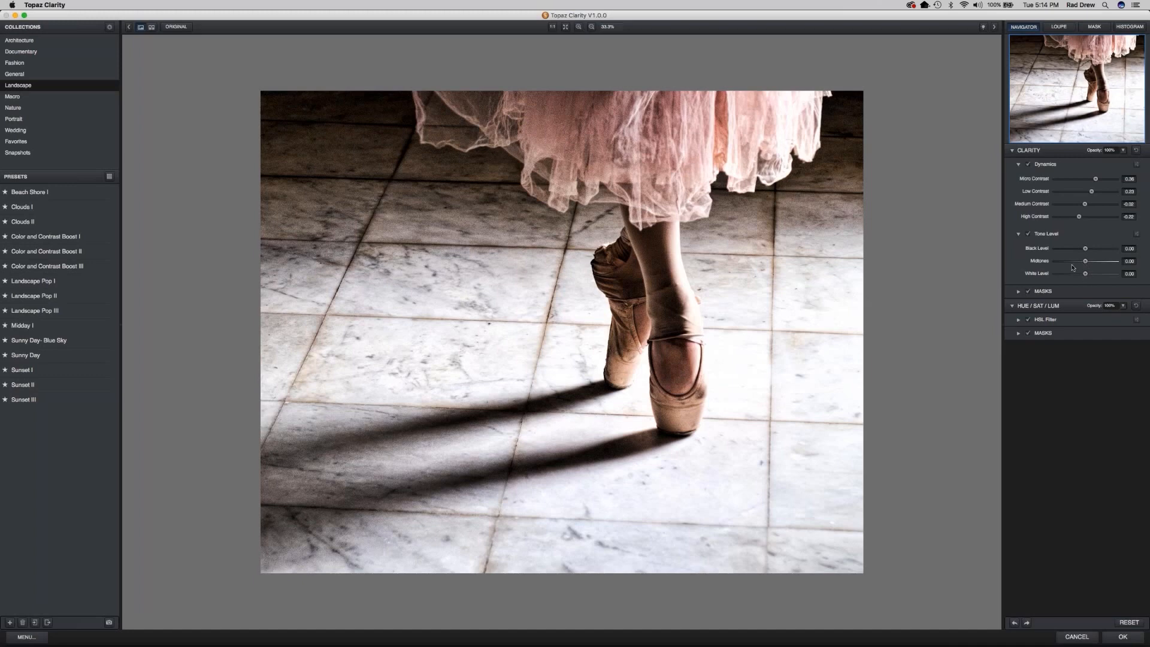
Set the Tone Level to Black Level 0.17, slightly raised Midtones and White Level about -0.12, and apply the Clarity adjustments.
drag(1086, 251, 1097, 252)
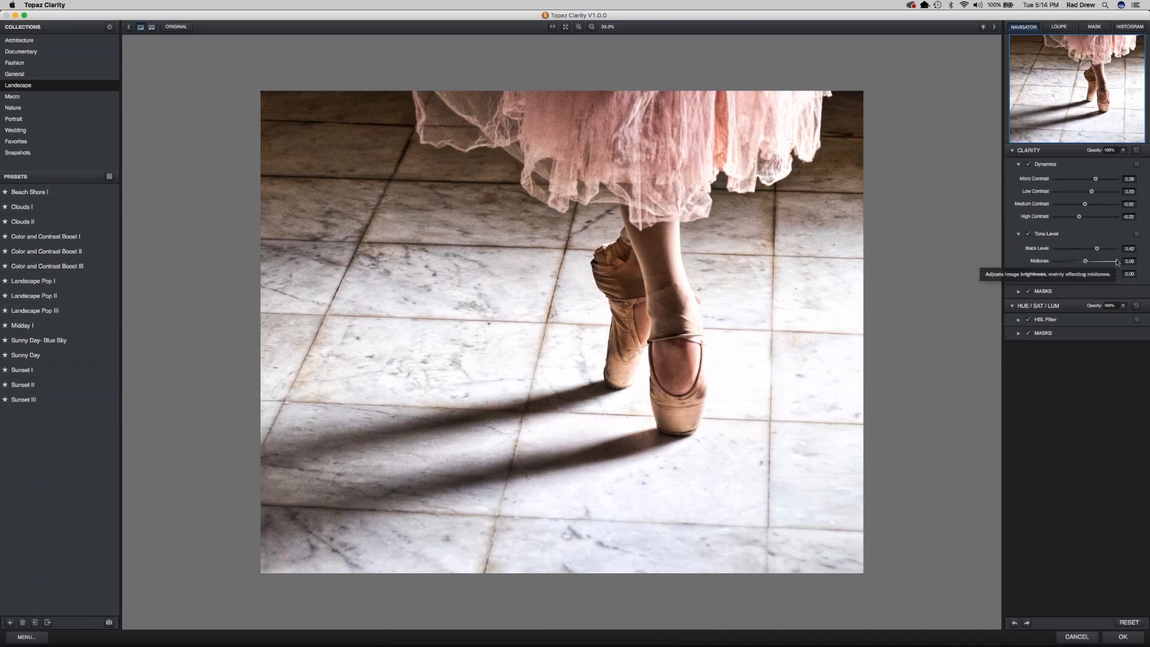
drag(1081, 261, 1089, 265)
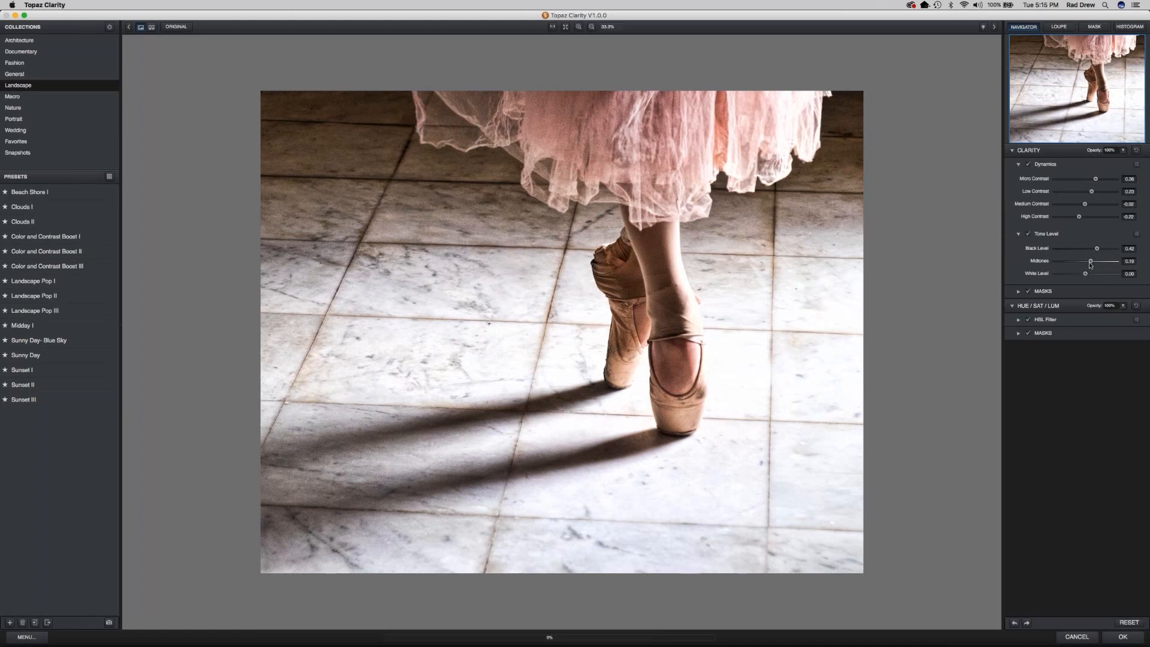
drag(1090, 265, 1086, 267)
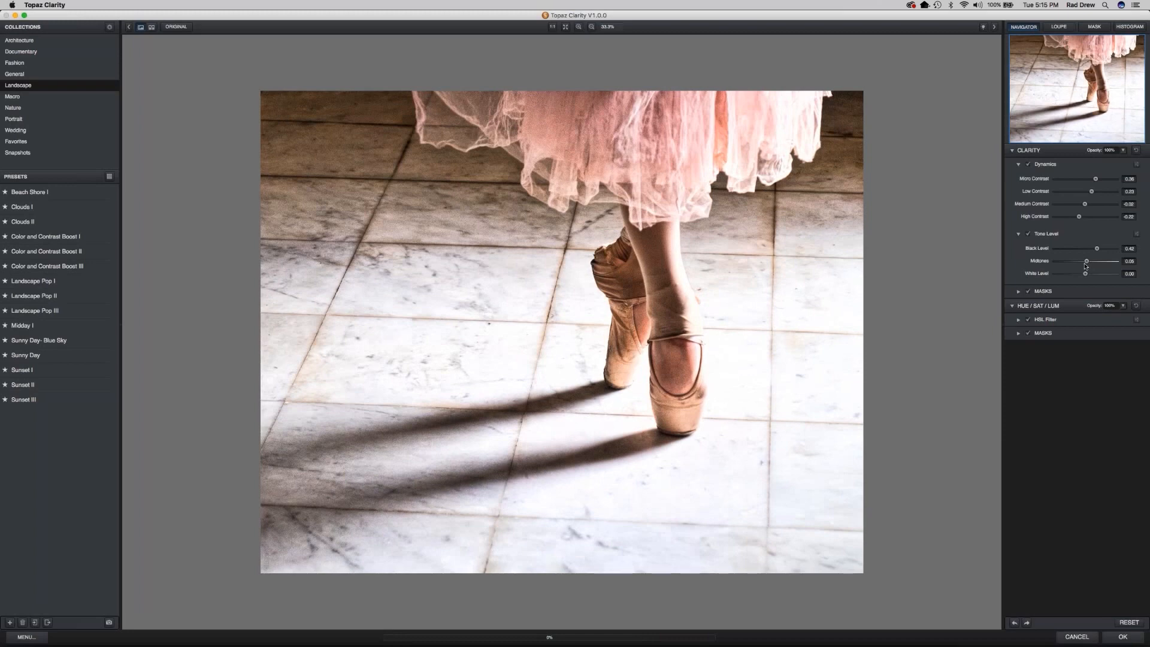
drag(1096, 248, 1090, 247)
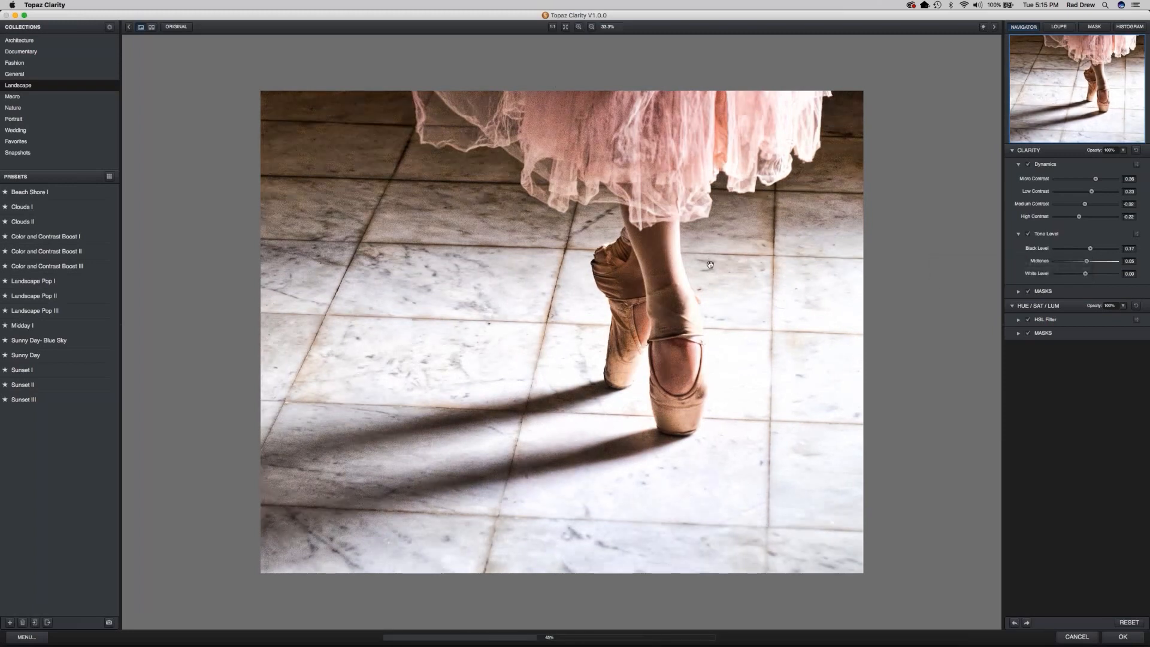
drag(1084, 273, 1081, 273)
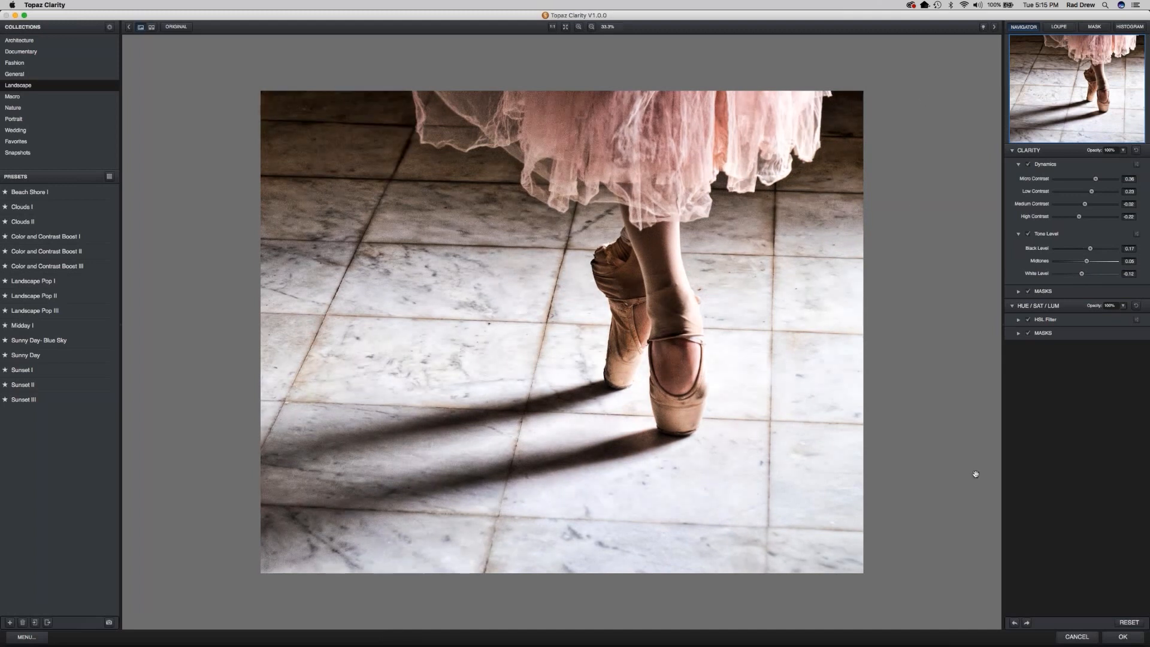
click(1124, 637)
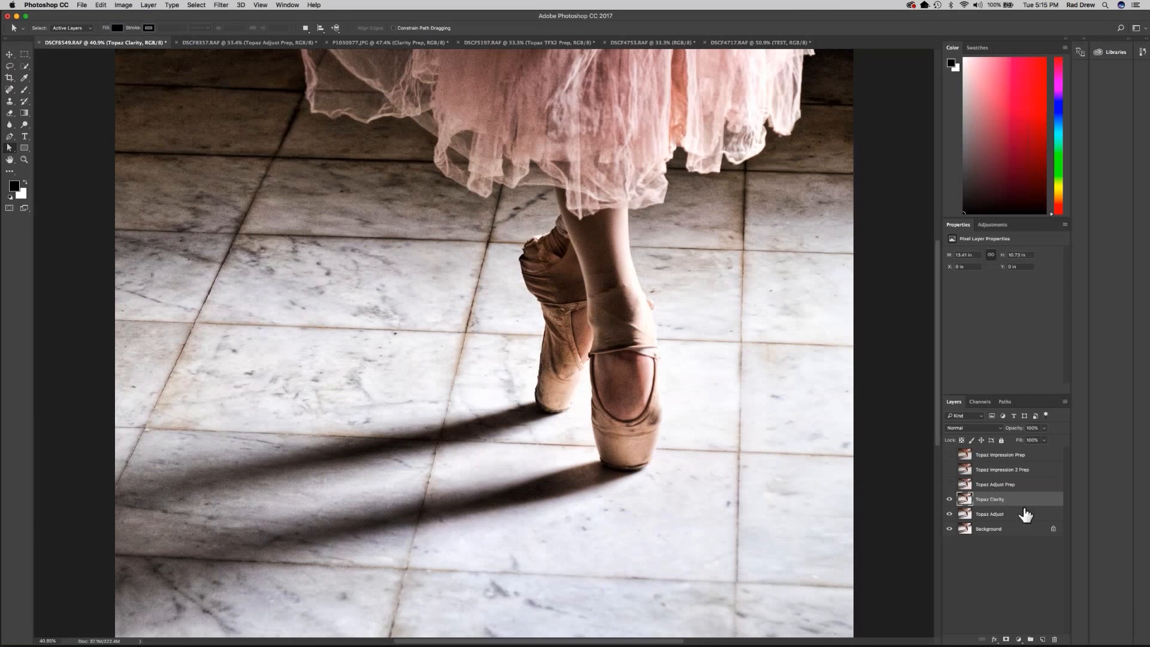
Duplicate the Topaz Clarity layer and name the copy Impression2.
right_click(985, 500)
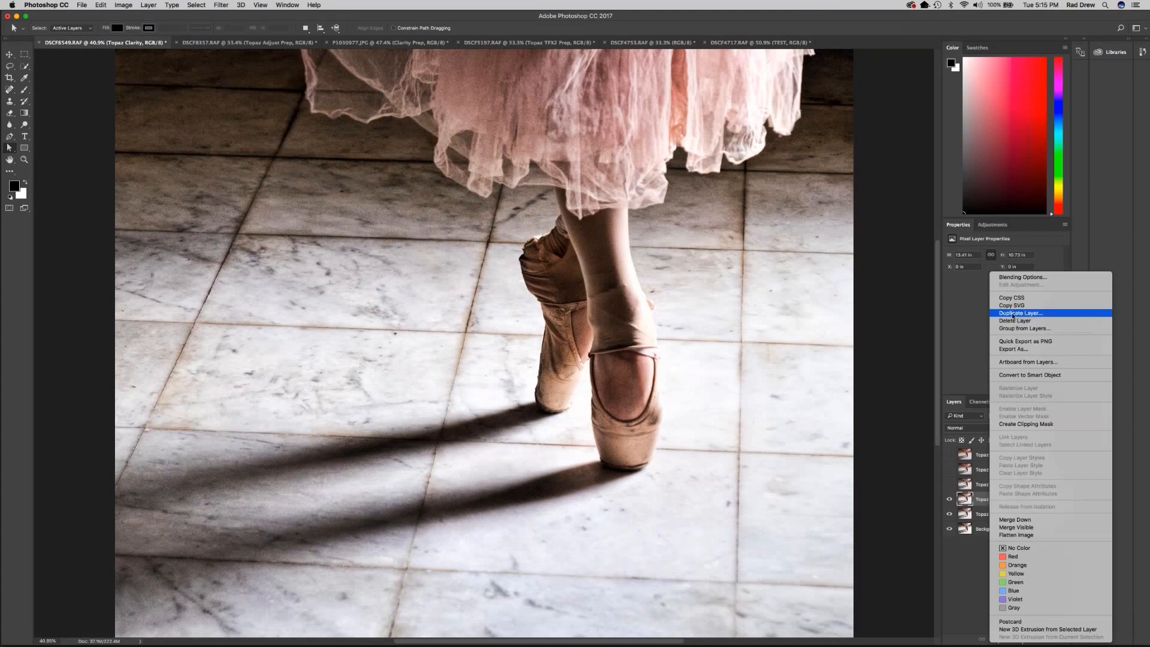
click(1012, 313)
key(BackSpace)
text(Impression12)
key(BackSpace)
key(BackSpace)
text(21)
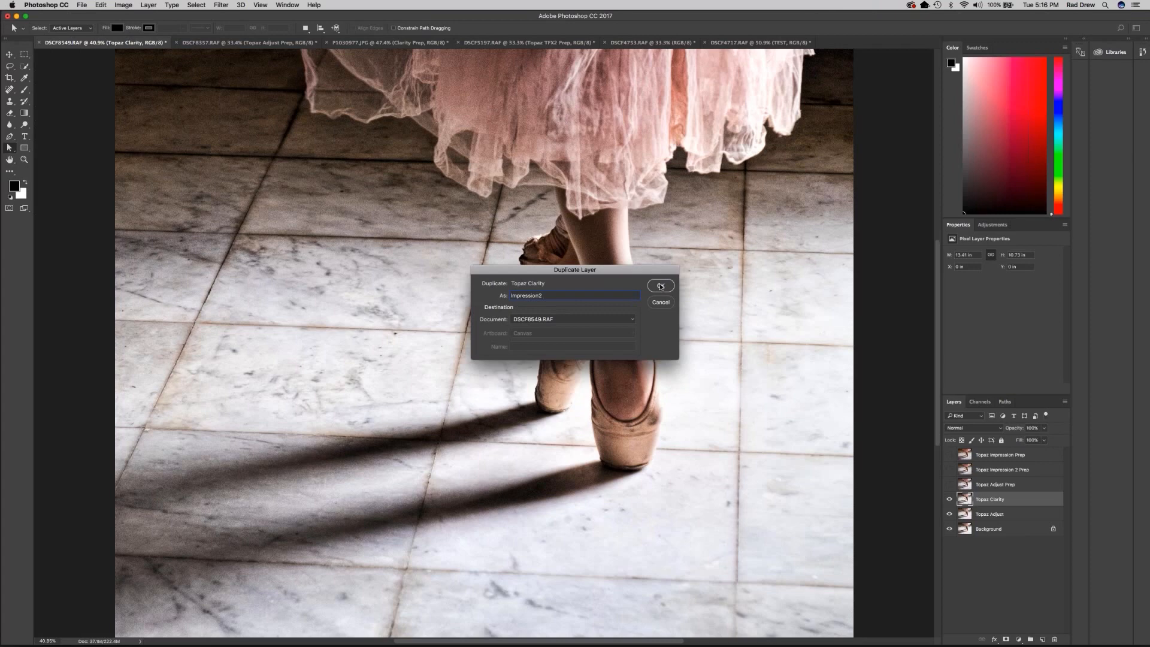
click(660, 286)
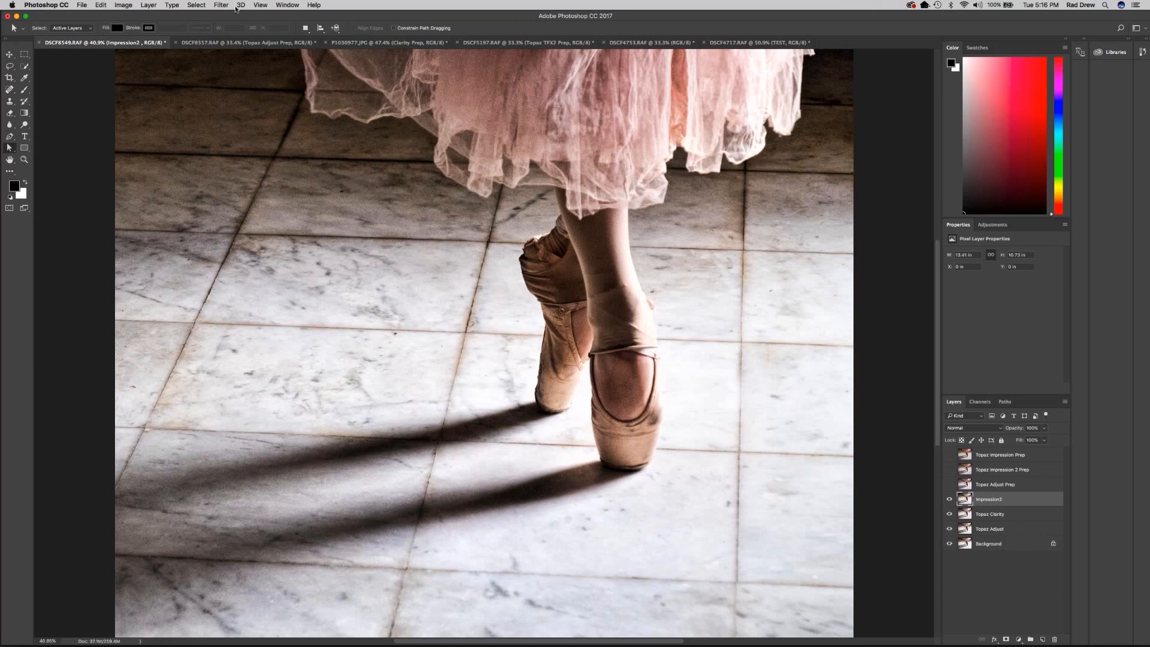
Open the Topaz Labs filter Topaz Impression 2 on the Impression2 layer.
click(257, 4)
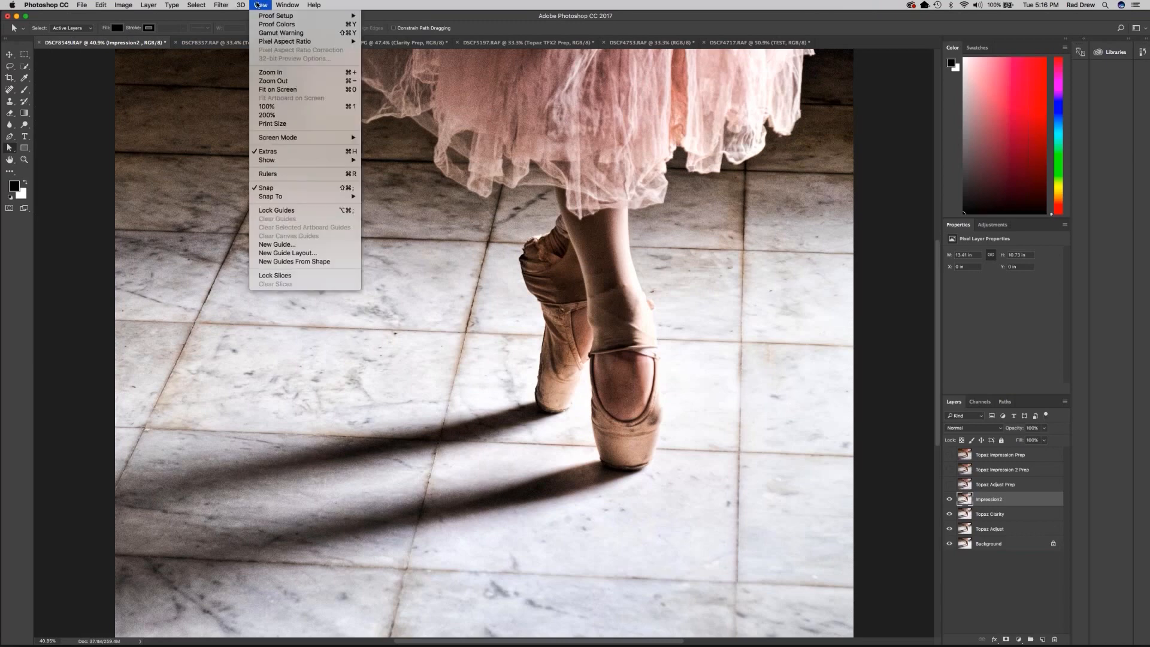
mouse_move(210, 3)
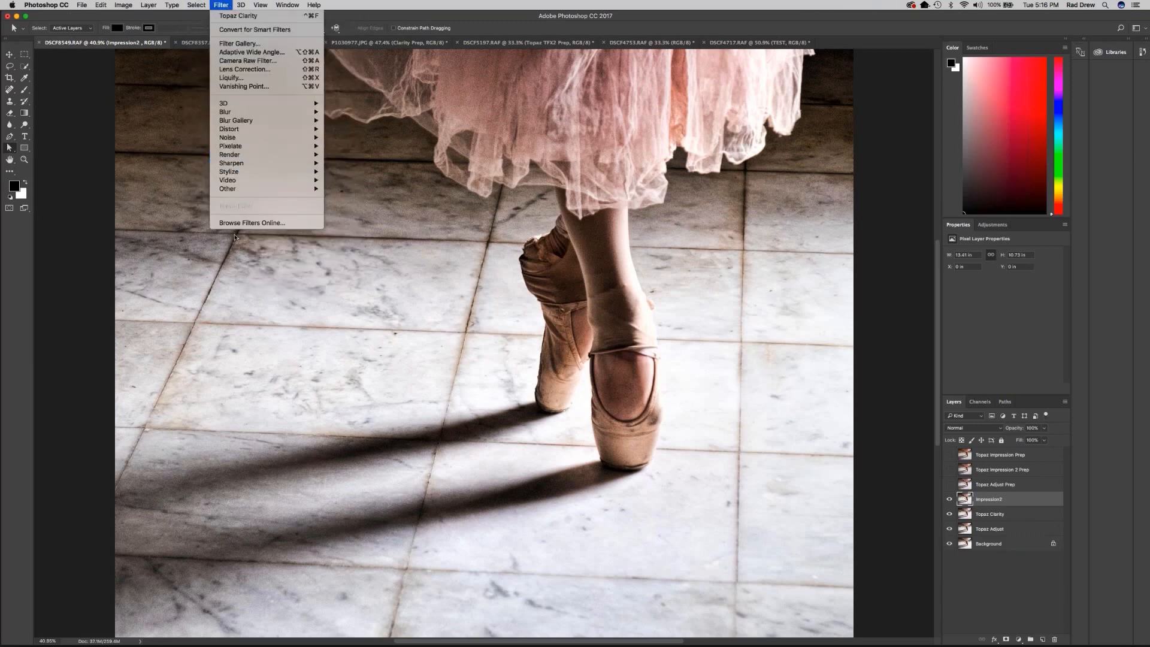
mouse_move(240, 206)
click(374, 270)
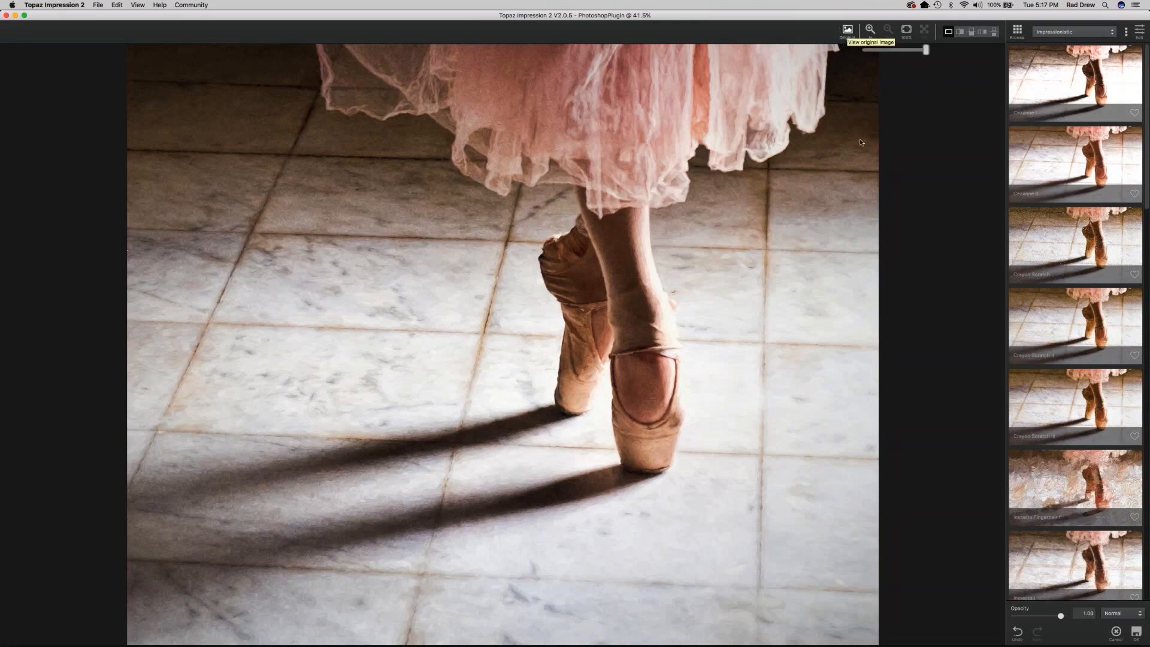
Compare the effect with the original in a vertical split view and return to the single image view.
click(907, 32)
click(923, 31)
click(959, 32)
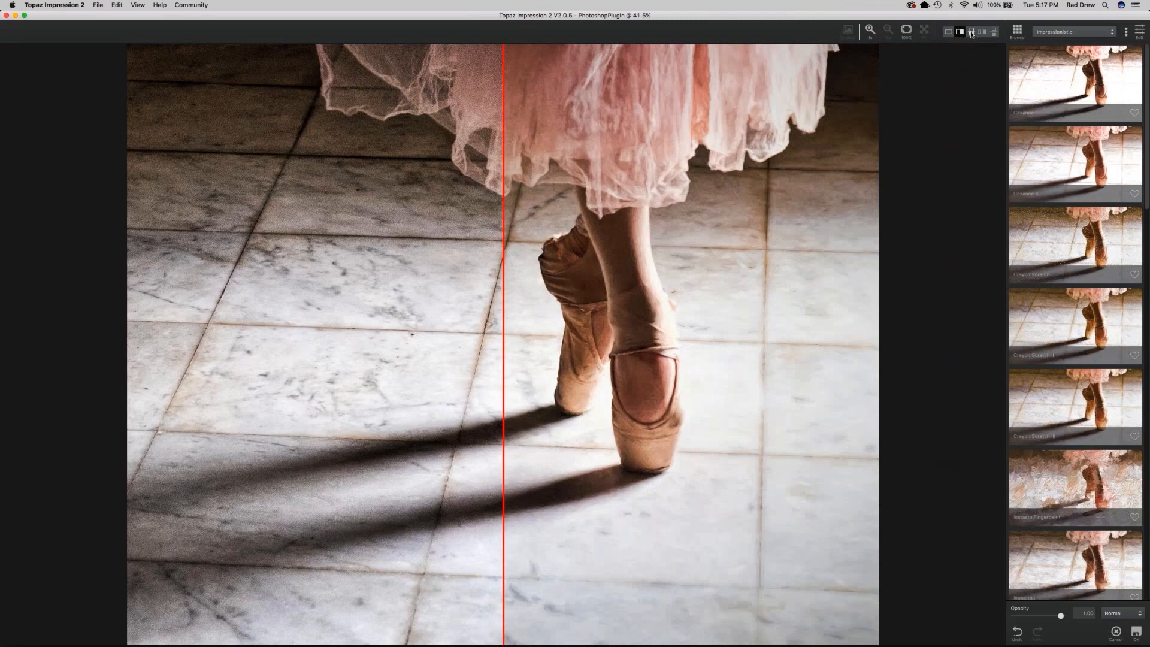
click(947, 32)
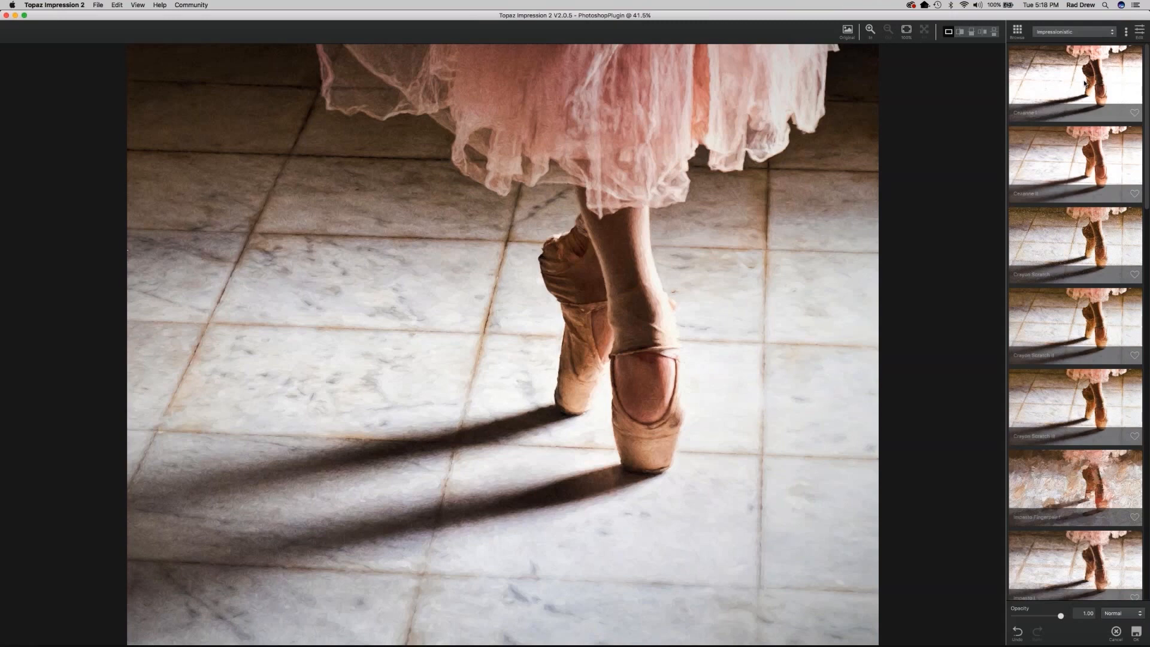
Preview the first five presets of the Impressionistic category one after another on the image.
scroll(1085, 96, down, 1)
scroll(1083, 120, down, 1)
scroll(1075, 199, down, 2)
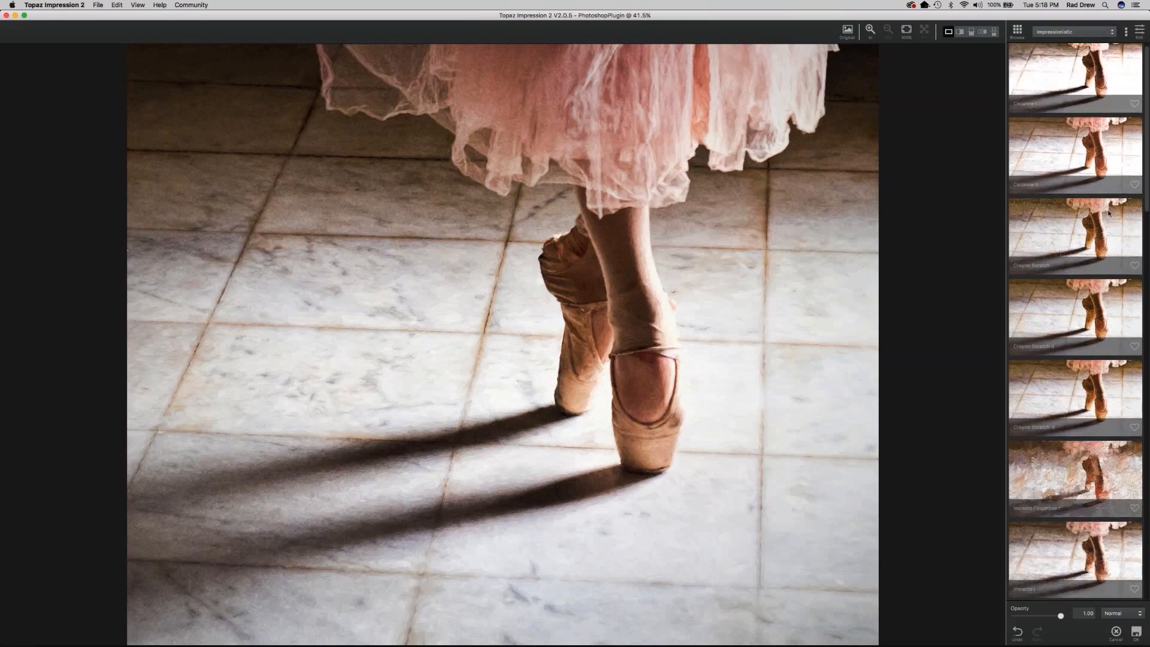
scroll(1108, 213, down, 3)
scroll(1102, 234, up, 3)
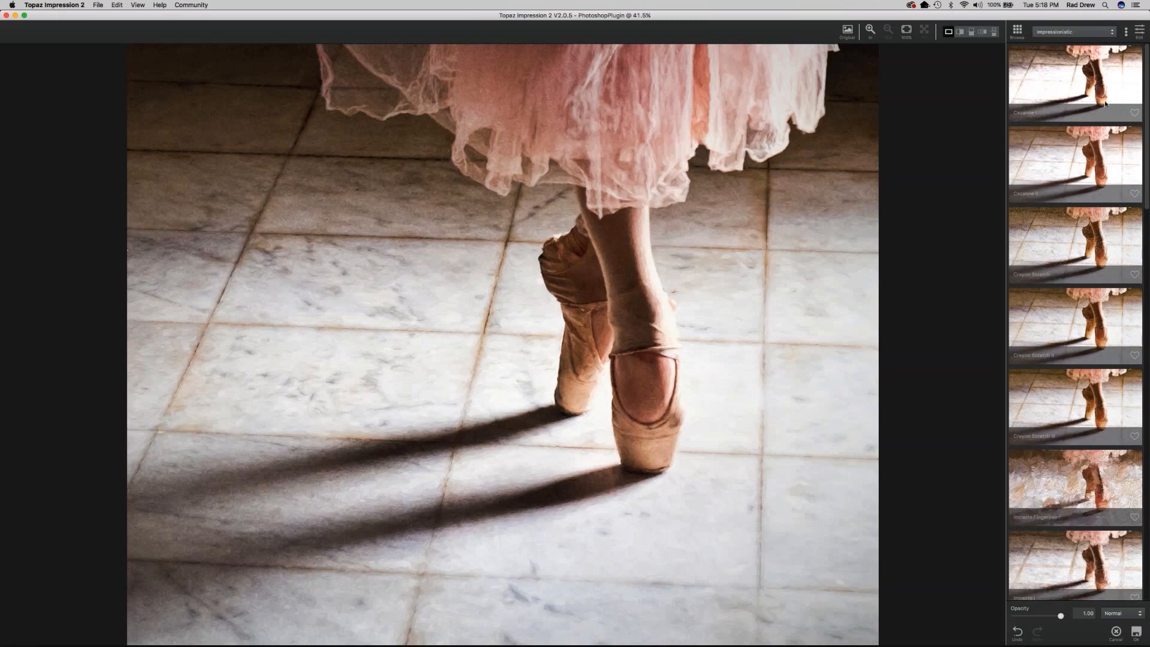
click(1072, 85)
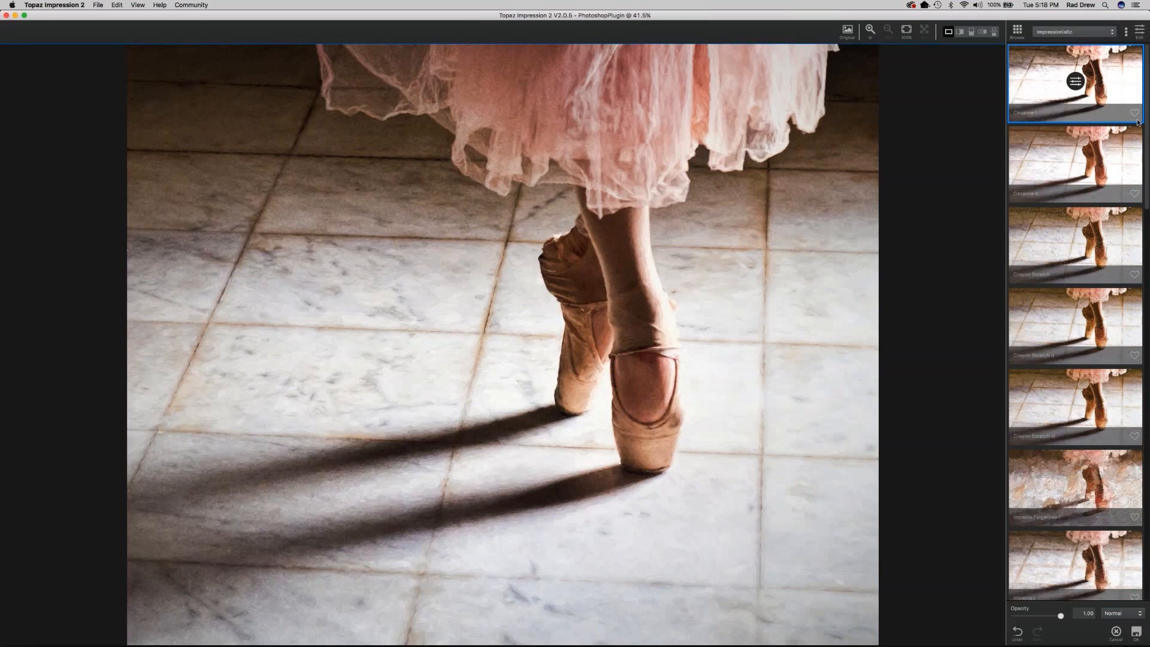
key(Down)
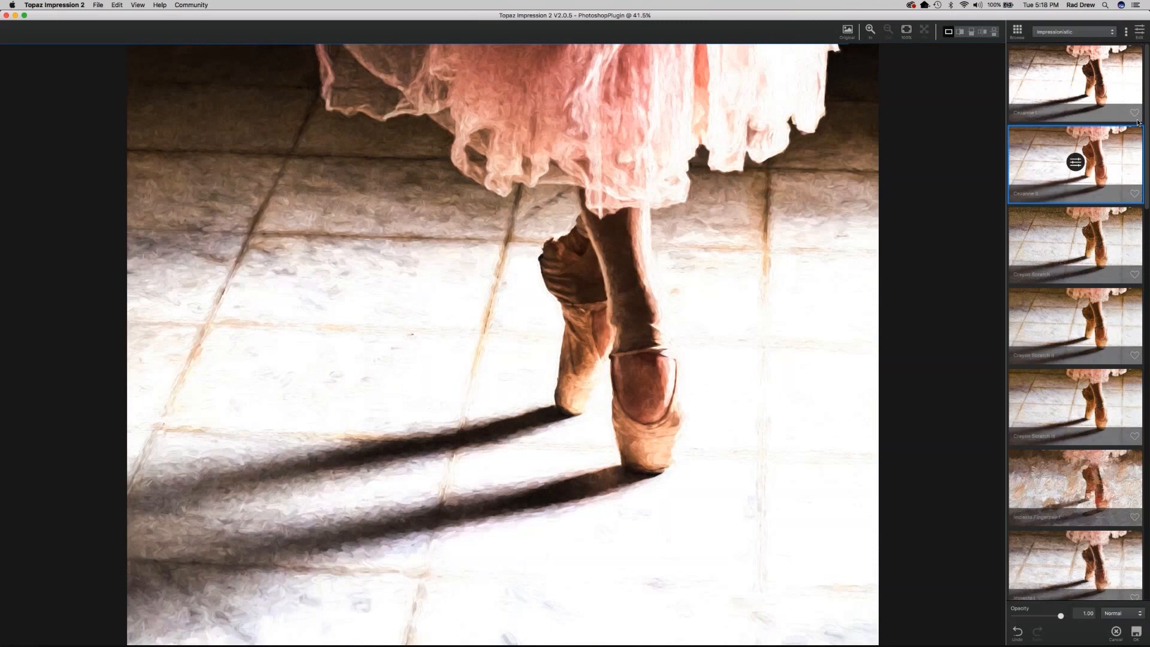
key(Down)
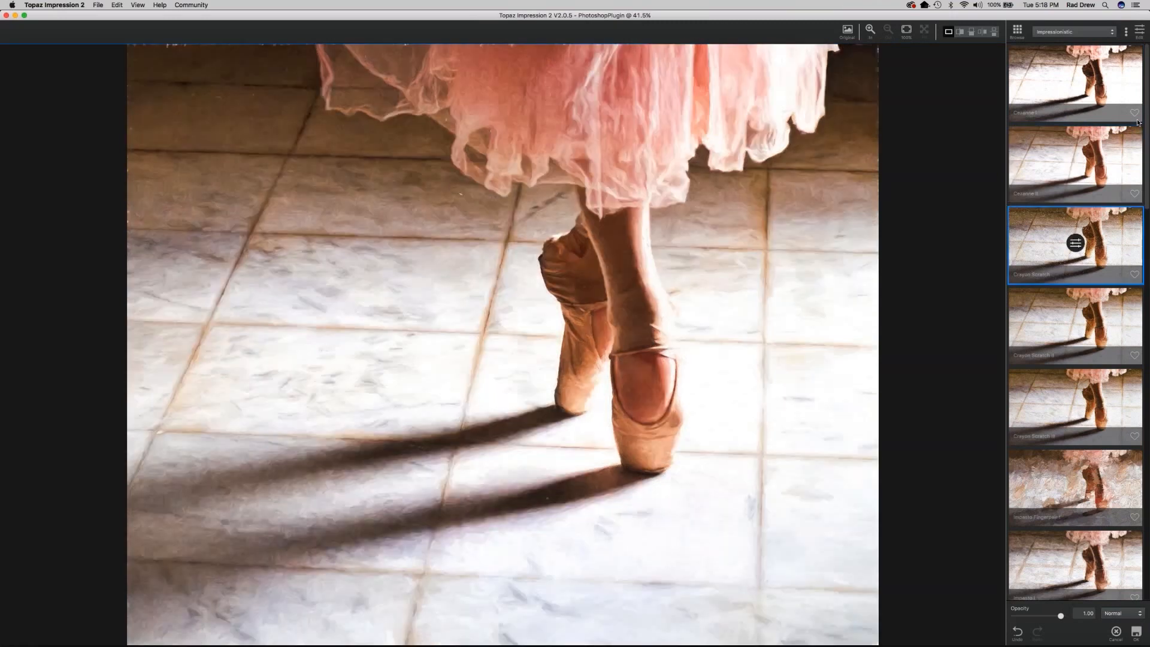
key(Down)
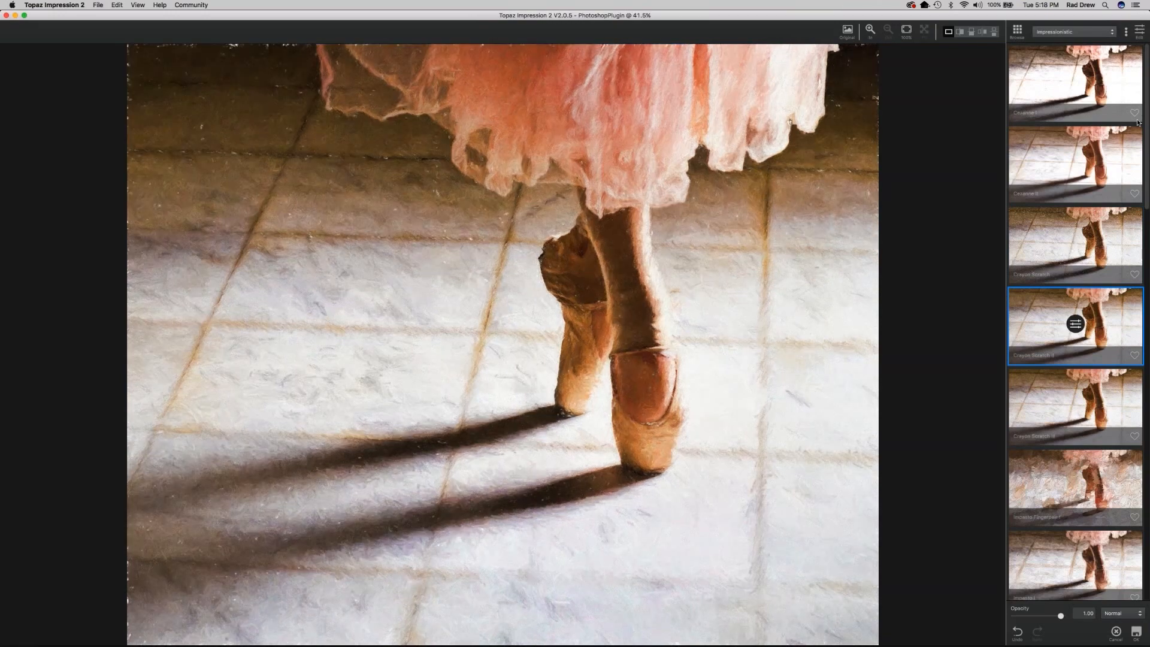
key(Down)
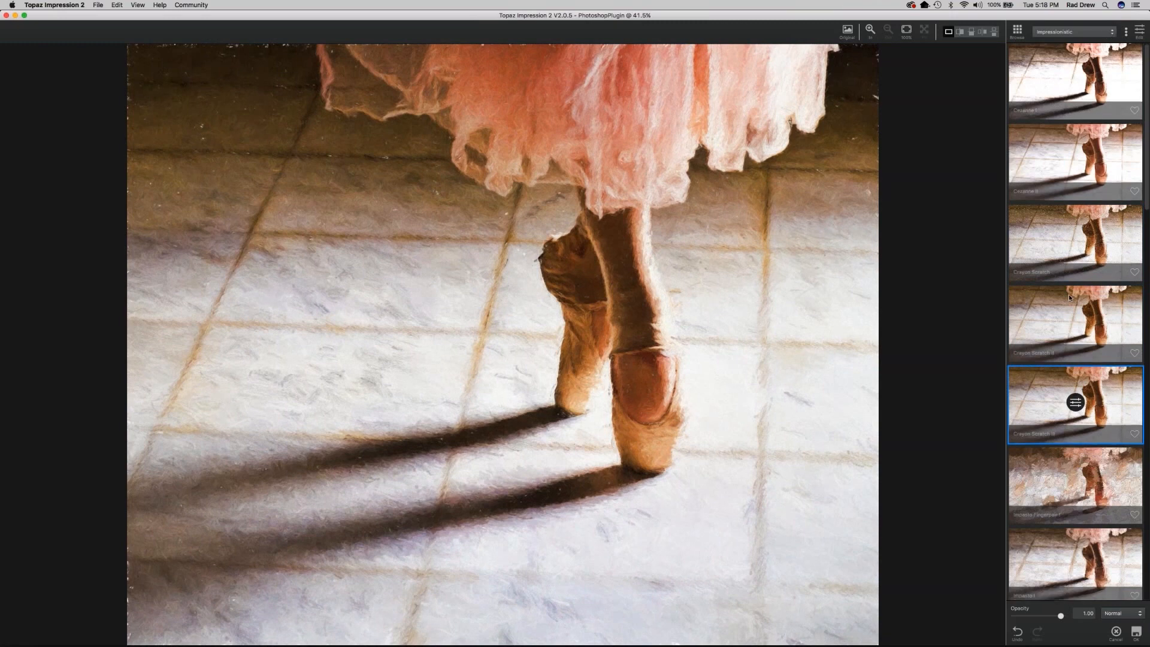
Look through the further Impressionistic presets and the list of preset categories.
scroll(1066, 311, down, 1)
scroll(1065, 320, down, 1)
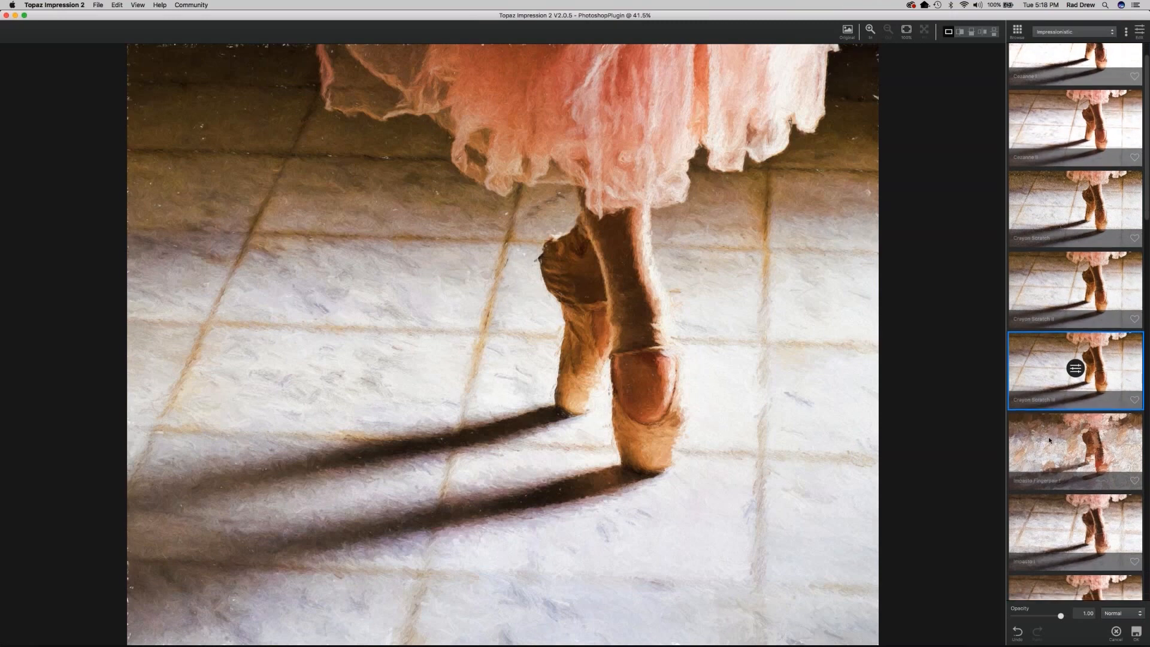
scroll(1048, 440, down, 5)
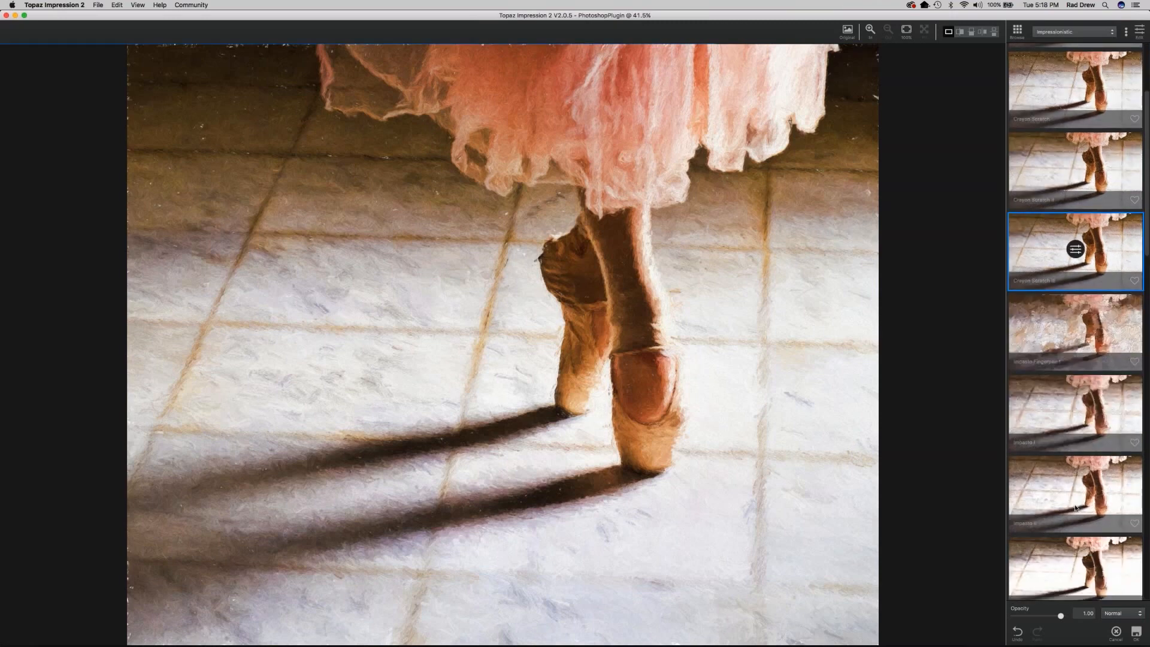
scroll(1074, 507, down, 3)
scroll(1075, 514, down, 5)
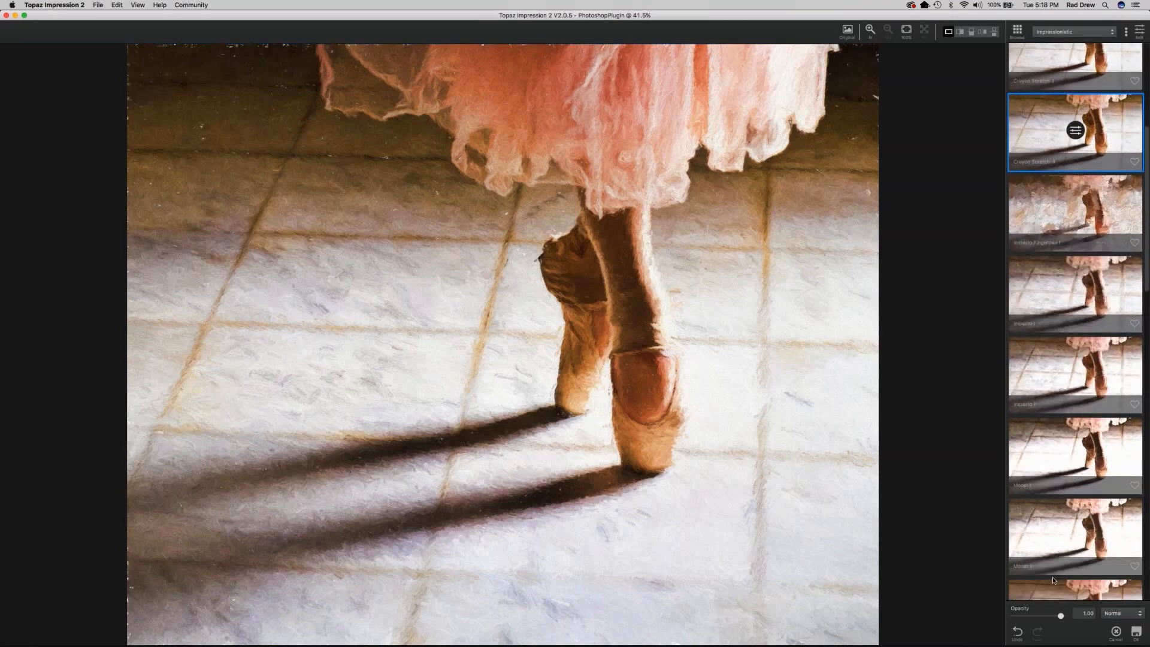
click(1095, 32)
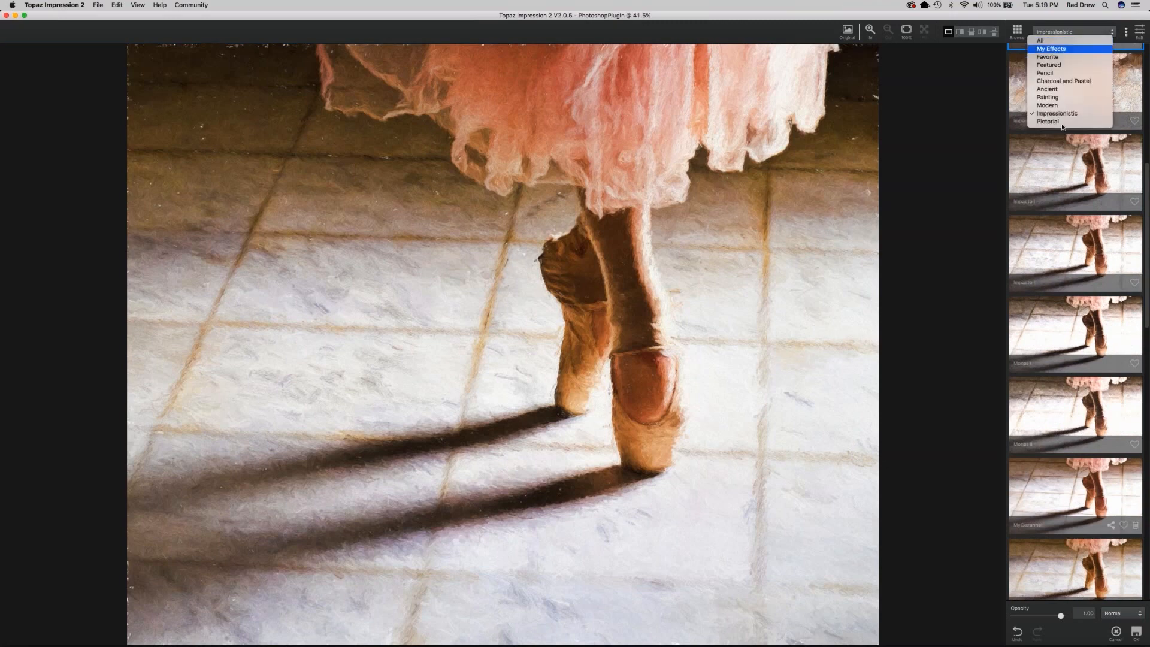
click(1076, 39)
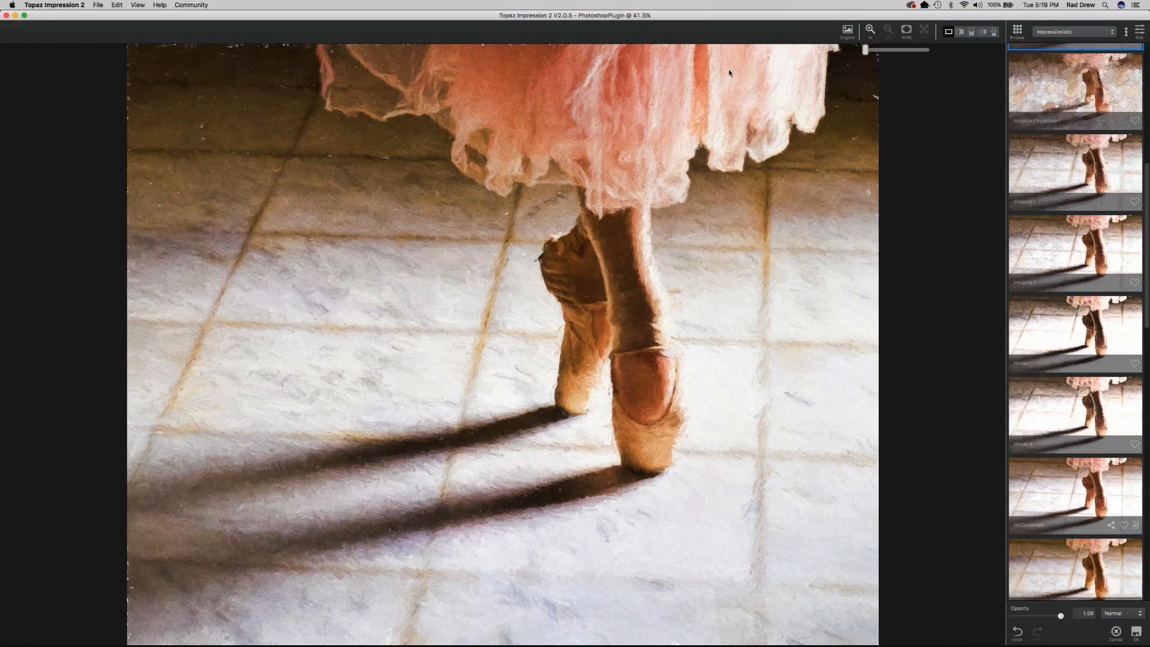
Switch the preset browser from Categories to Search and search the presets for degas.
click(1126, 31)
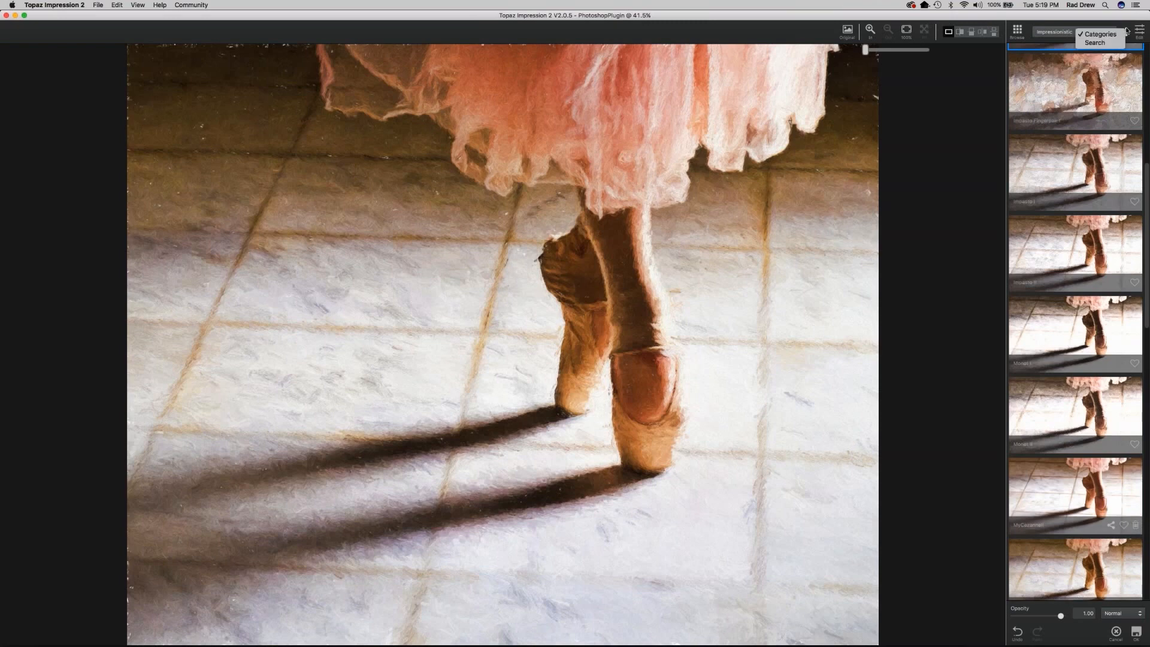
click(1126, 33)
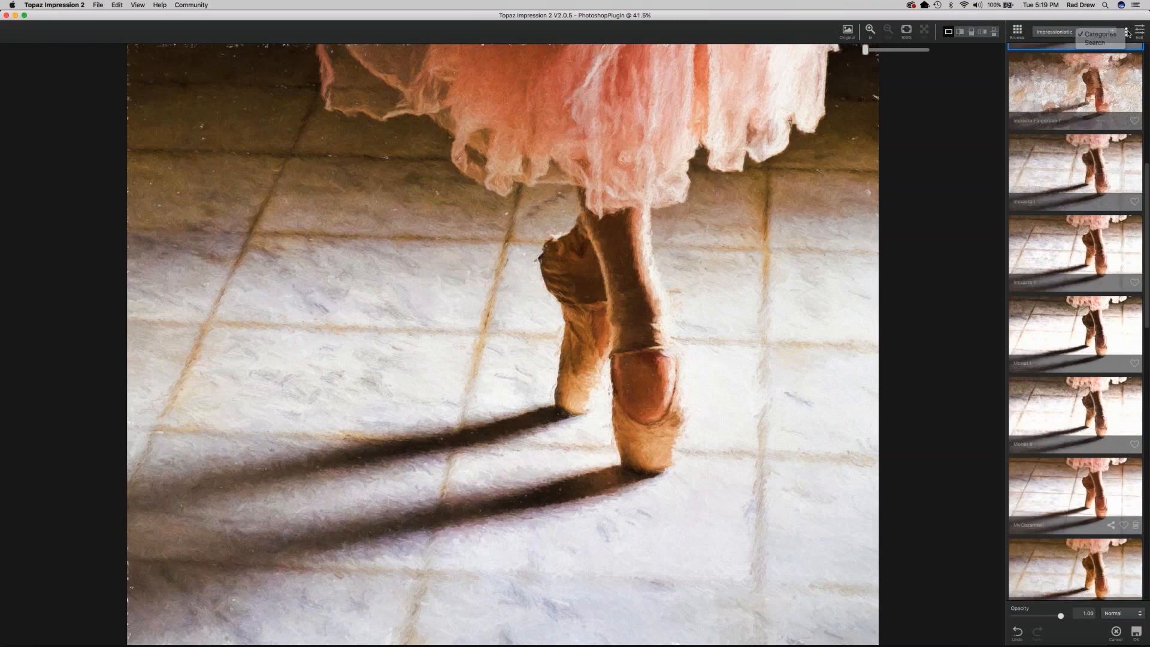
click(1127, 33)
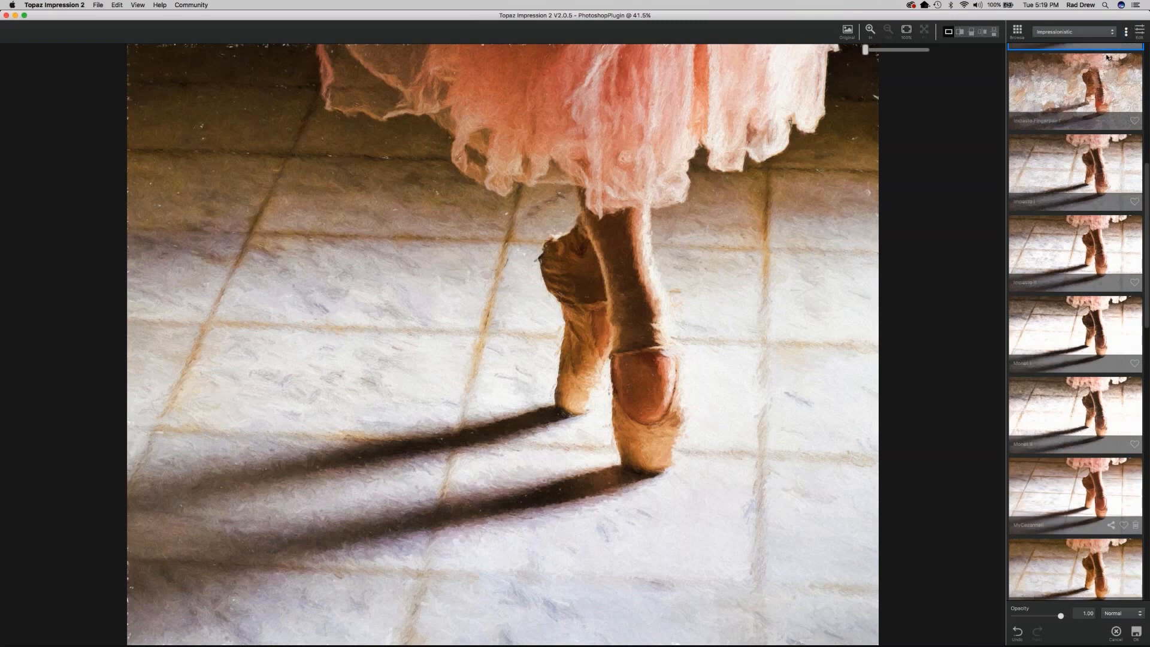
click(1094, 44)
click(1063, 33)
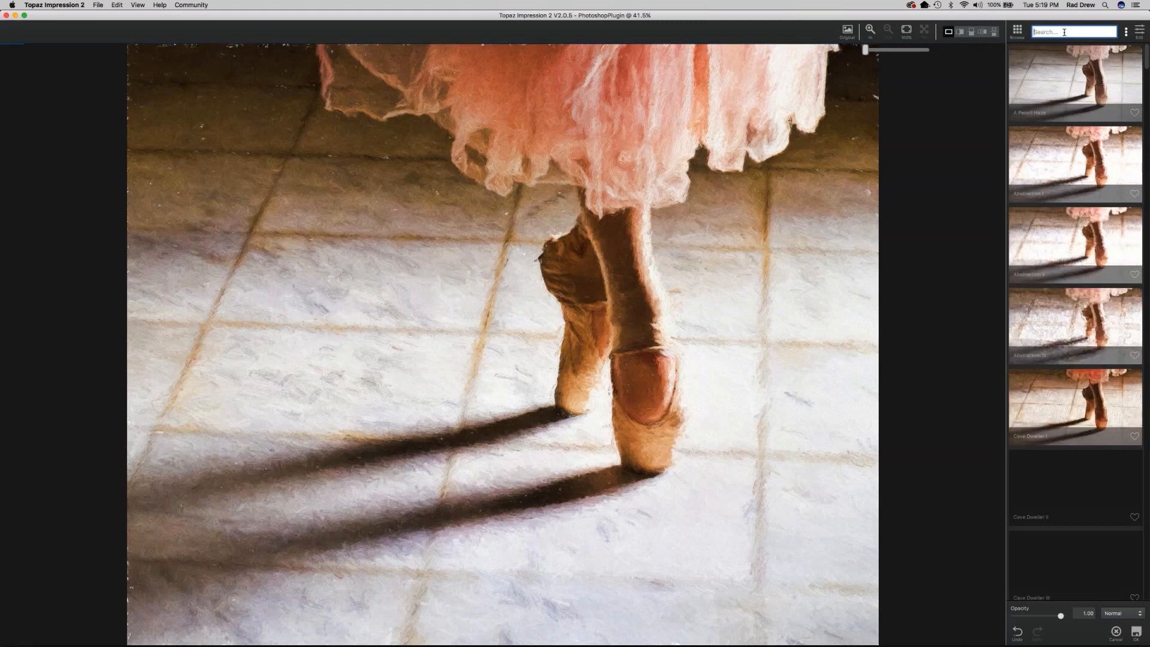
text(degas)
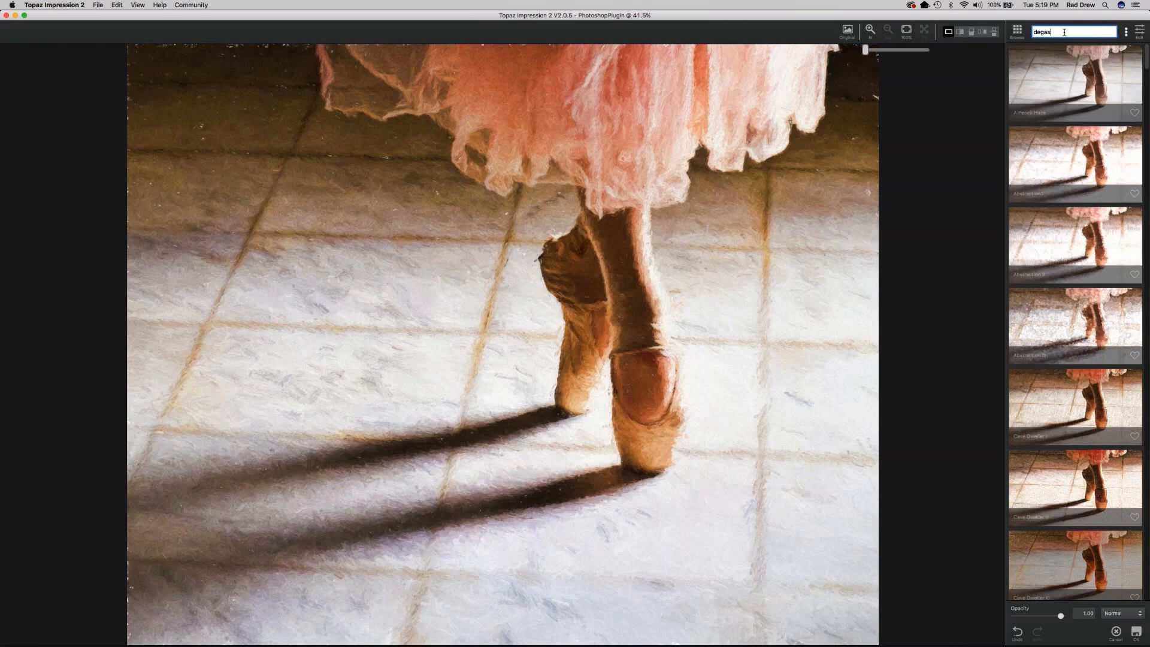
key(Return)
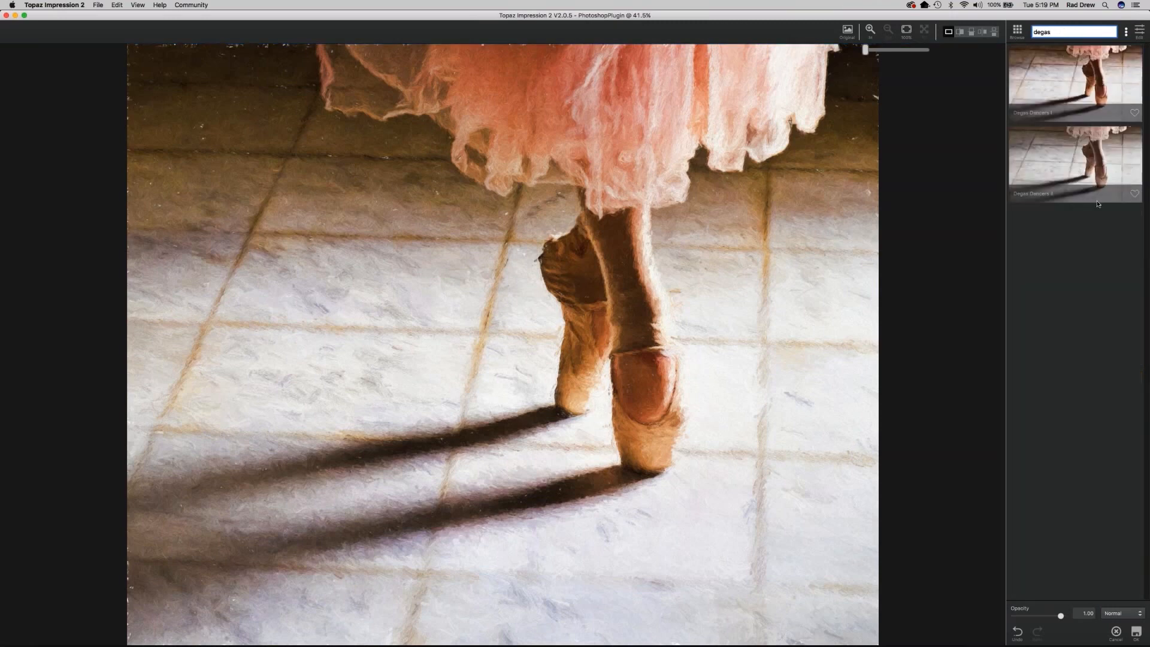
Apply the Degas Dancers I preset and reduce its opacity to about 0.48.
click(1051, 76)
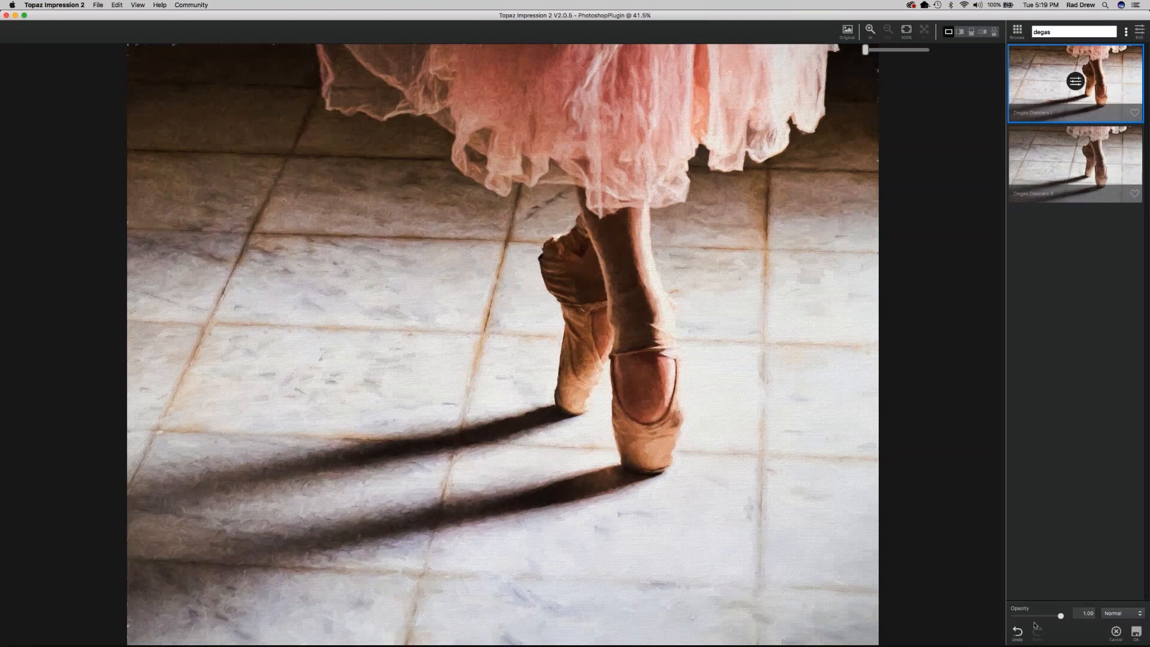
drag(1060, 616, 1057, 620)
drag(1059, 620, 1043, 624)
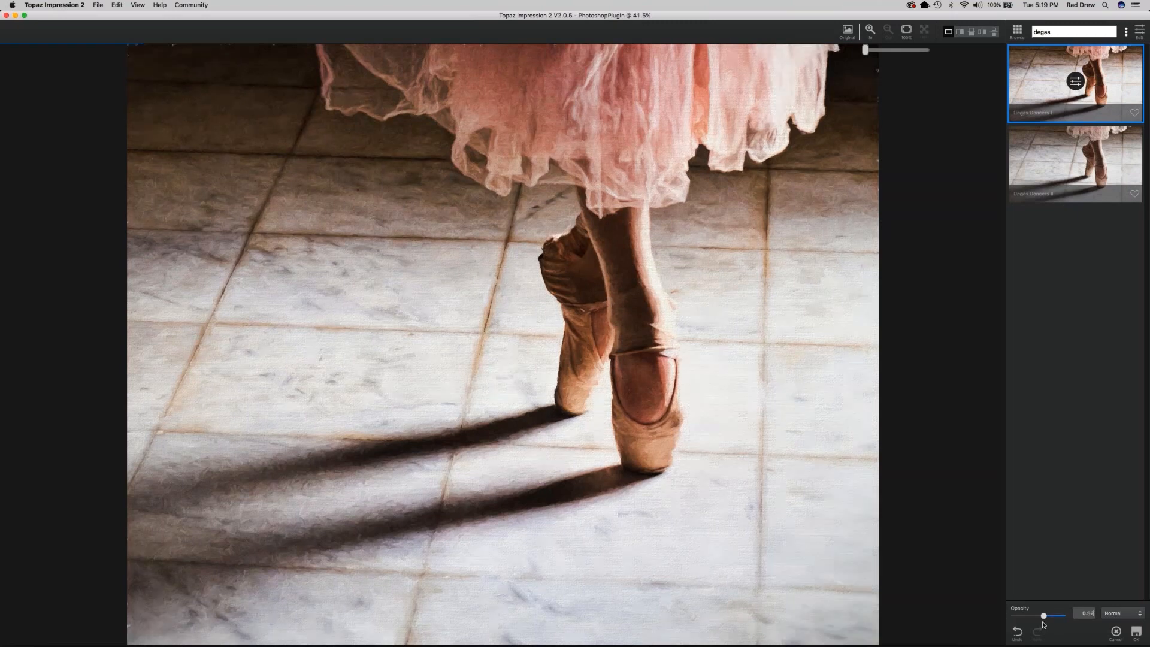
mouse_move(1043, 624)
mouse_down()
mouse_move(1020, 620)
mouse_move(1038, 624)
mouse_up()
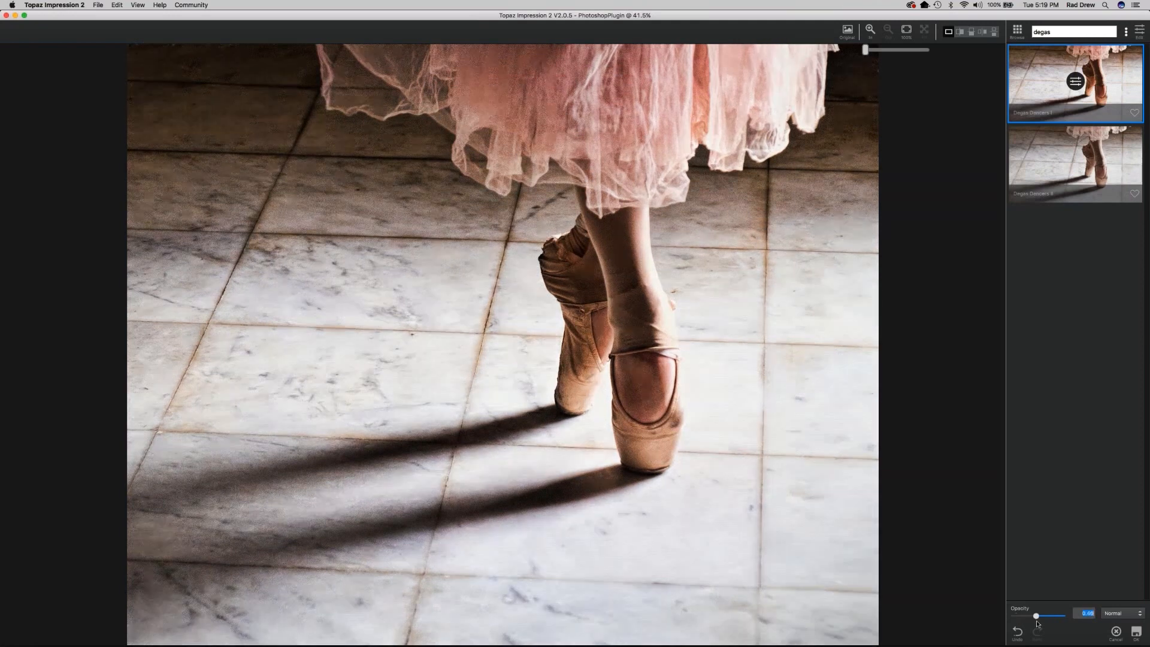
Raise the Degas preset's opacity to 0.73, preview the blending modes but keep Normal, and increase the opacity to 1.00.
drag(1037, 624, 1049, 619)
drag(1048, 617, 1052, 617)
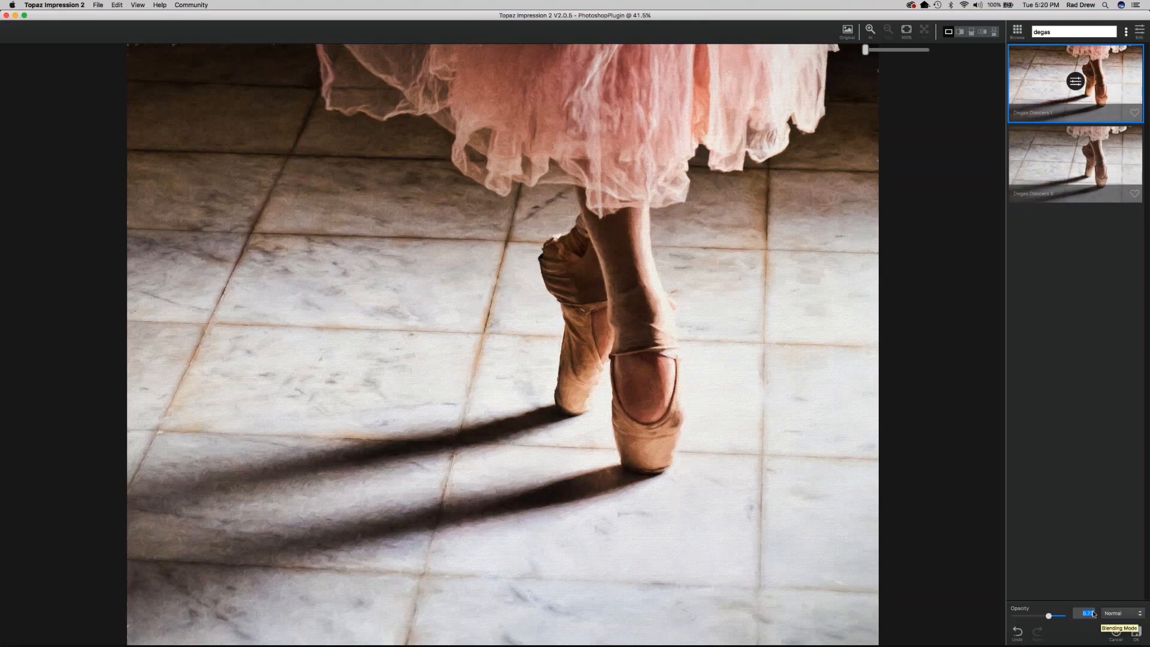
click(1140, 615)
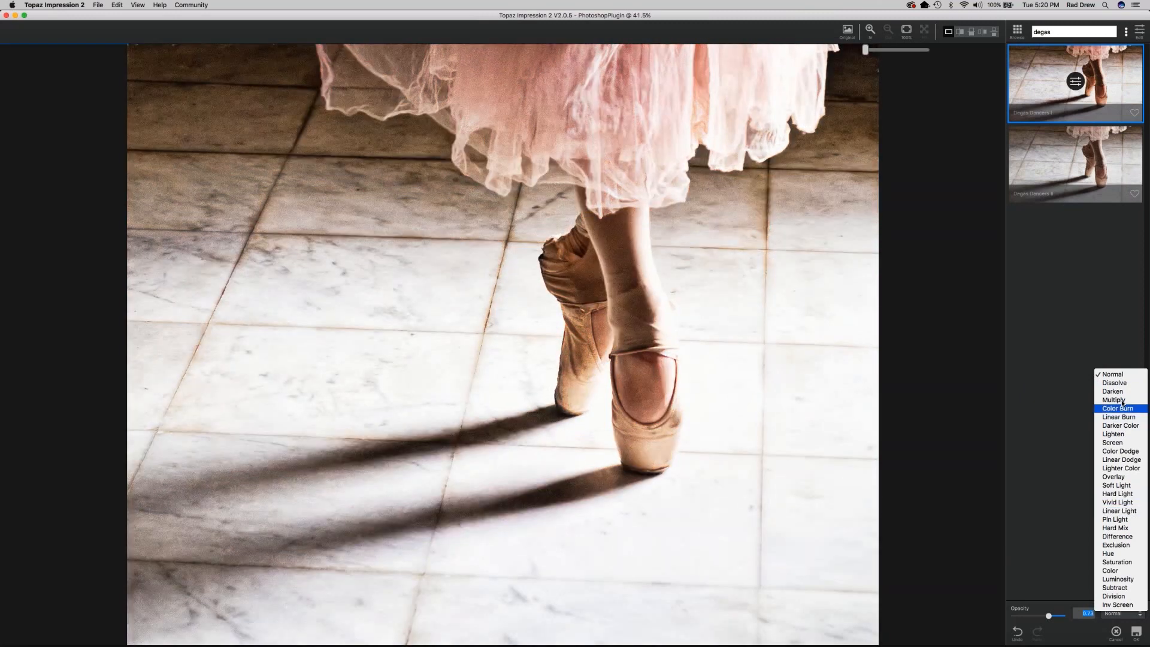
click(1116, 374)
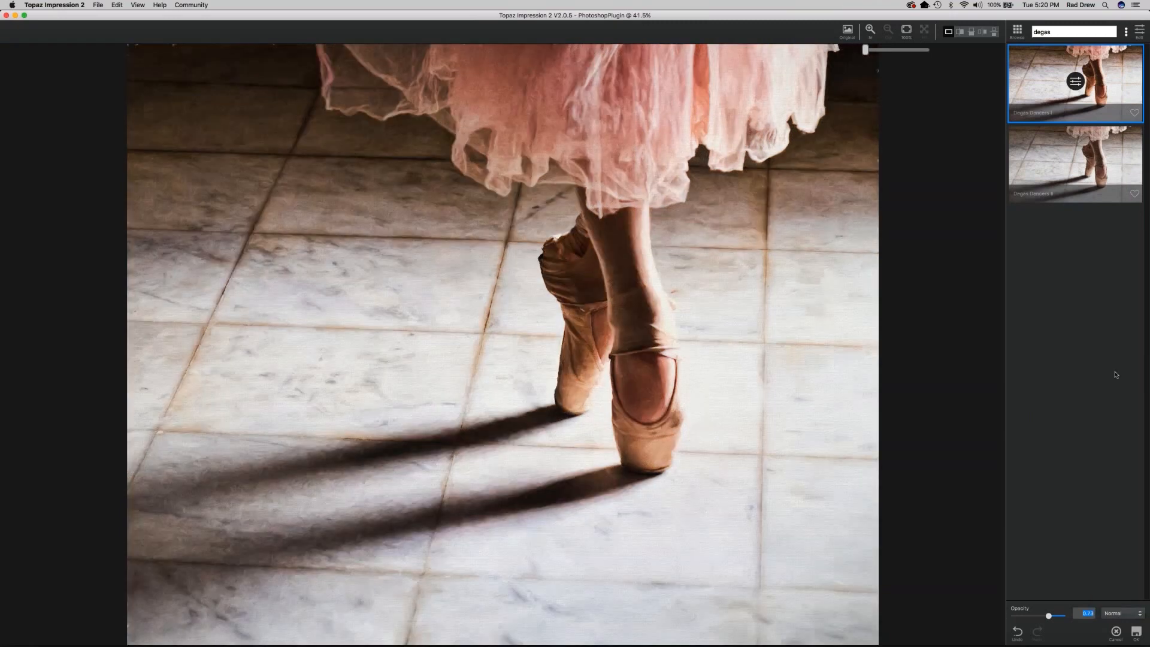
drag(1048, 616, 1068, 618)
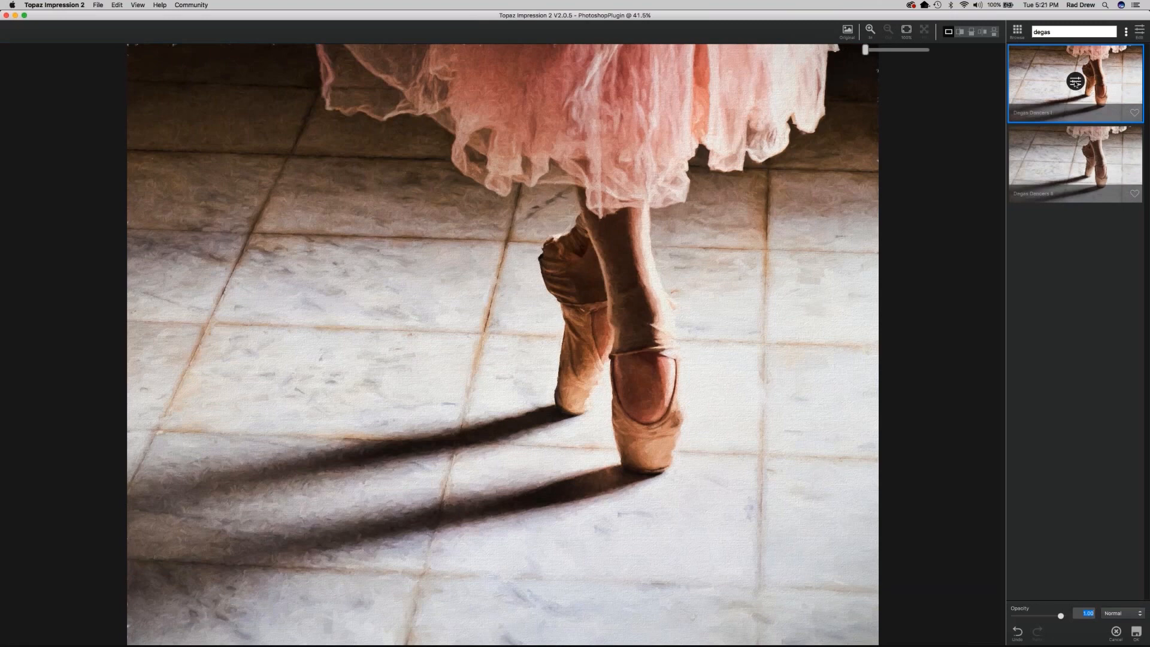
Open the preset's stroke settings and choose the thin curved stroke as the brush type.
click(1074, 82)
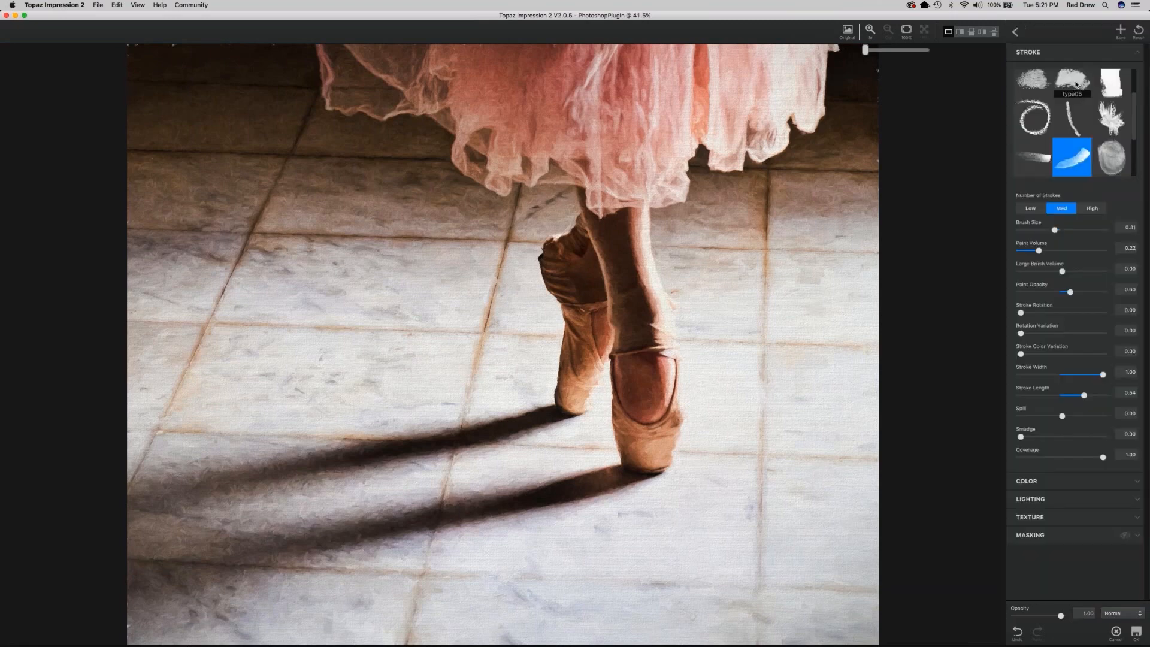
click(1139, 56)
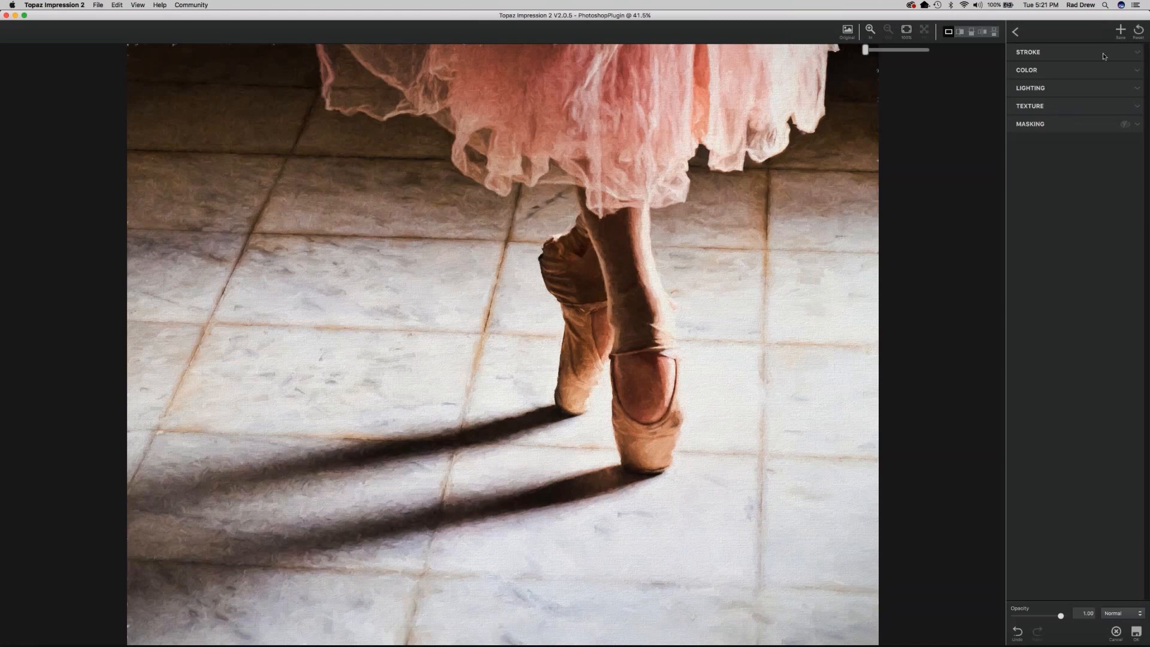
click(1138, 55)
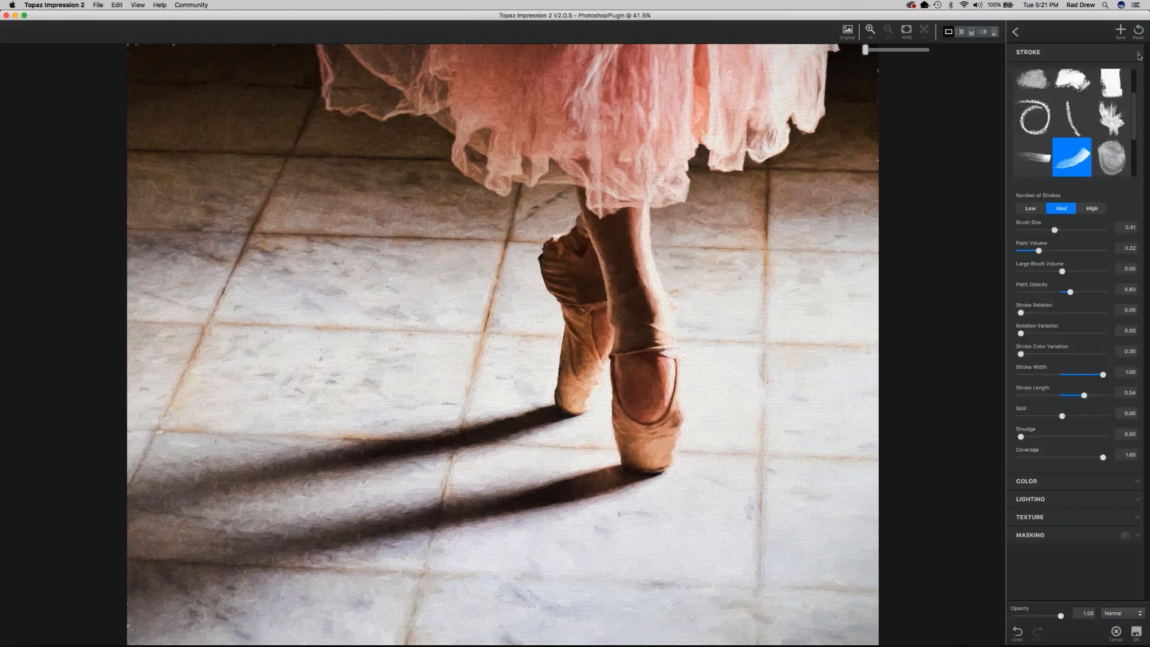
scroll(1131, 81, up, 2)
mouse_move(1132, 81)
mouse_down()
mouse_move(1136, 135)
mouse_move(1136, 106)
mouse_up()
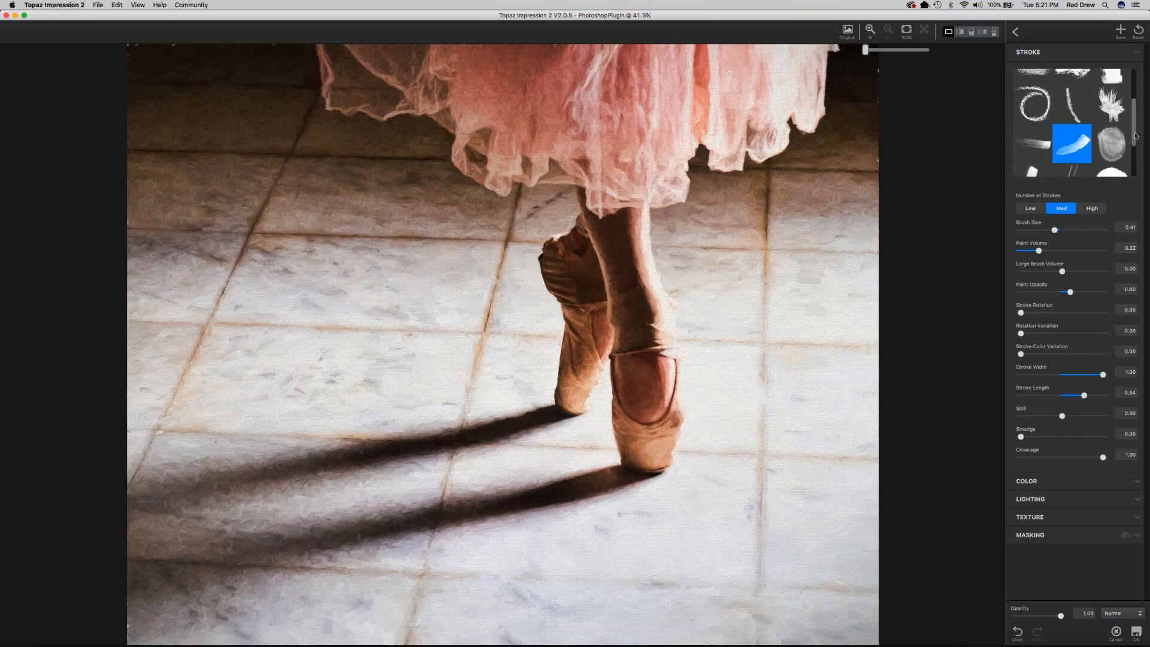
drag(1136, 136, 1135, 139)
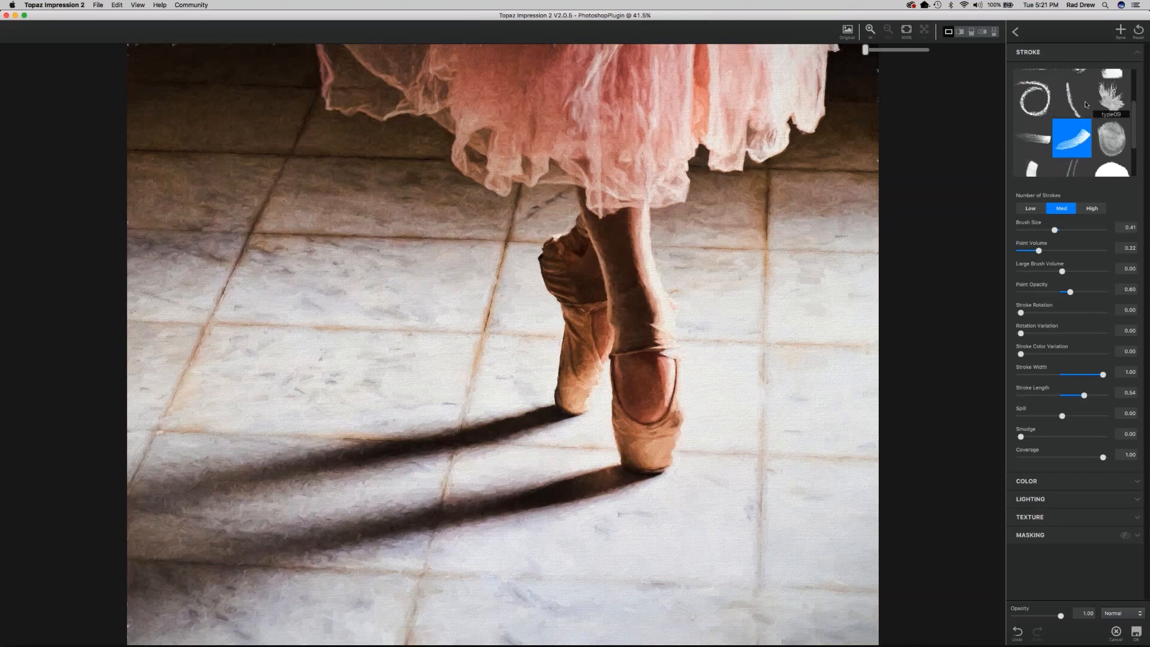
click(1071, 102)
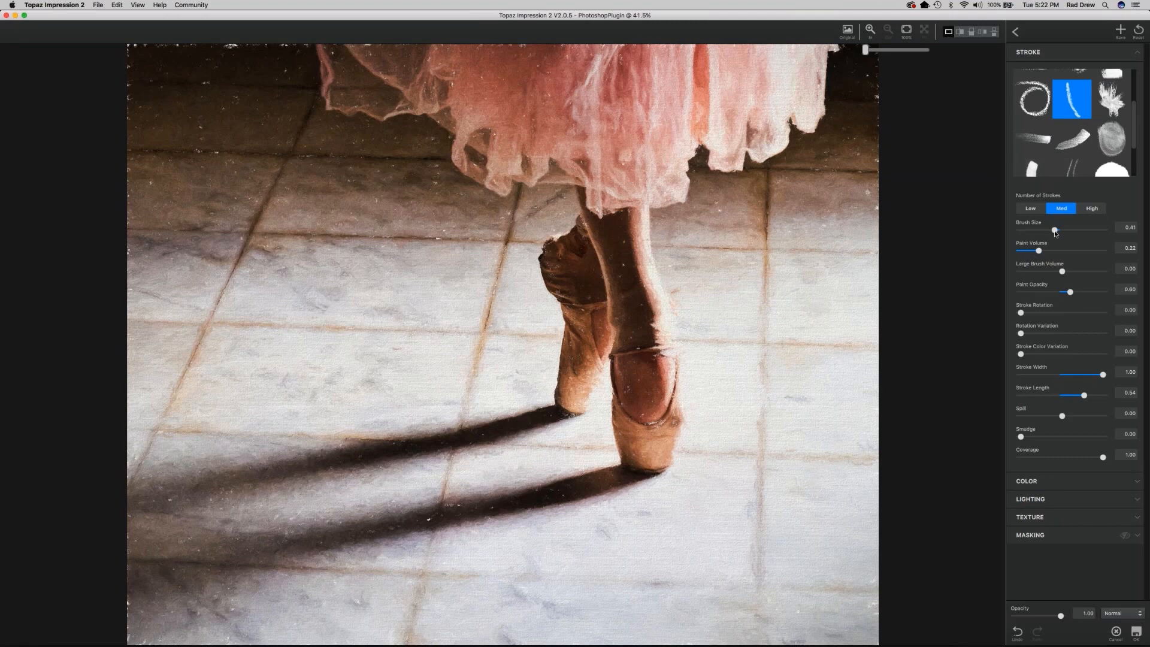
Set the brush size to 0.54, compare the Low and Med stroke counts, and set the number of strokes to High.
drag(1055, 230, 1067, 231)
drag(1068, 230, 1070, 231)
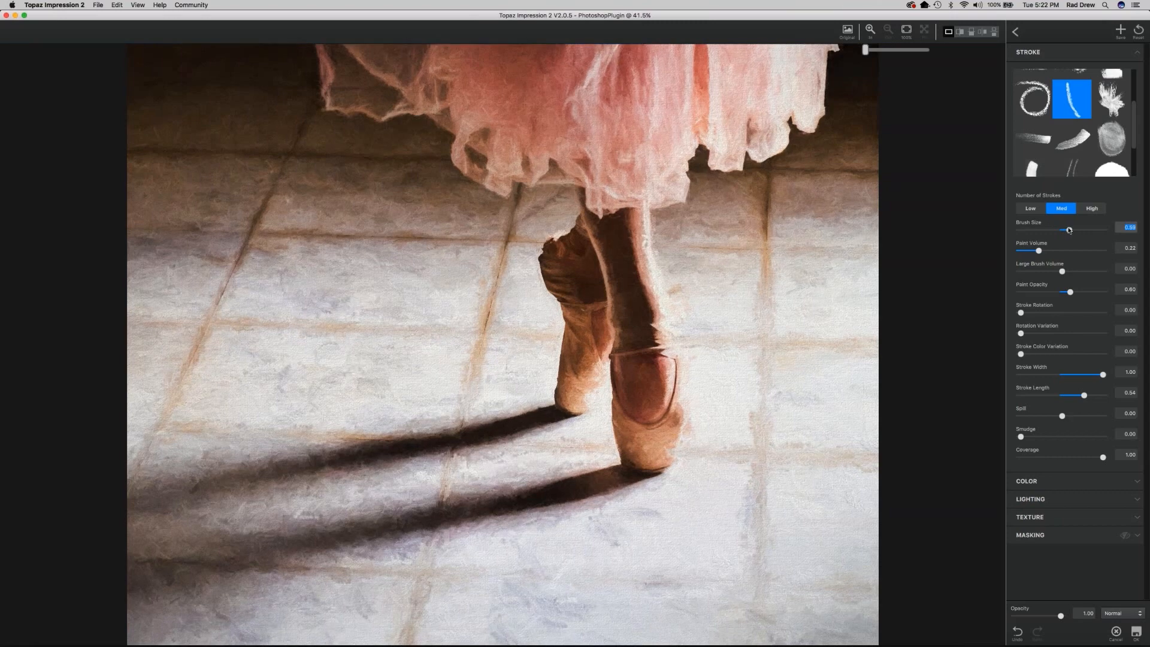
drag(1069, 230, 1064, 230)
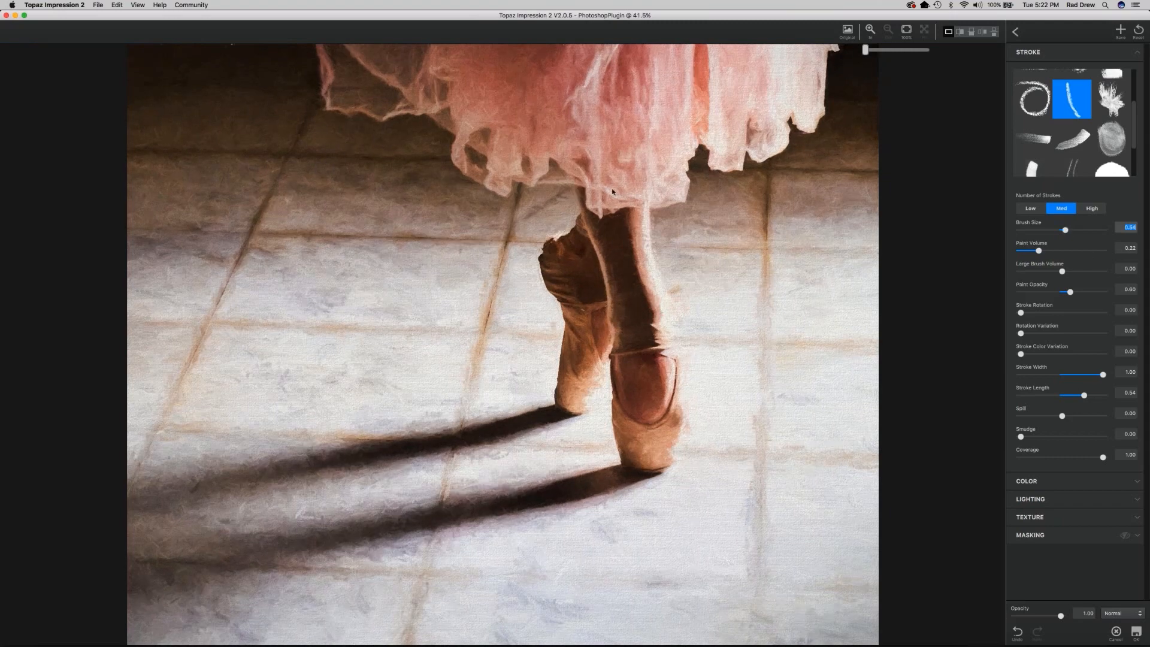
click(1030, 209)
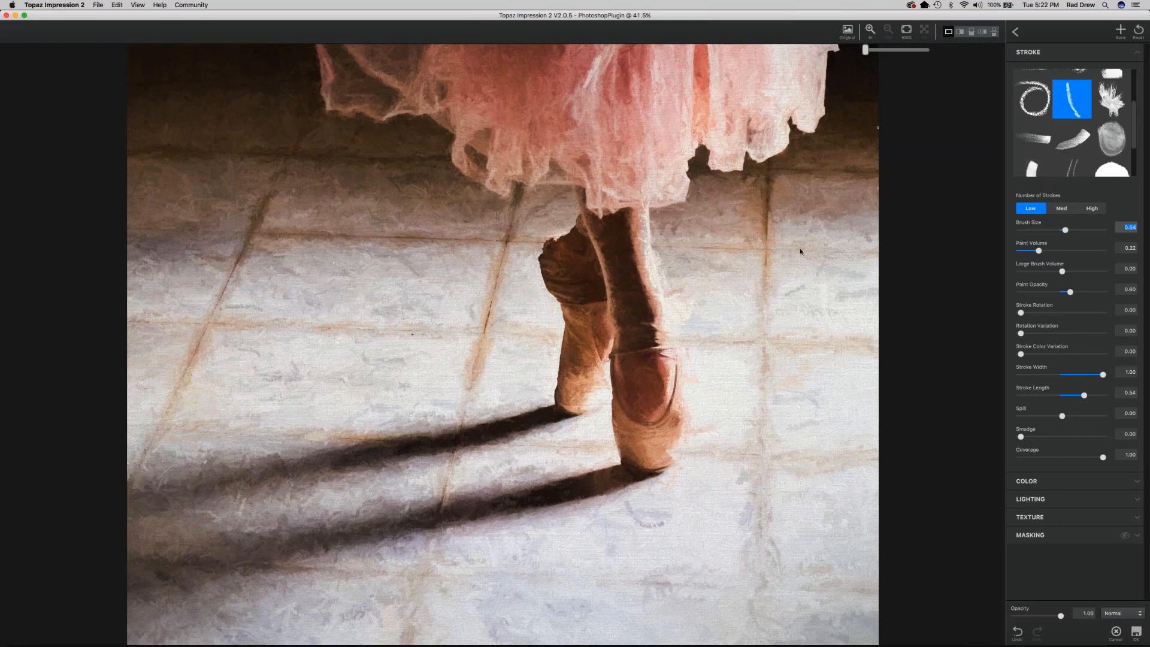
click(1061, 208)
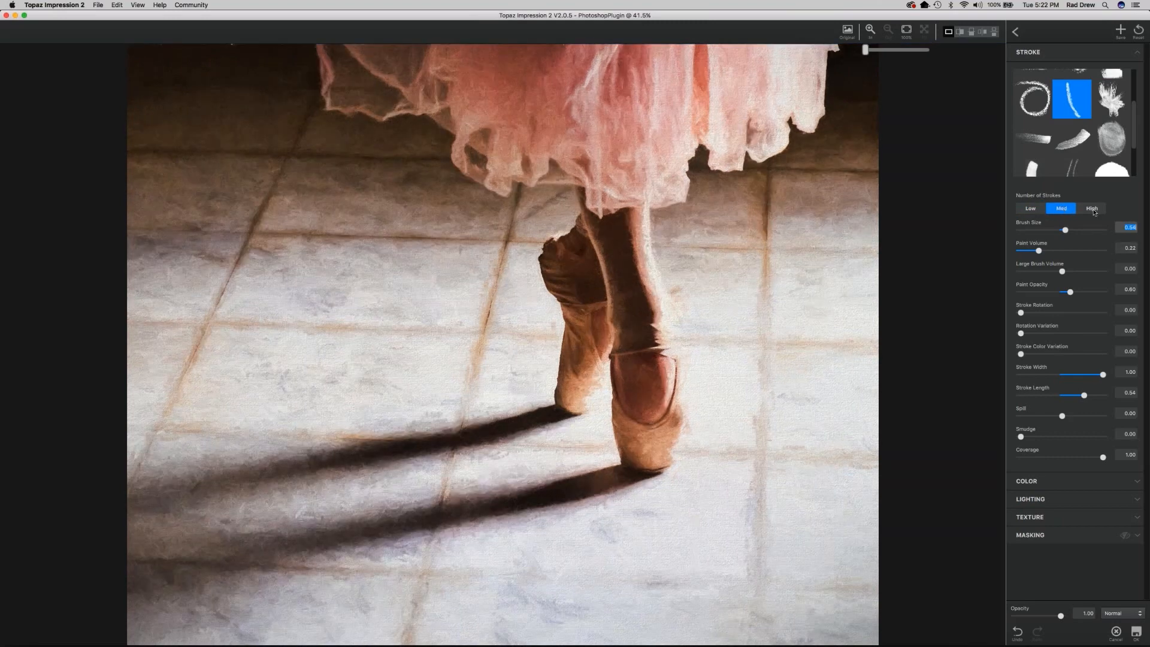
click(1091, 207)
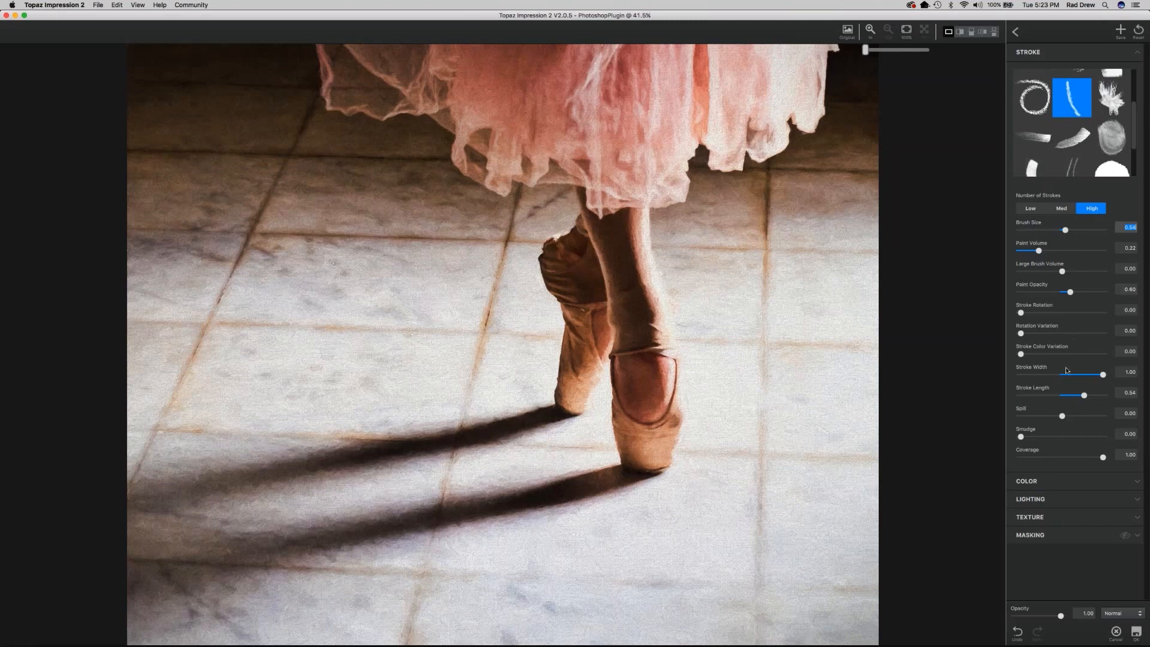
Reduce the stroke width to about 0.67.
drag(1101, 375, 1098, 376)
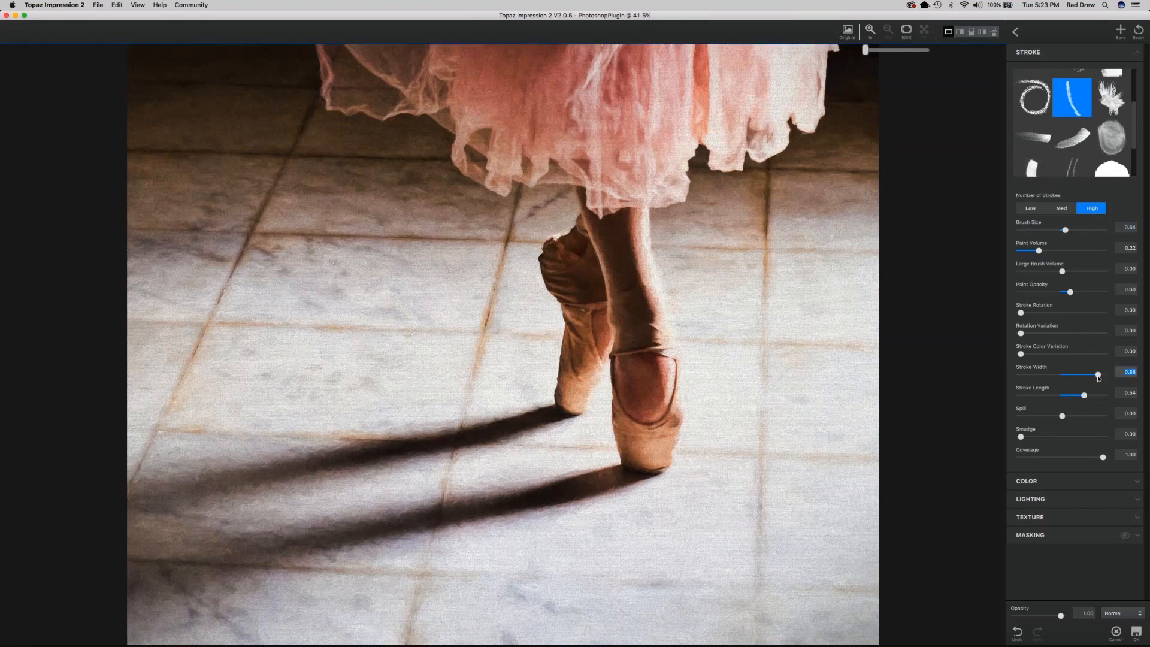
drag(1099, 379, 1096, 377)
drag(1096, 377, 1091, 377)
Try longer and shorter stroke lengths on the image and settle on a stroke length of about 0.61.
drag(1083, 395, 1098, 396)
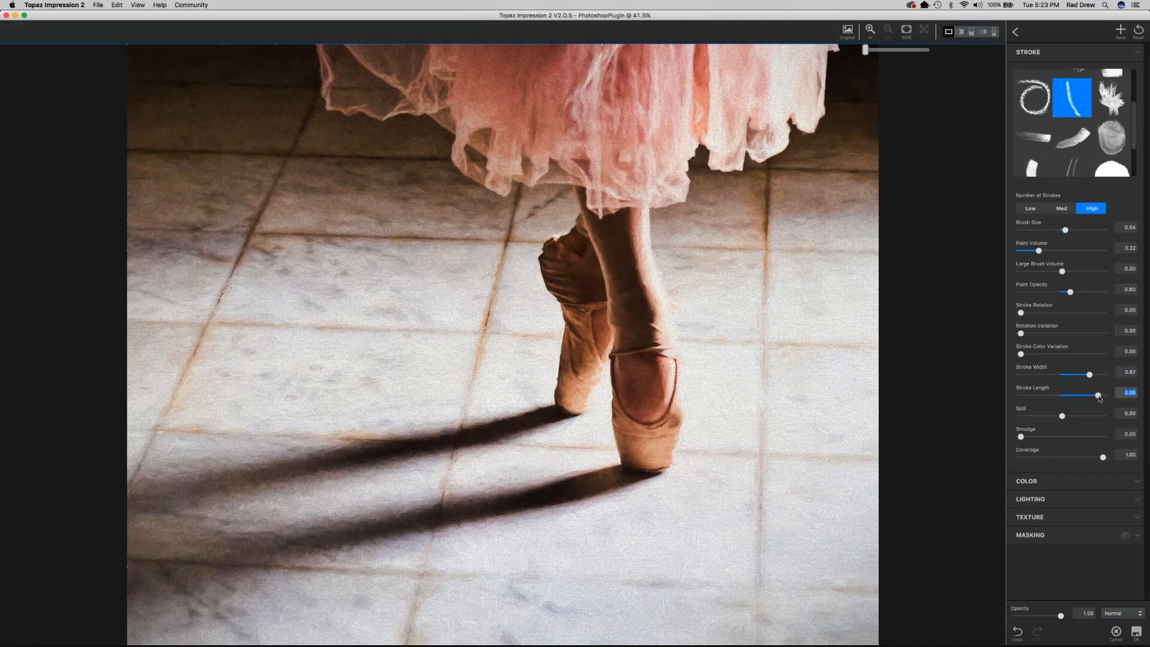
drag(1099, 397, 1045, 396)
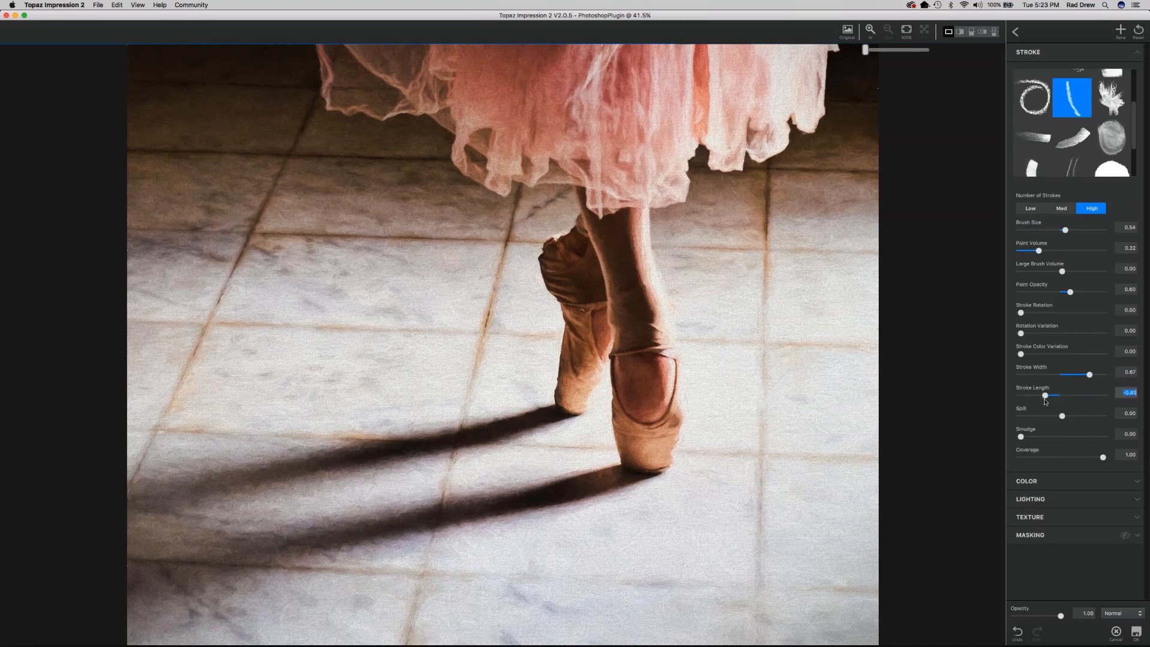
drag(1045, 397, 1042, 397)
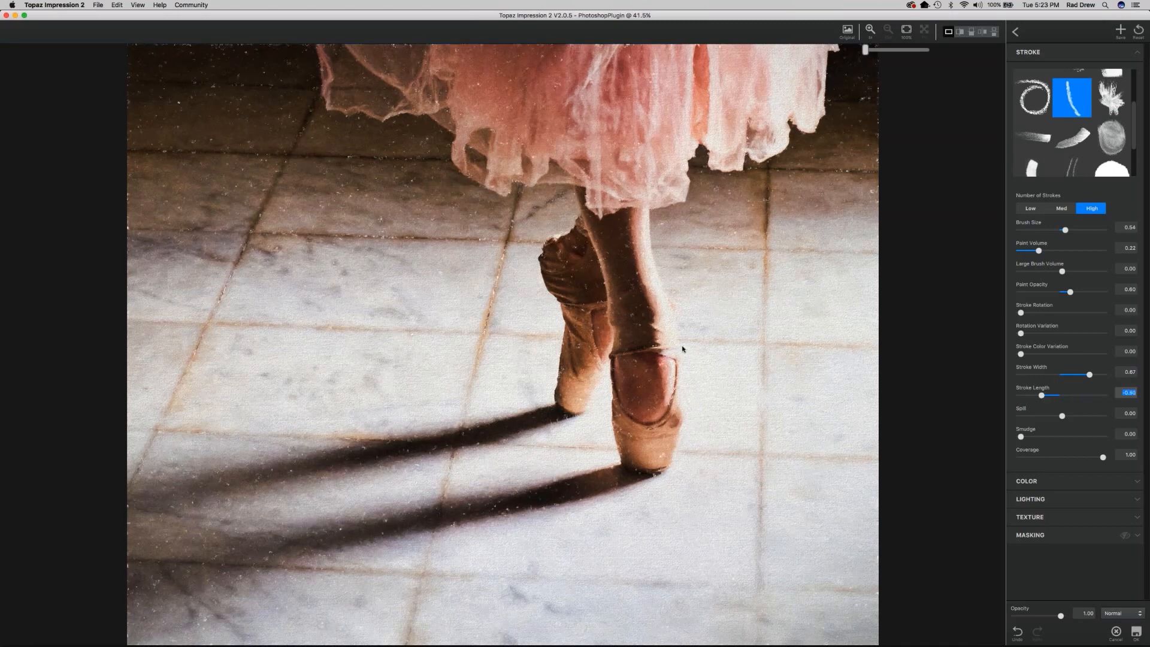
drag(1041, 395, 1061, 397)
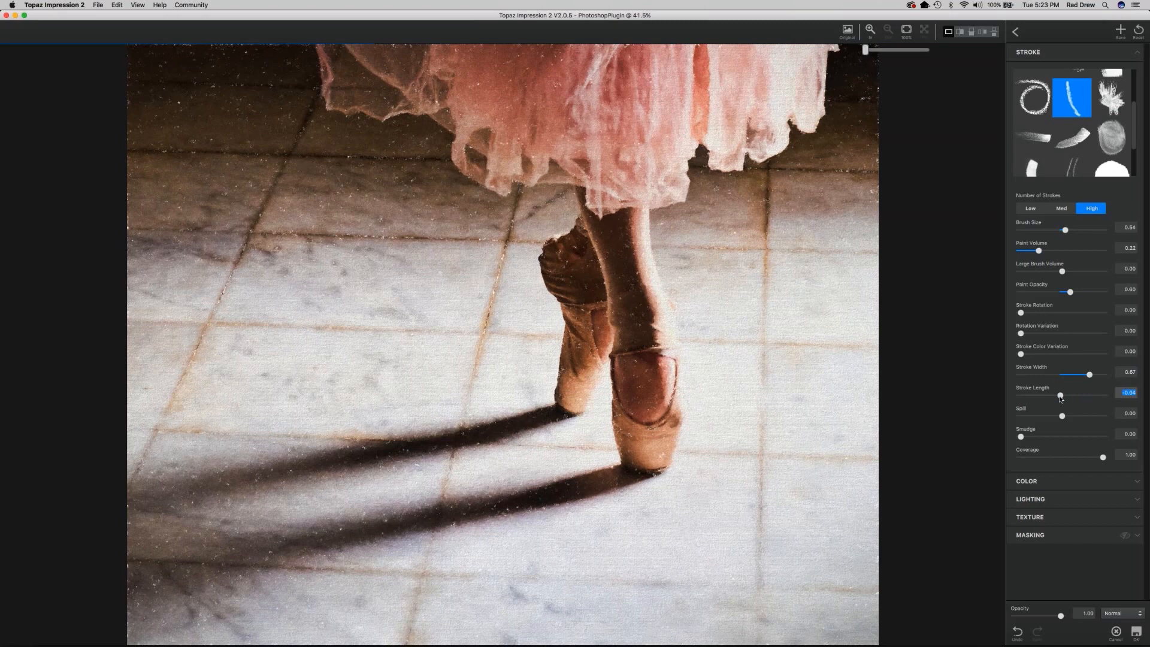
drag(1060, 397, 1070, 396)
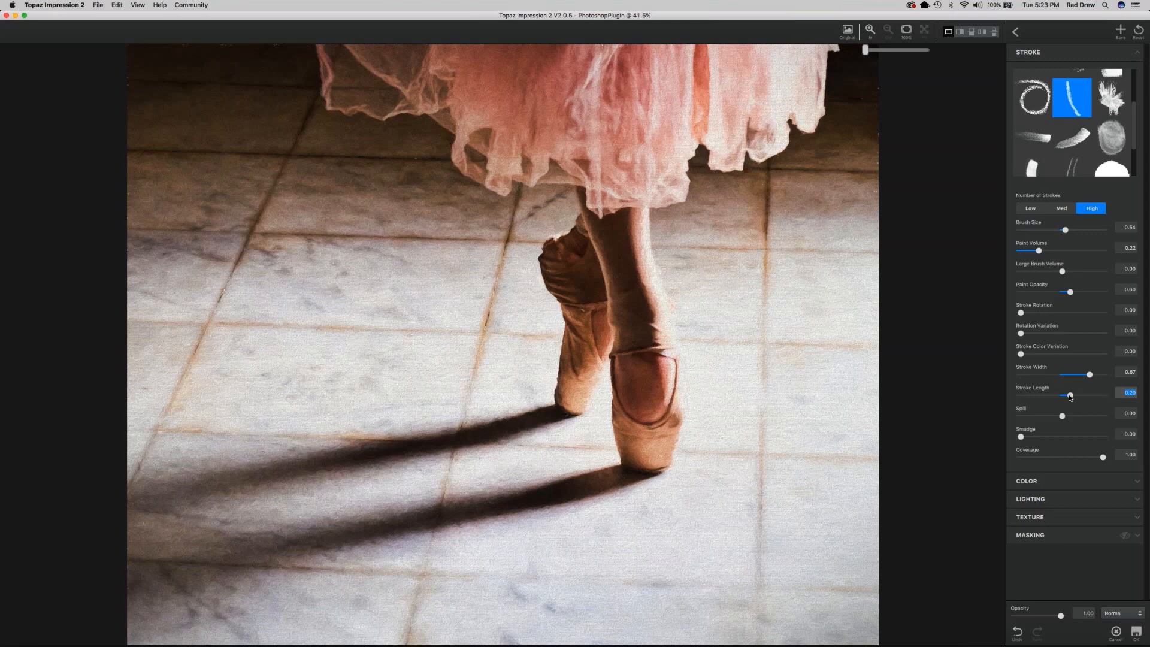
drag(1070, 397, 1077, 398)
drag(1077, 395, 1081, 397)
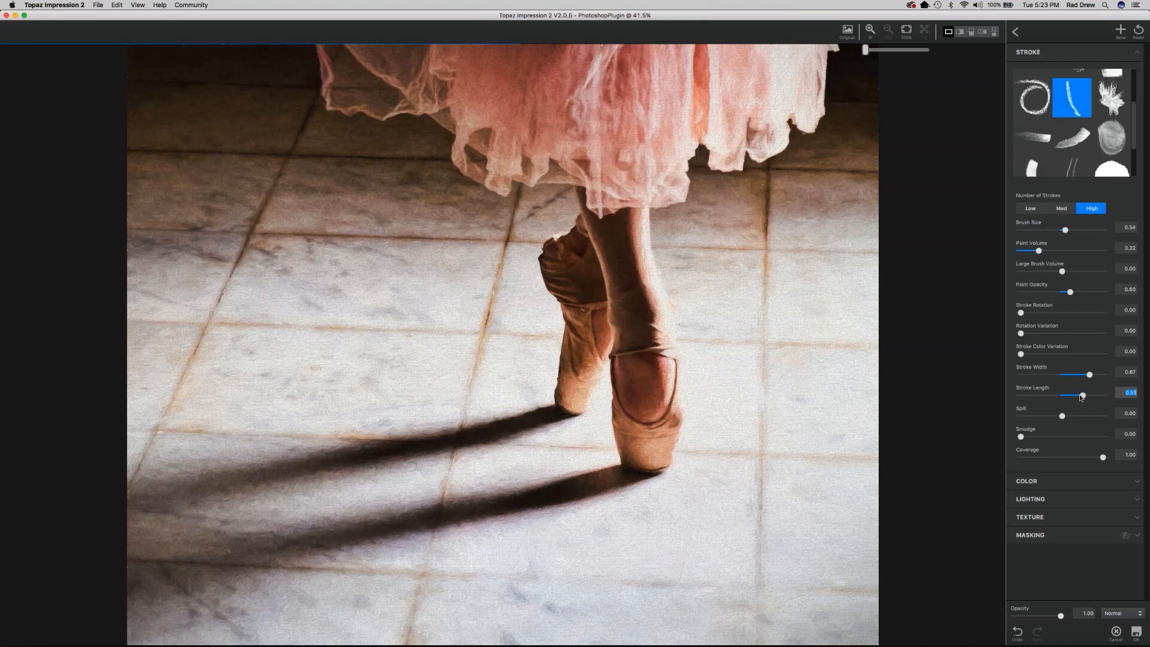
drag(1081, 397, 1086, 396)
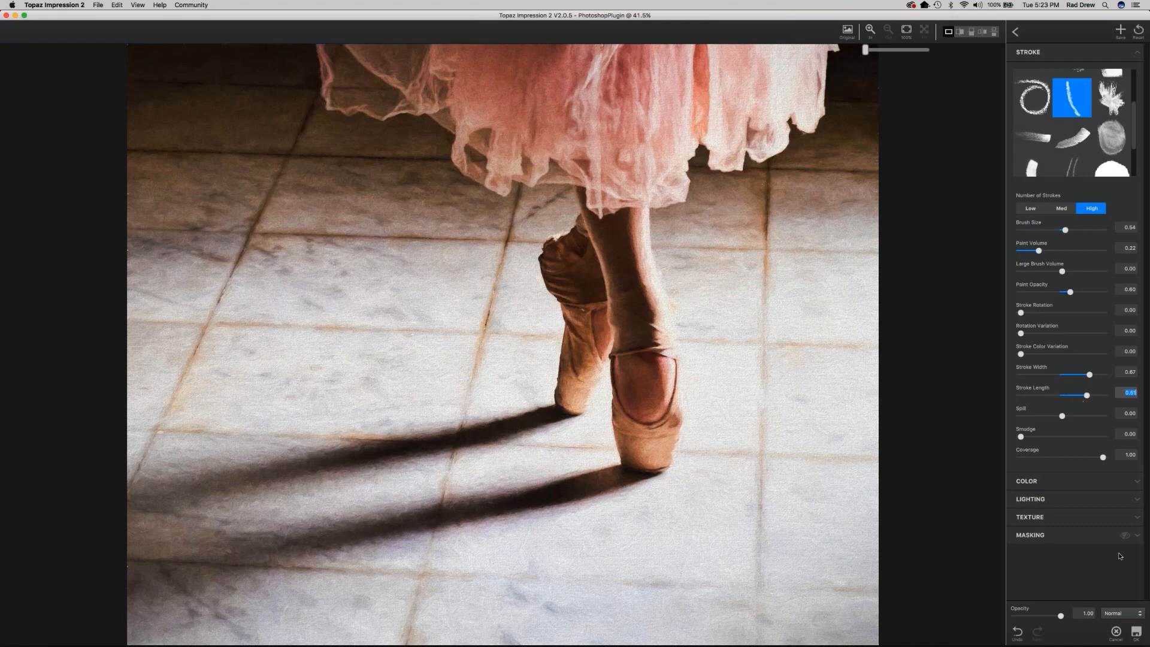
Show the texture settings, test the canvas texture at full strength, and set the texture strength to 0.47.
click(1138, 518)
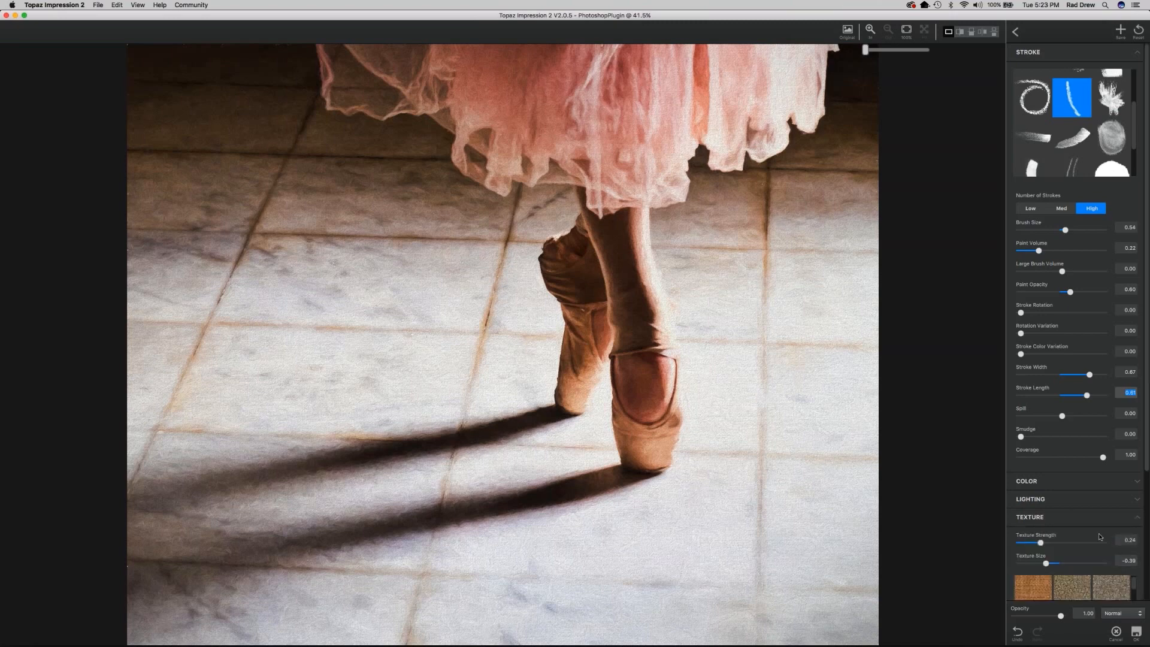
scroll(1099, 536, down, 5)
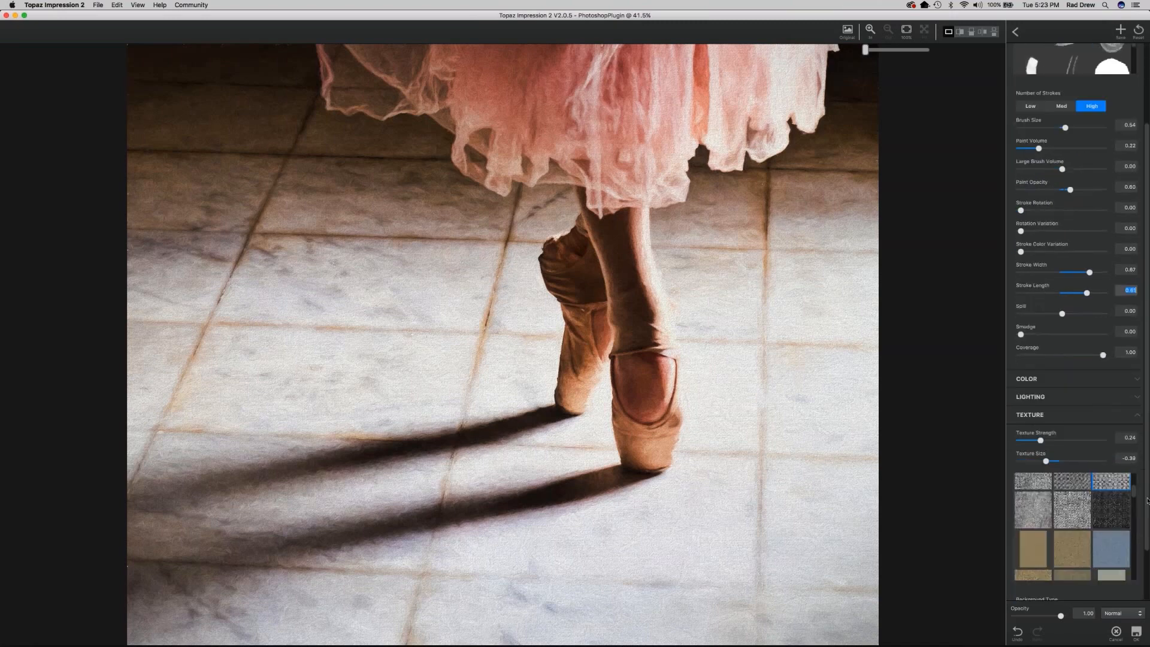
scroll(1107, 497, up, 2)
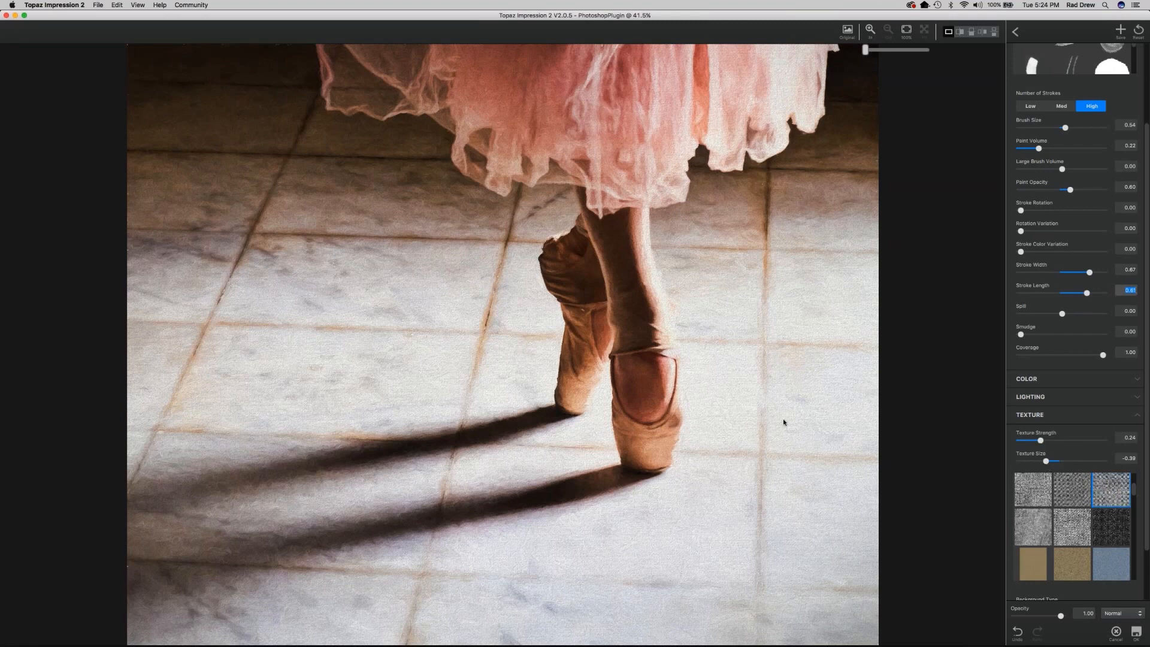
drag(1040, 440, 1046, 441)
click(1053, 441)
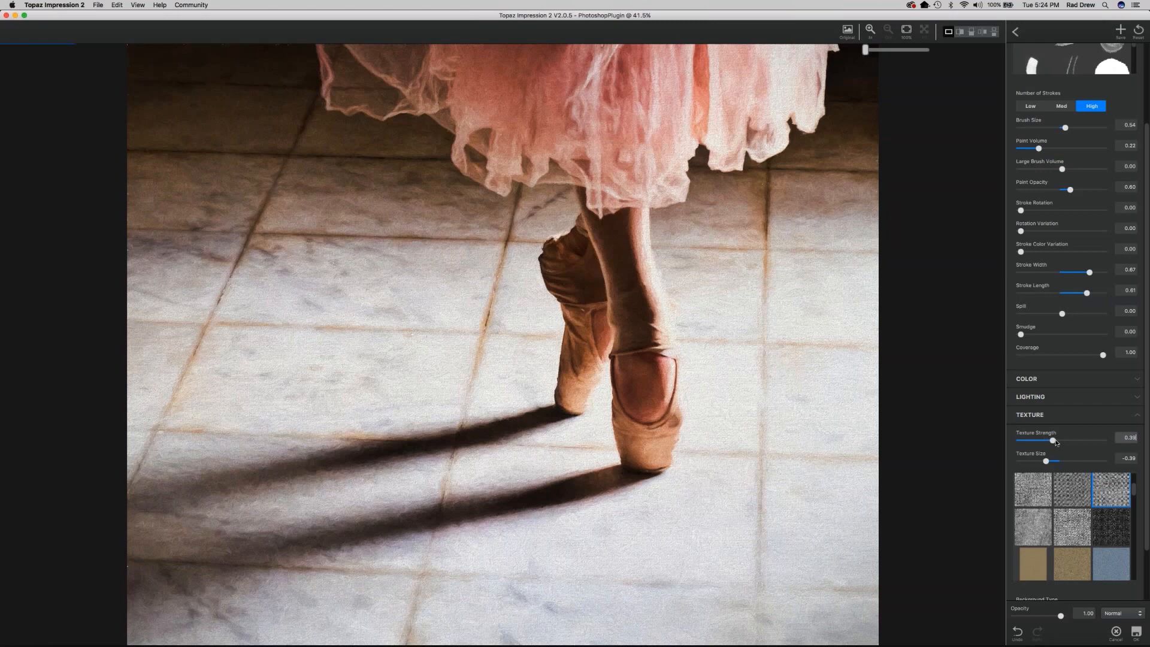
drag(1056, 441, 1064, 443)
drag(1064, 443, 1120, 455)
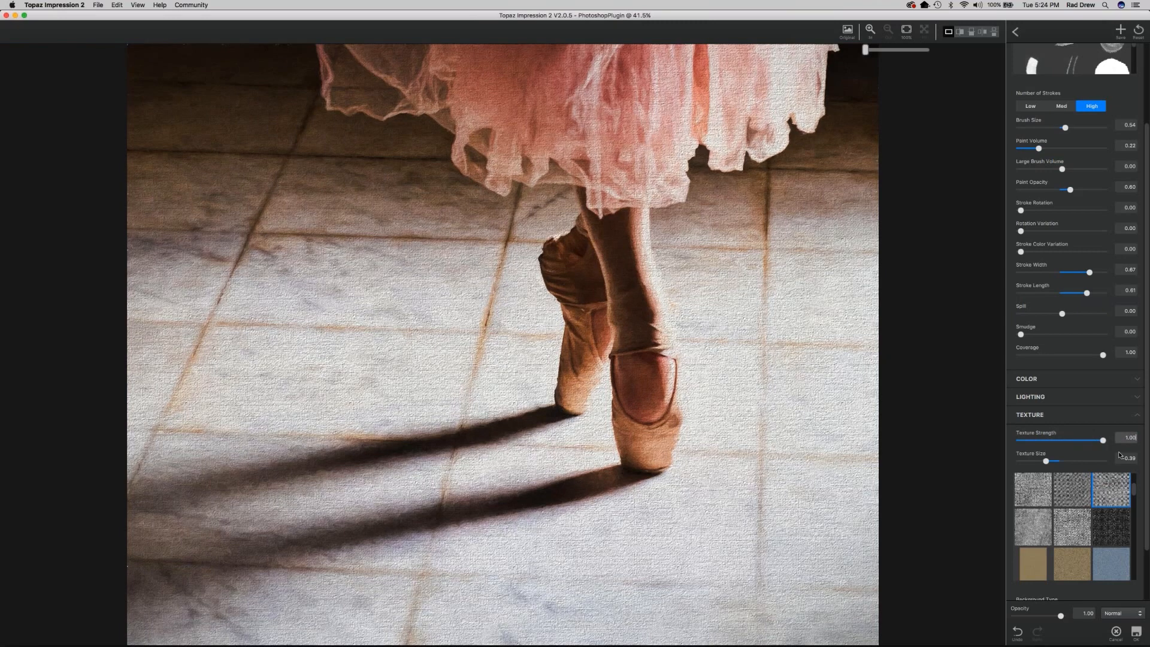
drag(1118, 455, 1059, 446)
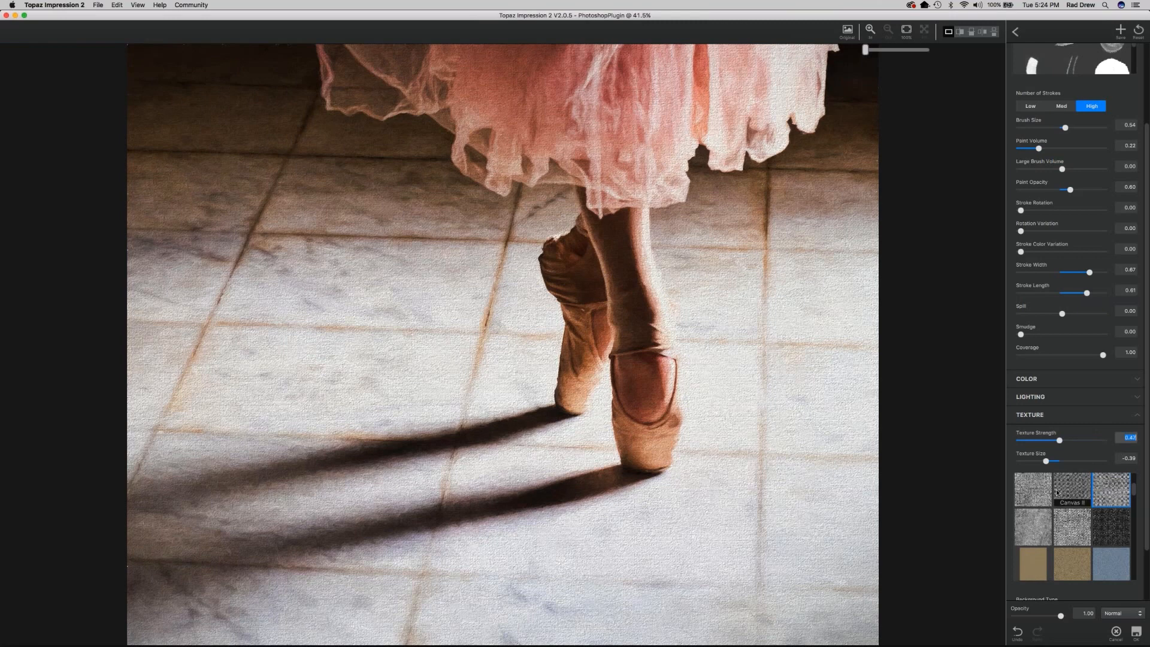
Try several texture sizes for the canvas and set the texture size to about -0.14.
drag(1046, 462, 1051, 465)
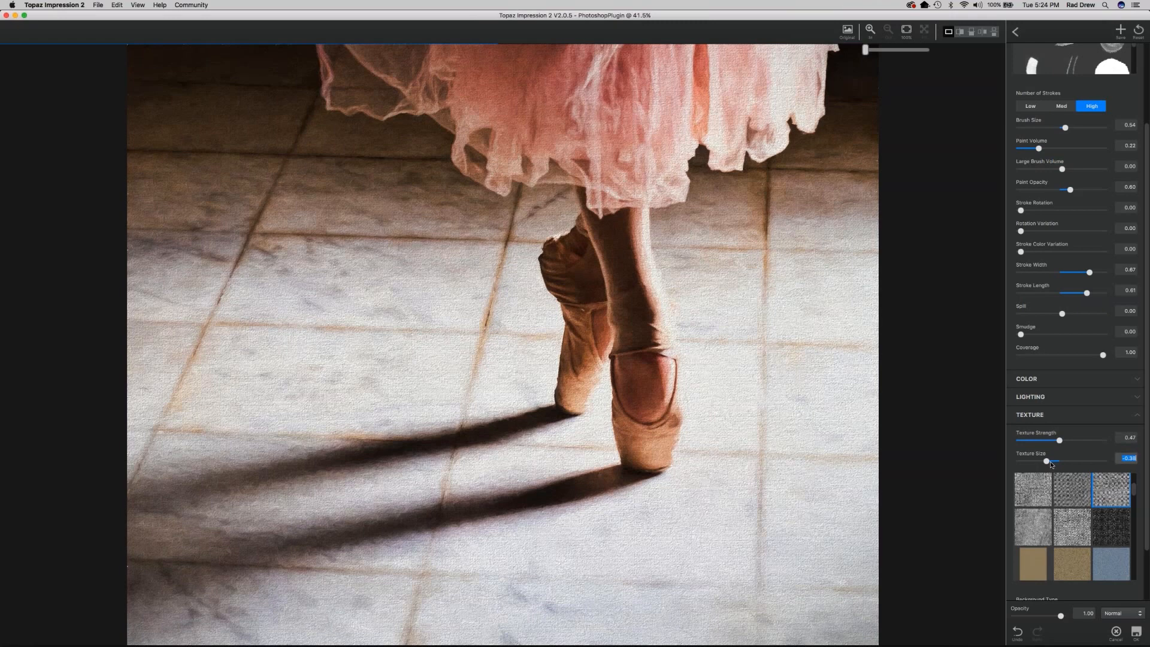
drag(1051, 464, 1053, 465)
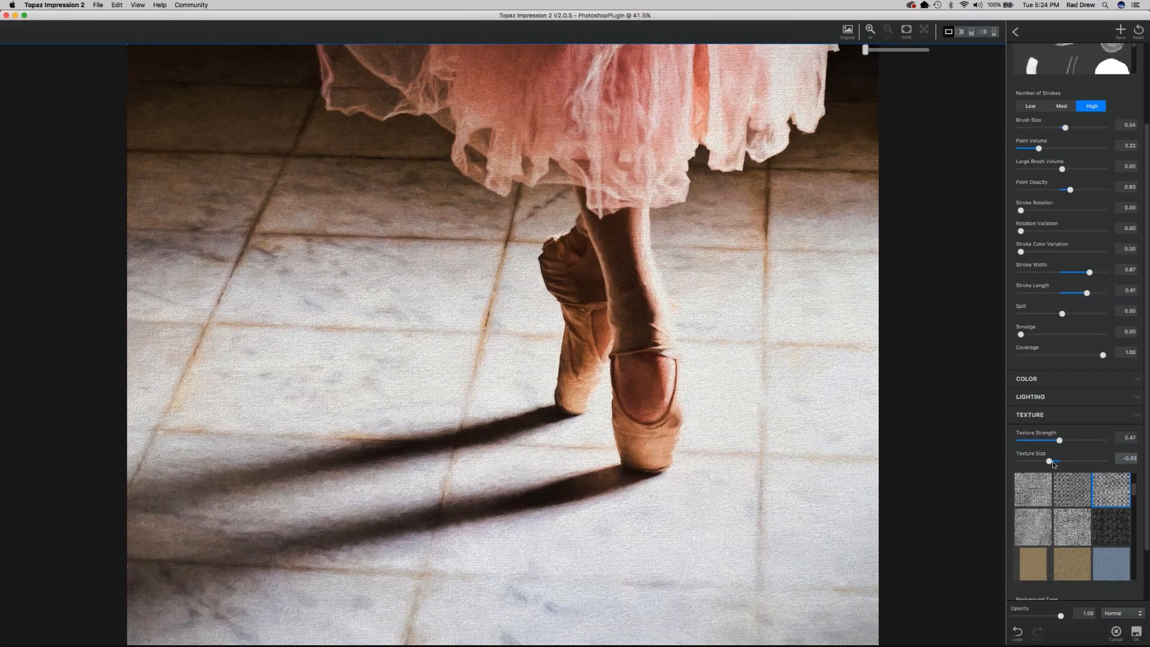
drag(1053, 464, 1063, 468)
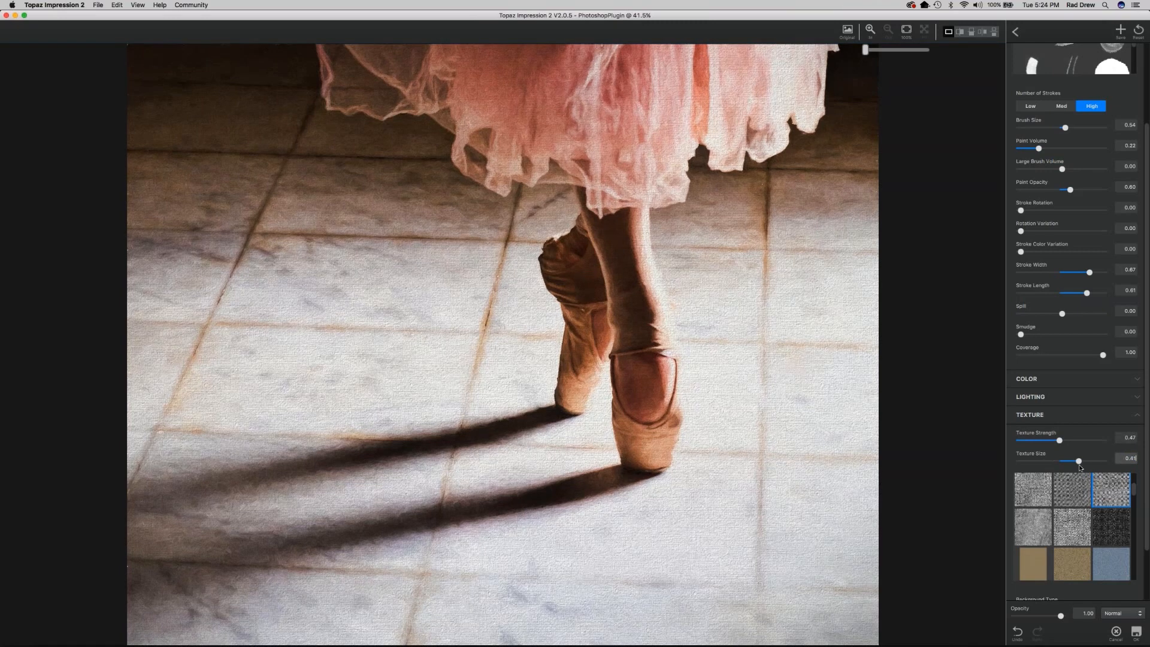
drag(1080, 467, 1058, 467)
scroll(1100, 481, down, 2)
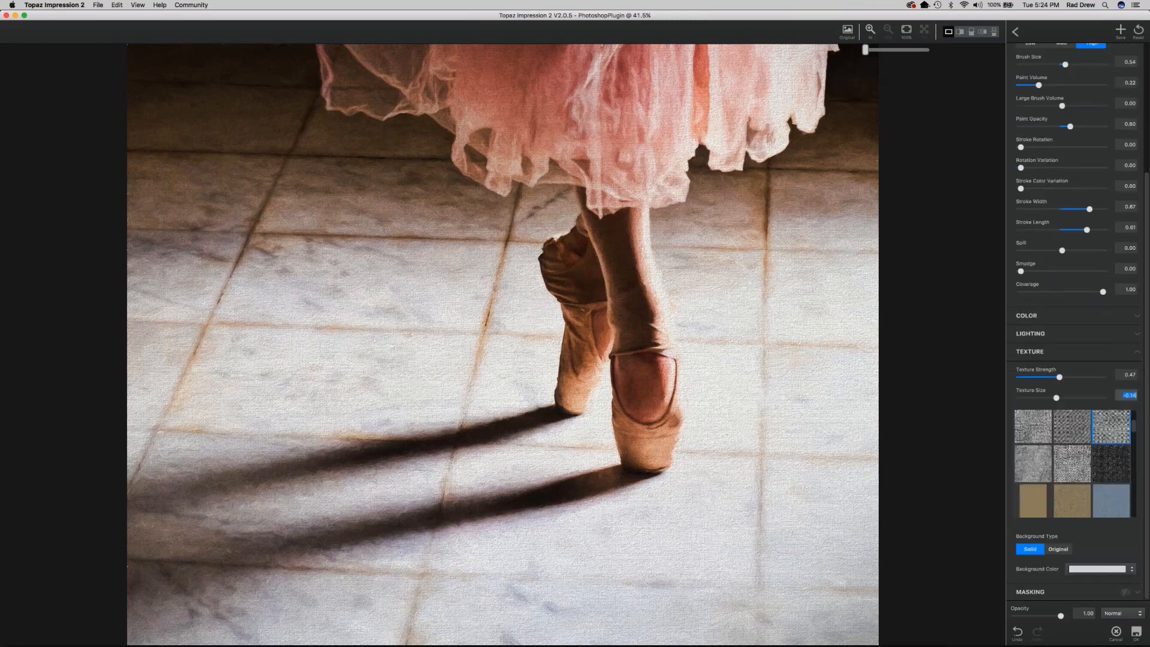
Apply the Impression effect, return to Photoshop, and toggle the Impression2 layer's visibility to compare before and after.
click(1135, 632)
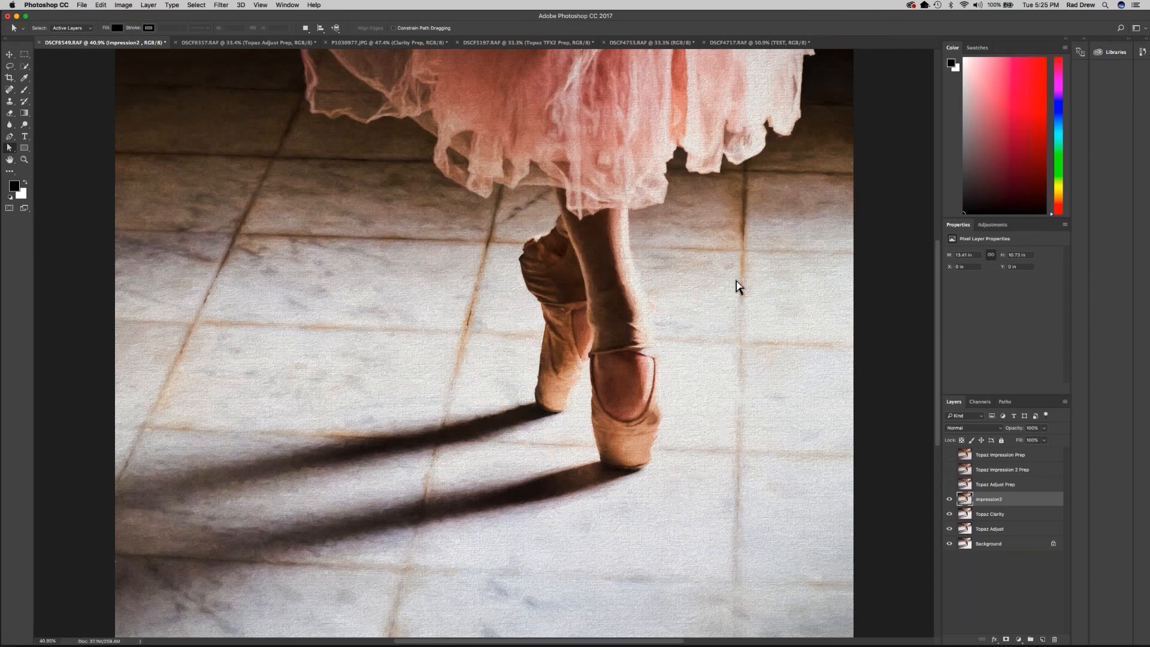
click(949, 499)
click(950, 500)
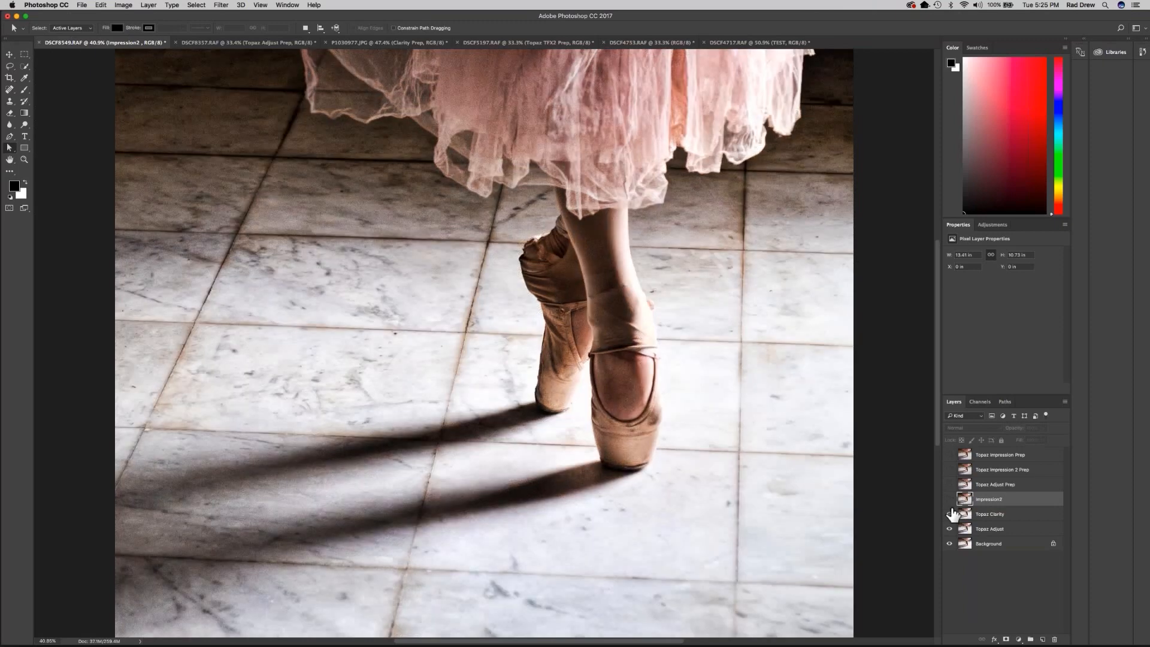
Hide the Topaz Clarity and Topaz Adjust layers and show the Impression2 layer to compare it with the Background.
click(949, 514)
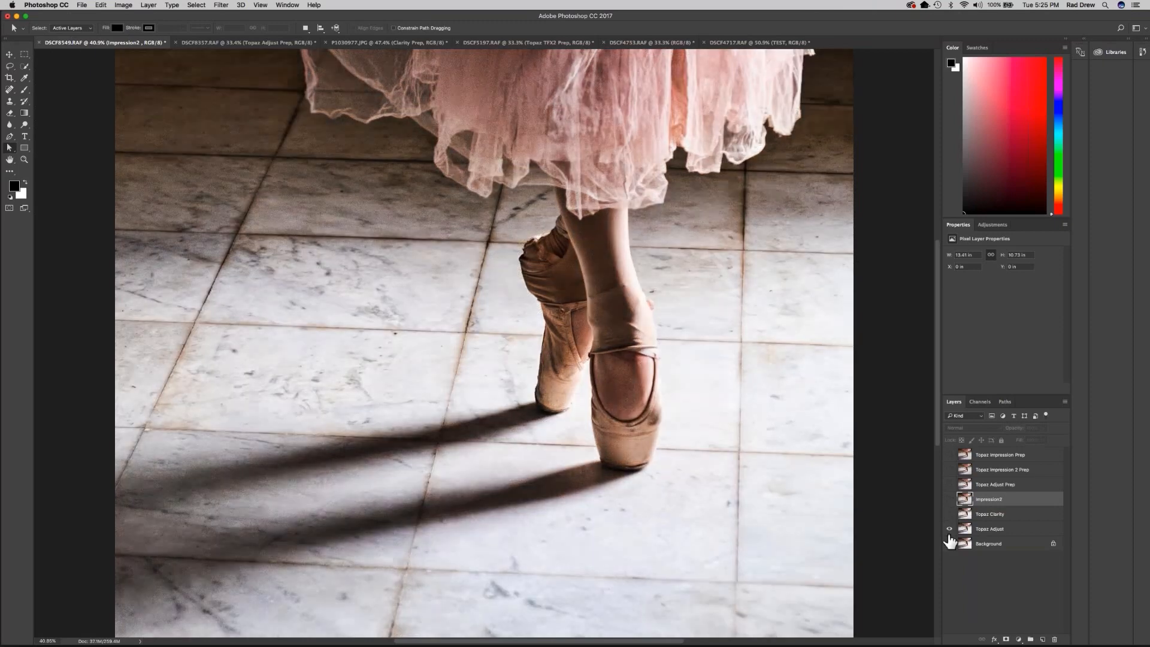
click(949, 529)
click(949, 498)
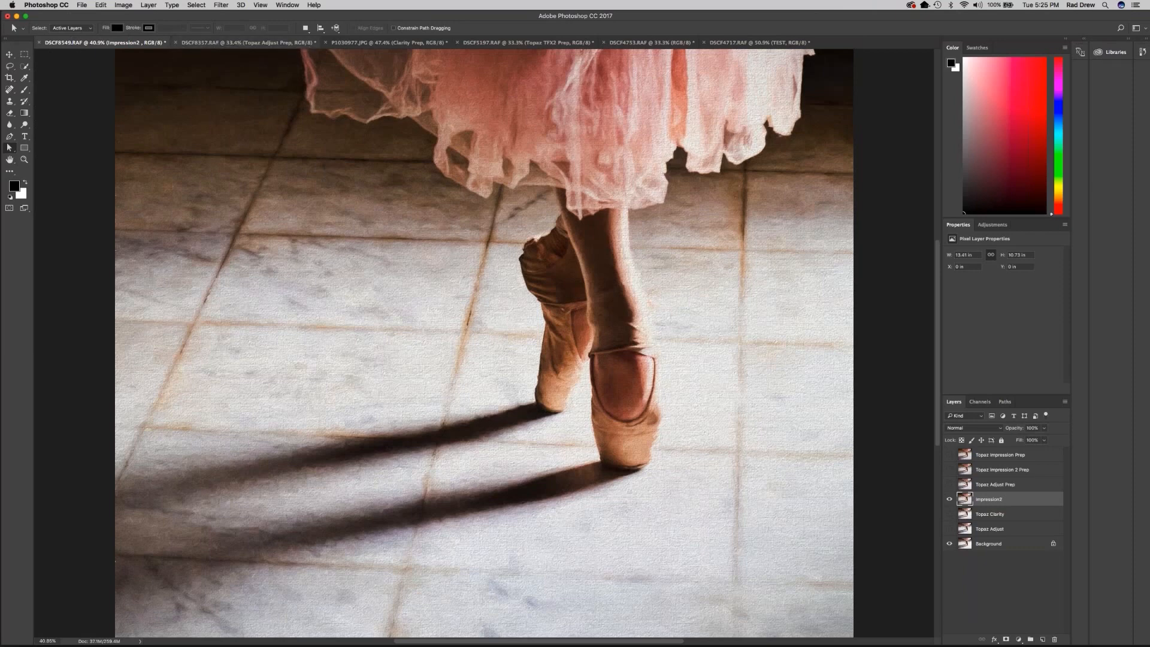
In the DSCF8357.RAF car photo, hide the Topaz Impressions 2 Prep layer and duplicate the Background layer as Topaz Adjust.
click(244, 43)
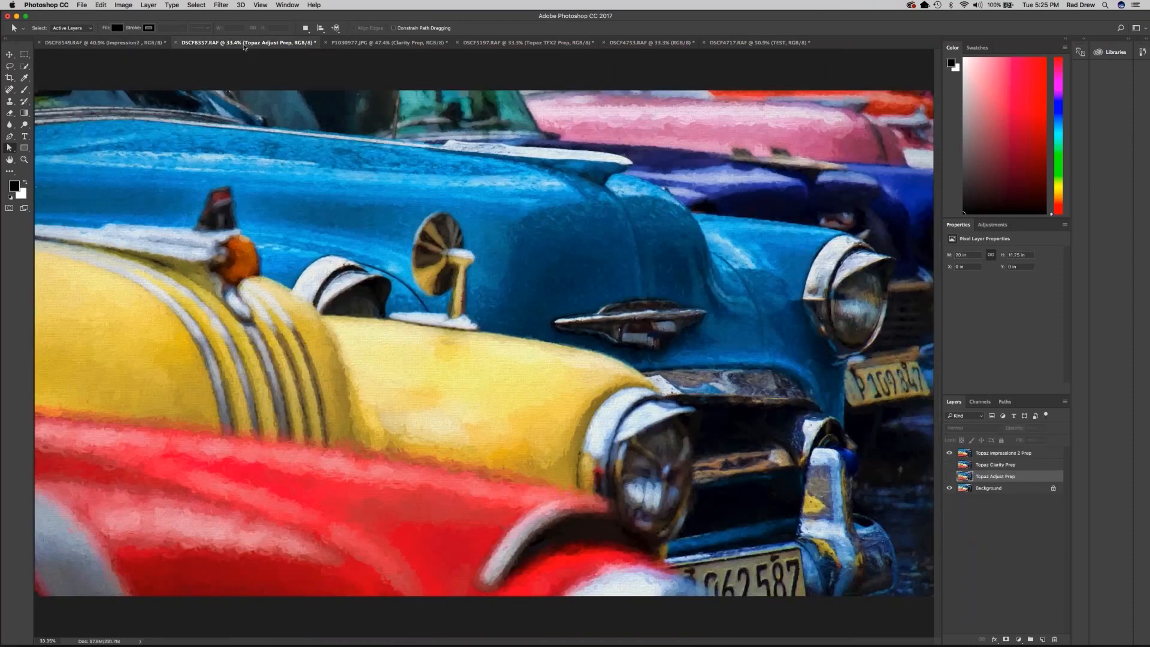
click(949, 453)
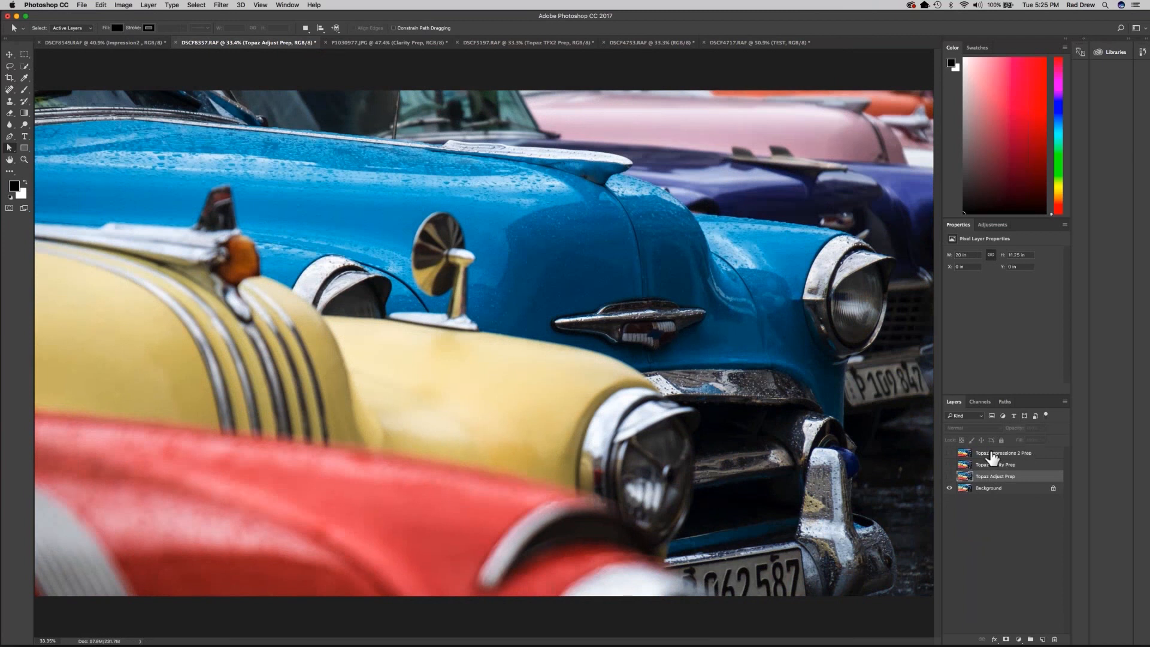
right_click(983, 492)
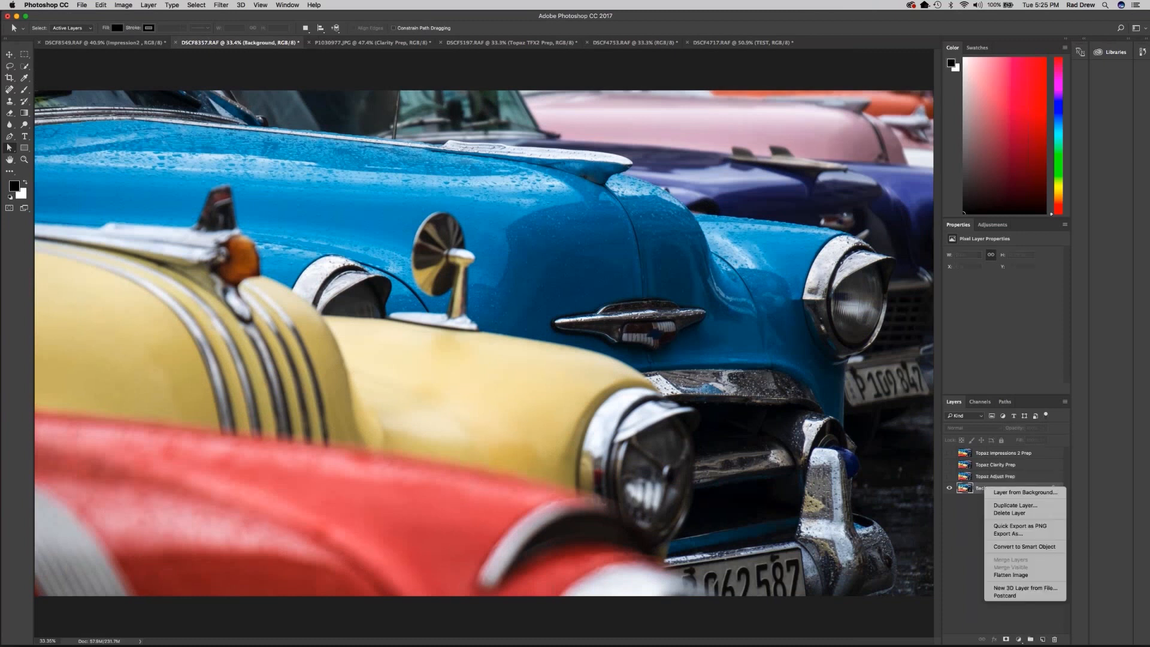
click(1012, 506)
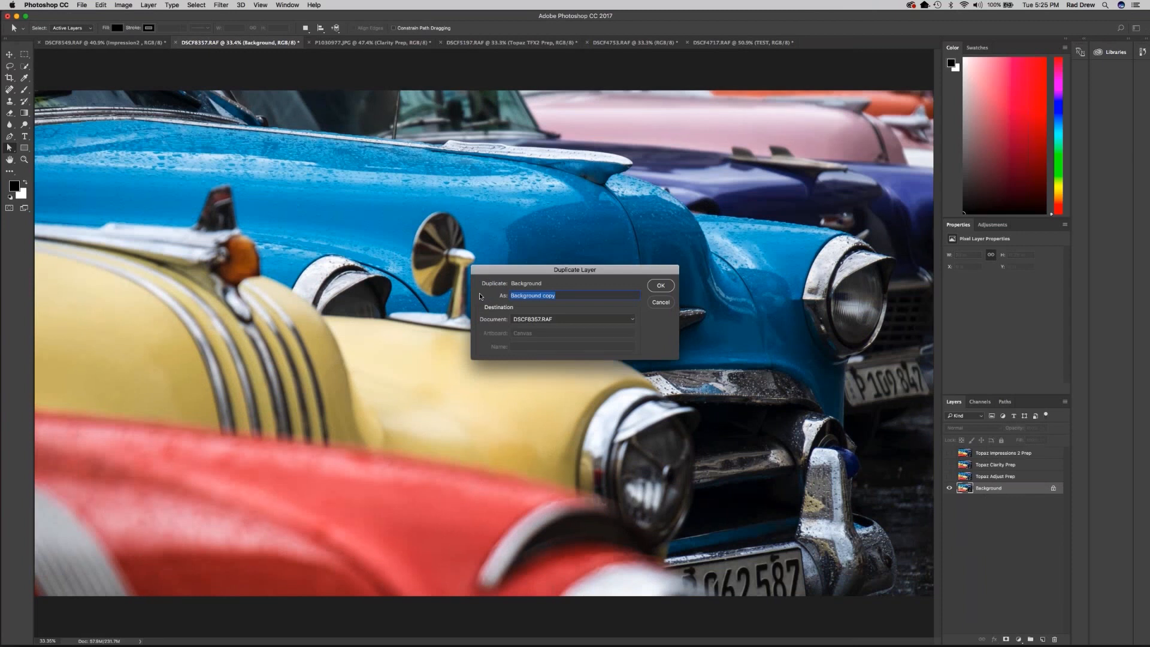
text(Toap)
key(BackSpace)
key(BackSpace)
text(paz Adjust)
click(658, 286)
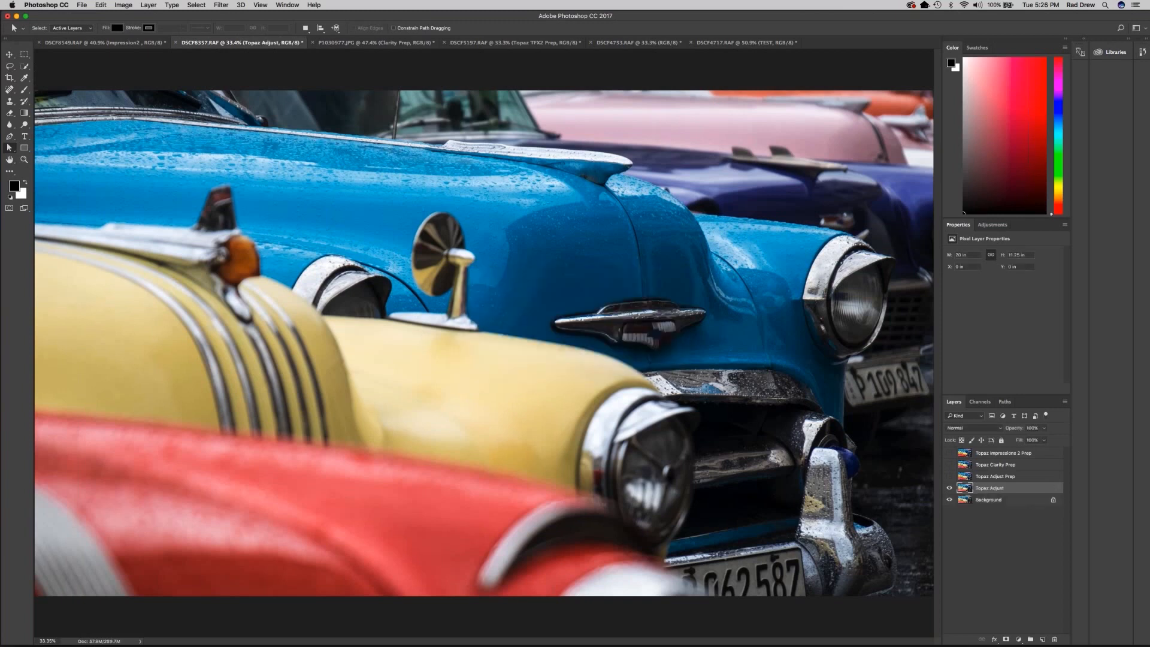
Run Topaz Adjust 5 on the duplicated layer and set adaptive exposure to about 0.35 with 31 regions.
click(220, 5)
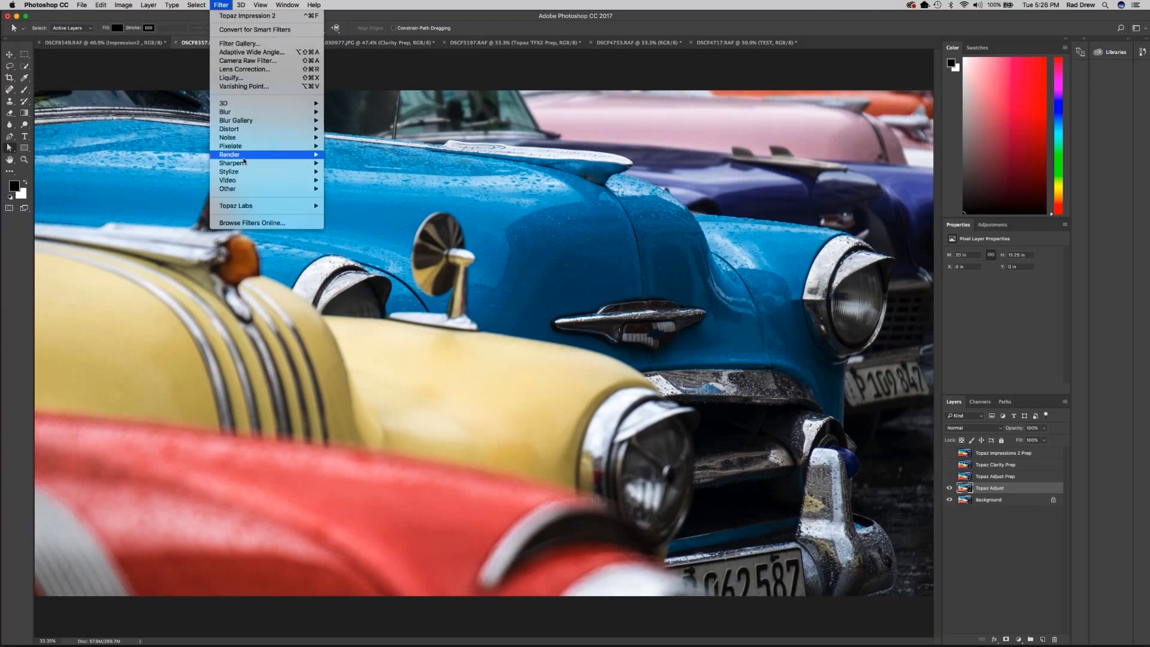
mouse_move(239, 205)
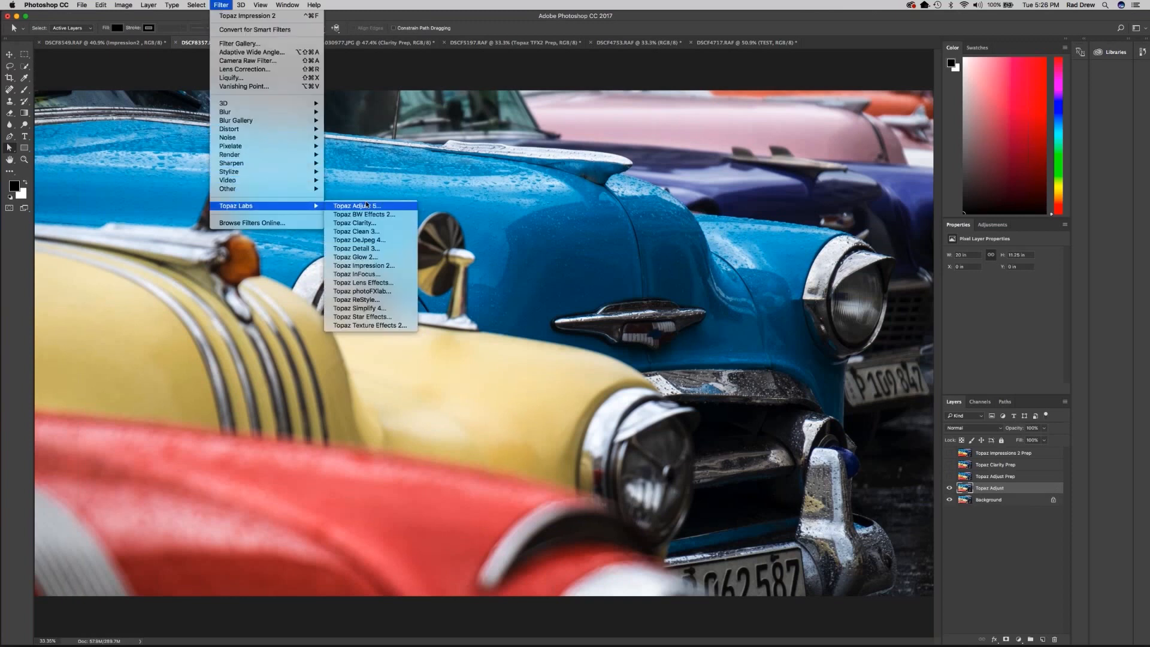
click(366, 205)
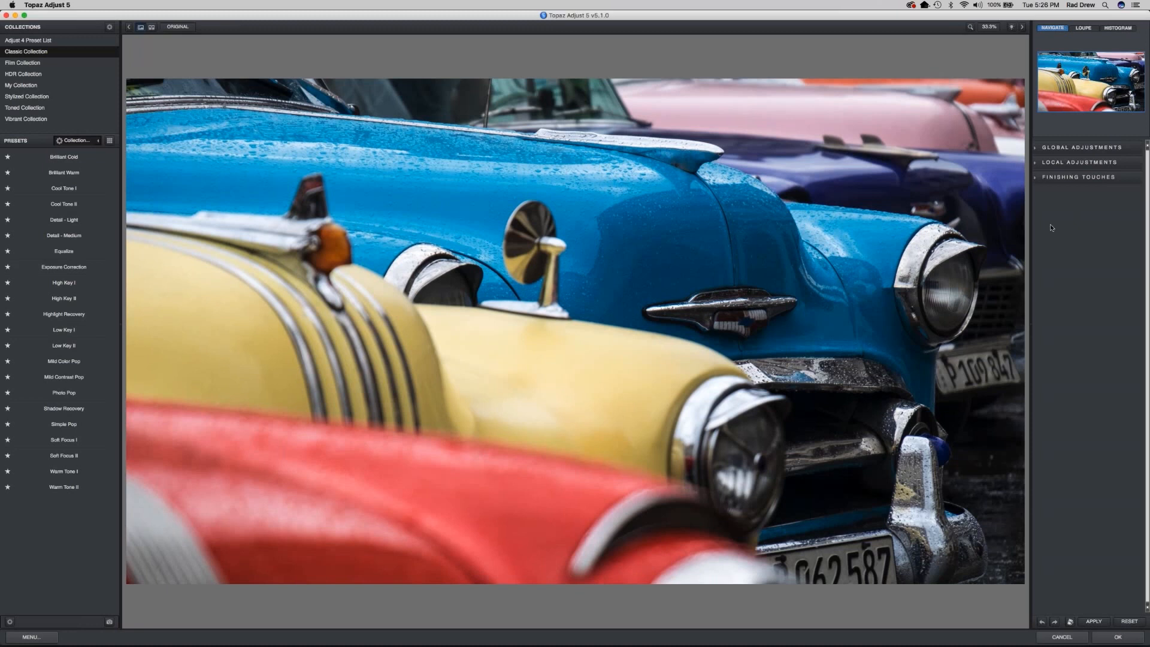
click(1034, 148)
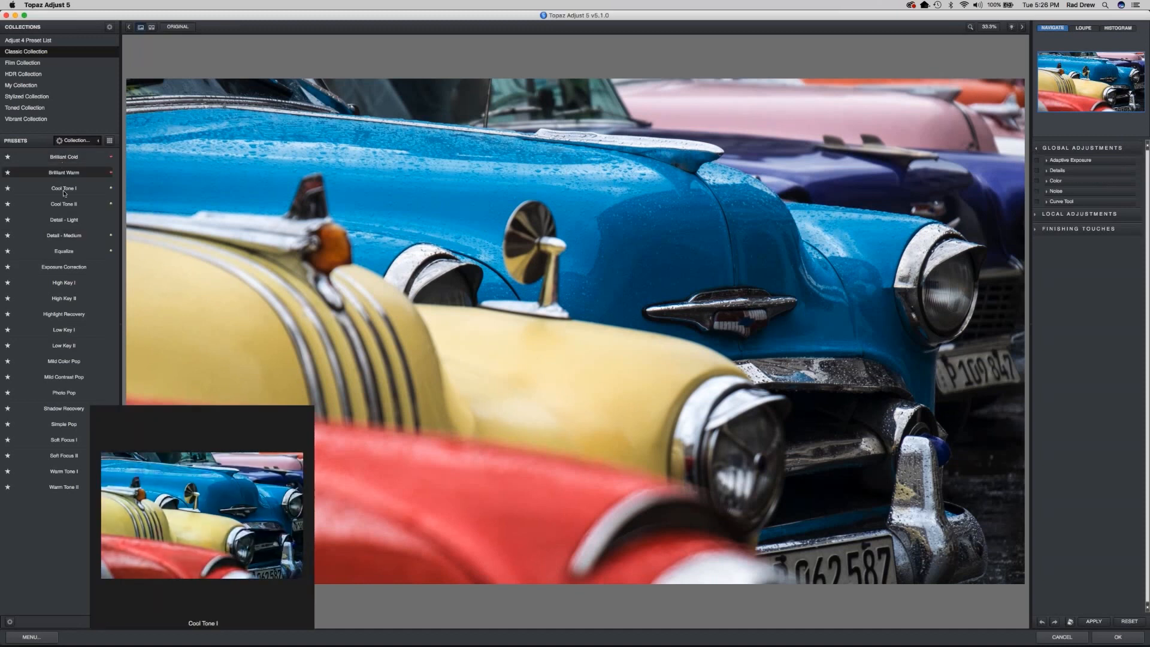
click(1054, 160)
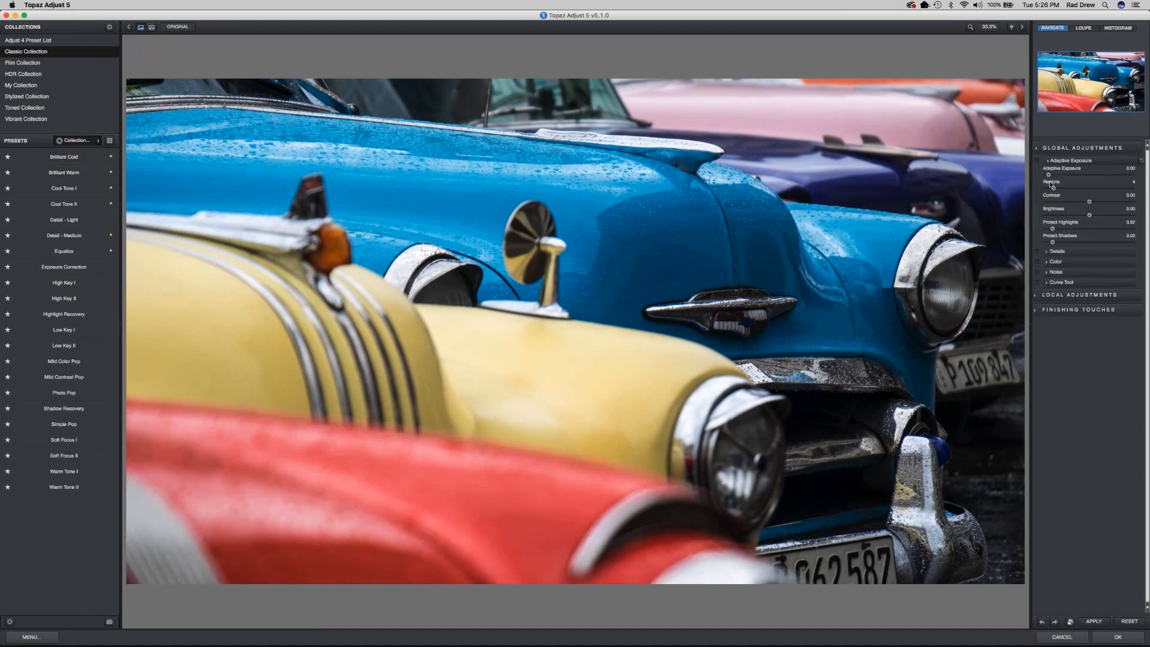
drag(1057, 175, 1076, 178)
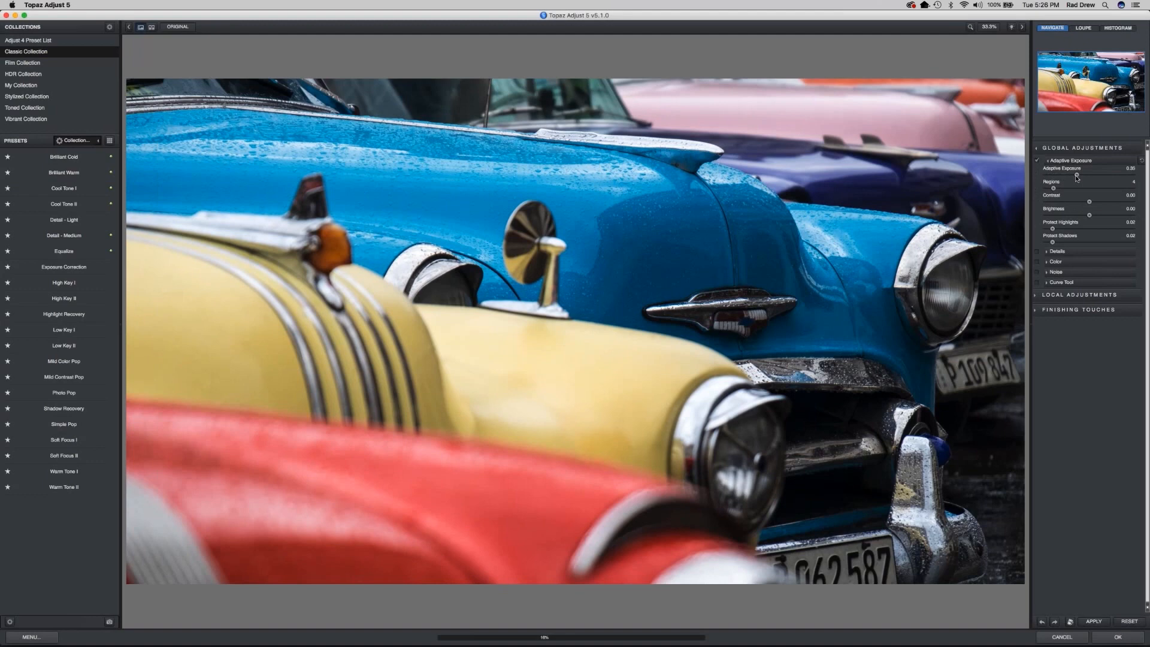
drag(1094, 188, 1098, 190)
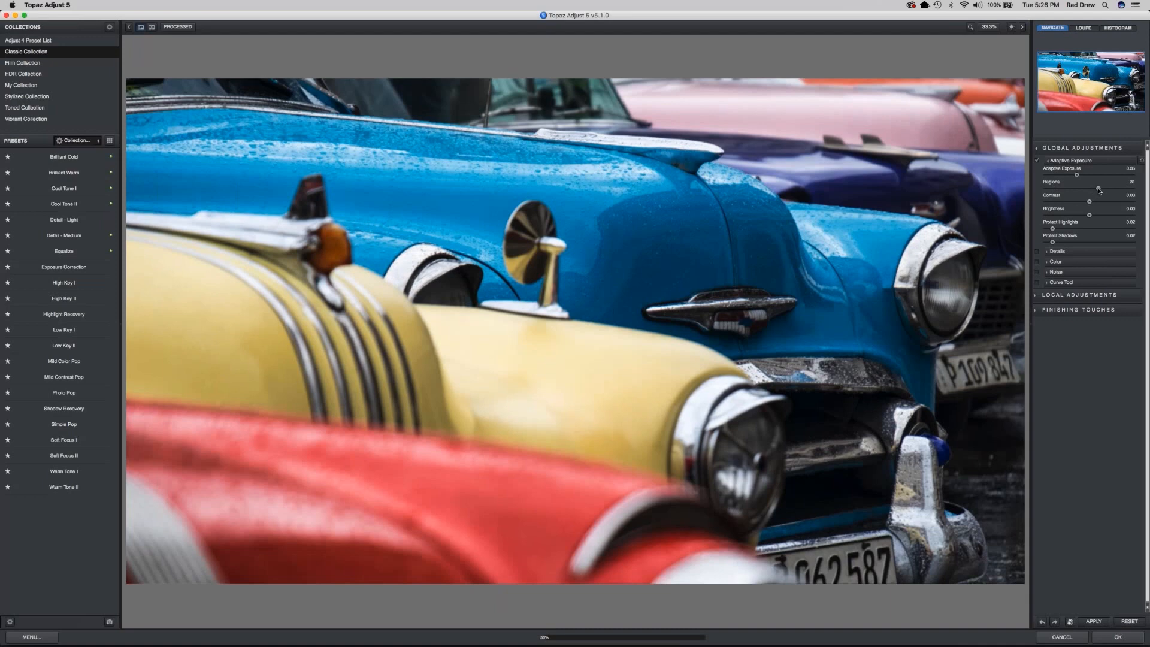
Compare the processed cars with the original, try higher and lower contrast, and set the contrast to about 0.07.
click(857, 55)
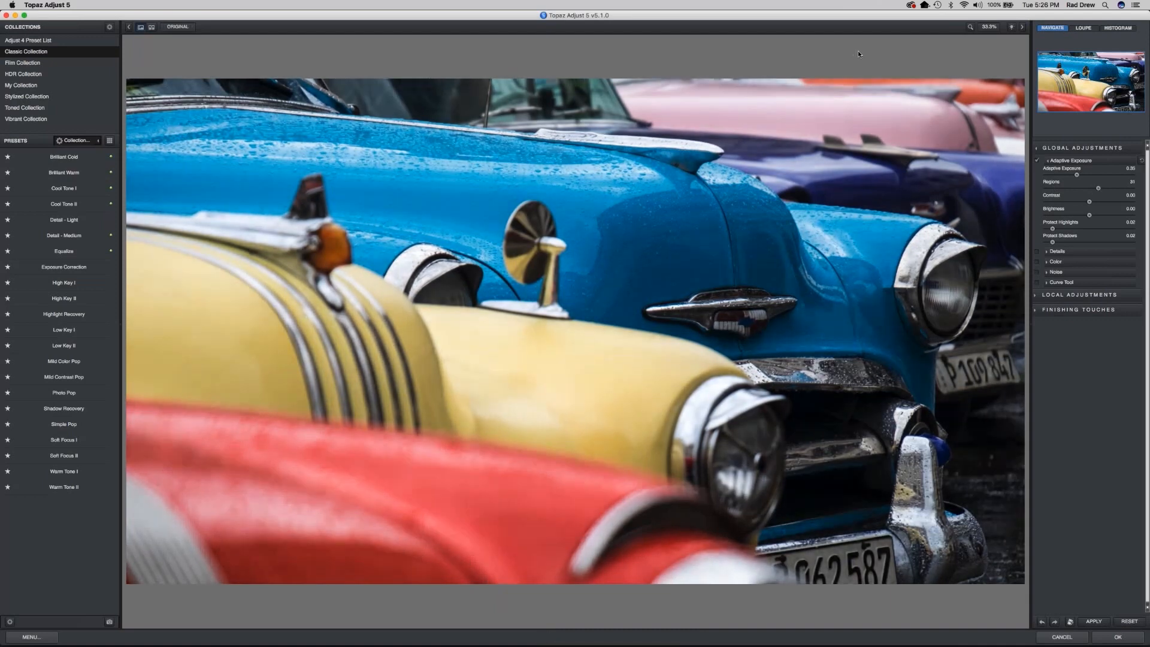
click(857, 54)
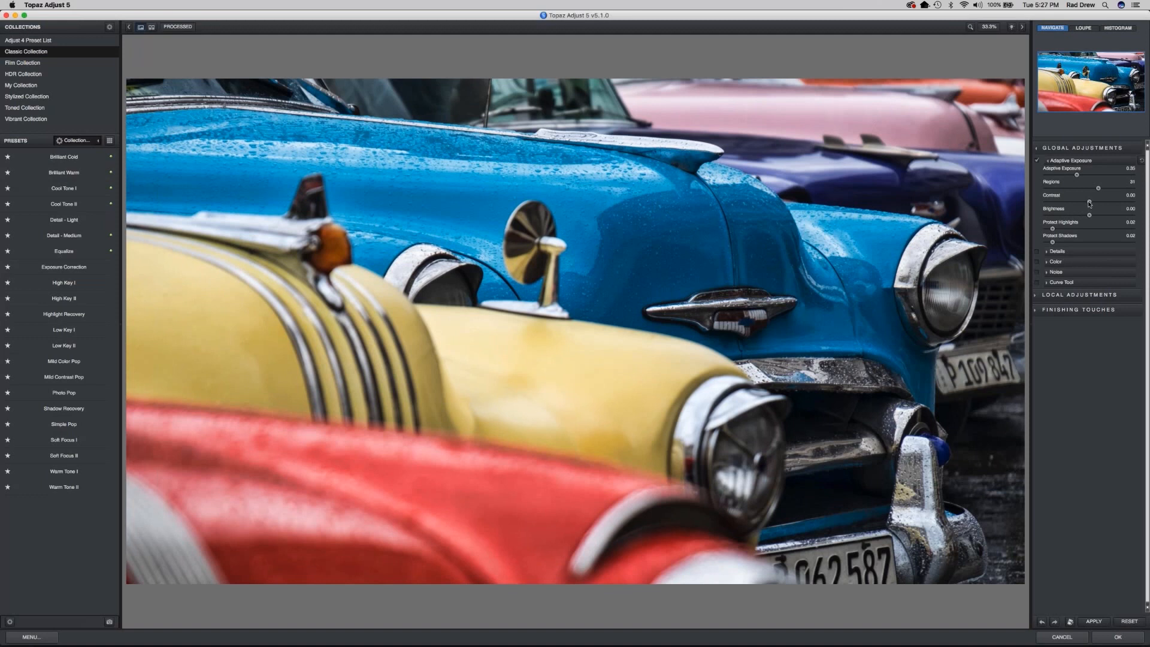
drag(1088, 203, 1099, 204)
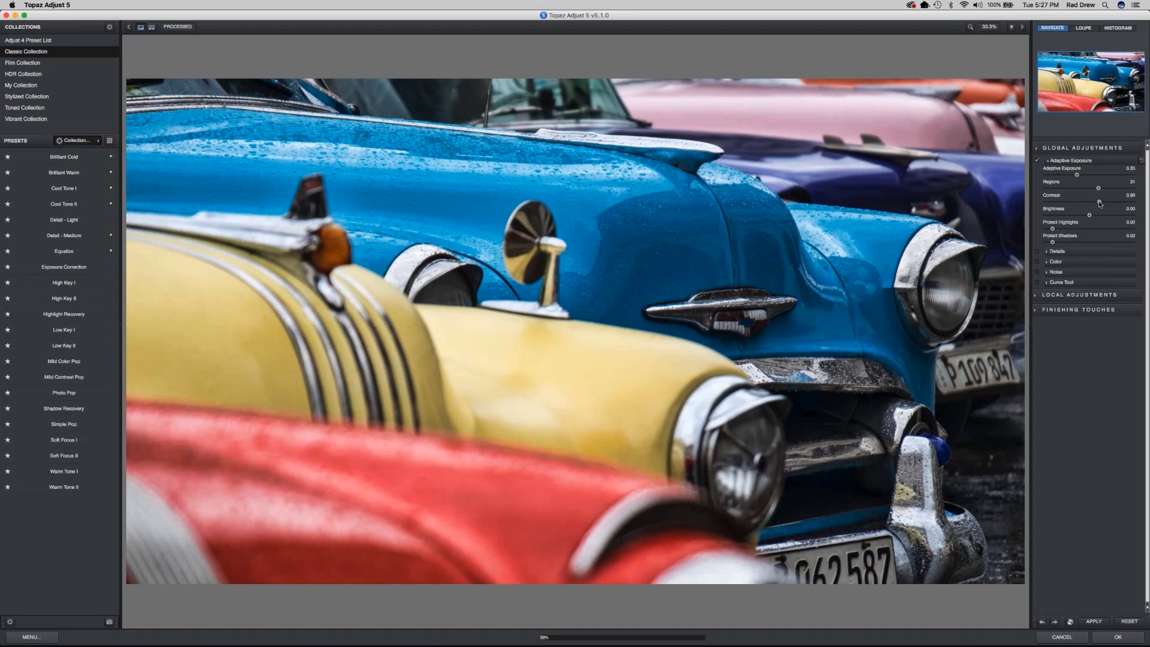
drag(1099, 203, 1086, 204)
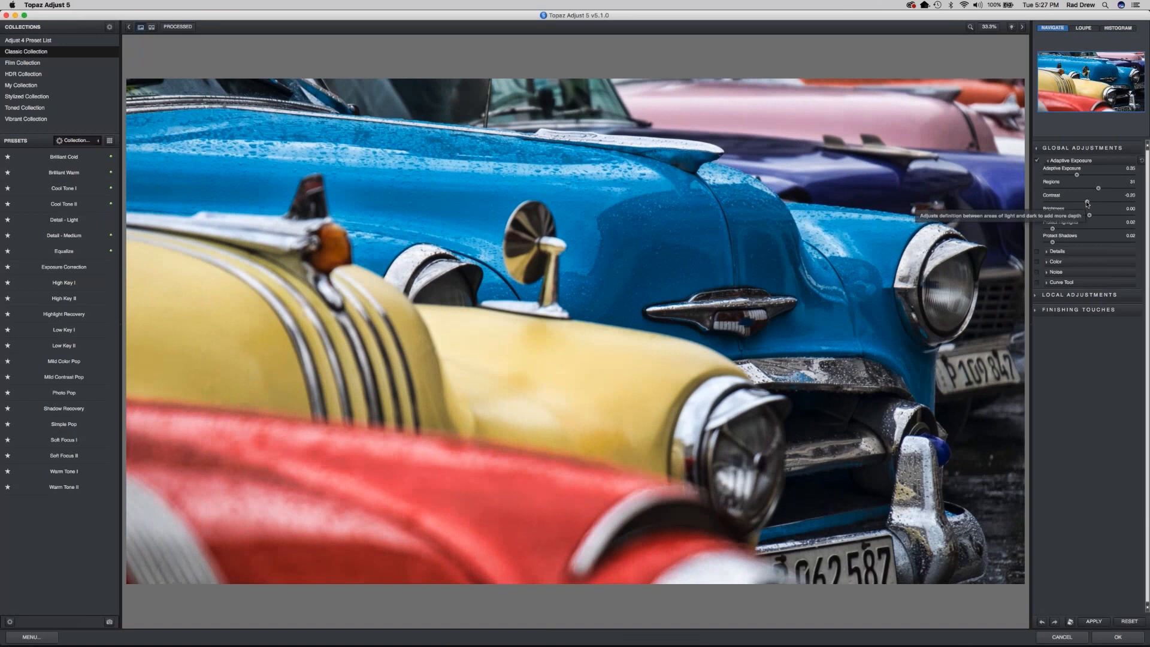
drag(1087, 203, 1090, 203)
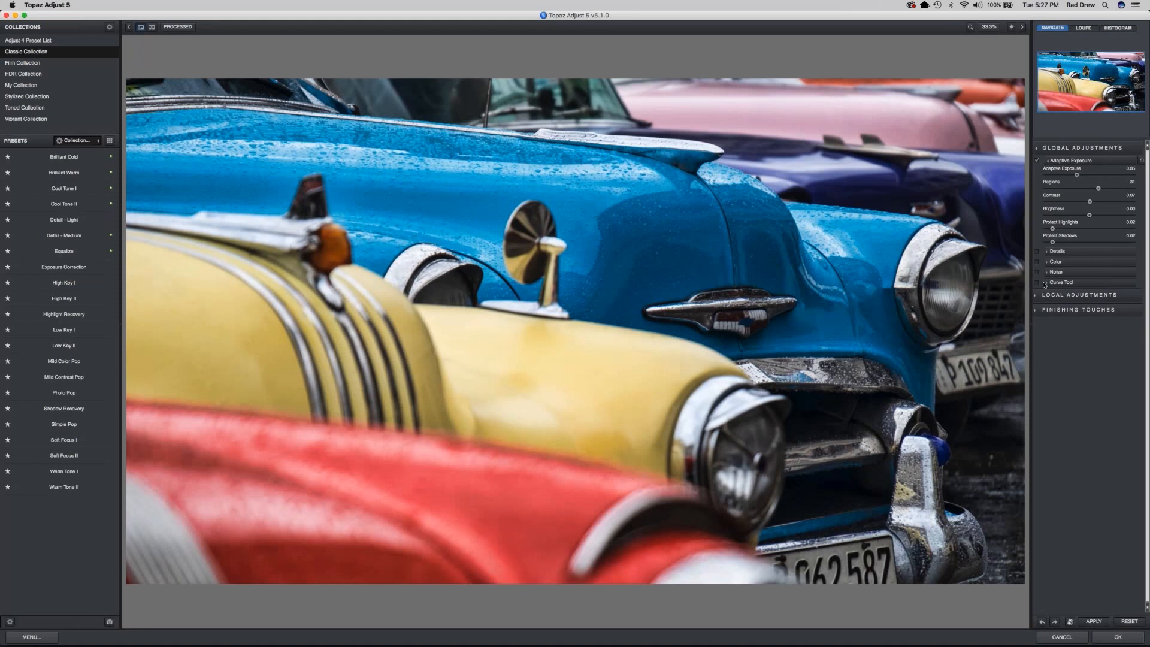
Raise the detail strength slightly in the global adjustments and apply the Topaz Adjust 5 effect to the layer.
click(1047, 251)
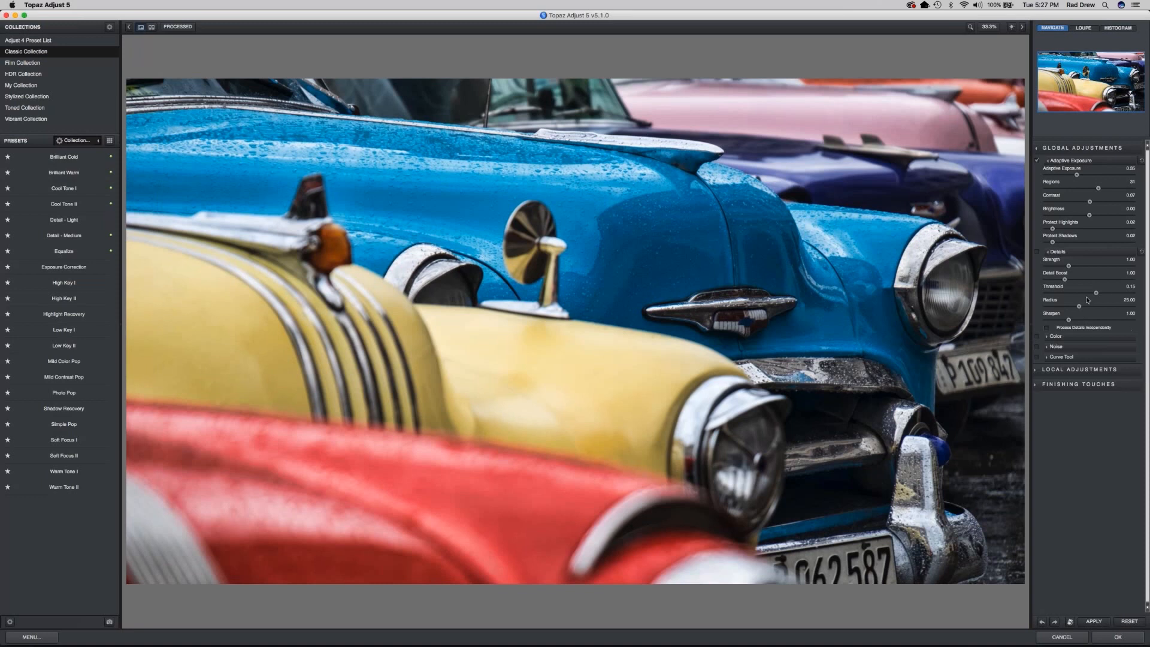
click(1073, 266)
click(1117, 638)
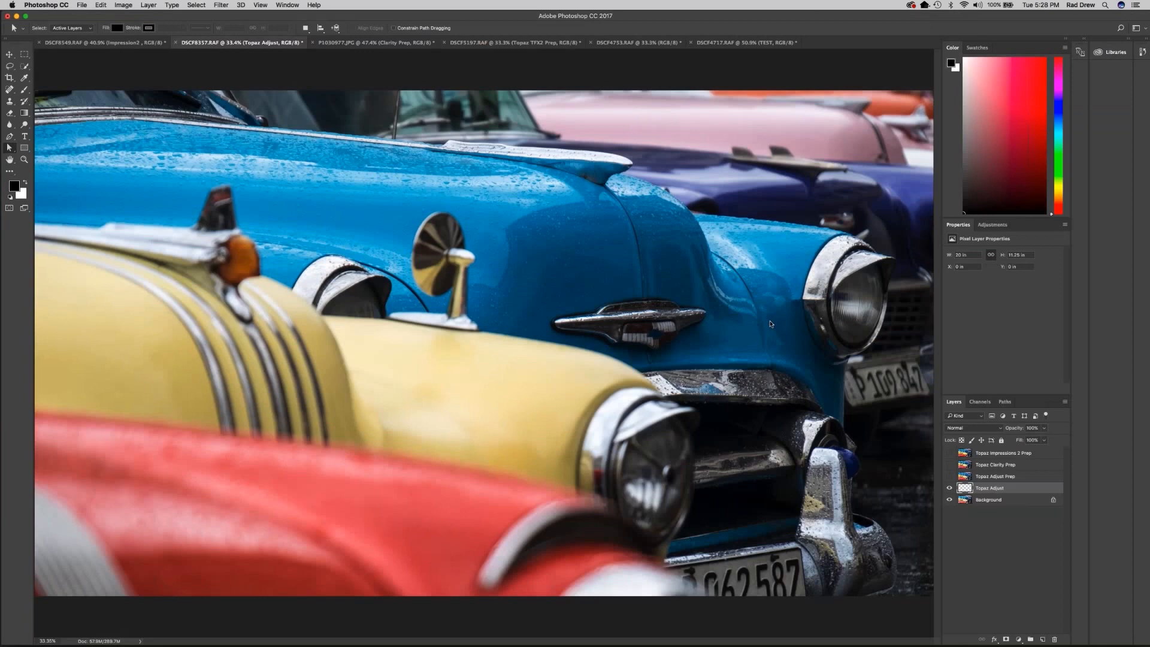
Duplicate the Topaz Adjust layer and name the copy Topaz Clarity.
right_click(992, 490)
click(1021, 312)
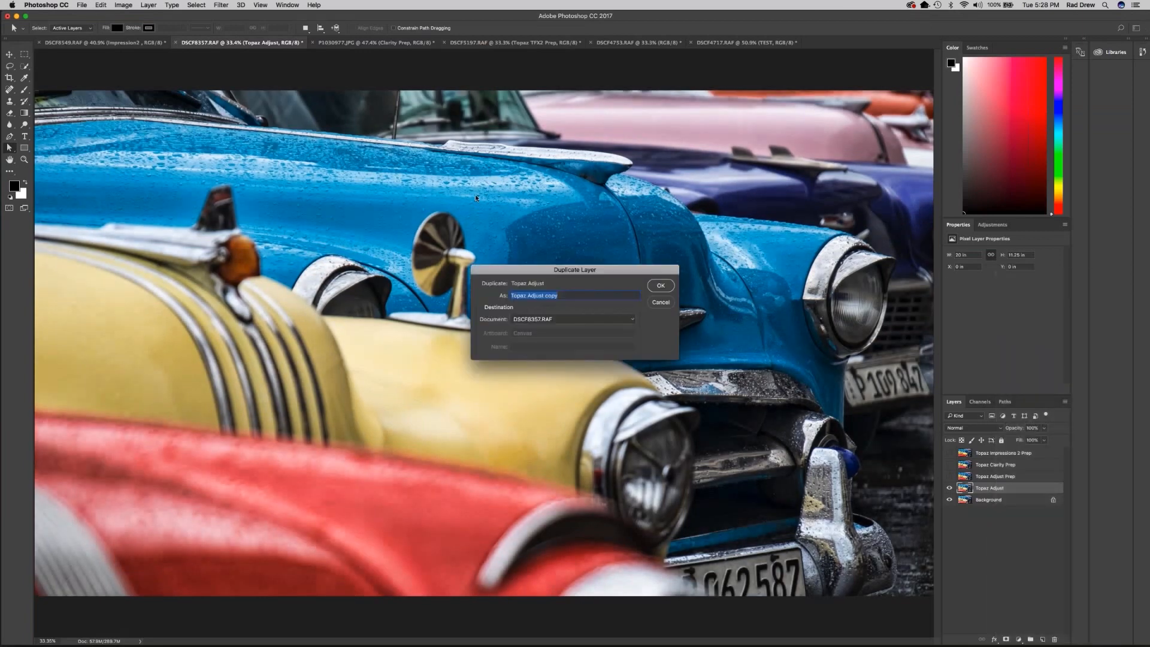
double_click(539, 295)
key(BackSpace)
key(Return)
key(c)
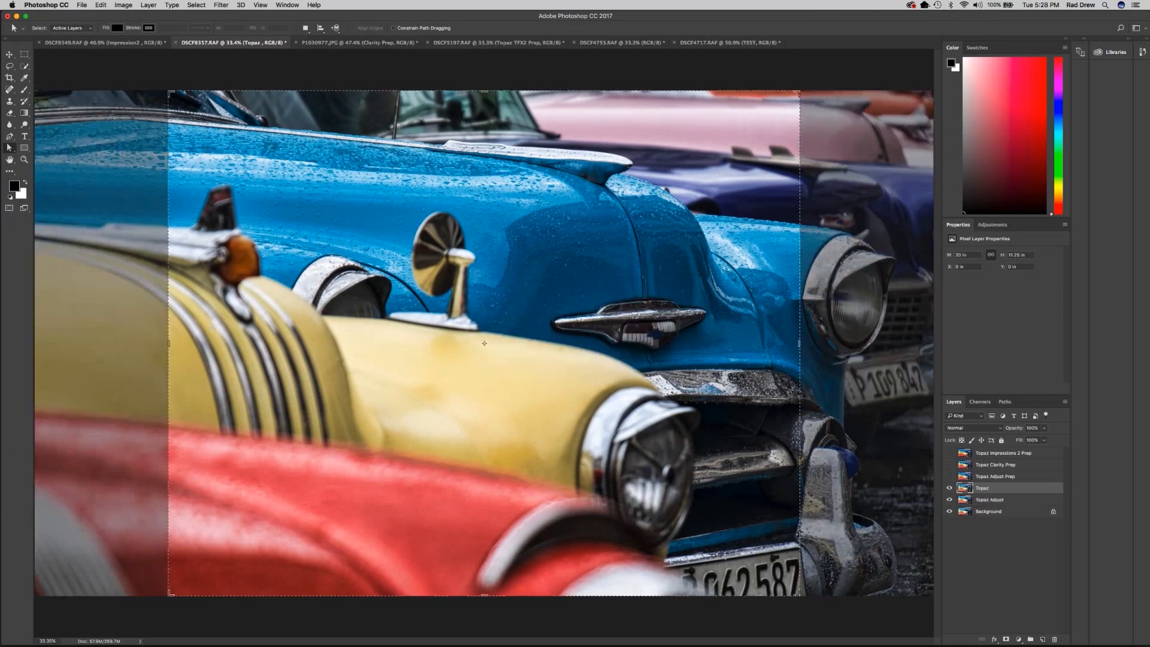
right_click(995, 491)
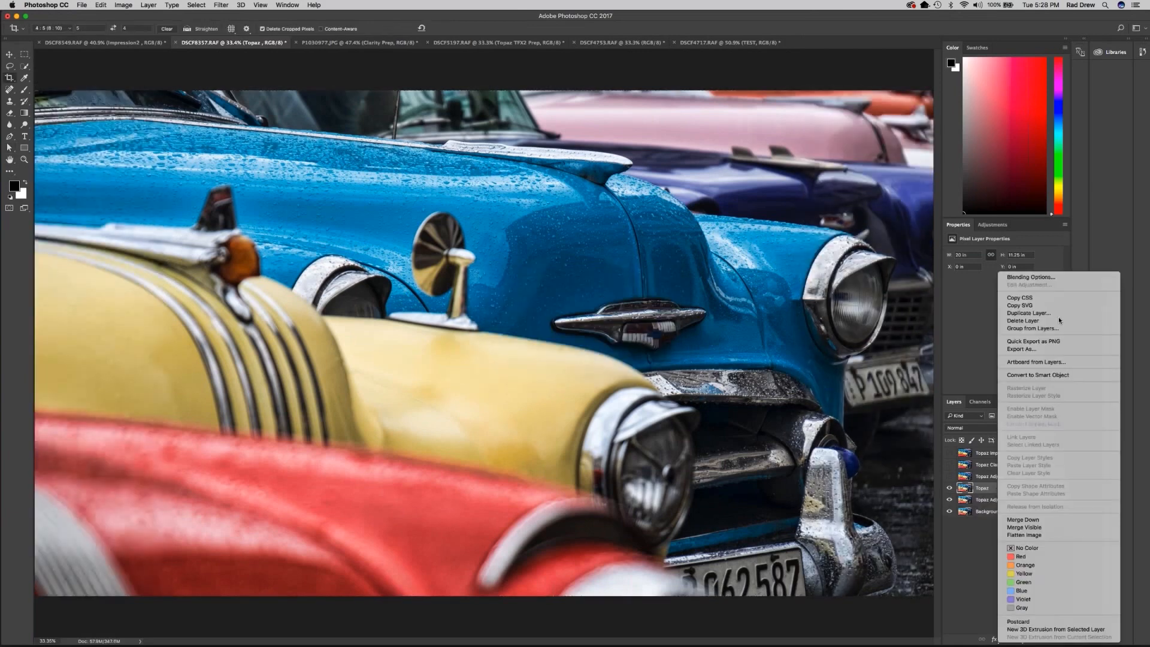
double_click(988, 489)
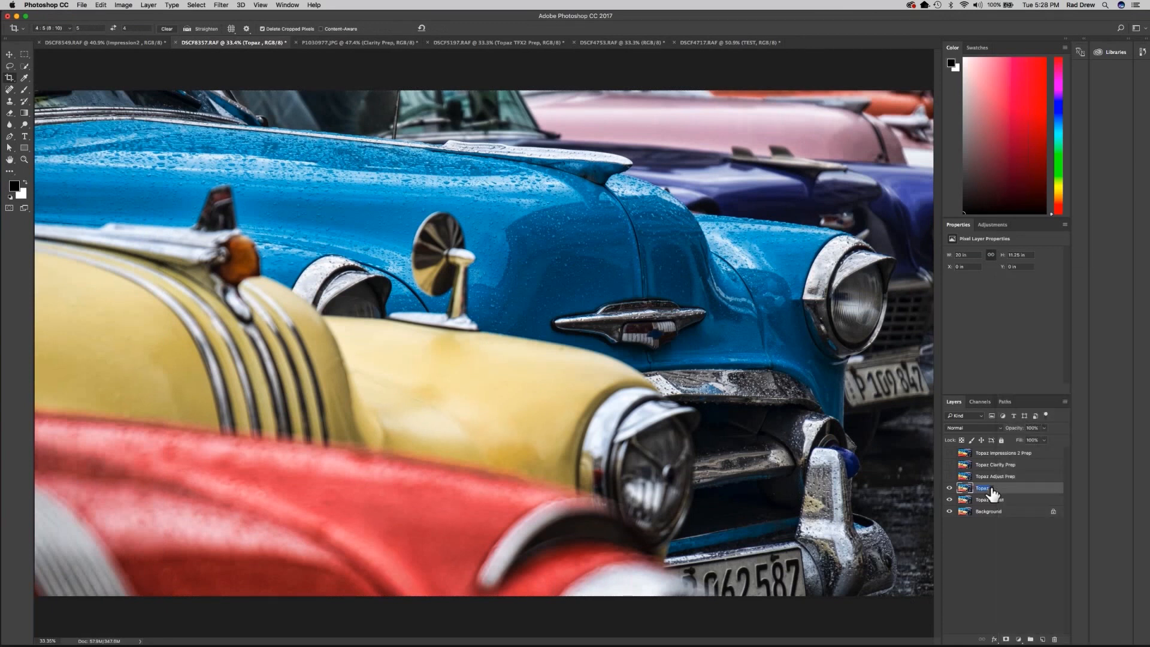
key(Right)
text(Clarity)
key(Return)
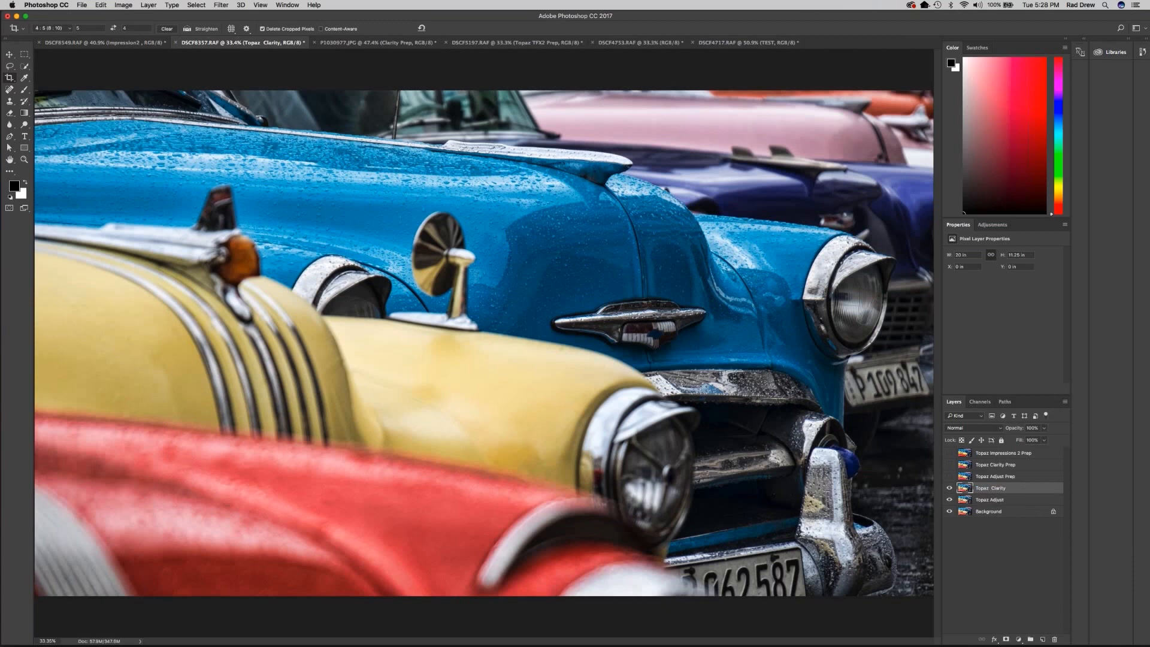
Run the Topaz Clarity filter on the new layer and reset all of its adjustments.
click(224, 5)
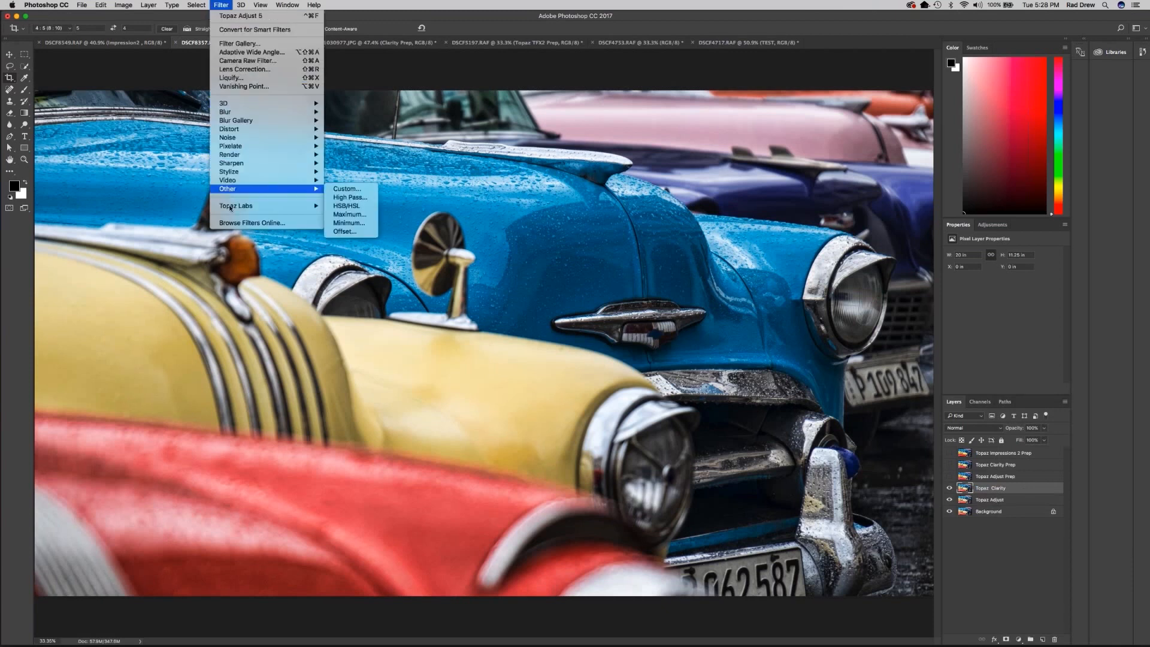
mouse_move(229, 208)
click(354, 224)
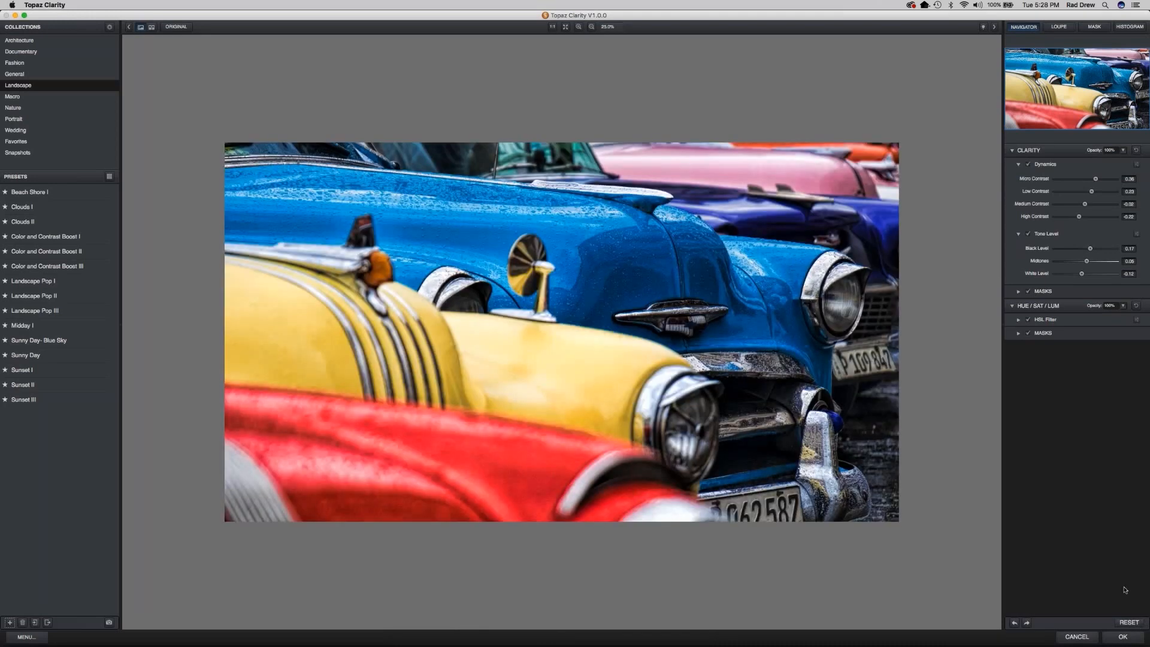
click(1129, 622)
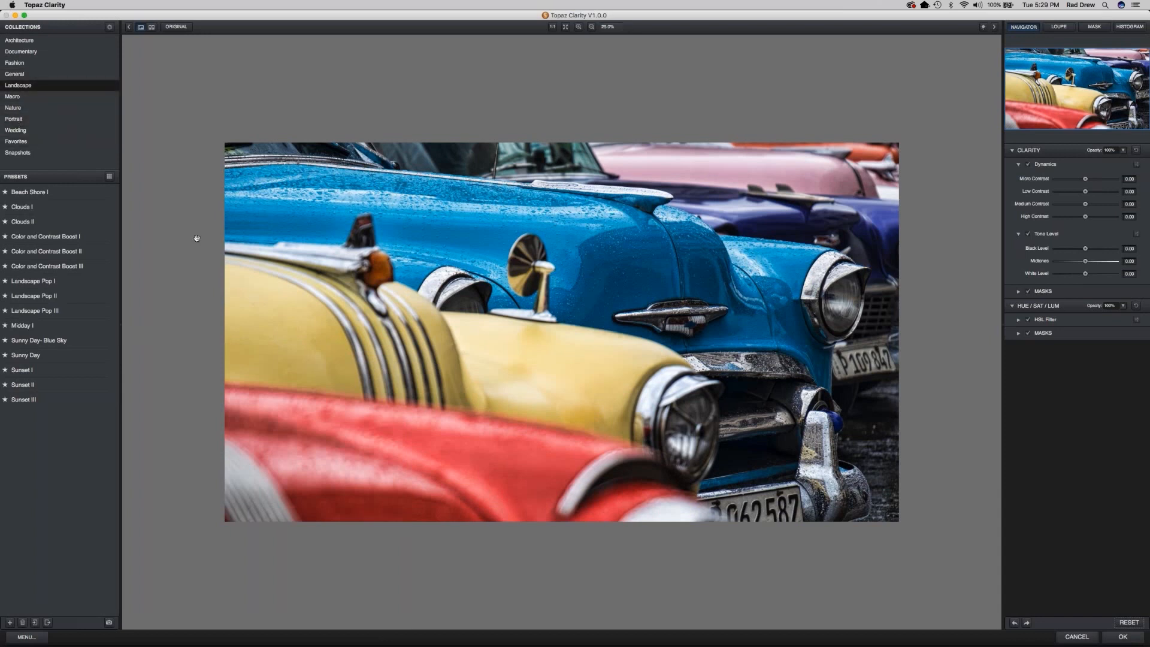
Browse the Landscape presets as a grid of previews, close the grid, and set the micro contrast to about 0.56.
click(110, 178)
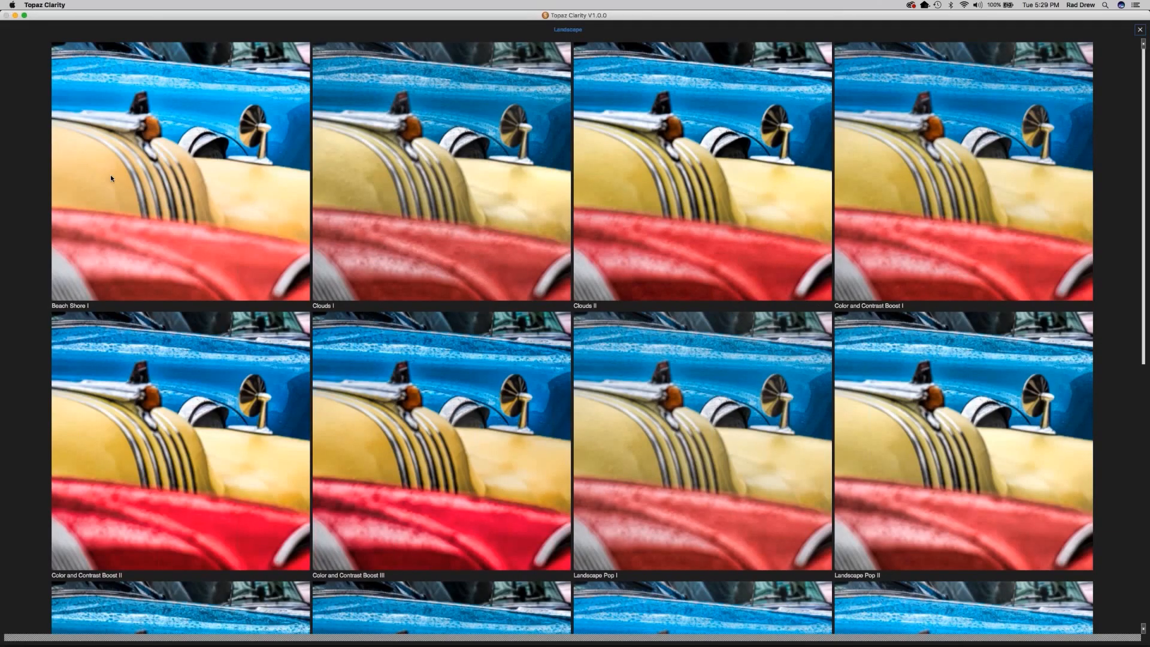
scroll(737, 271, down, 5)
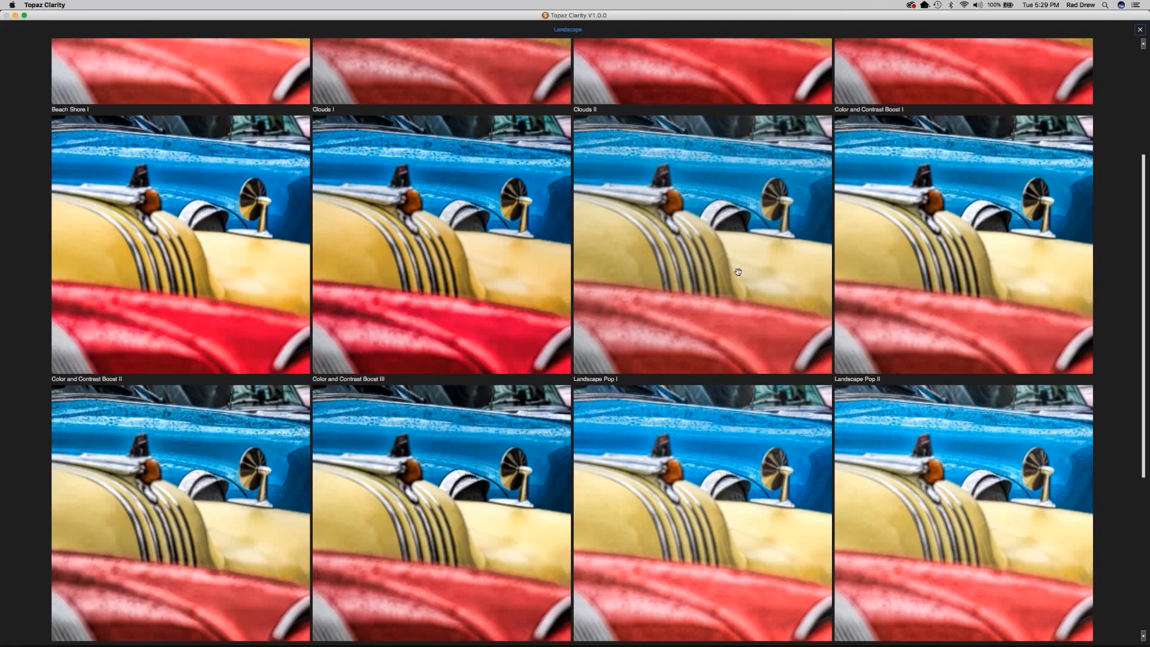
scroll(738, 271, down, 2)
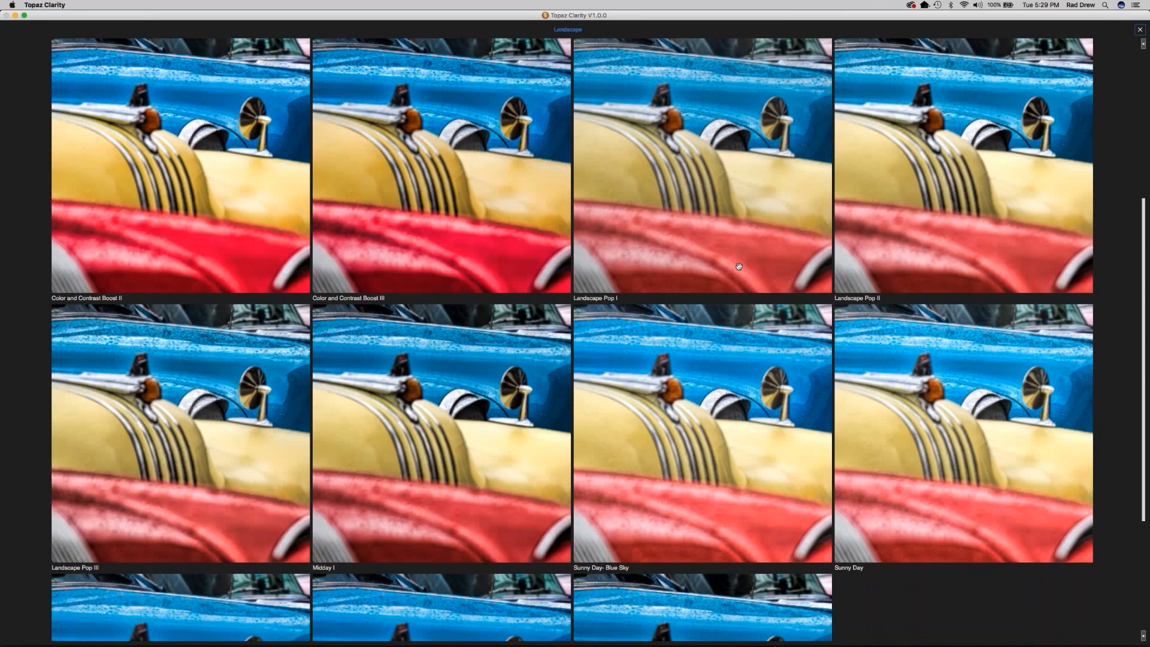
scroll(738, 266, up, 7)
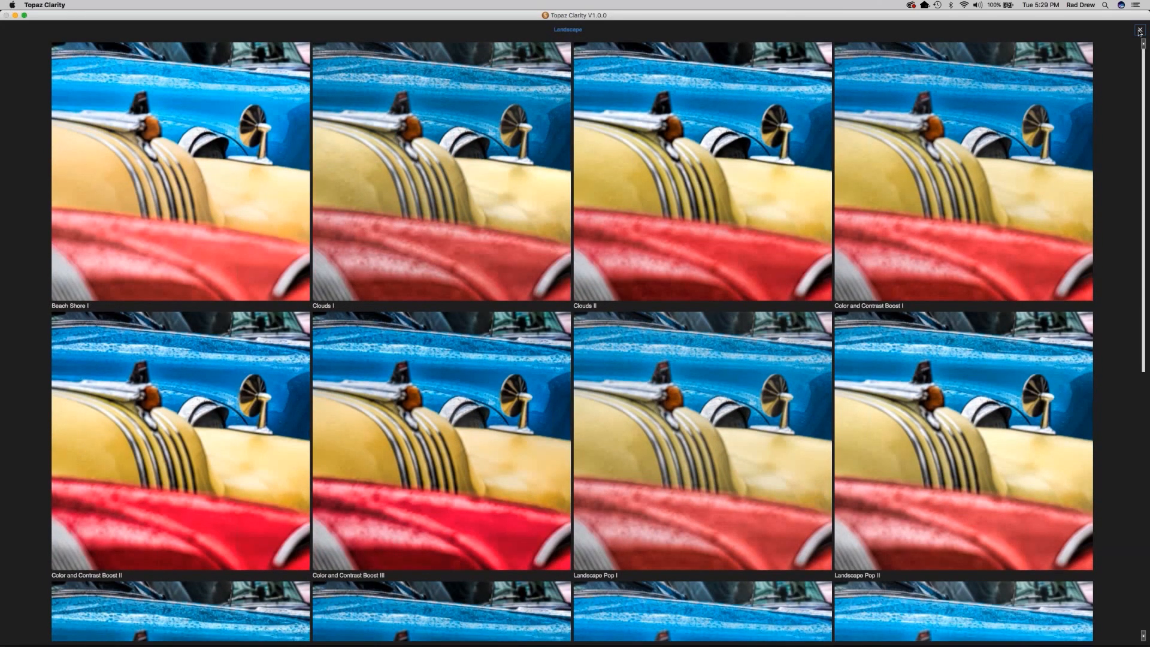
click(1139, 30)
drag(1084, 179, 1103, 179)
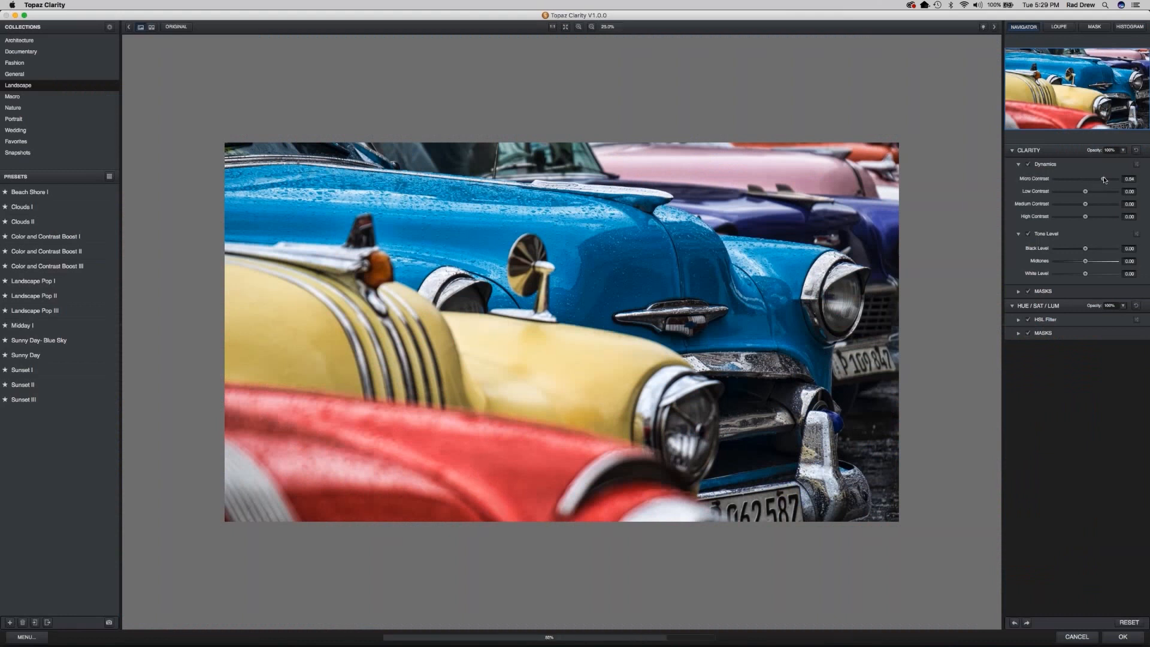
drag(1103, 179, 1104, 179)
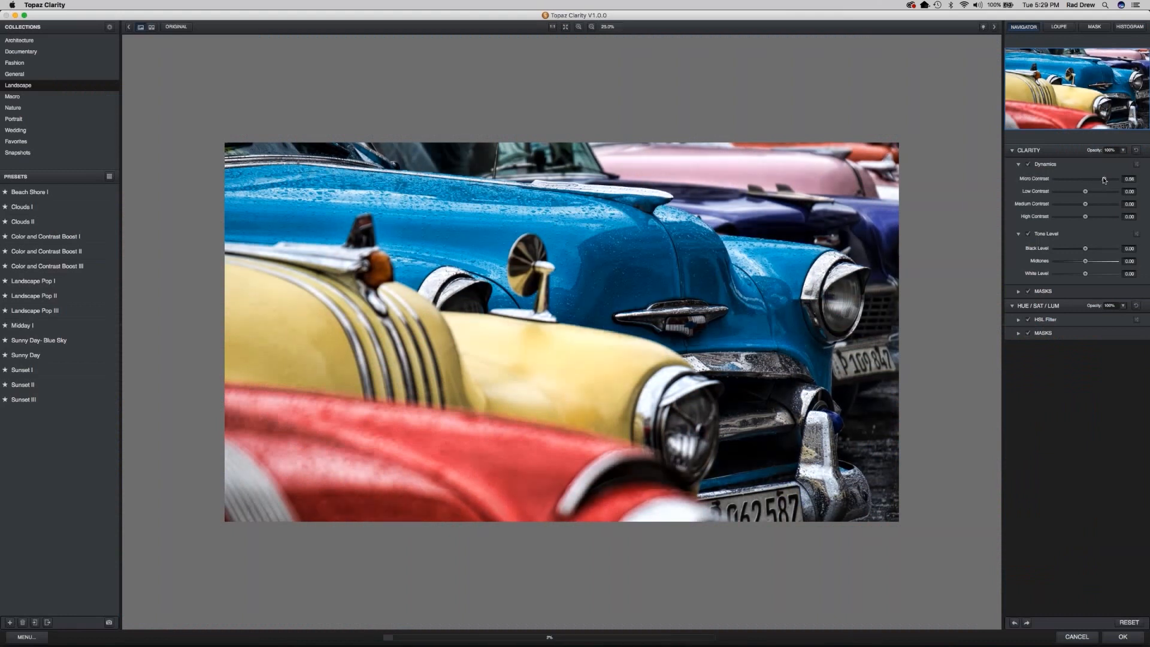
Set the dynamics to about 0.50 micro, 0.30 low, 0.16 medium and -0.05 high contrast, comparing against the original along the way.
drag(1085, 191, 1096, 192)
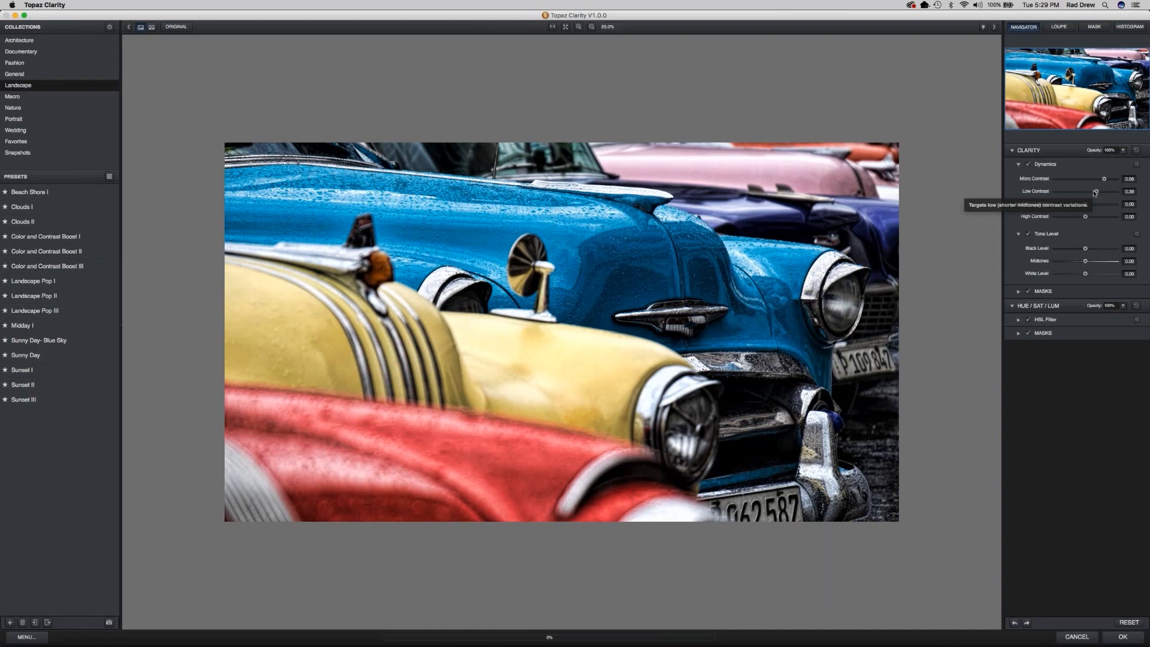
drag(1084, 204, 1091, 204)
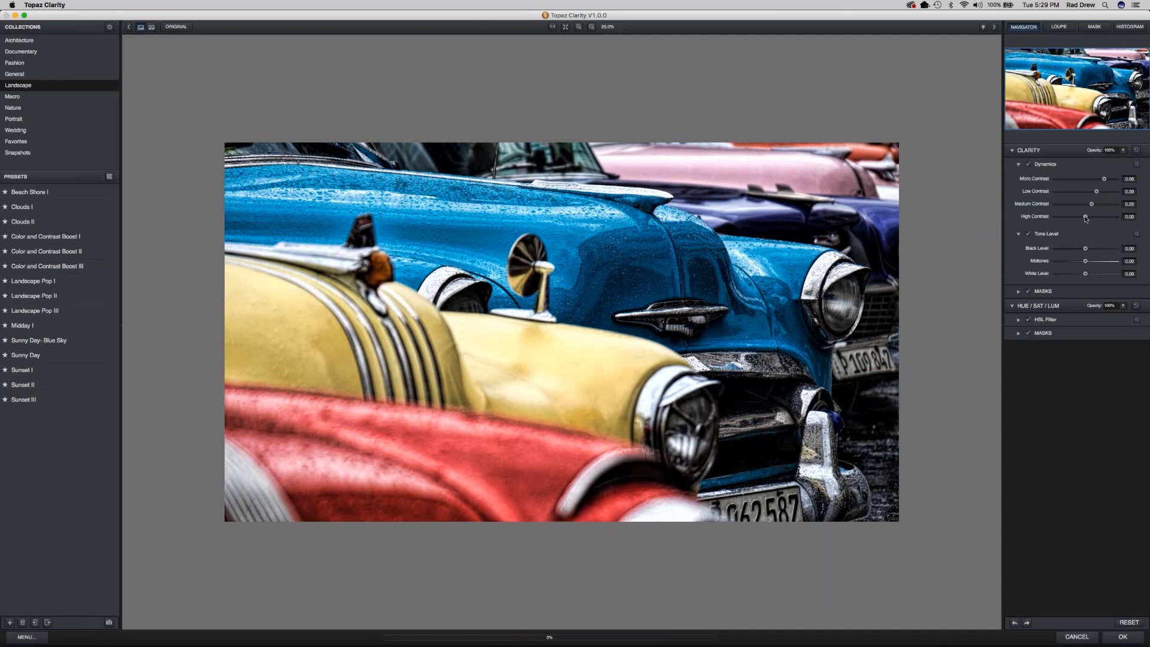
drag(1085, 217, 1083, 217)
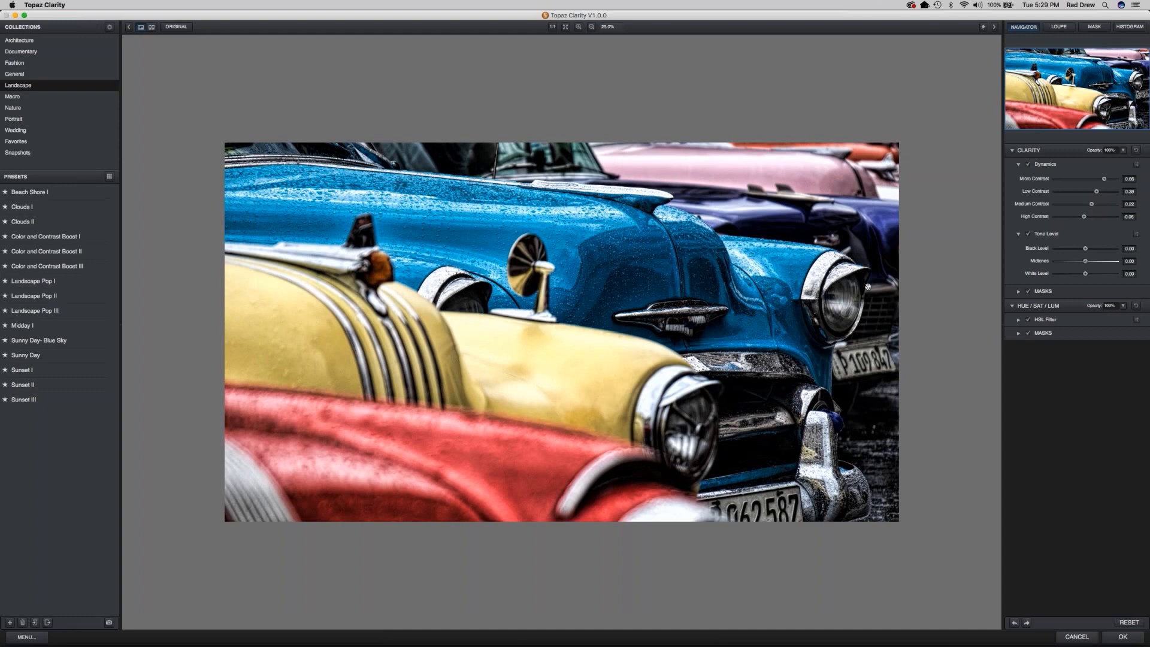
click(948, 174)
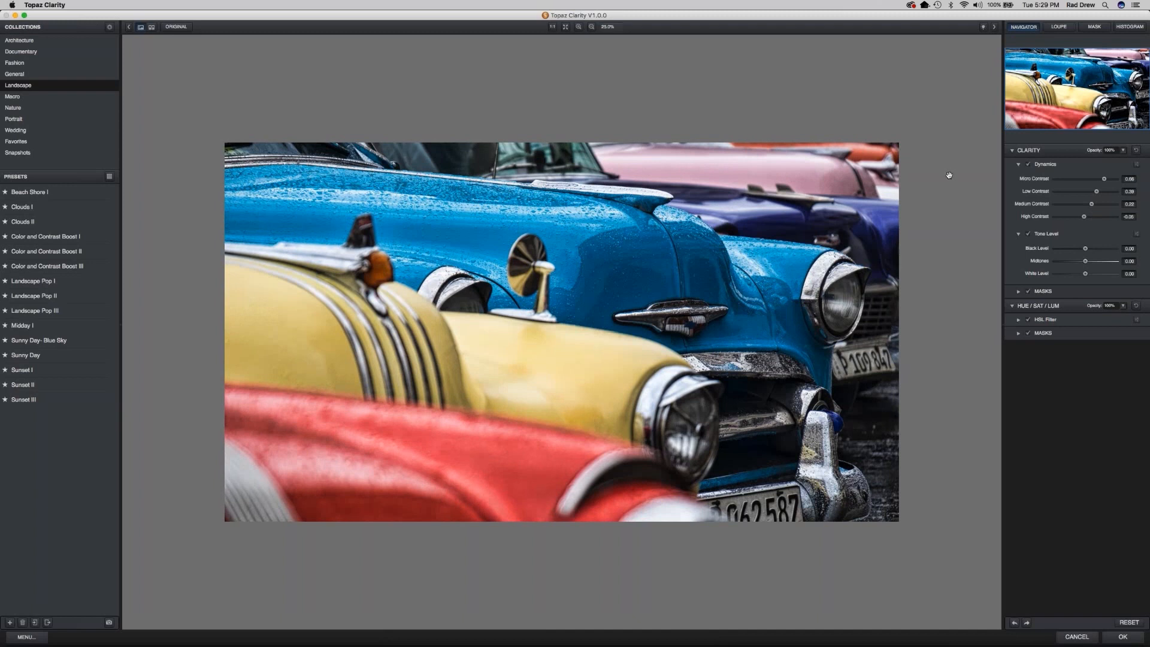
click(944, 220)
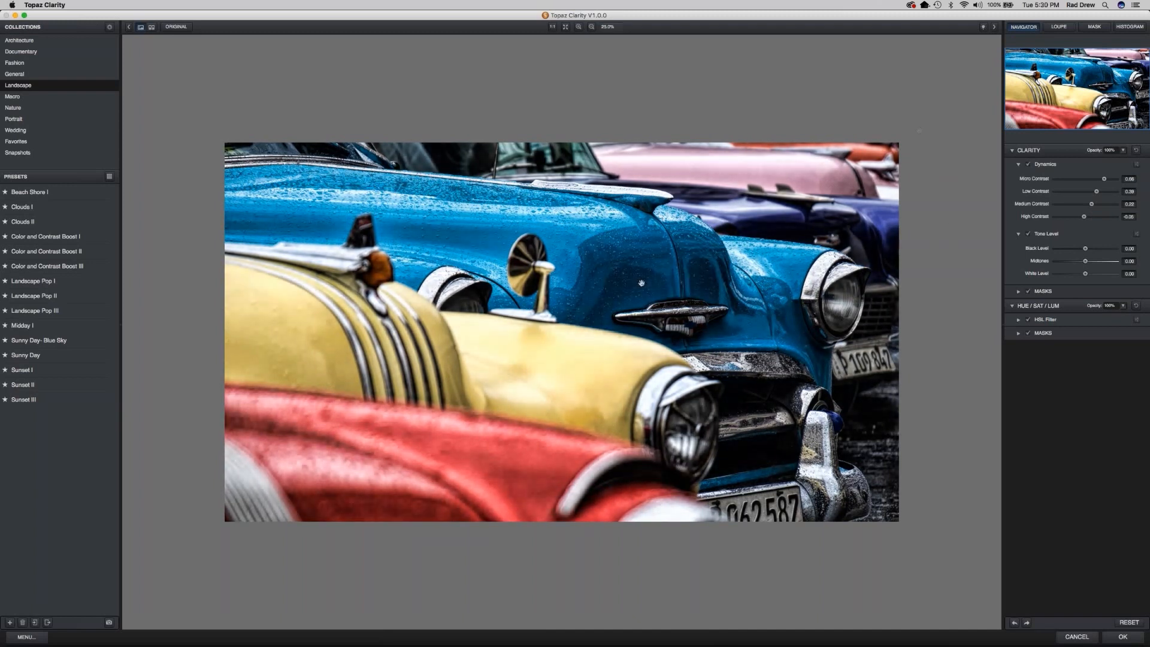
click(1090, 204)
drag(1095, 191, 1101, 178)
Raise the overall saturation in the HSL filter to about 0.16 and apply the Topaz Clarity effect.
click(1011, 306)
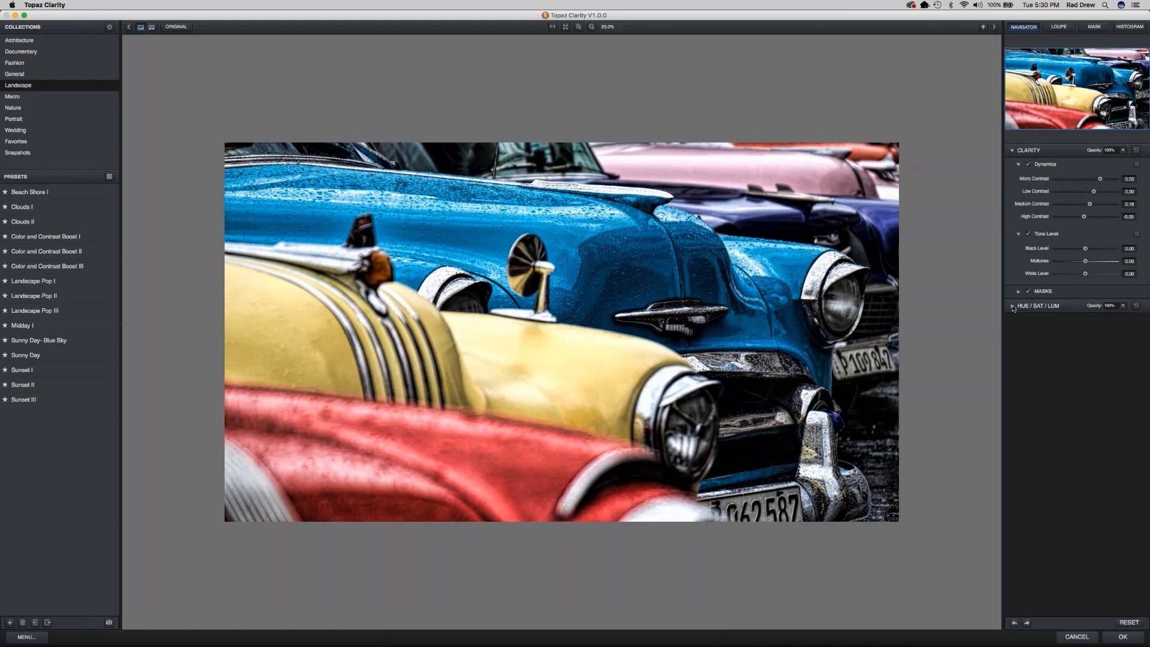
click(1012, 305)
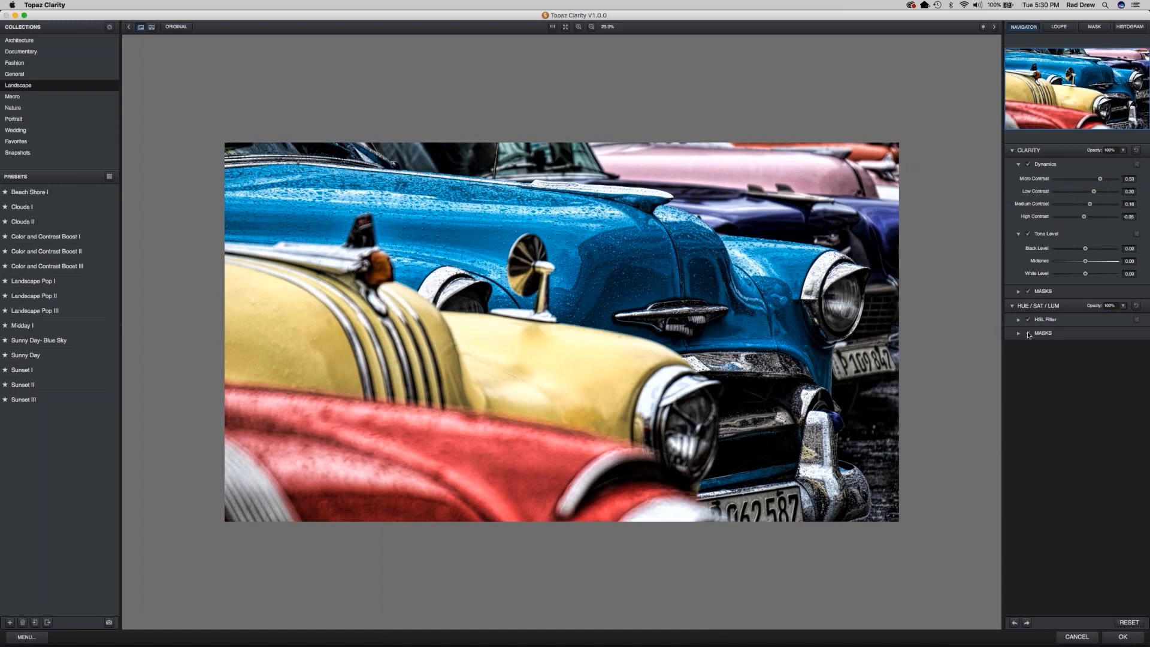
click(1017, 321)
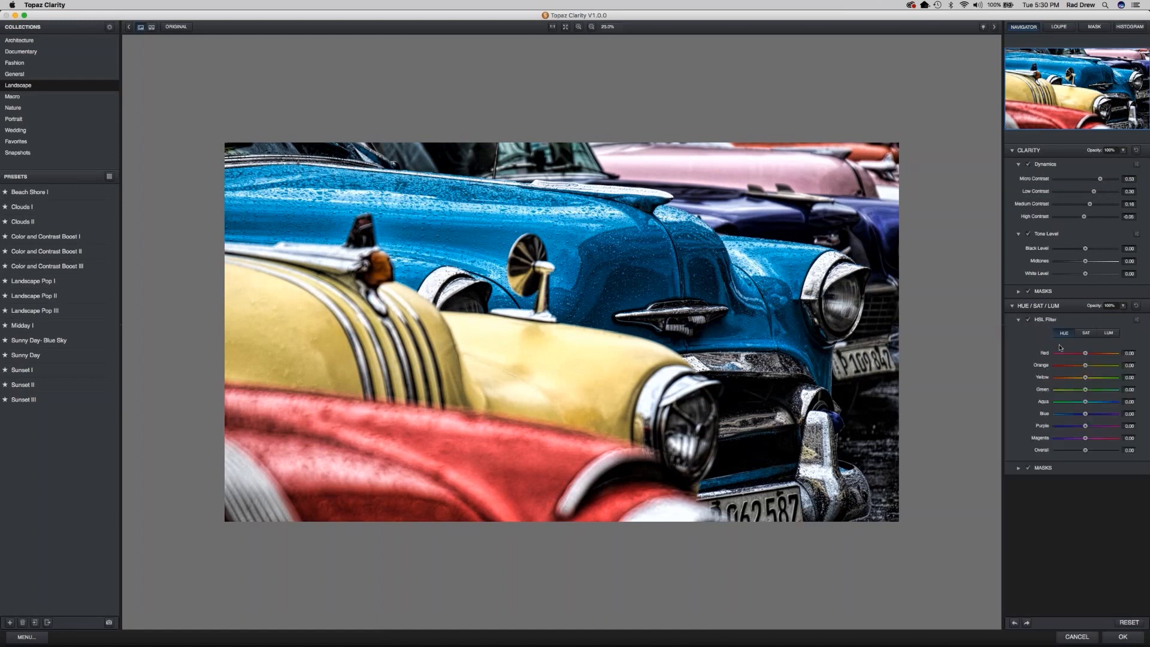
click(1086, 333)
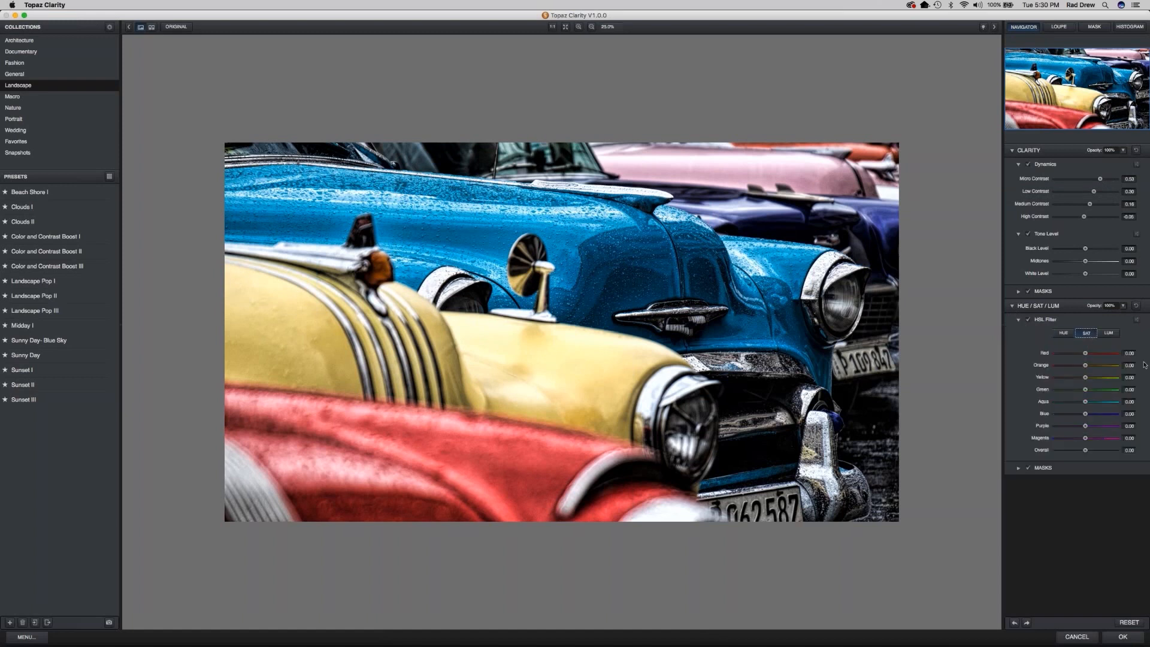
drag(1086, 454, 1088, 453)
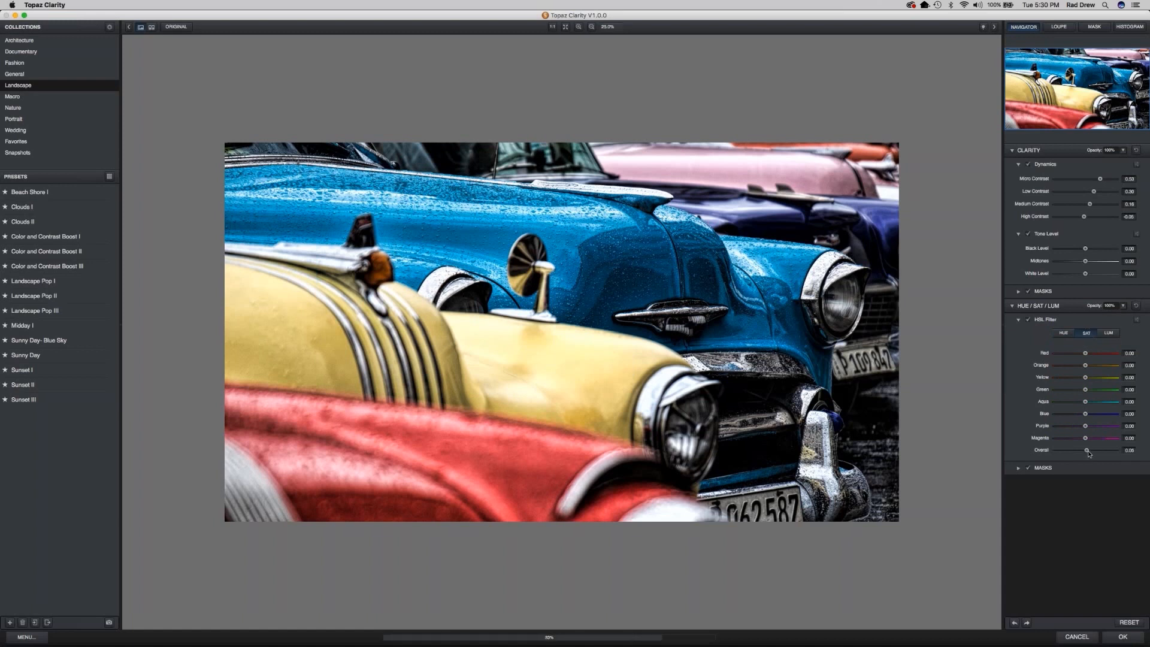
drag(1088, 453, 1090, 454)
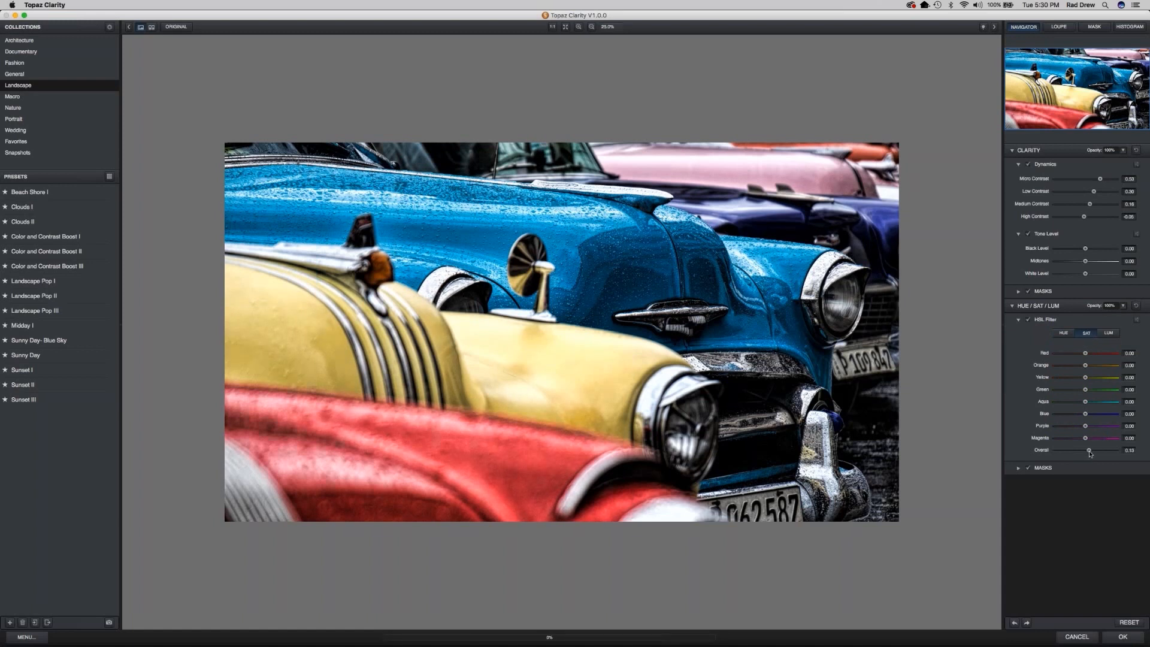
drag(1089, 453, 1091, 453)
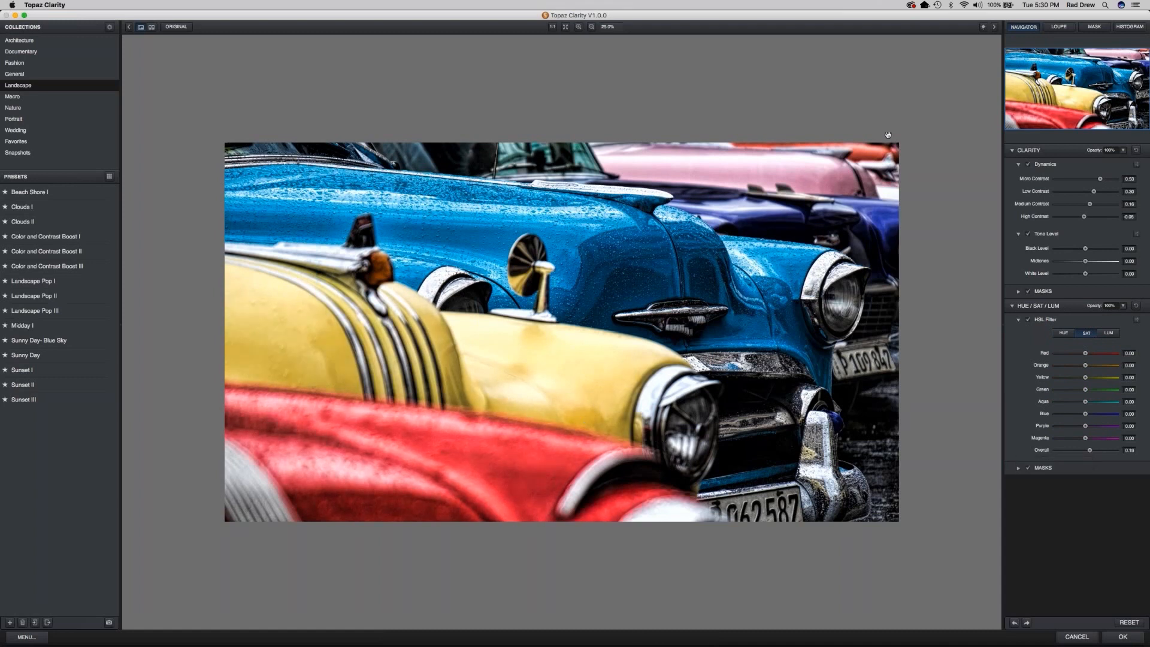
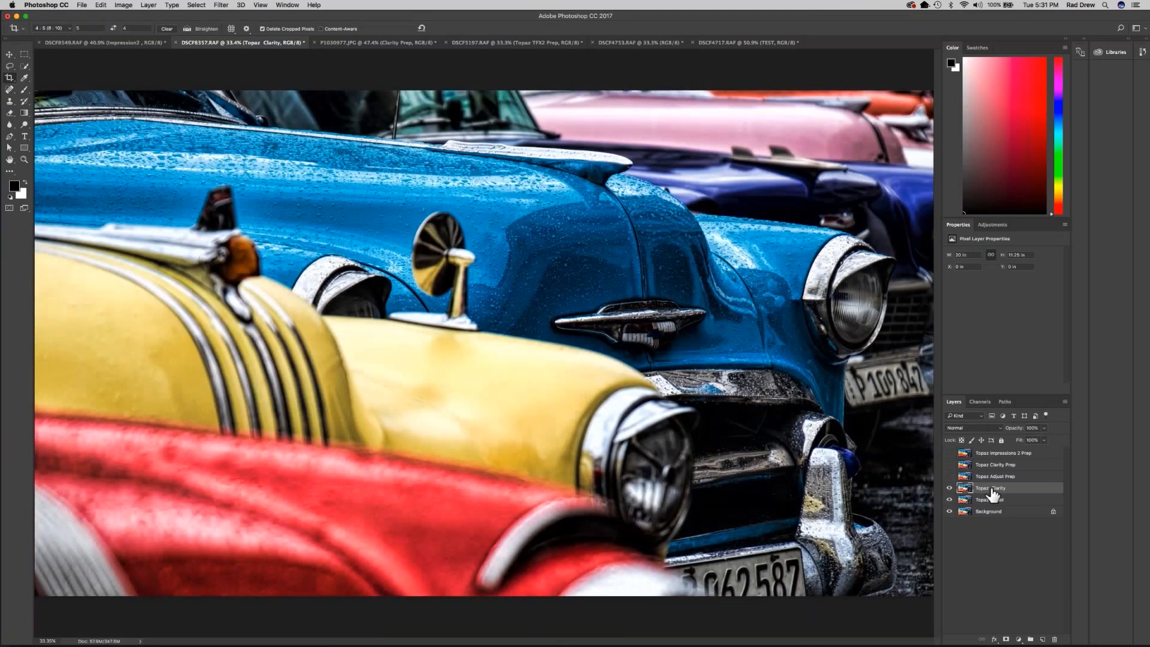
Duplicate the Topaz Clarity layer and name the copy Topaz Impression2.
right_click(991, 487)
click(1032, 313)
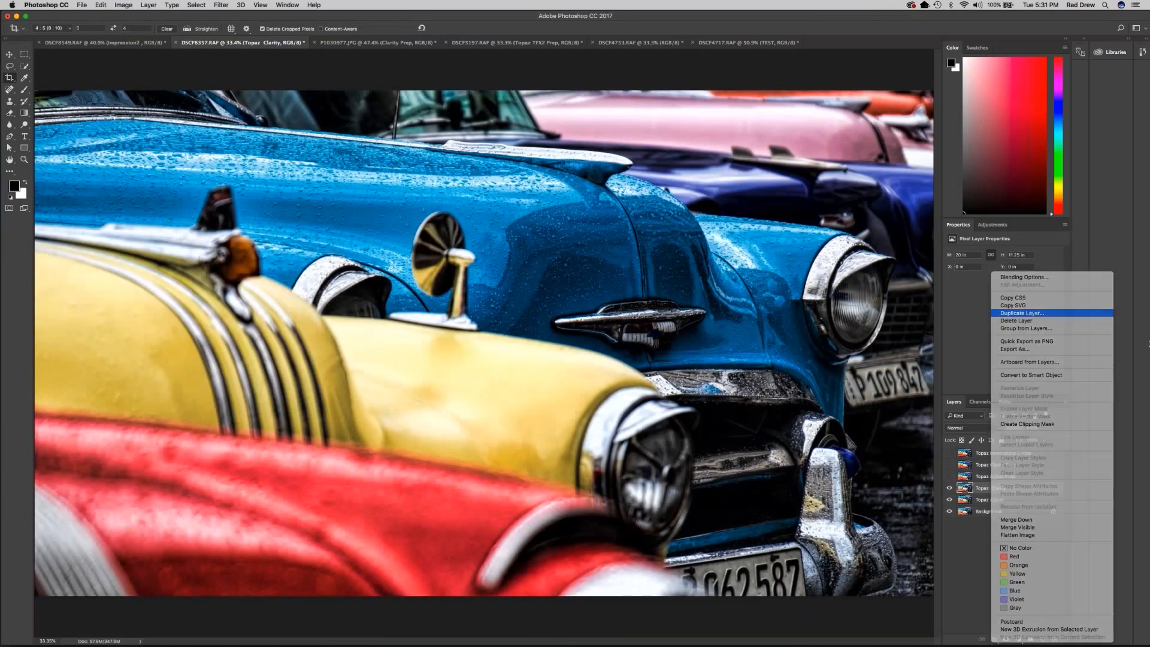
text(To)
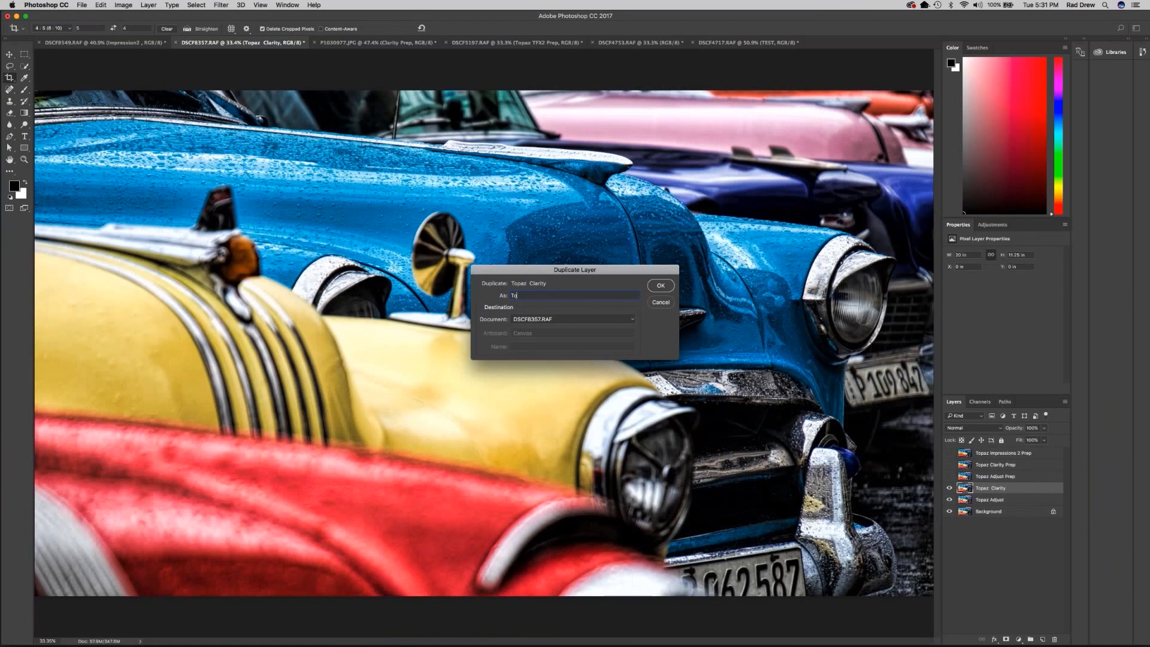
text(paz Impression2)
key(Return)
Run the Topaz Impression 2 filter on the Topaz Impression2 layer.
click(221, 4)
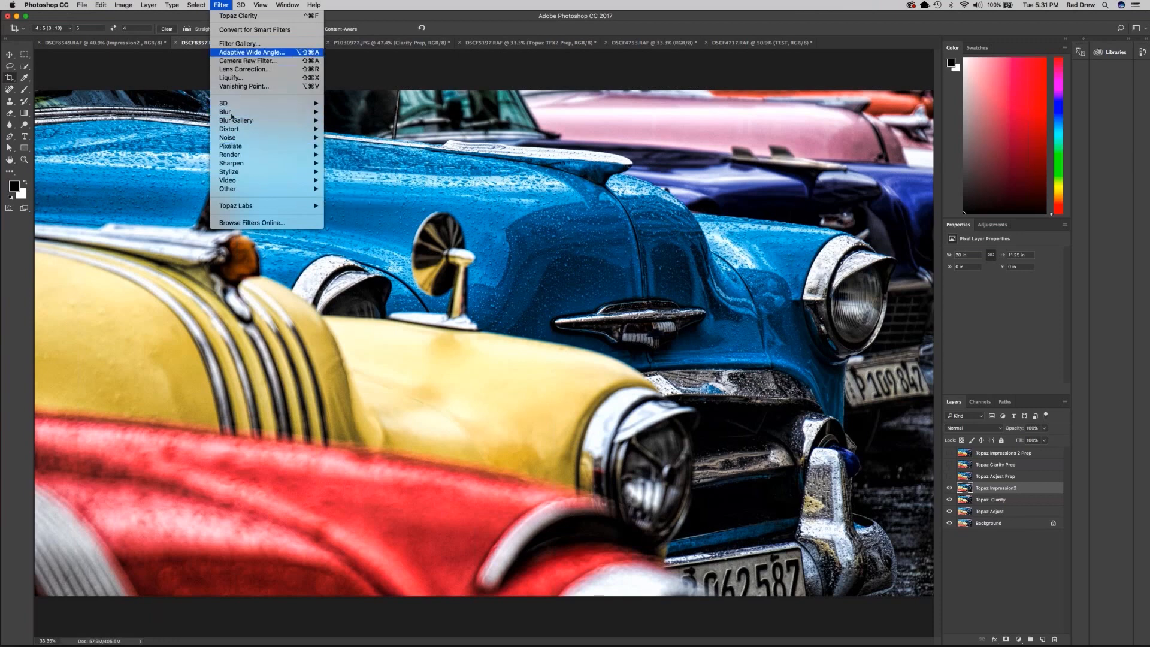
mouse_move(264, 205)
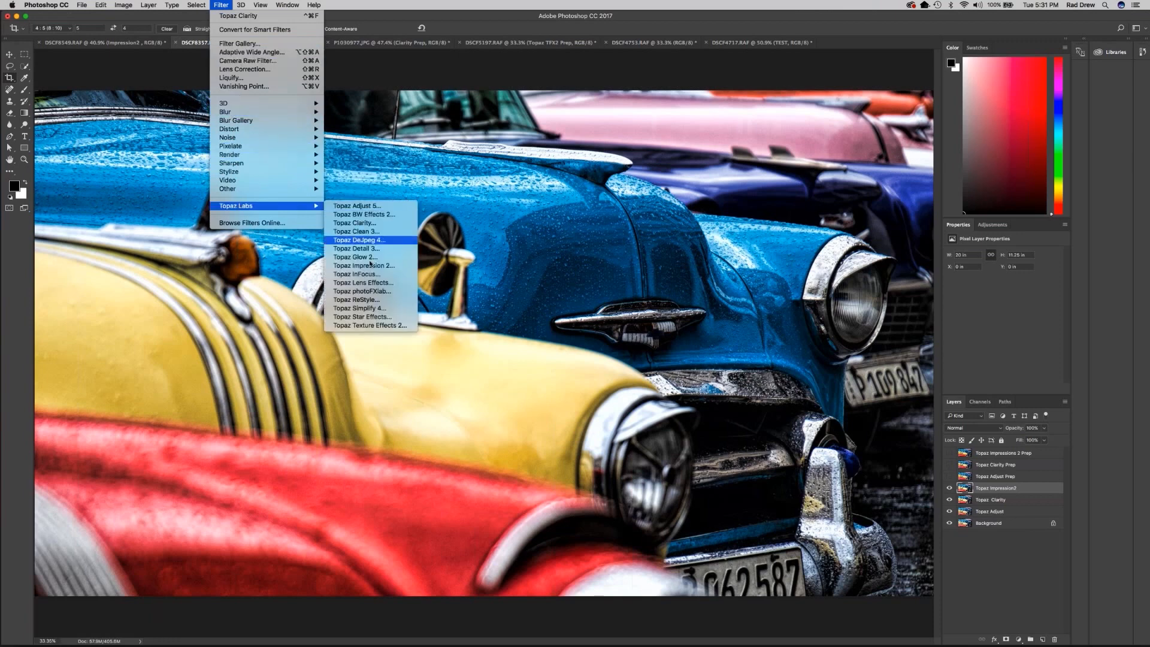
click(365, 266)
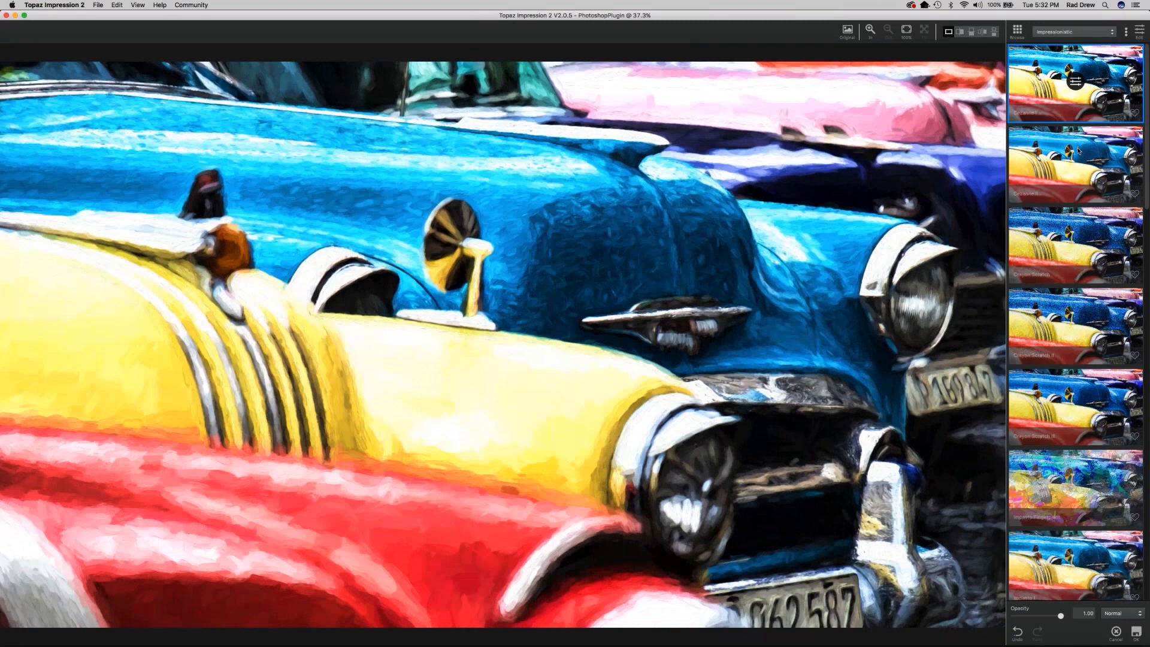
Preview several presets of the Impressionistic collection on the car photo, one after another.
click(1077, 152)
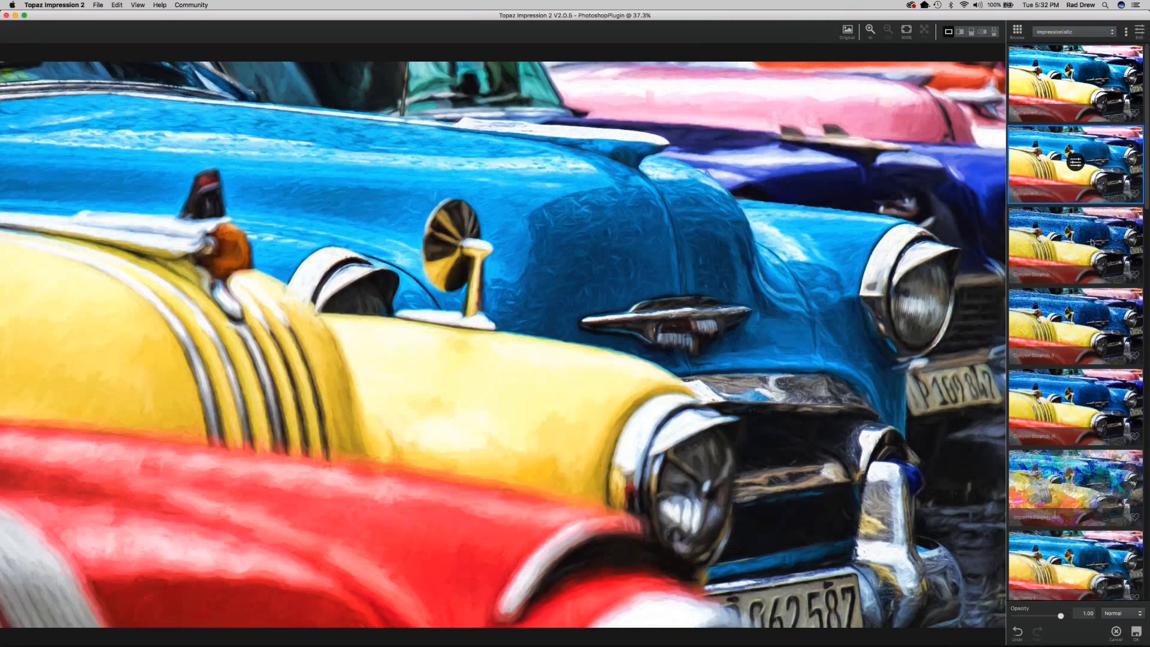
click(1092, 245)
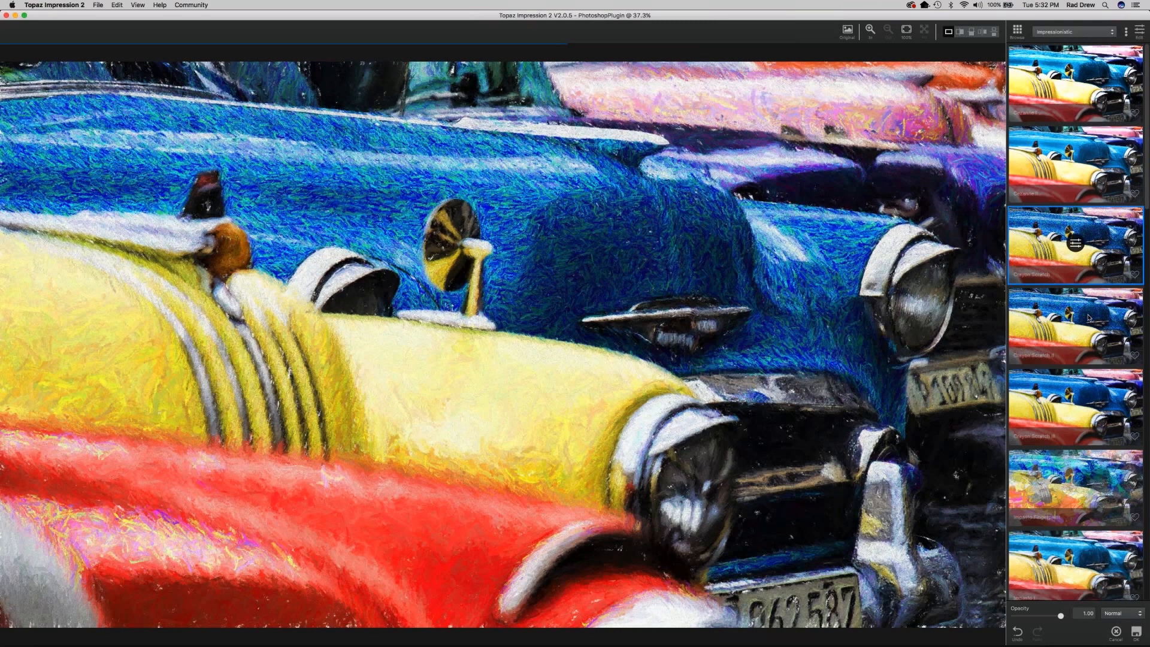
click(1088, 317)
scroll(1078, 498, down, 1)
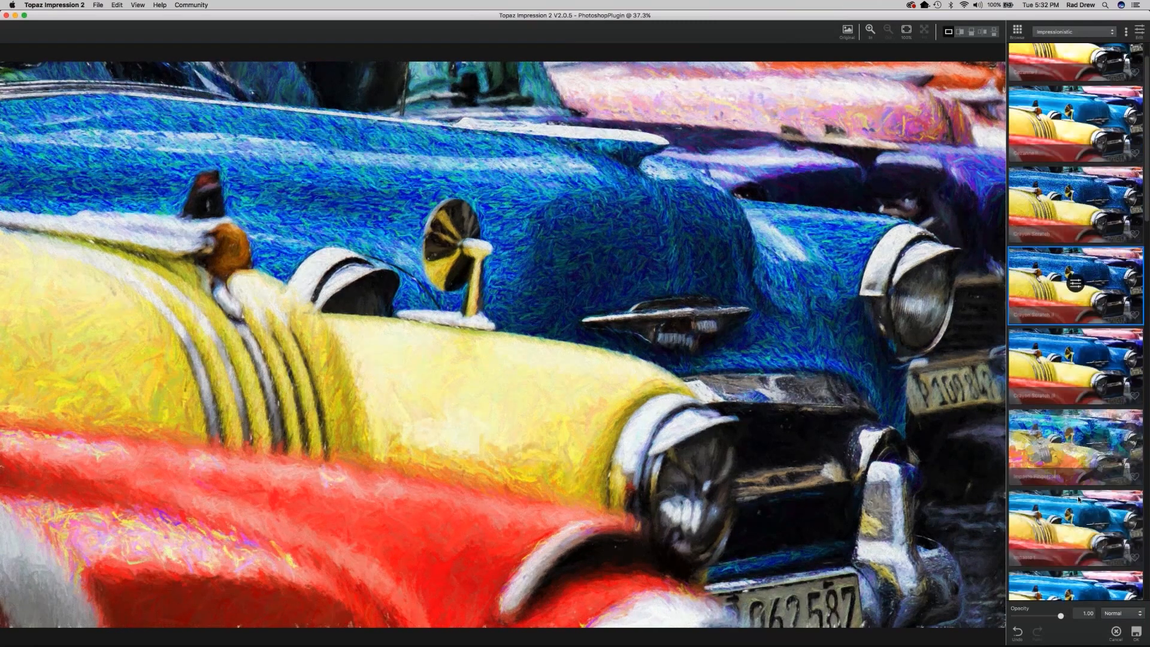
scroll(1078, 499, down, 6)
click(1108, 423)
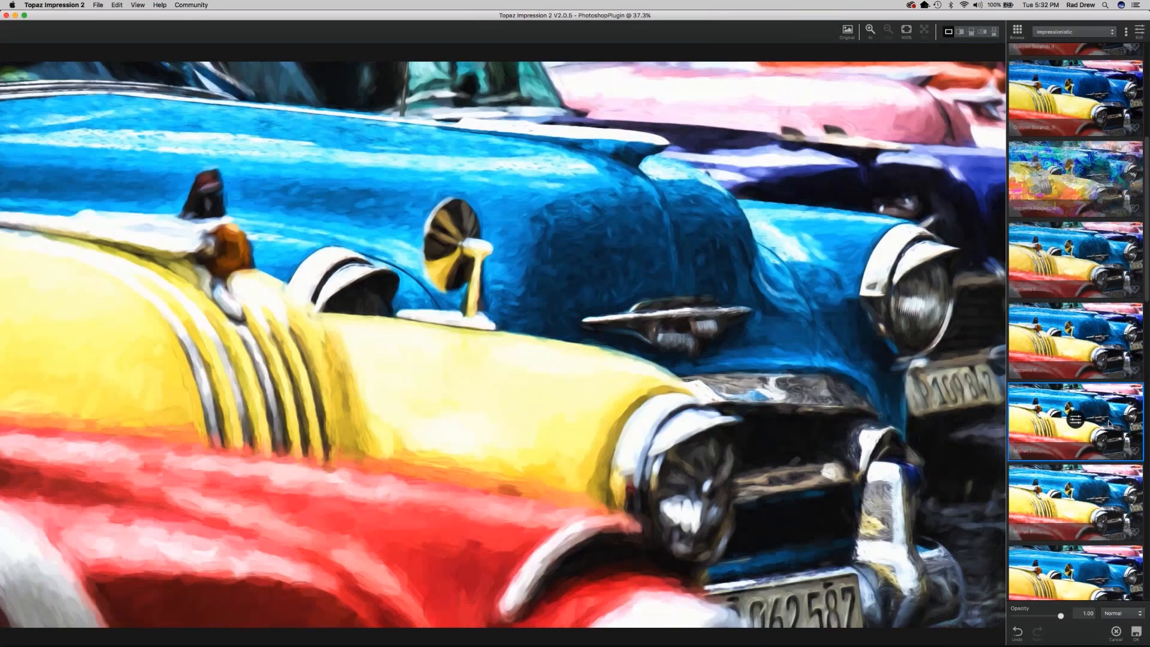
scroll(1108, 419, down, 2)
click(1108, 514)
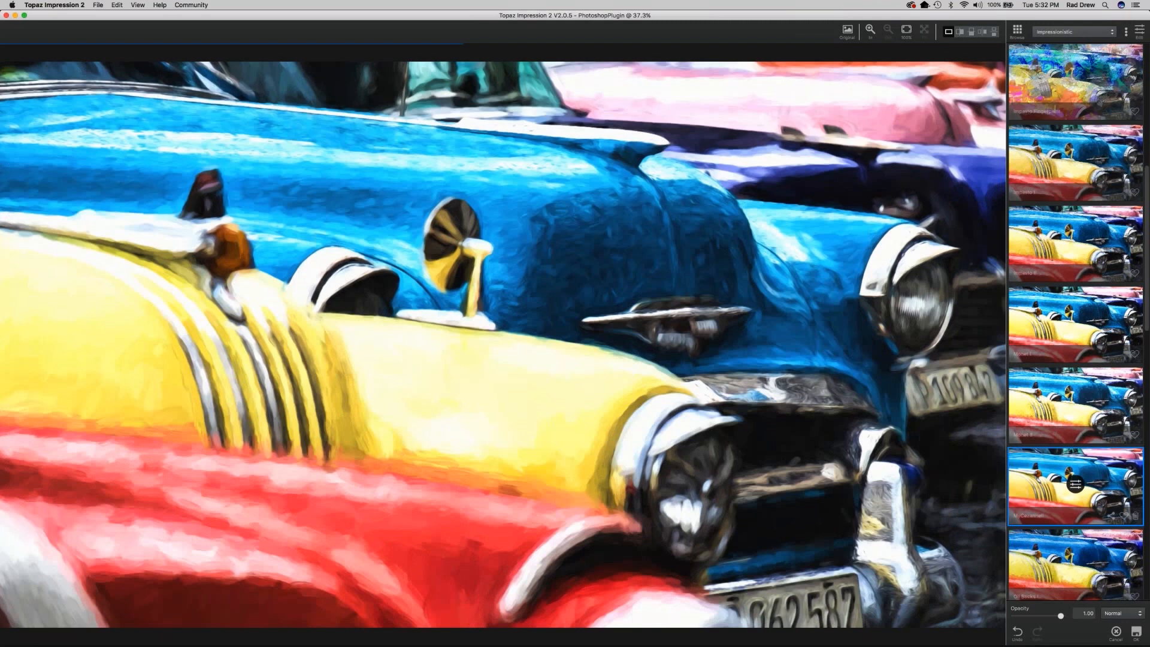
Browse the preset thumbnails throughout the Impressionistic collection, looking for a suitable painterly style for the car photo.
scroll(1082, 540, down, 1)
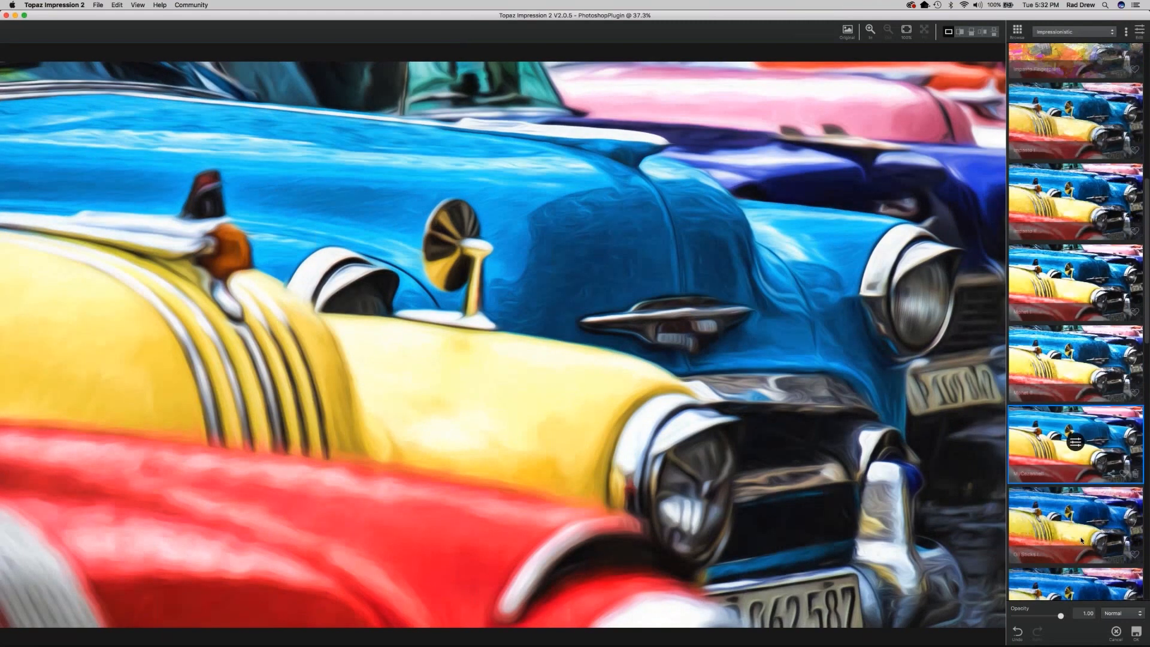
scroll(1081, 539, down, 2)
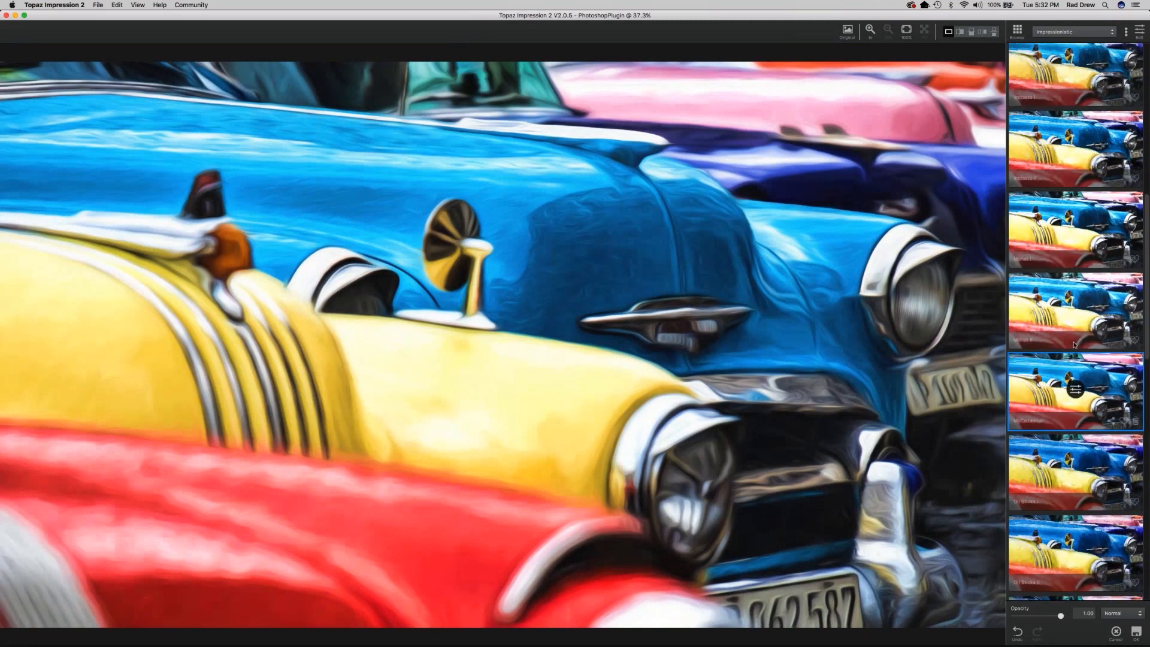
scroll(1074, 345, up, 10)
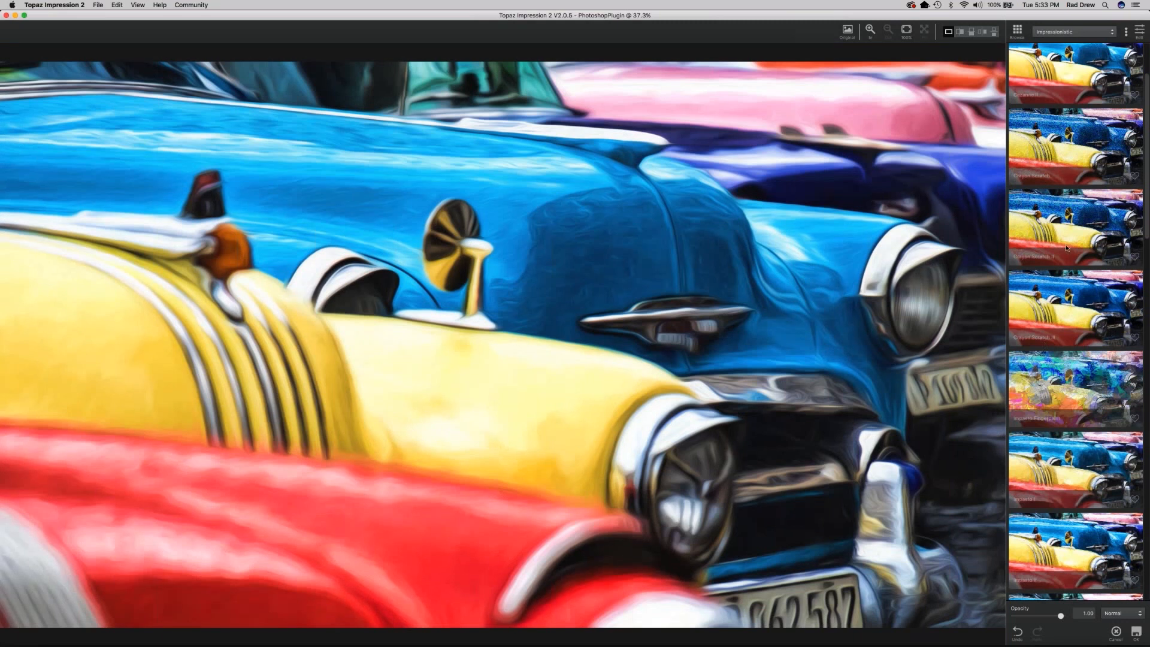
click(1092, 328)
scroll(1084, 338, down, 1)
scroll(1098, 413, down, 2)
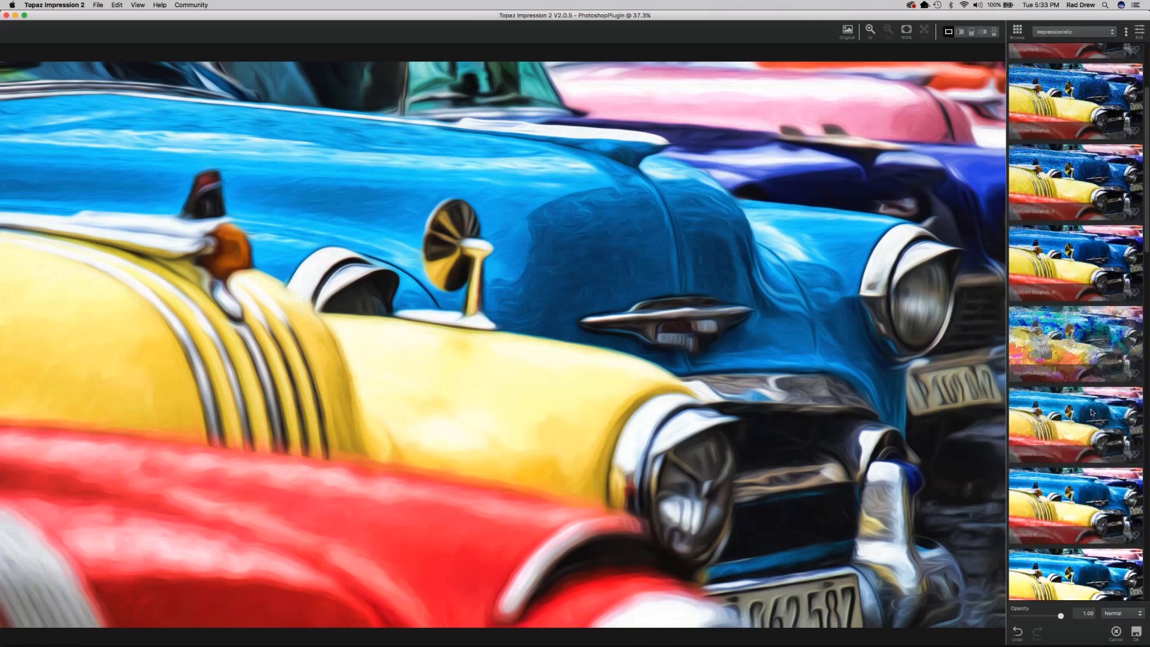
scroll(1091, 412, down, 2)
scroll(1069, 402, down, 2)
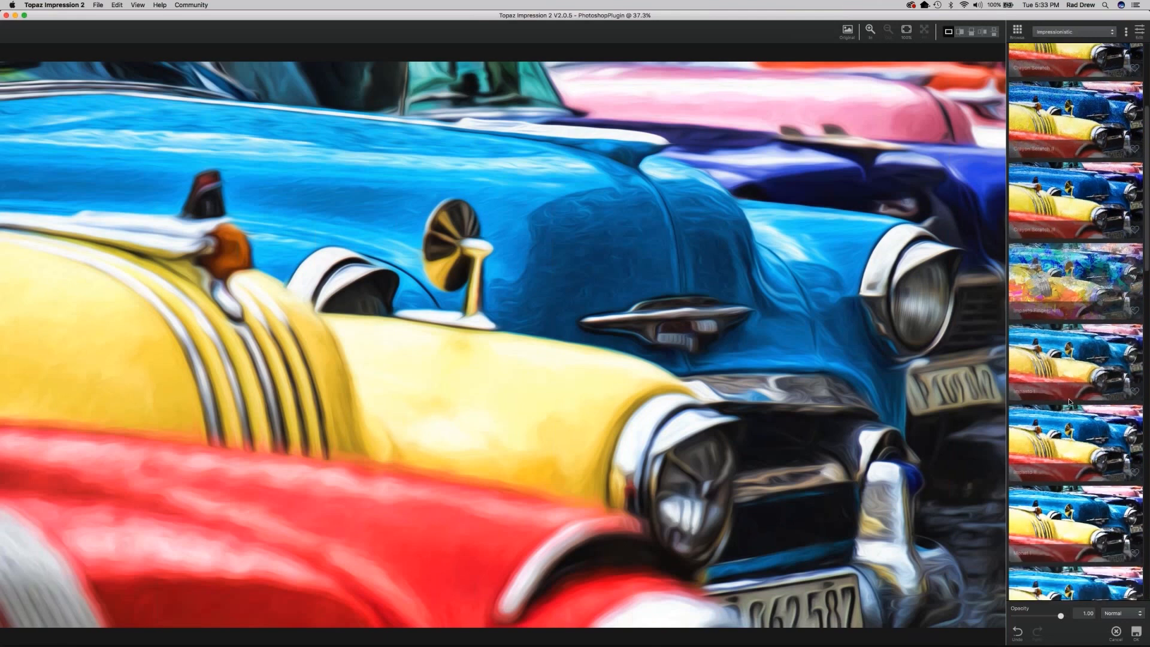
scroll(1069, 402, down, 6)
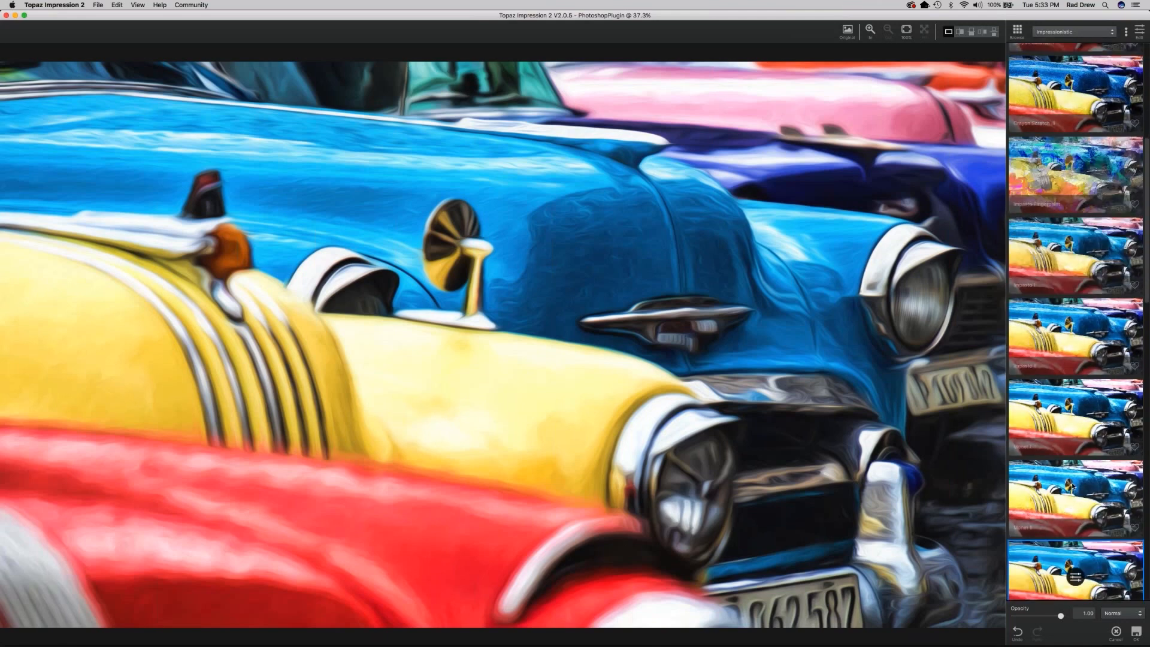
scroll(1072, 483, down, 5)
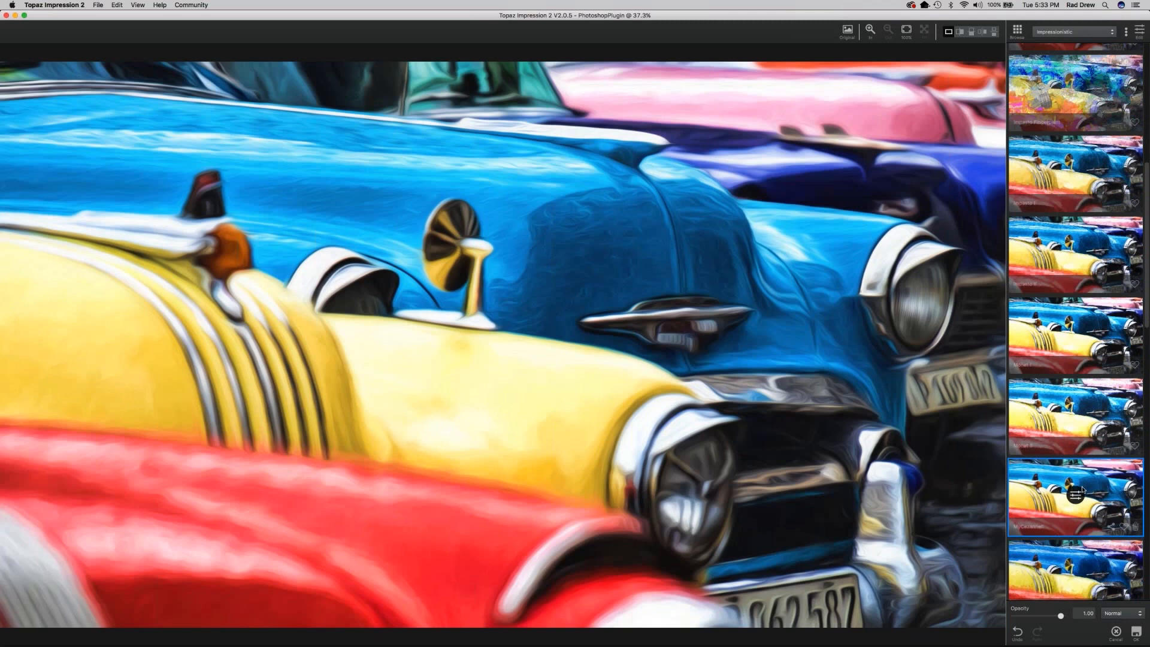
scroll(1083, 490, down, 8)
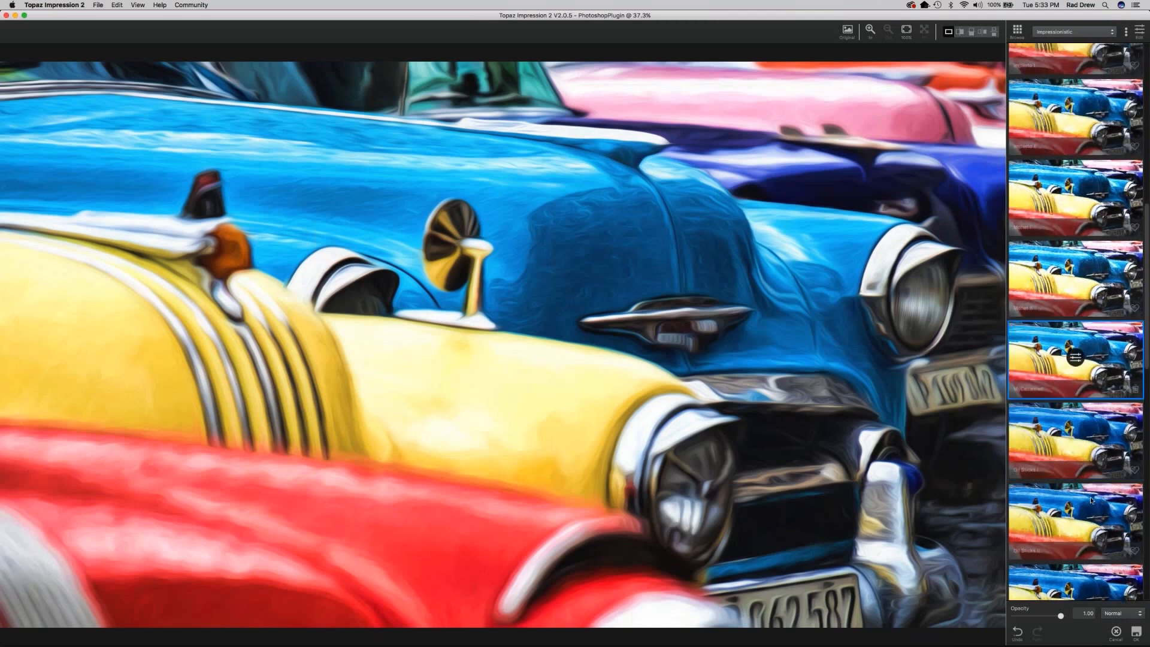
scroll(1091, 500, down, 8)
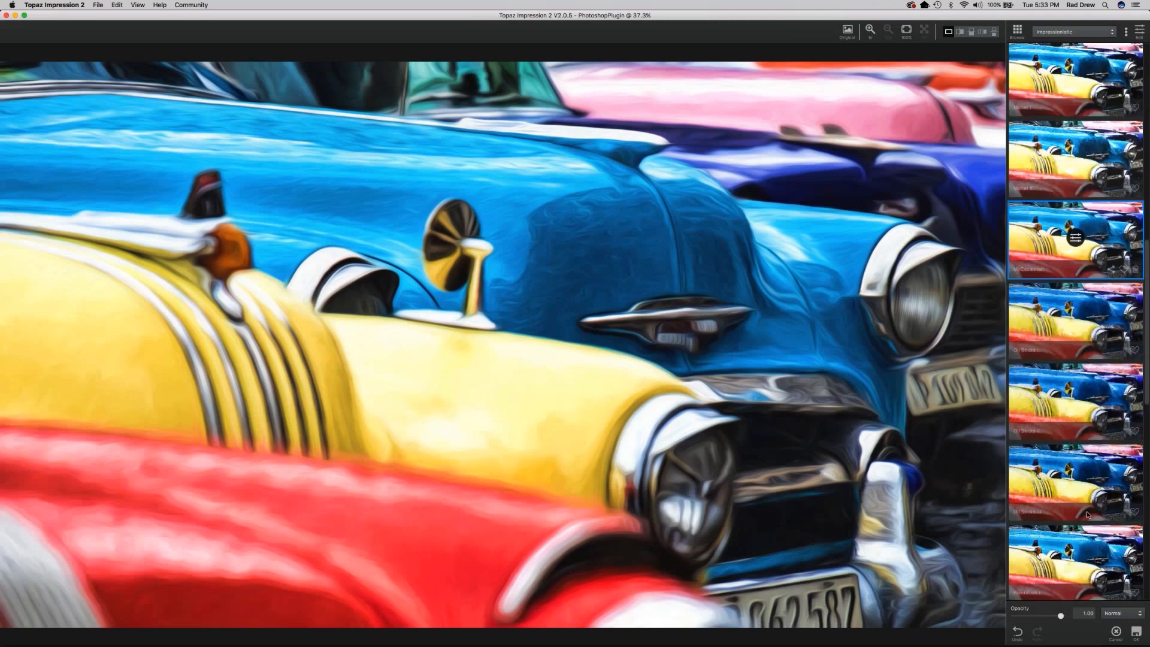
scroll(1076, 510, down, 1)
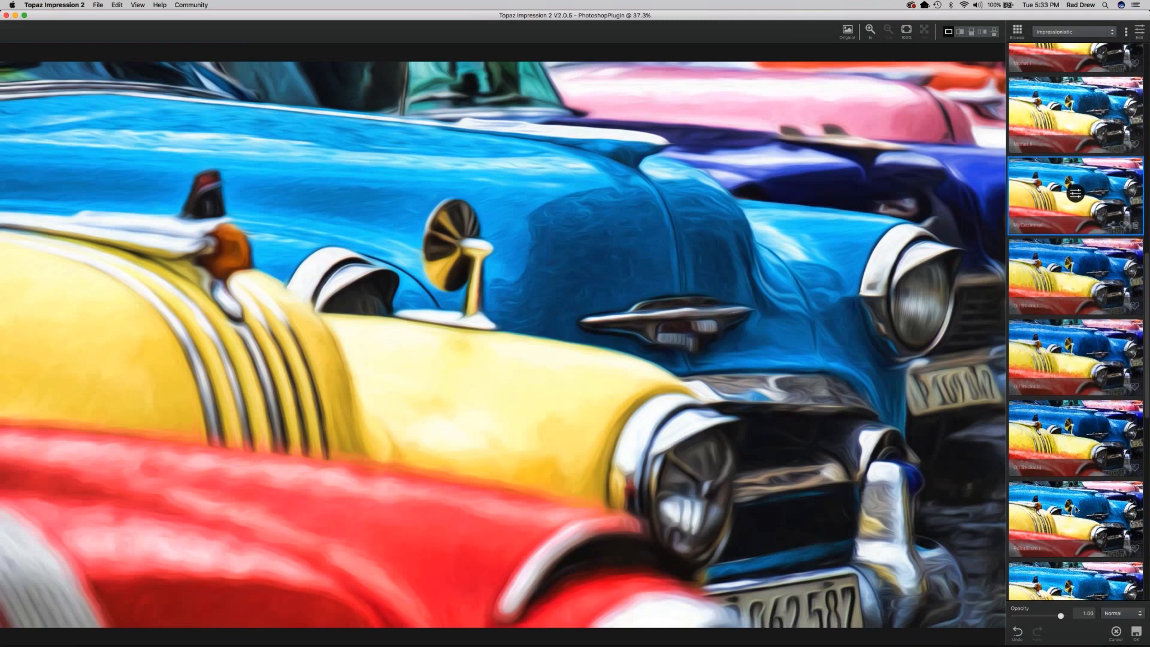
scroll(1076, 510, down, 2)
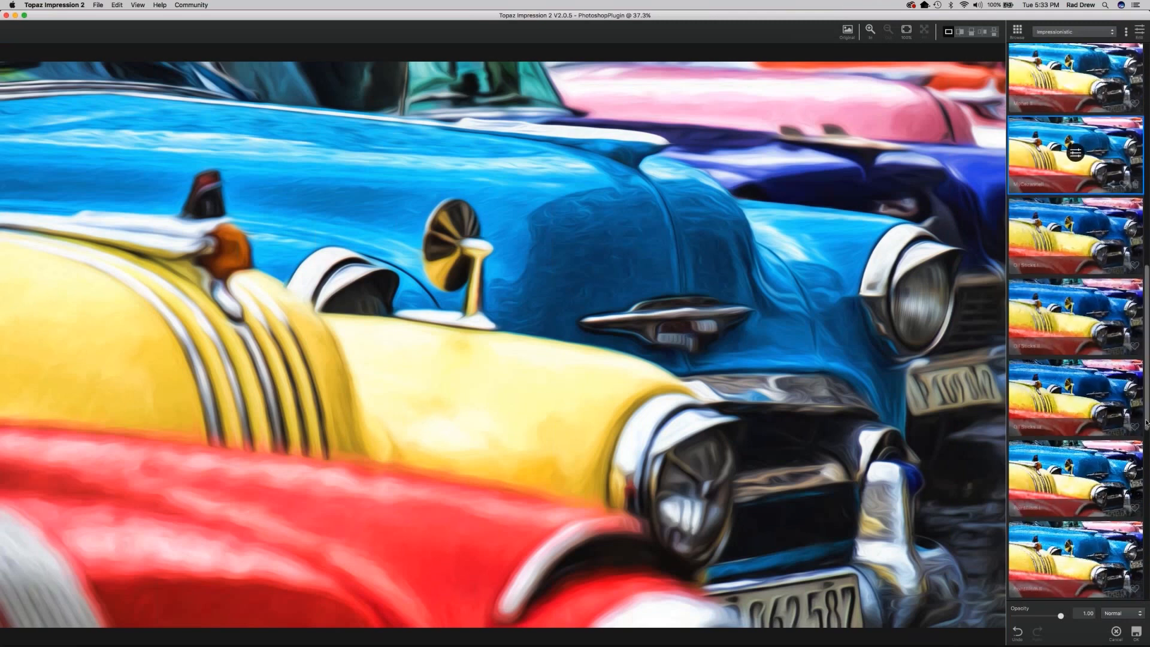
drag(1145, 422, 1146, 495)
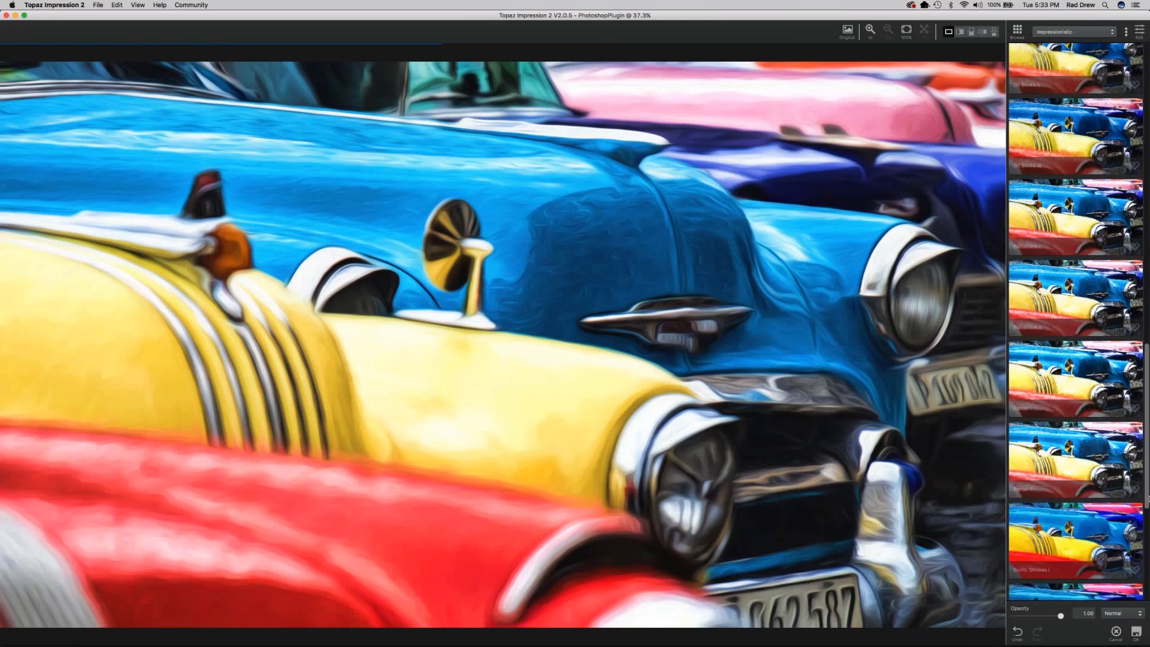
Preview a preset near the end of the Impressionistic collection on the car photo, and look over the neighbouring presets.
click(1085, 458)
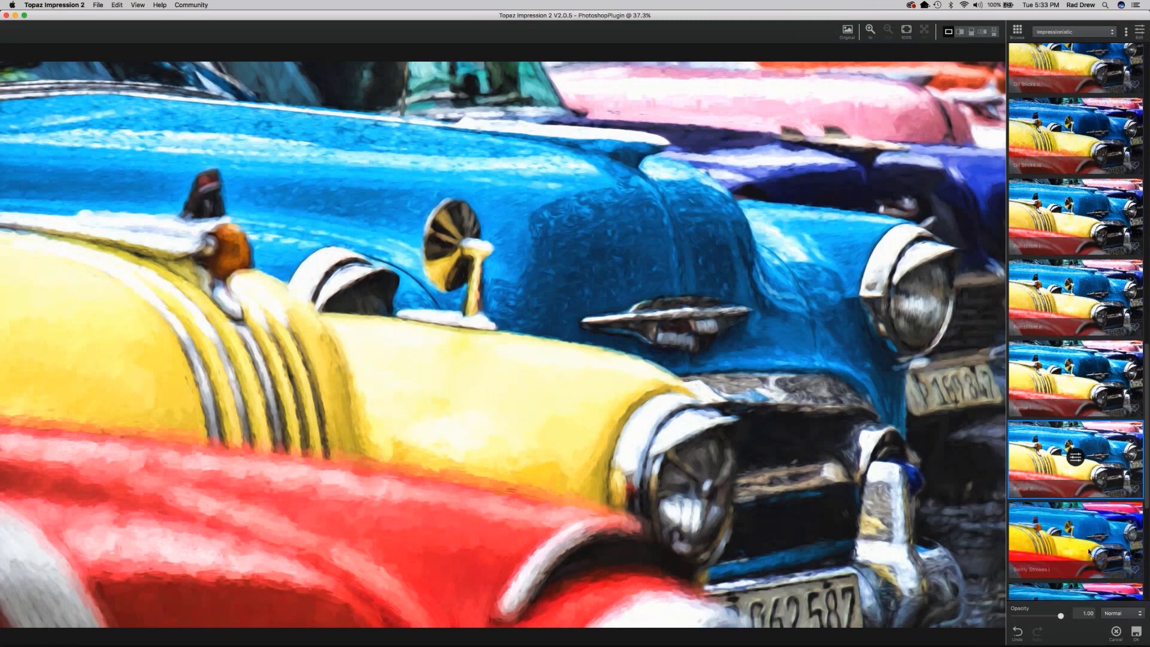
scroll(1089, 551, down, 3)
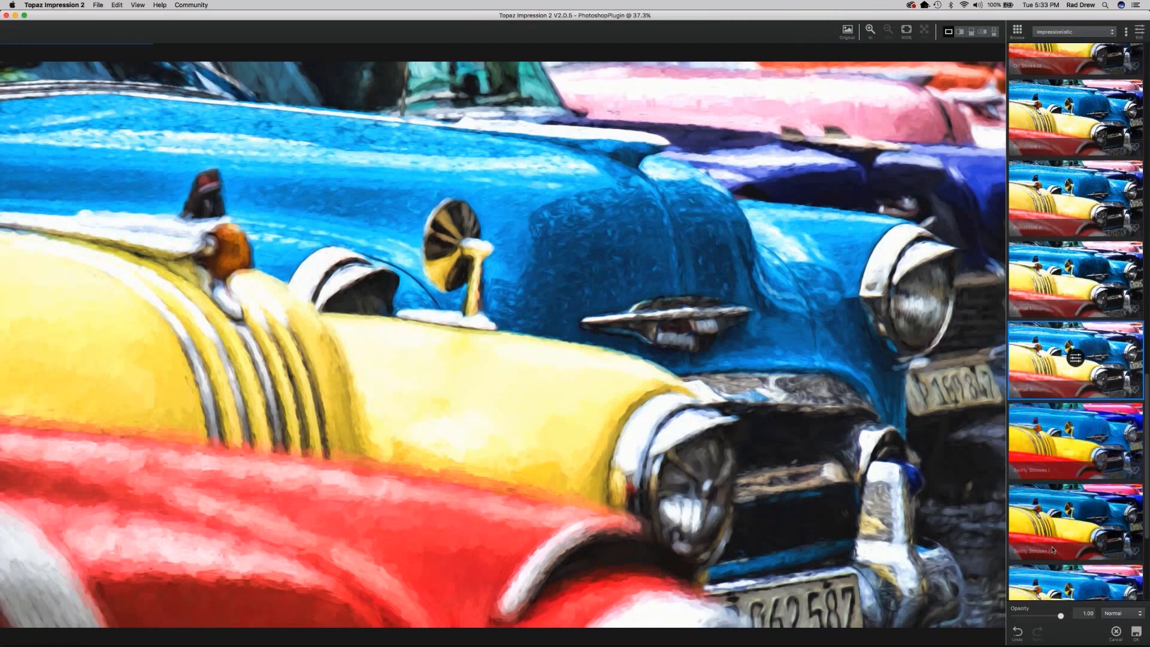
scroll(1065, 92, down, 3)
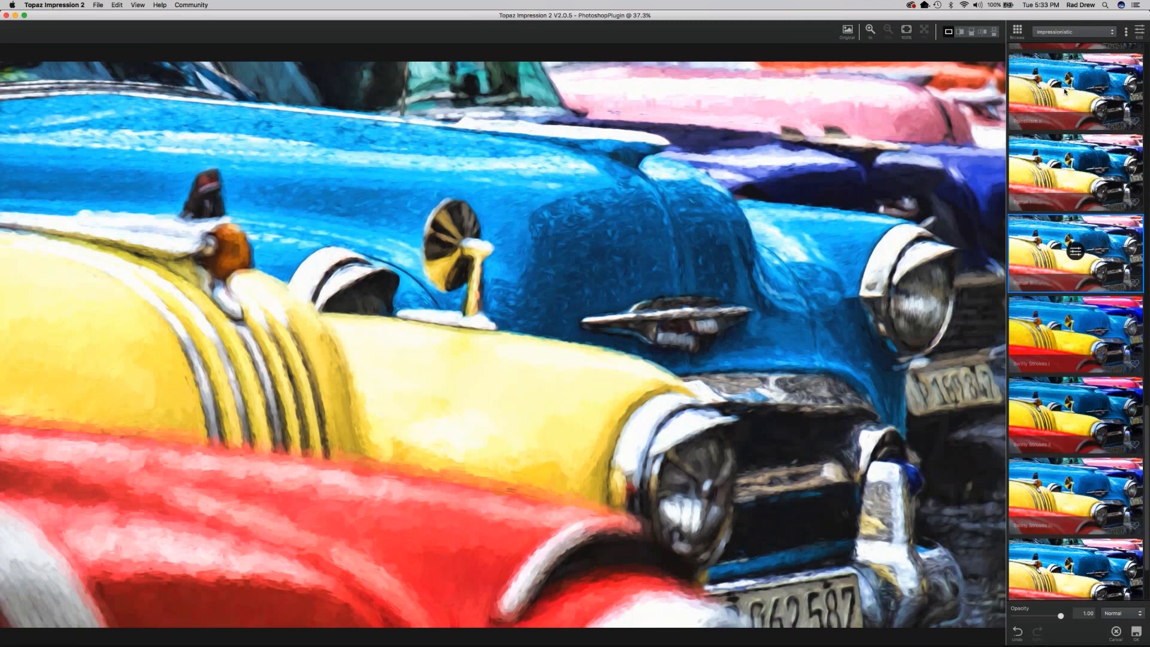
scroll(1069, 91, up, 1)
scroll(1069, 90, up, 10)
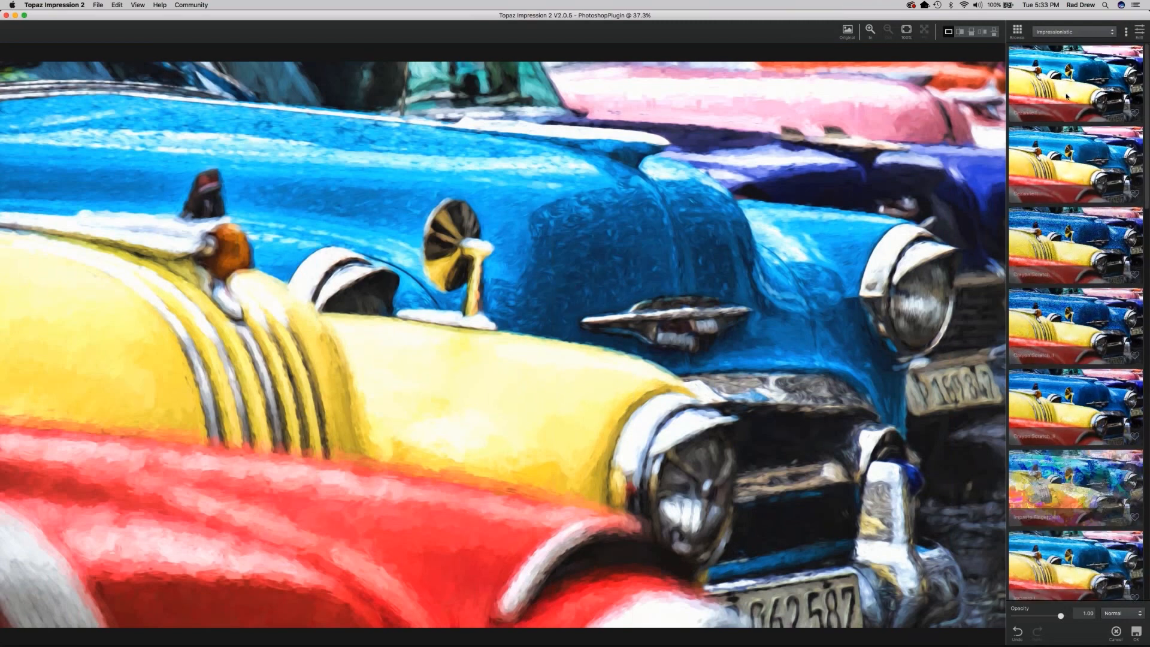
Search the effects by name for "degas" and apply the Degas Dancers II preset to the car photo.
click(1126, 33)
click(1092, 47)
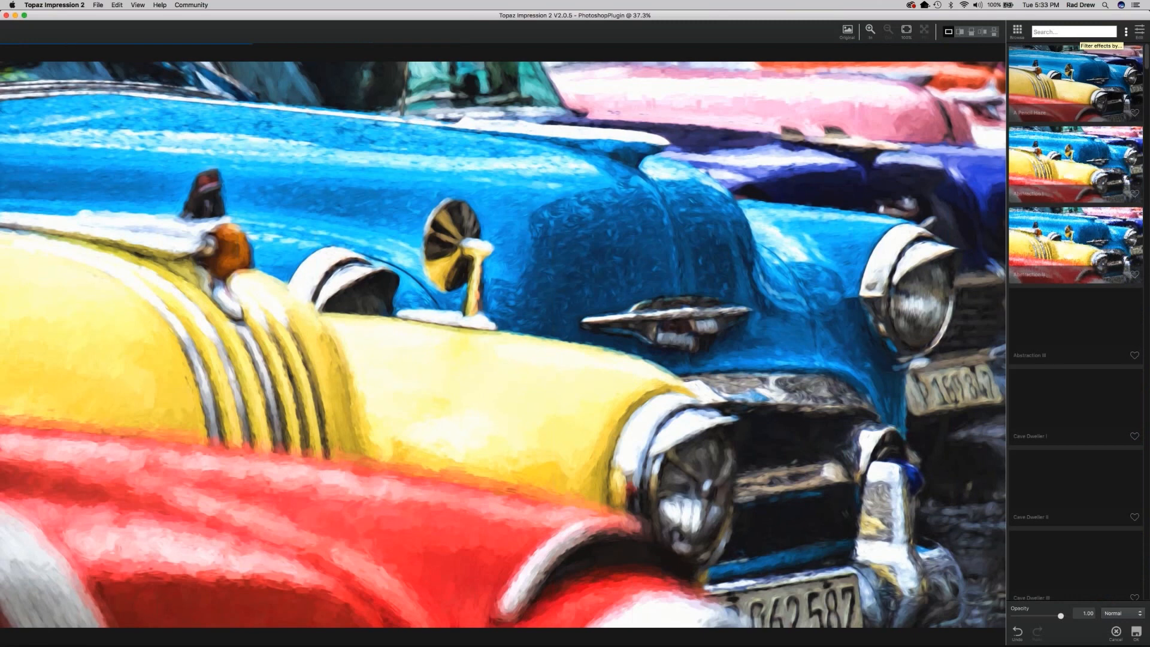
click(1065, 33)
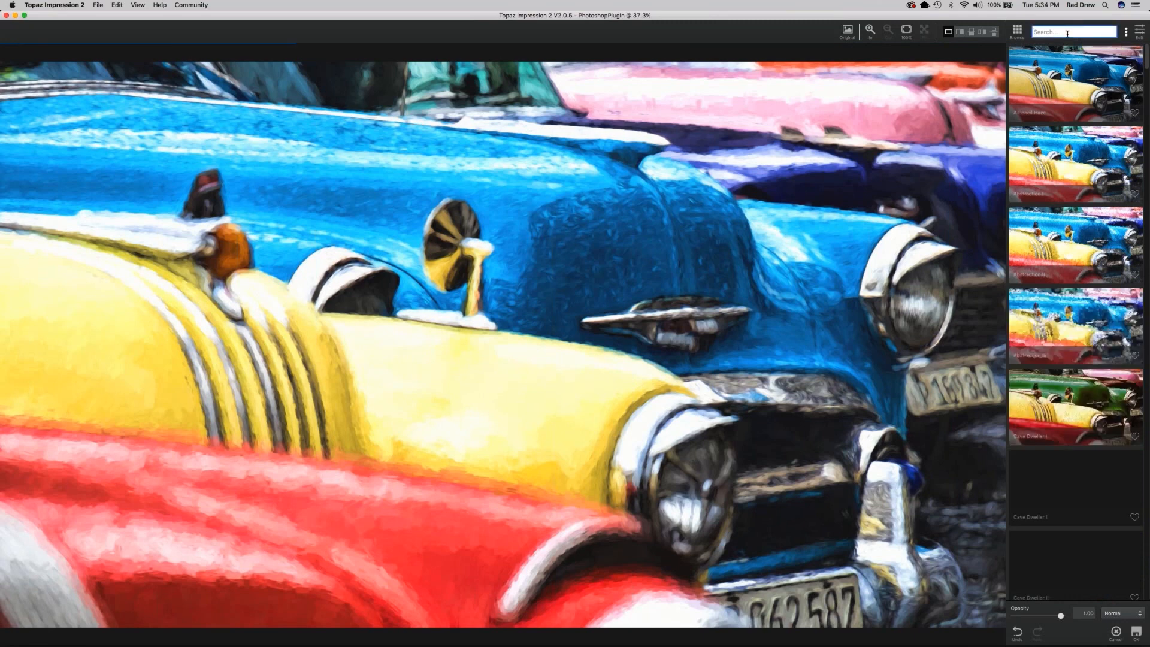
text(degas)
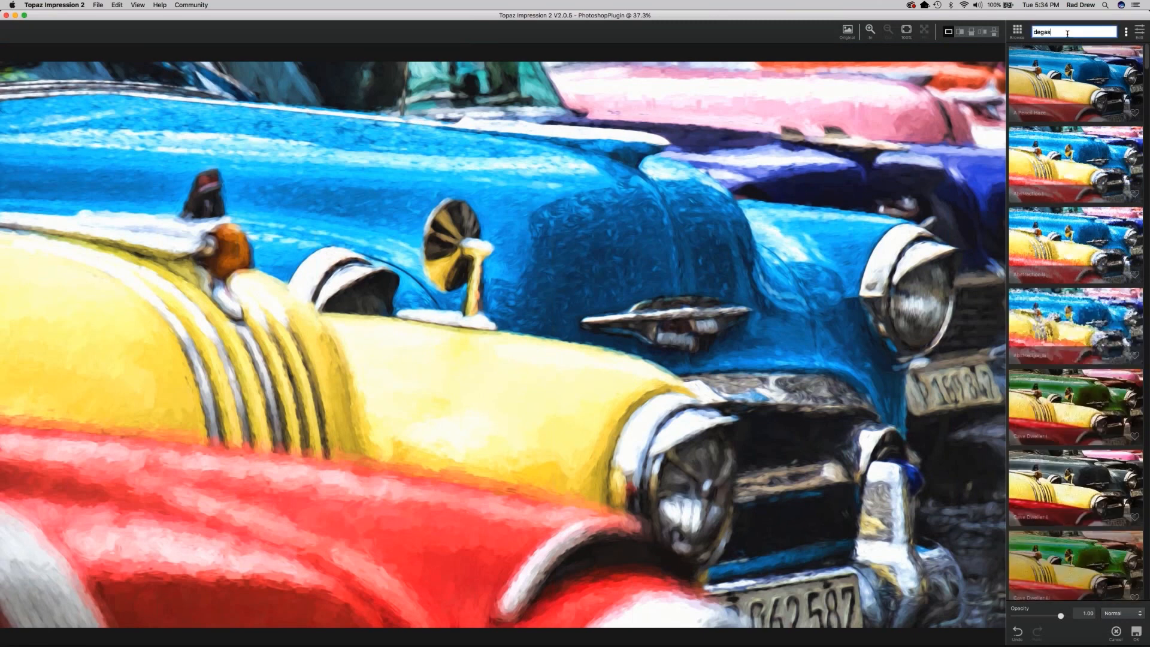
key(Return)
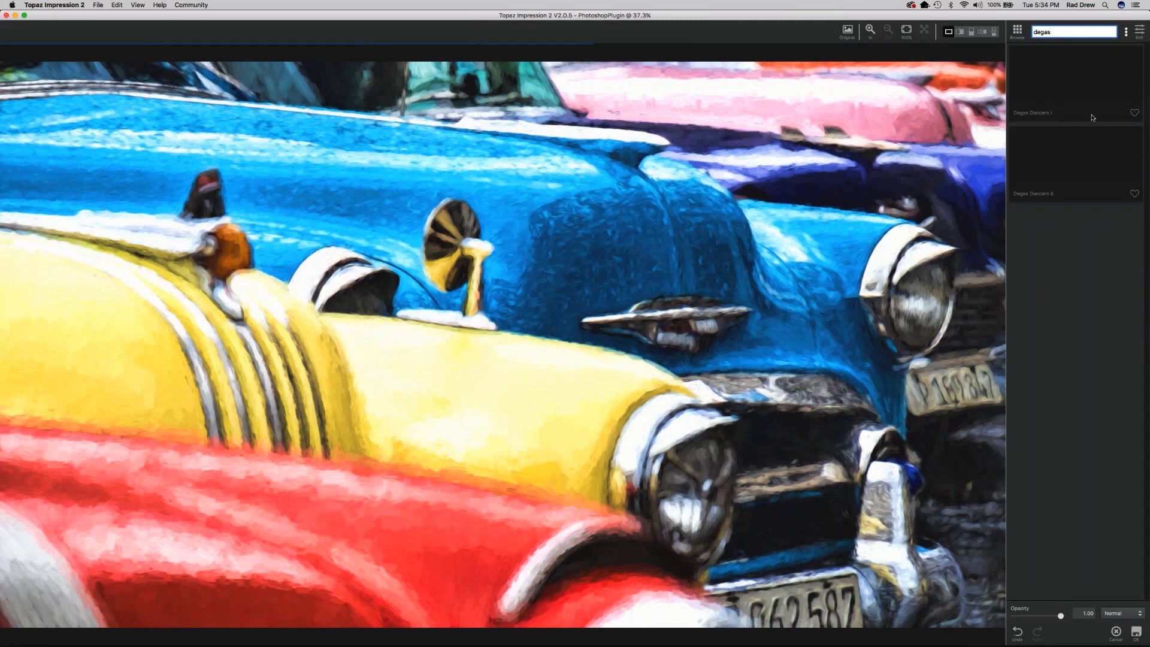
click(1058, 160)
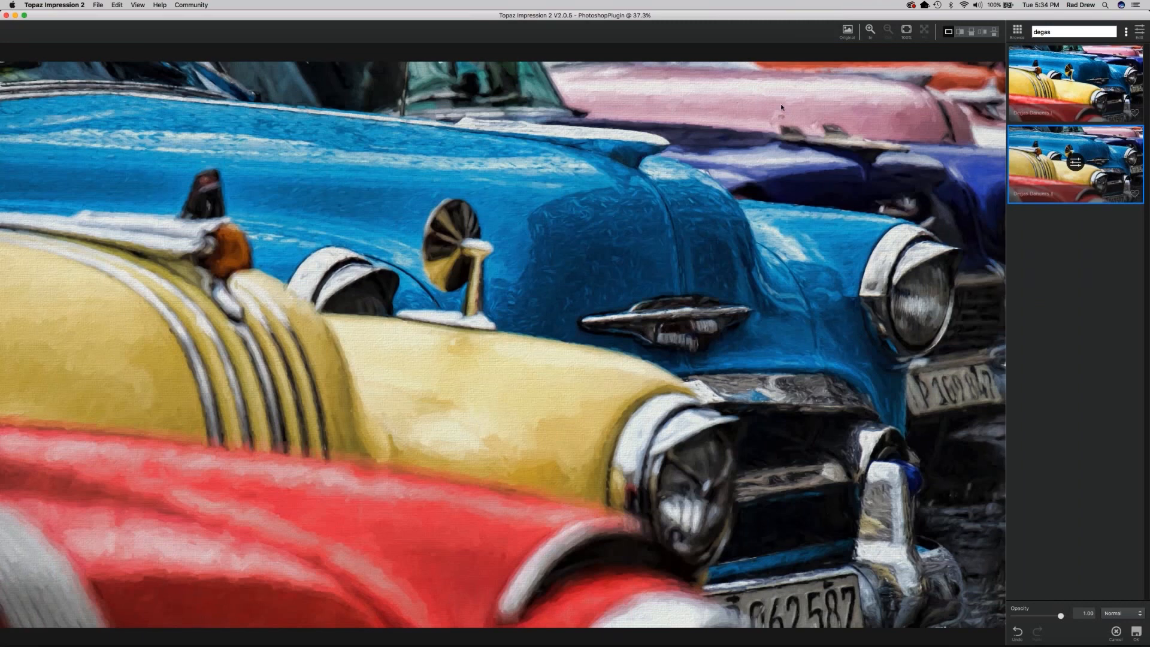
Open the Degas Dancers II settings for editing, try several brush types and select the type06 stroke.
click(1075, 163)
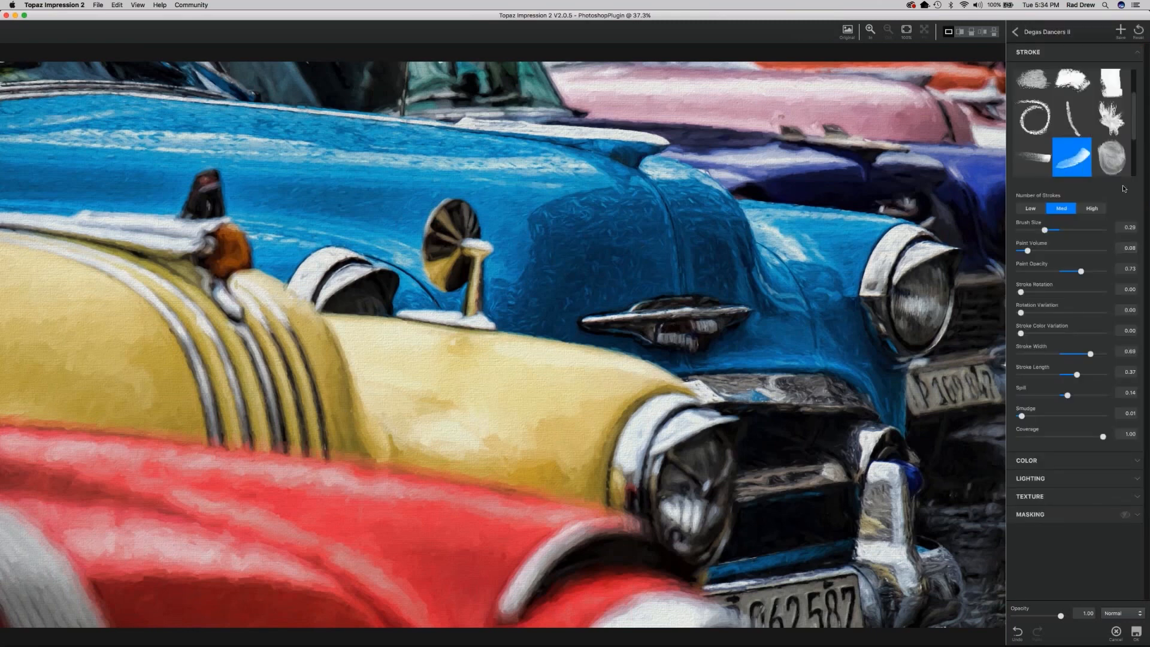
click(1070, 116)
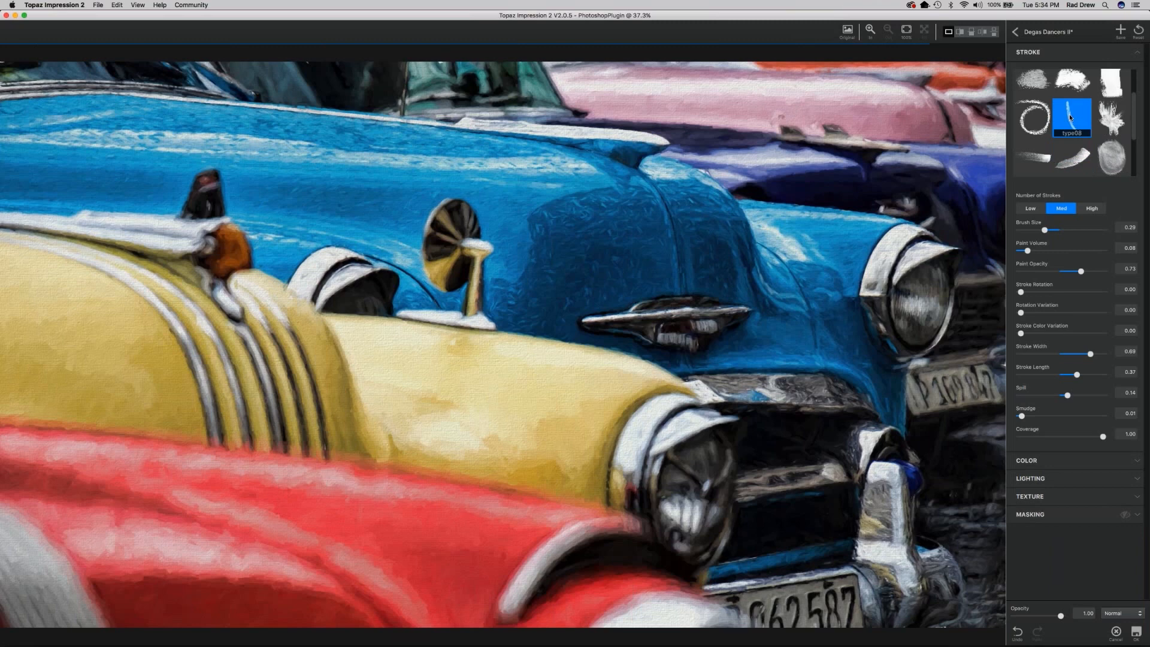
click(1036, 87)
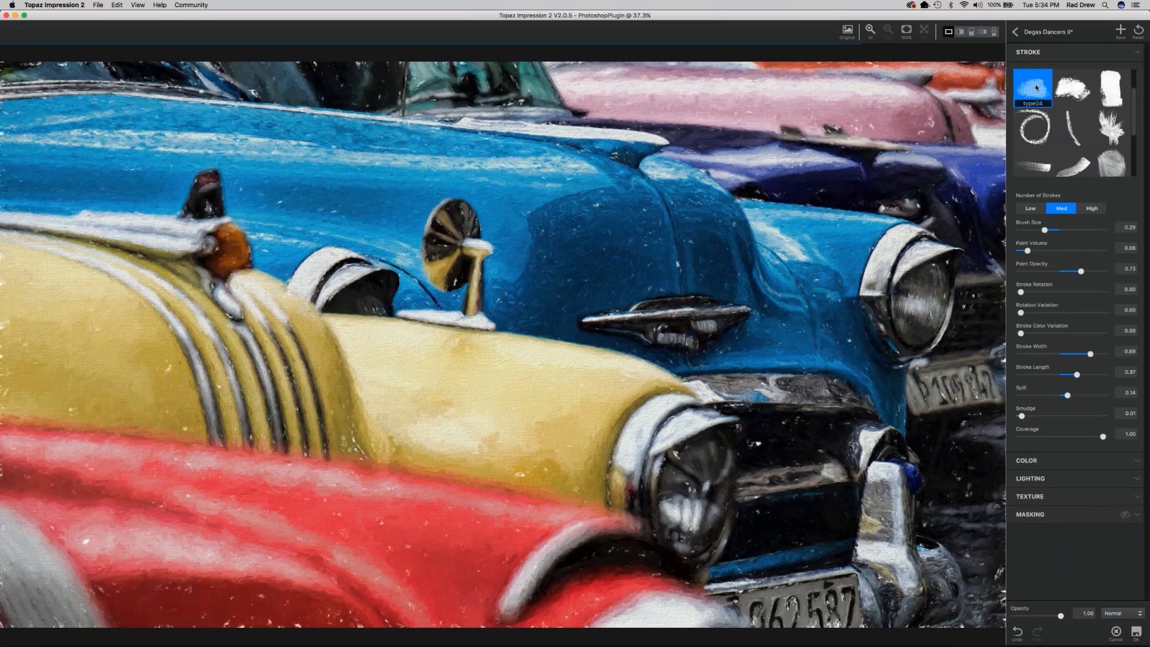
scroll(1036, 87, up, 2)
click(1078, 97)
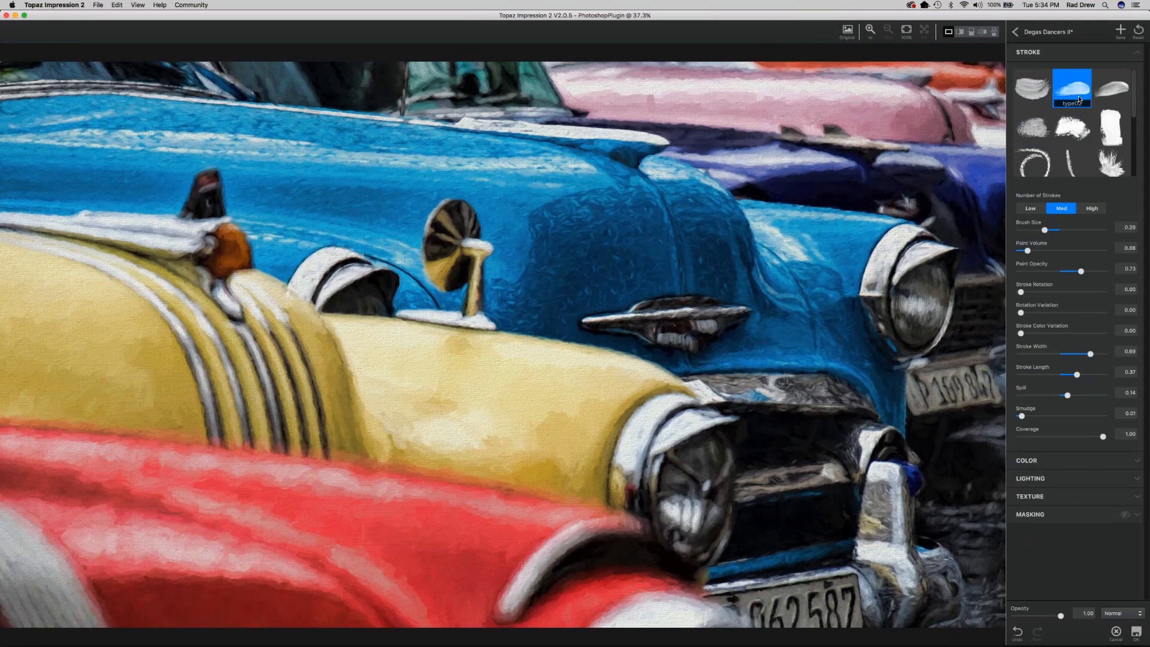
click(1111, 88)
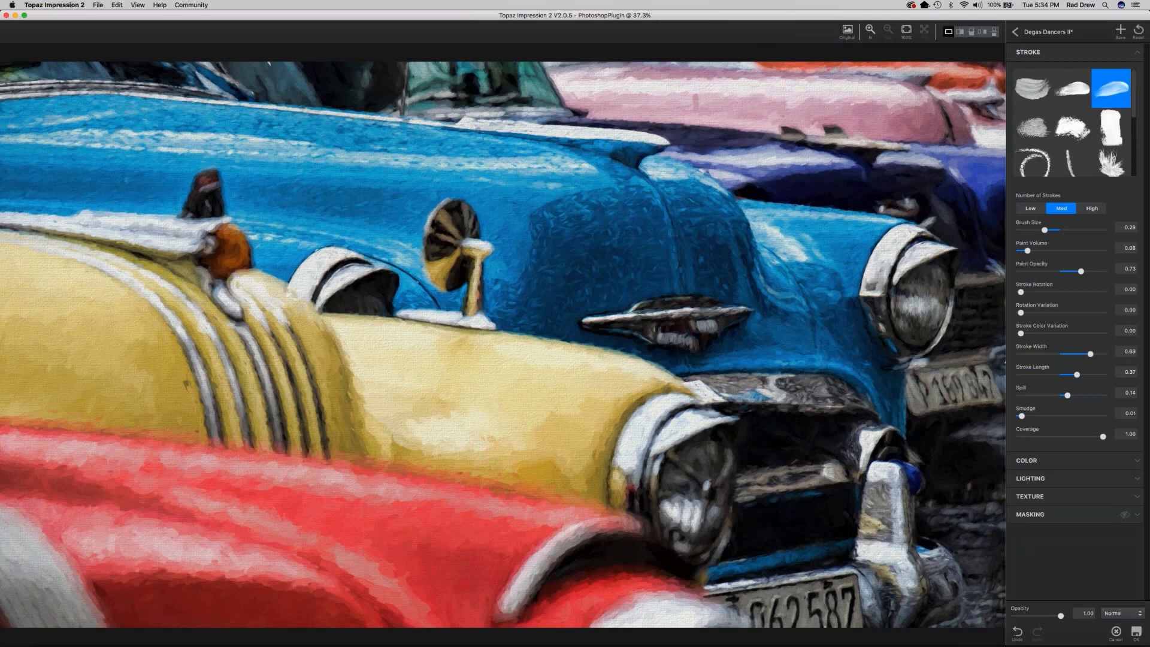
click(1109, 130)
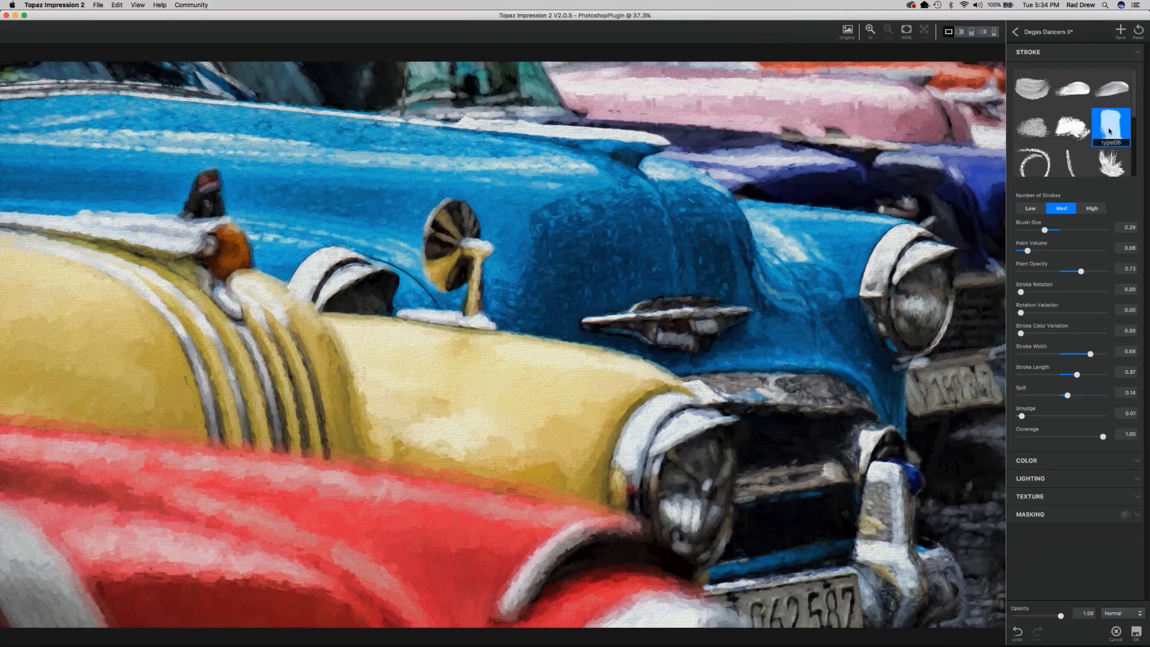
Set the Number of Strokes to High, Paint Volume to 0.30 and Large Brush Volume to about 0.28.
click(1091, 208)
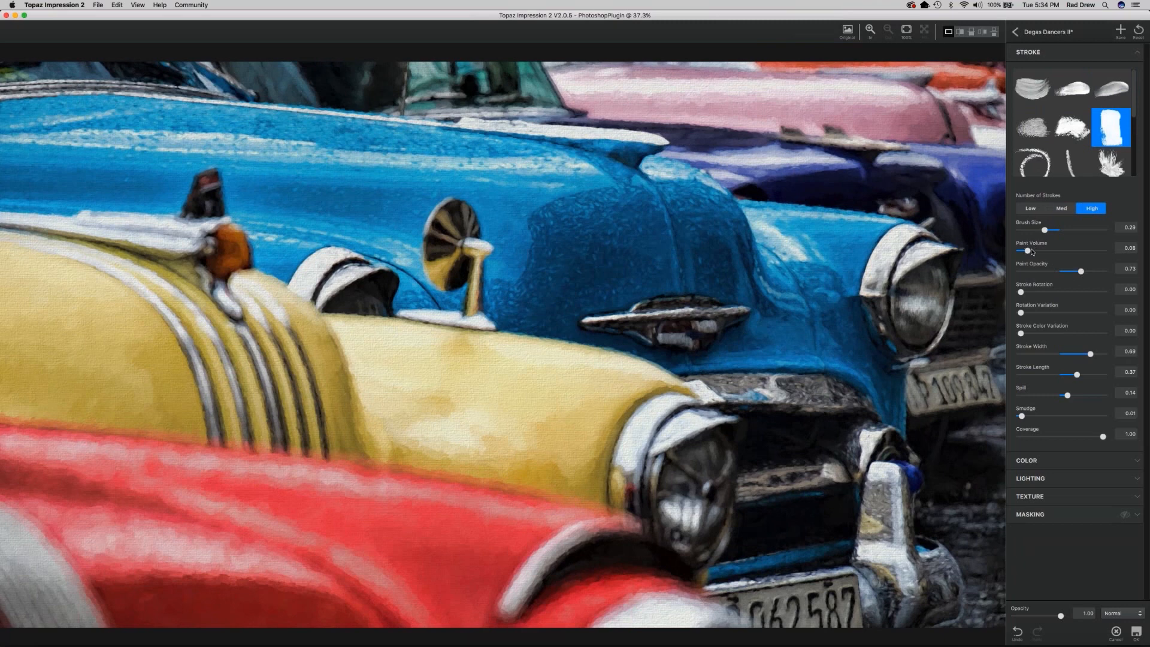
drag(1028, 254, 1086, 256)
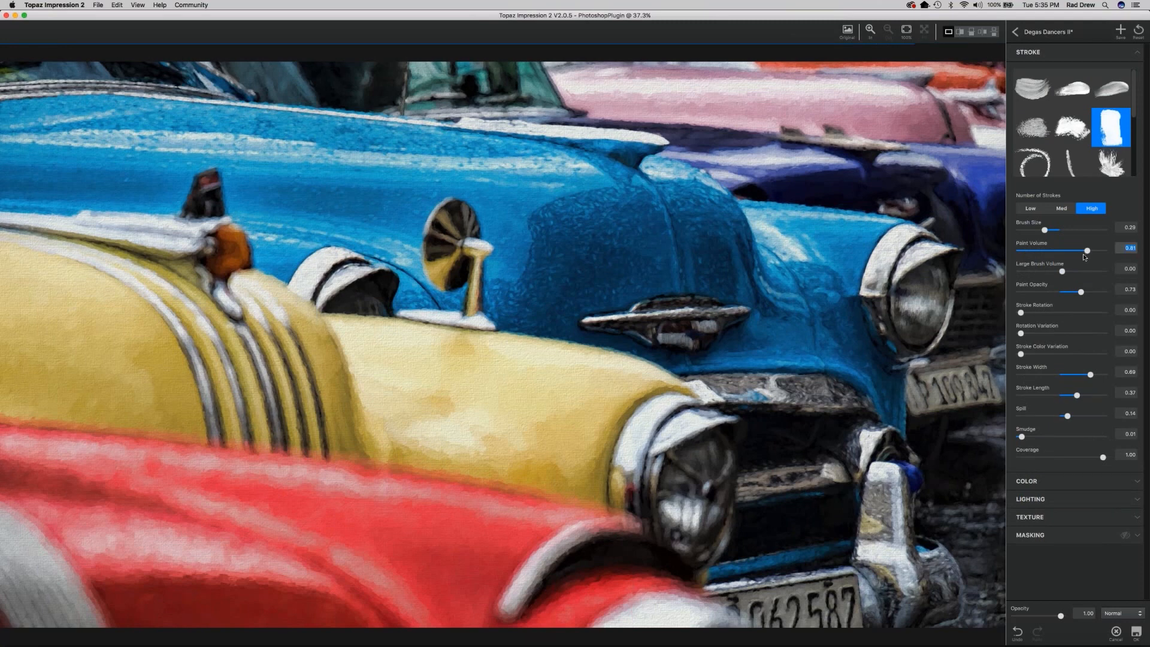
drag(1087, 252, 1045, 254)
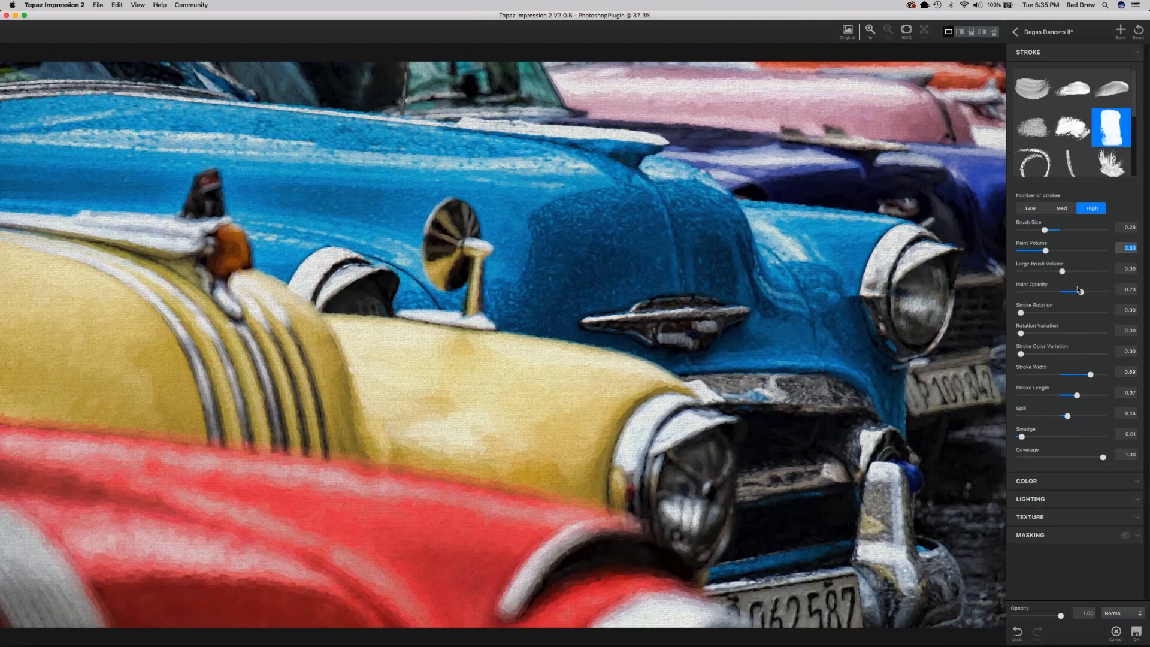
click(1072, 271)
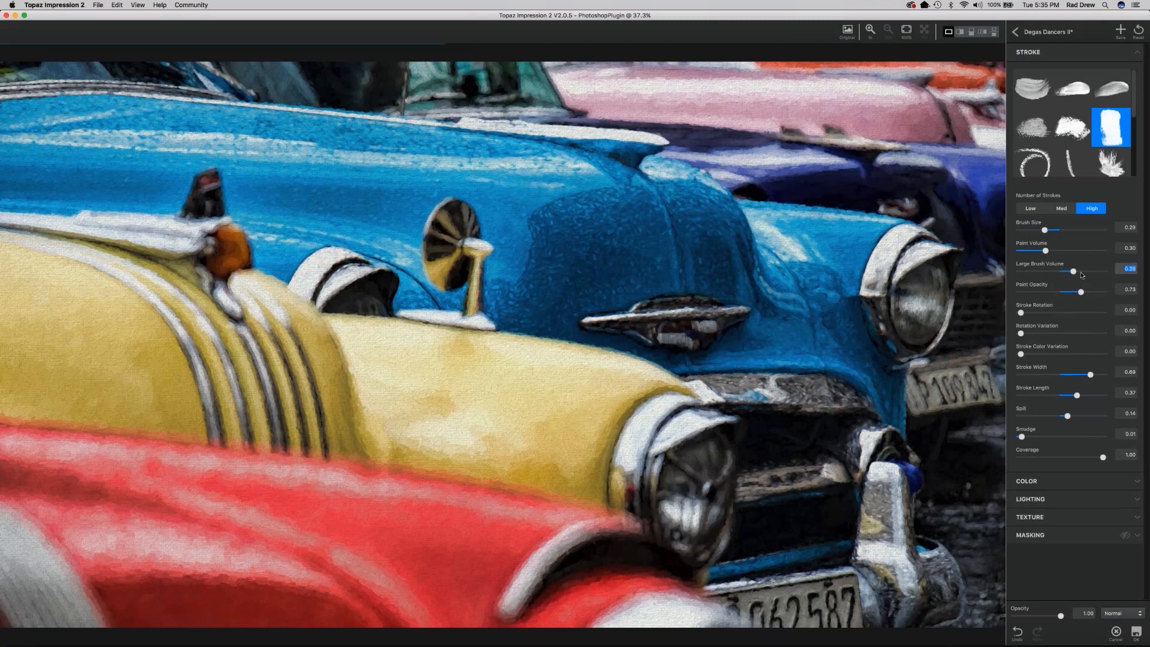
Try several Smudge strengths up to 1.00, settle on 0.11, and lower Spill to -1.00.
drag(1021, 437, 1029, 439)
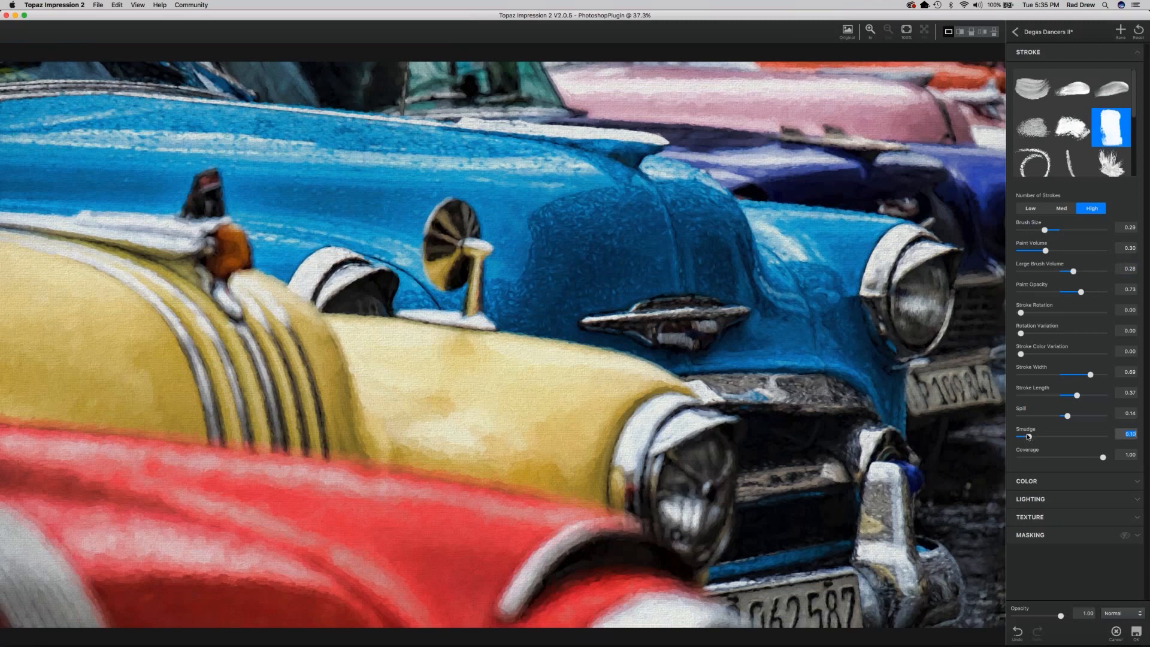
drag(1027, 437, 1068, 437)
drag(1102, 445, 1115, 446)
drag(1115, 448, 1121, 451)
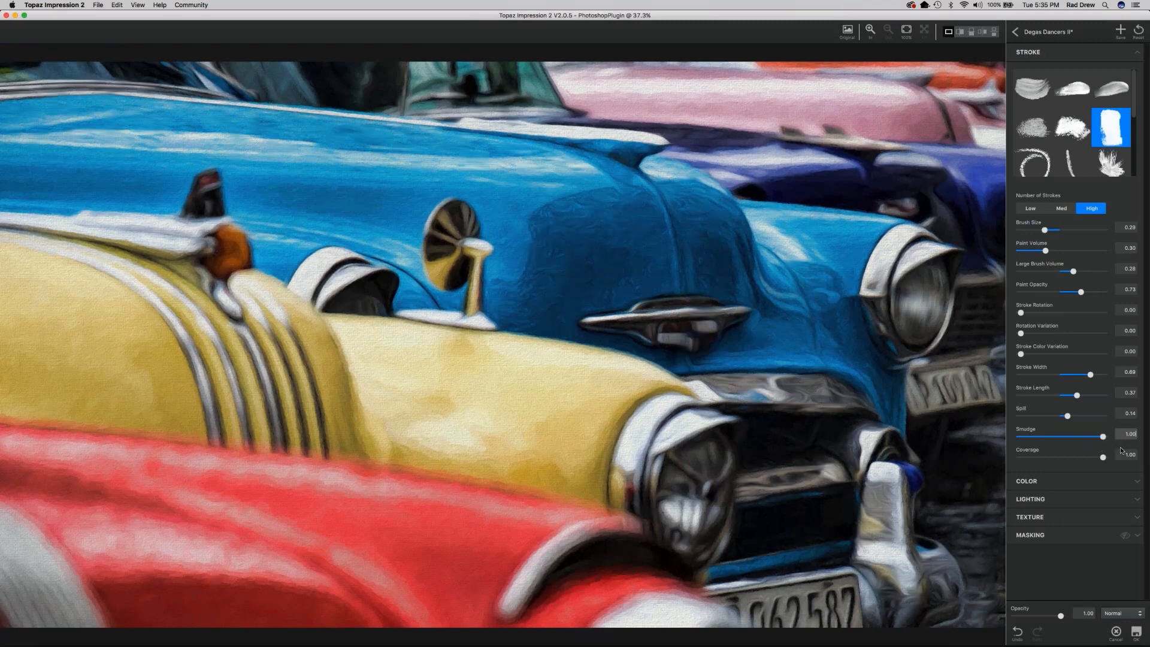
drag(1121, 450, 1045, 440)
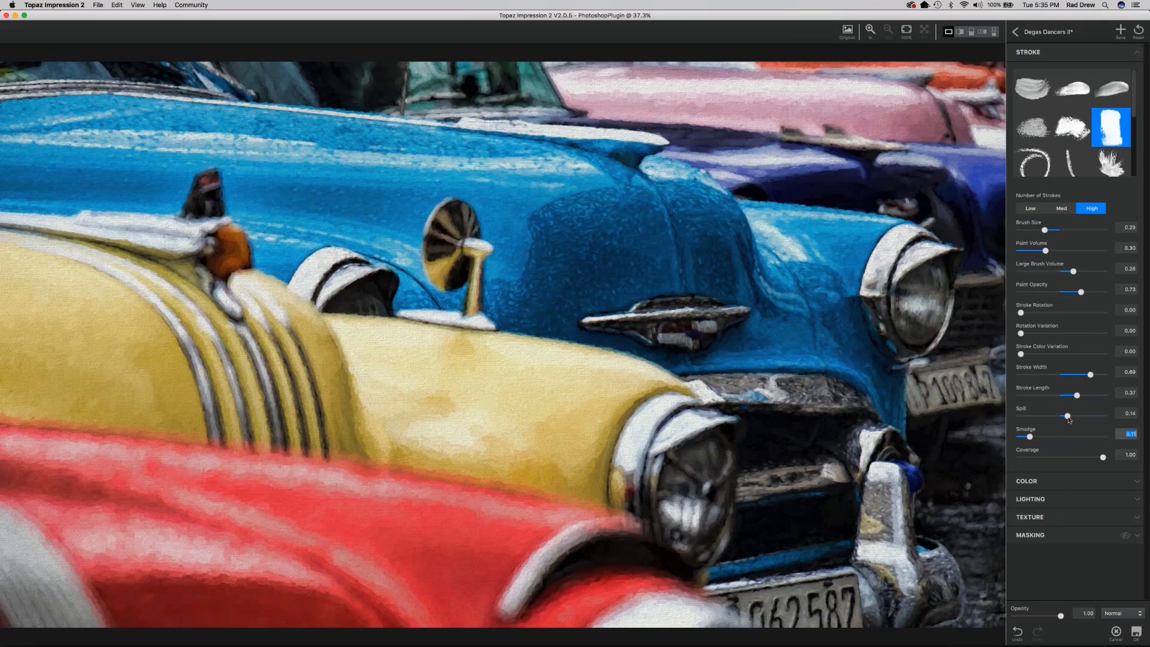
drag(1067, 416, 992, 414)
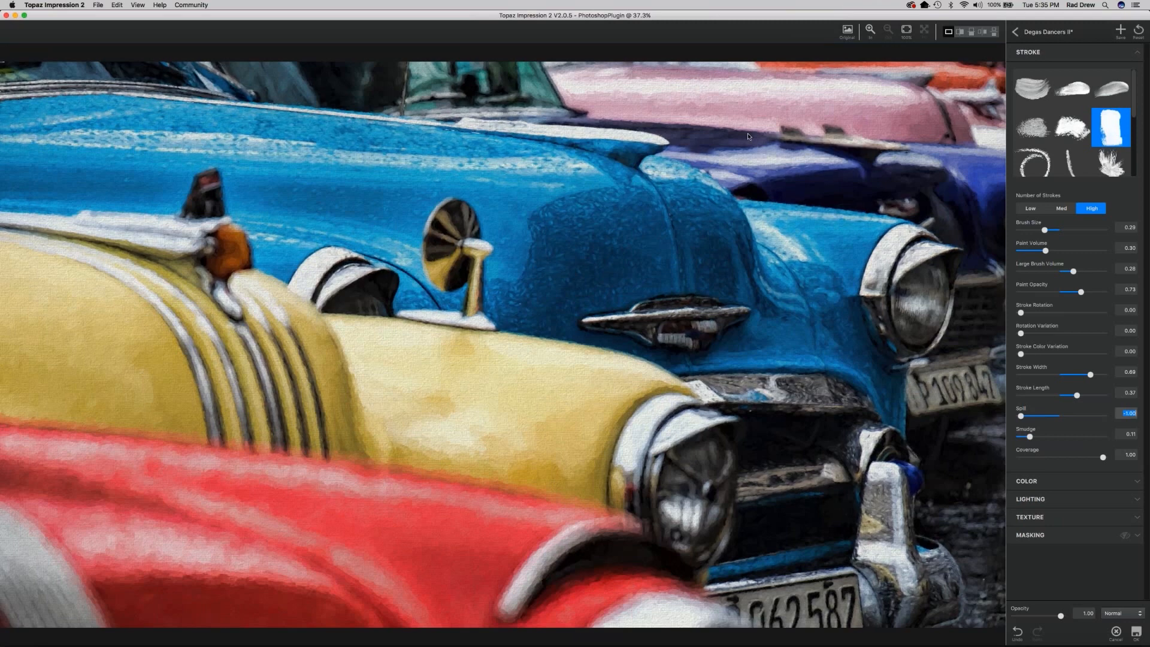
Set Stroke Length to about 0.06, try several higher Spill values and settle Spill at about -0.27.
drag(1020, 416, 1071, 419)
drag(1071, 419, 1080, 421)
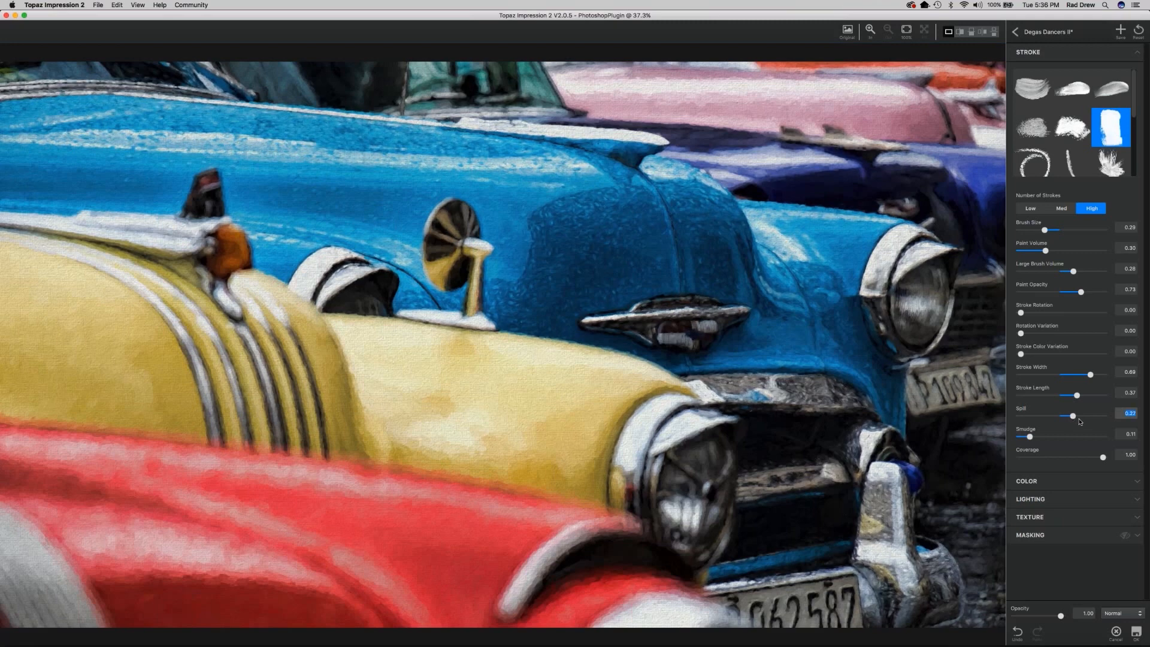
drag(1078, 421, 1083, 421)
drag(1076, 396, 1057, 395)
drag(1081, 416, 1092, 416)
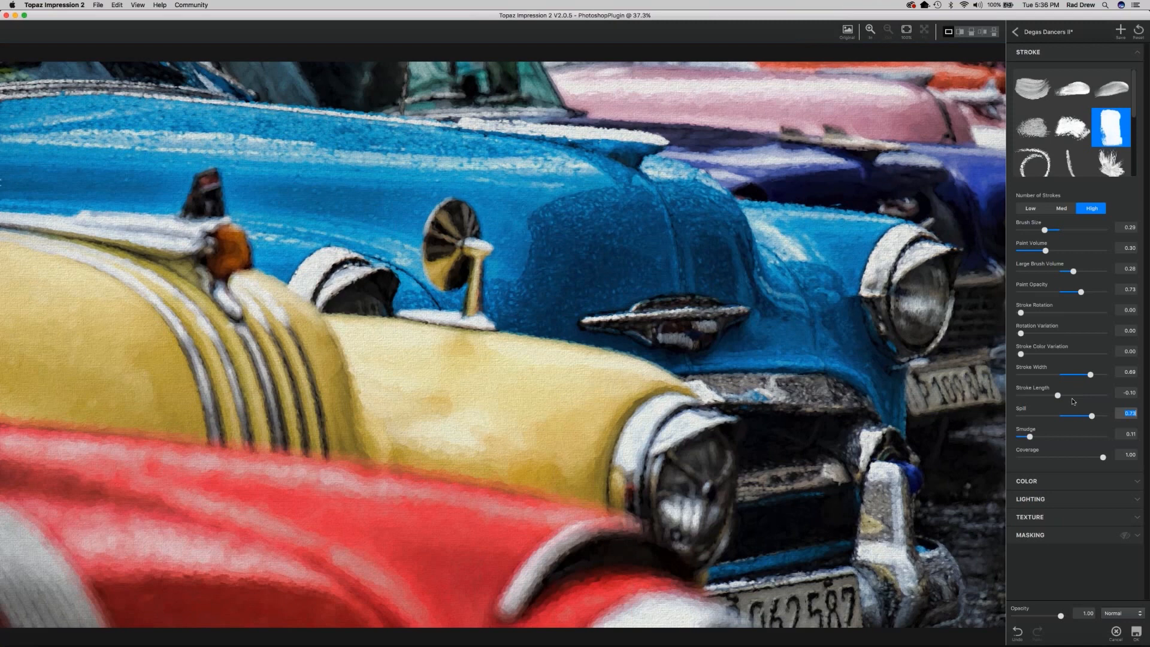
drag(1057, 396, 1064, 395)
drag(1091, 415, 1103, 415)
click(1065, 415)
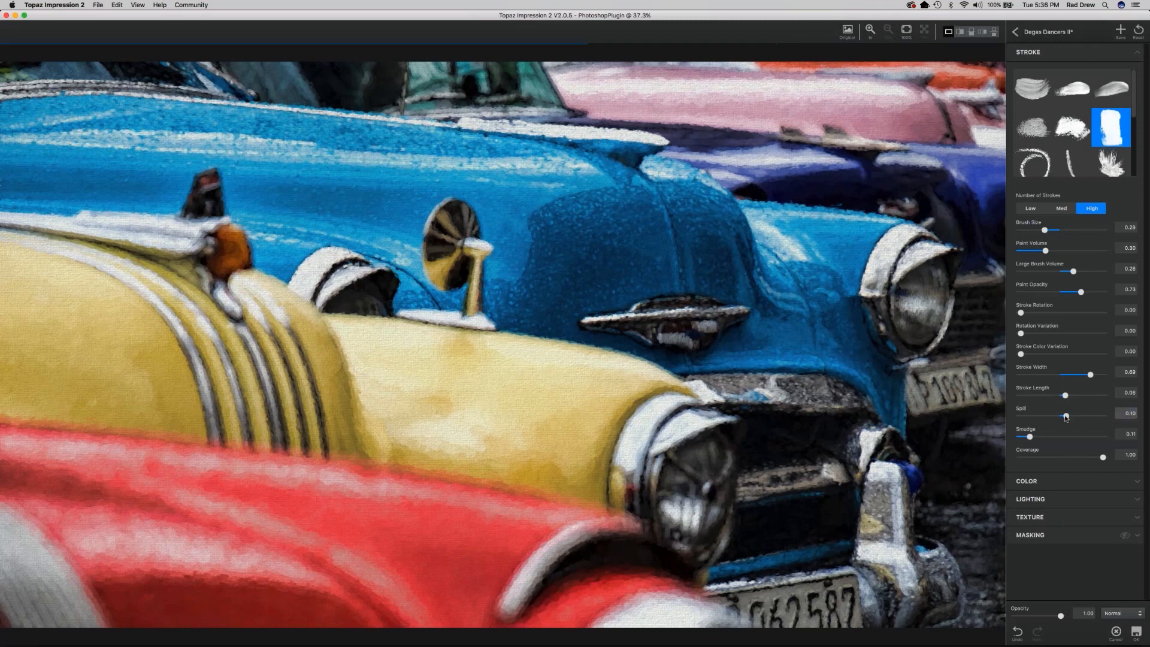
drag(1065, 416, 1051, 416)
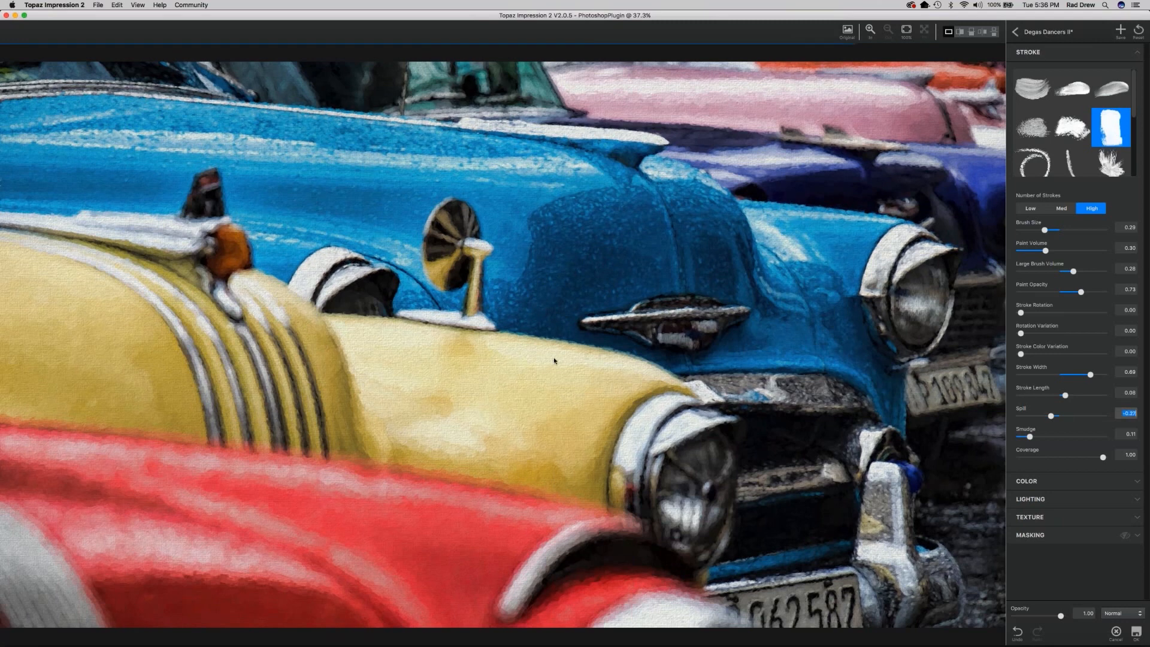
Open the color adjustments and raise Overall Saturation to about 0.09.
click(1026, 481)
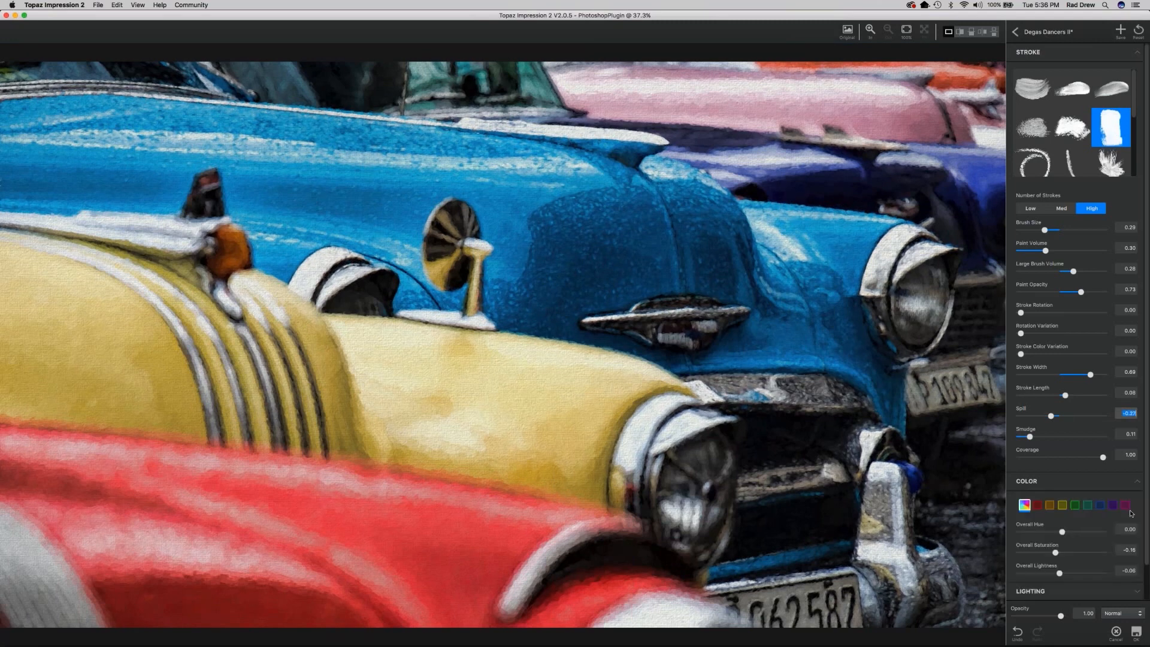
drag(1055, 552, 1068, 554)
click(1069, 554)
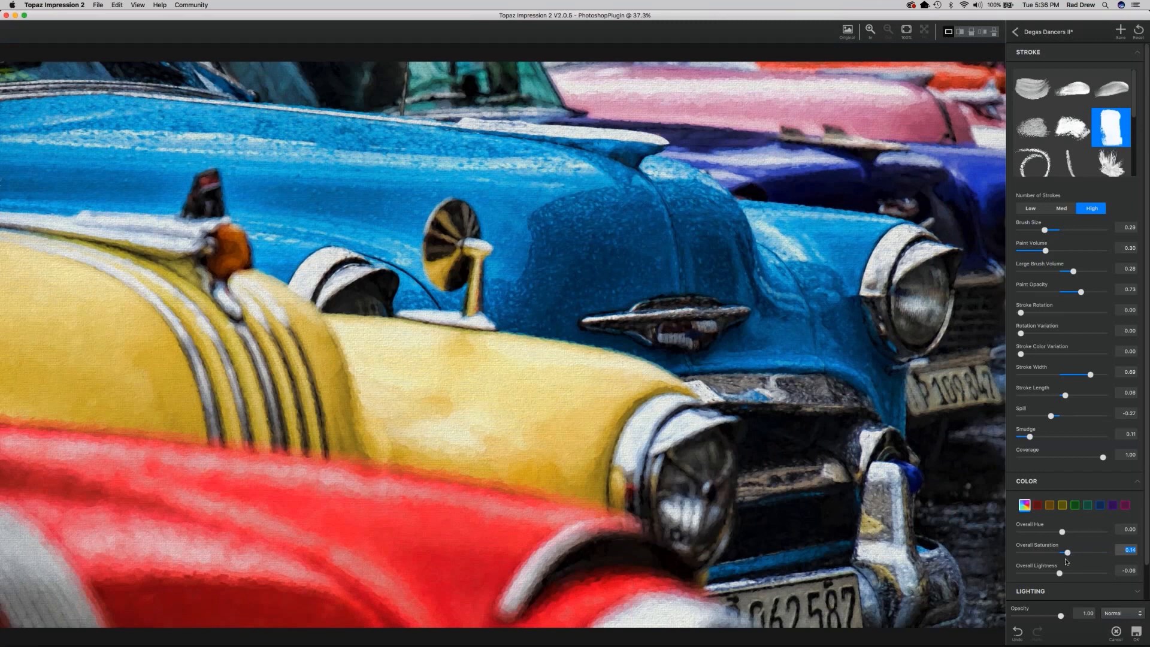
scroll(1065, 561, down, 3)
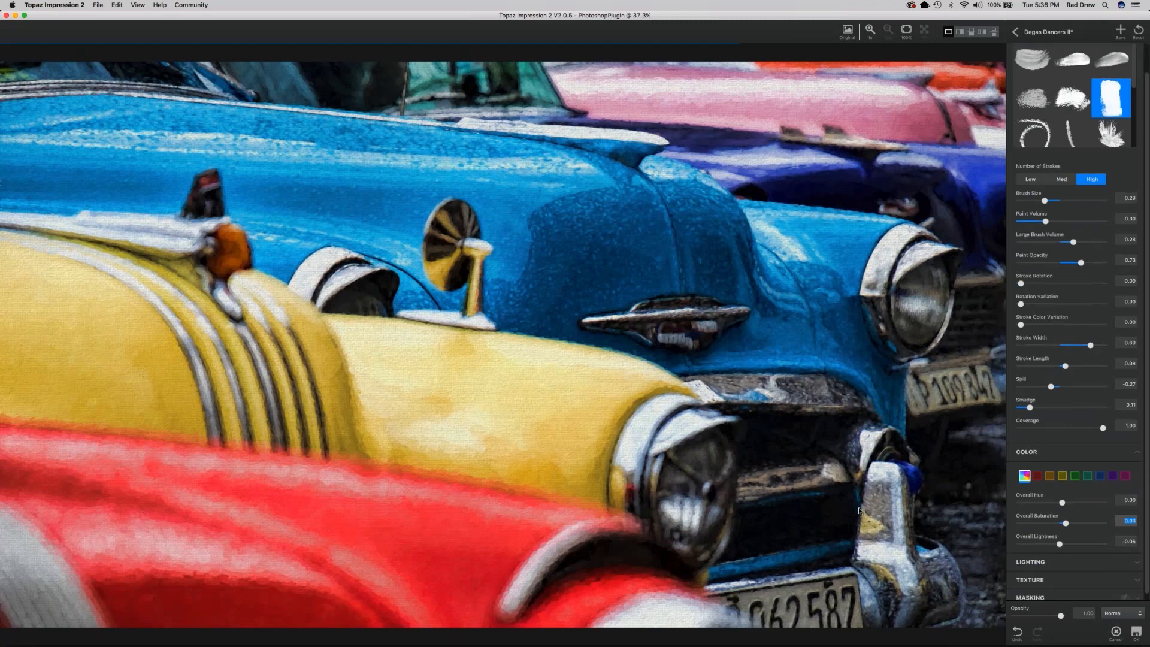
Preview other blend modes for the effect, keep Normal, and apply the customized effect to the car photo.
click(1136, 615)
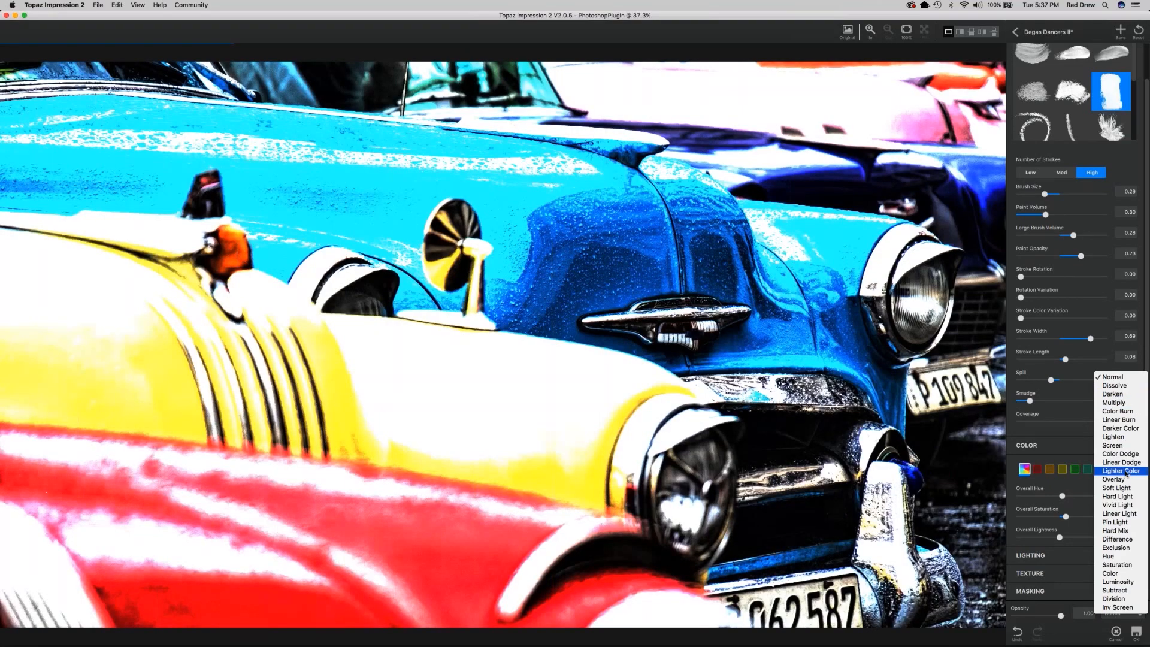
click(744, 371)
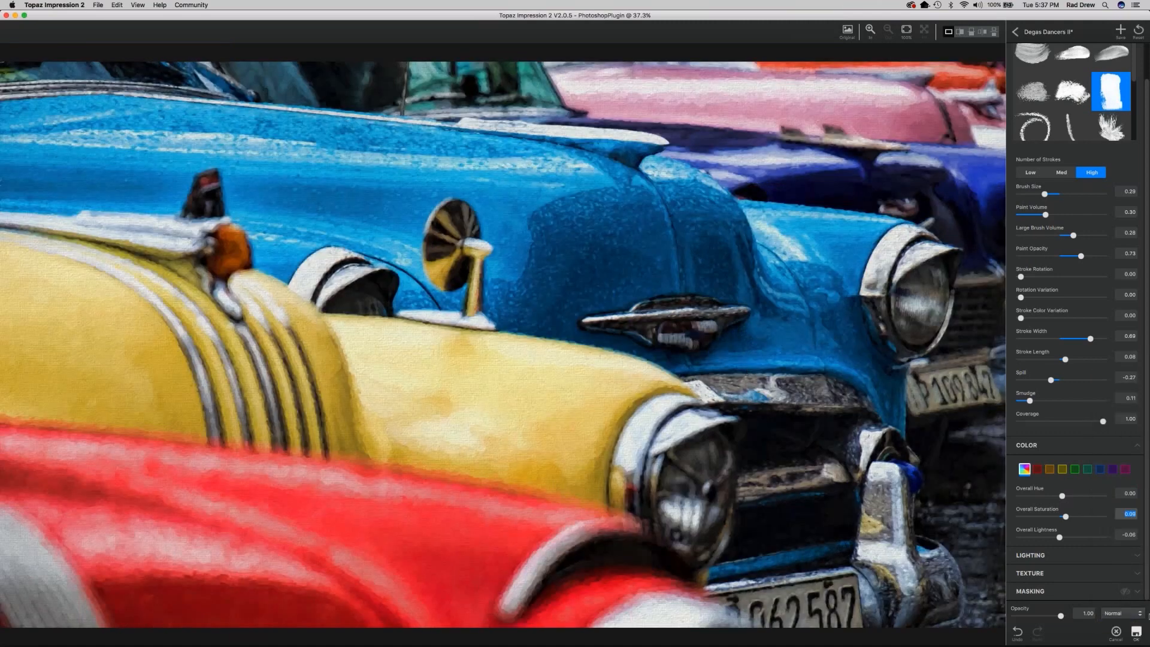
click(1135, 631)
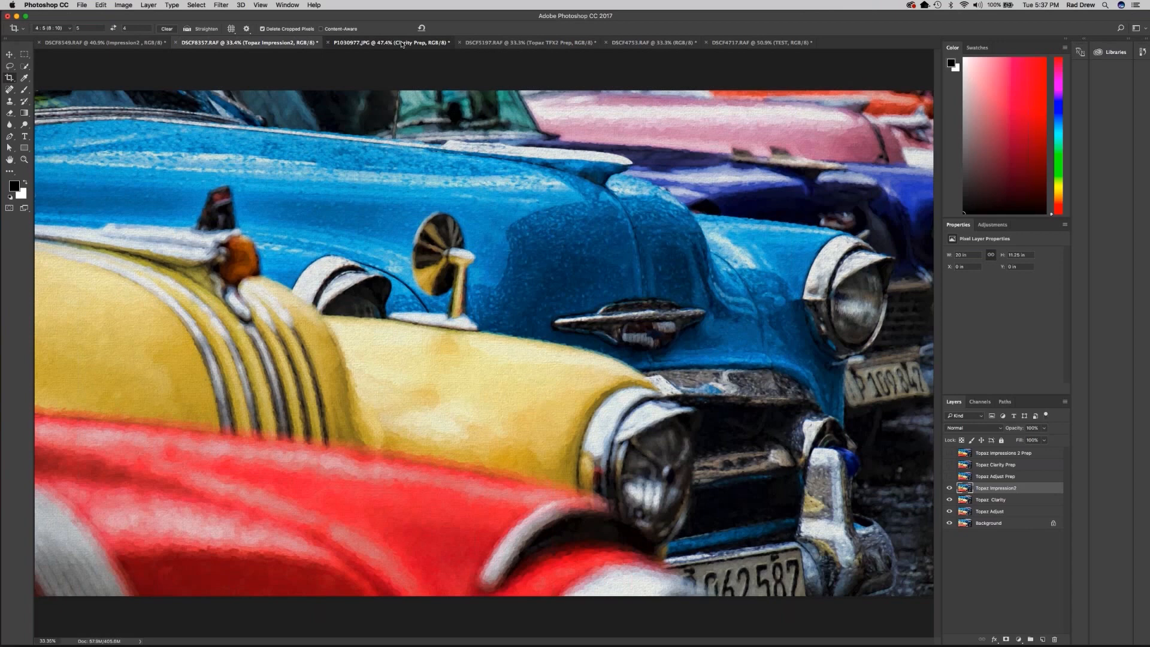
Switch to the P1030977.JPG palm tree photo, choose the Move tool and hide the prep layers above the background.
click(401, 43)
click(9, 54)
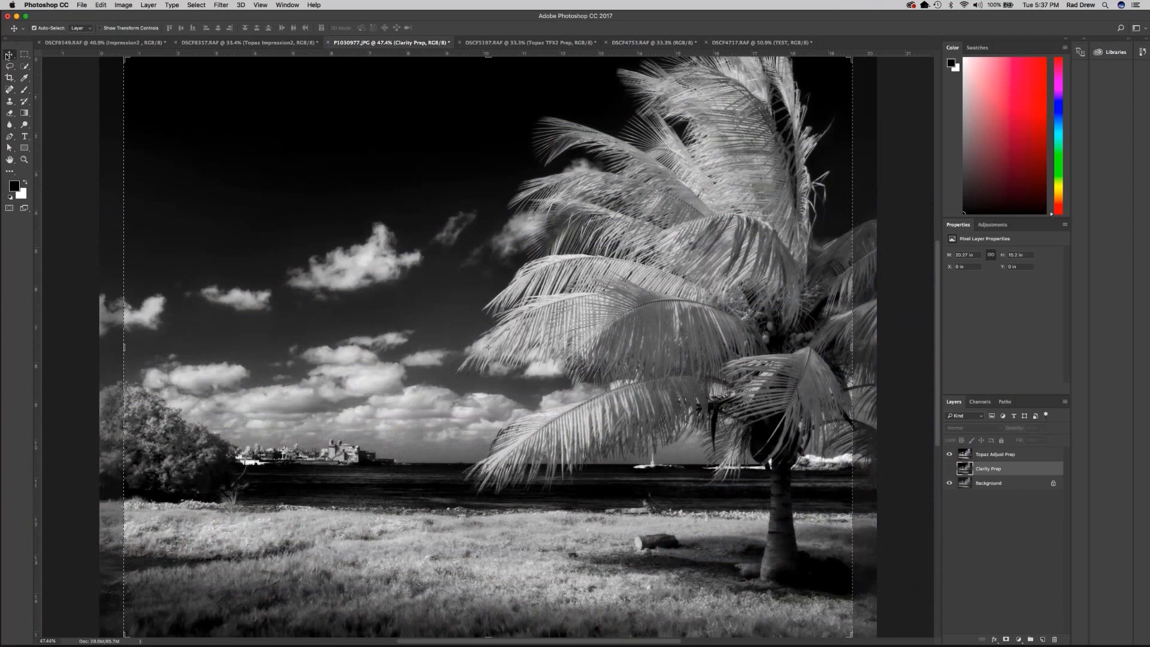
click(949, 454)
click(951, 468)
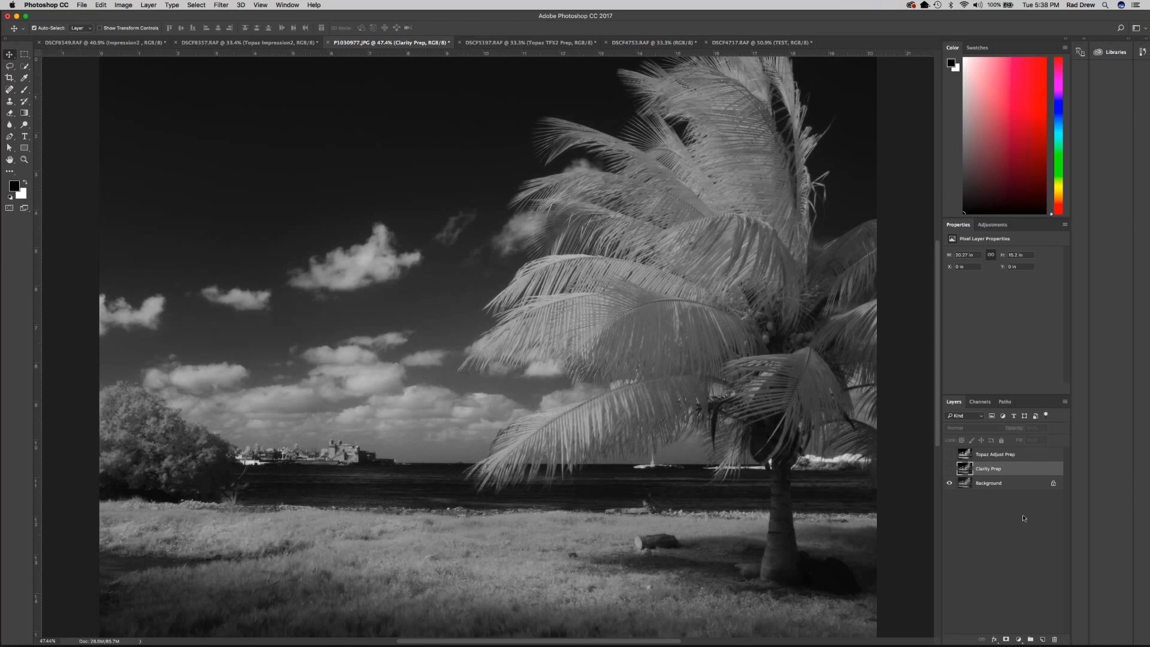
Duplicate the Background layer and name the copy "adjust".
right_click(990, 483)
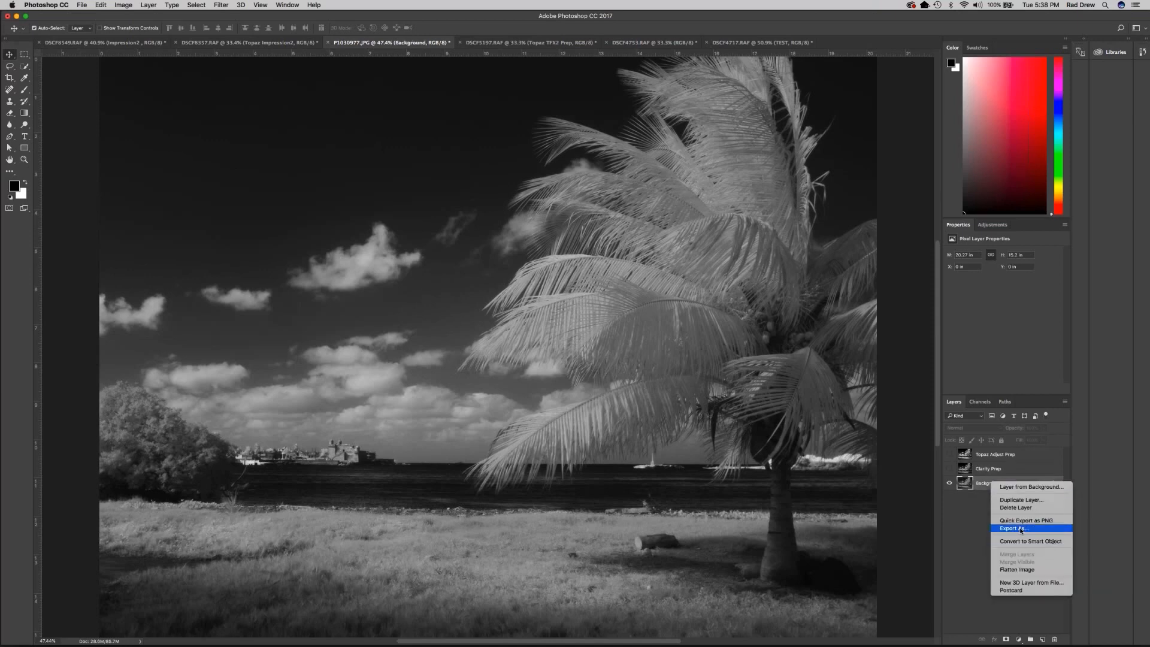
click(1018, 500)
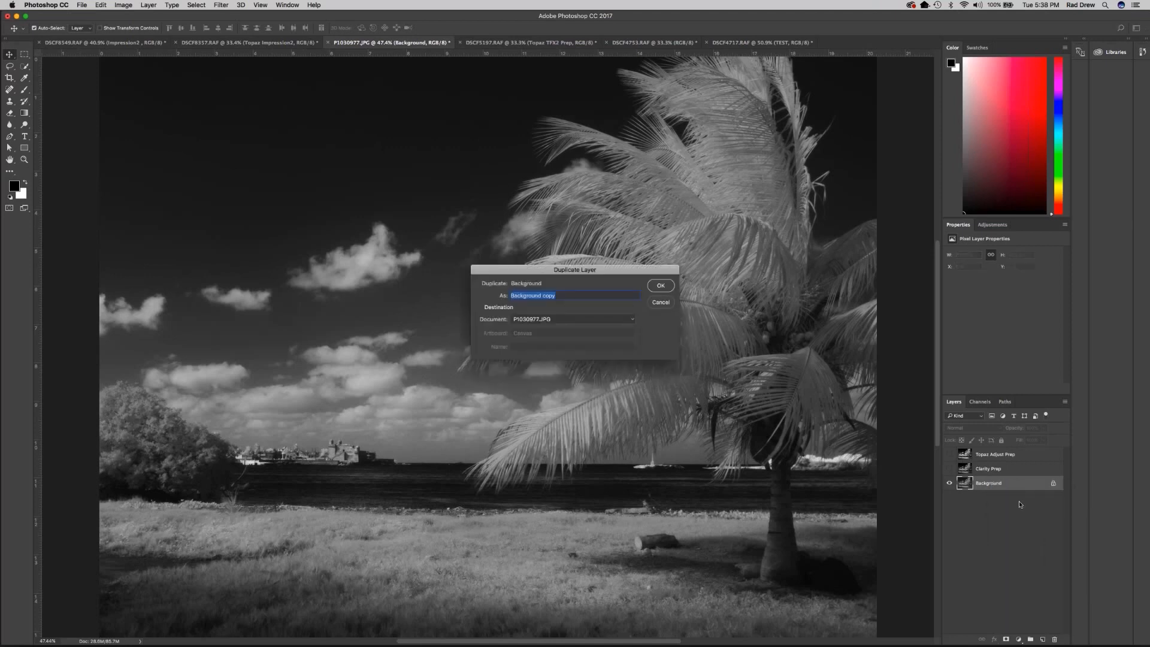
text(adjust)
key(Return)
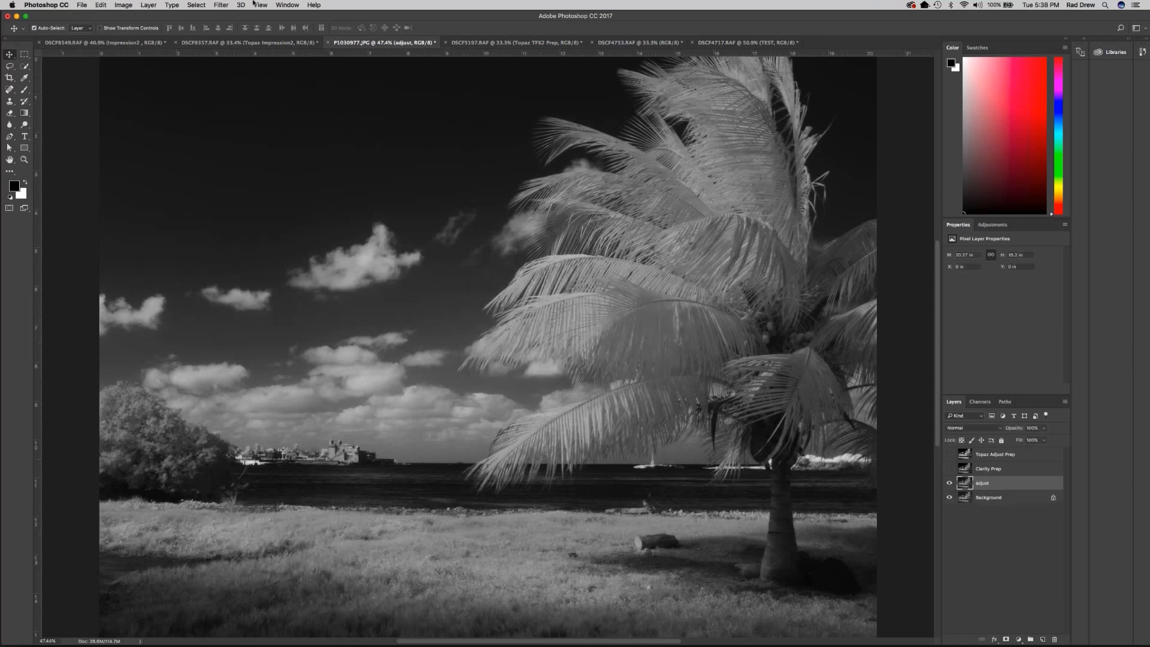
Launch the Topaz Adjust 5 filter on the adjust layer.
click(203, 4)
mouse_move(221, 5)
mouse_move(226, 112)
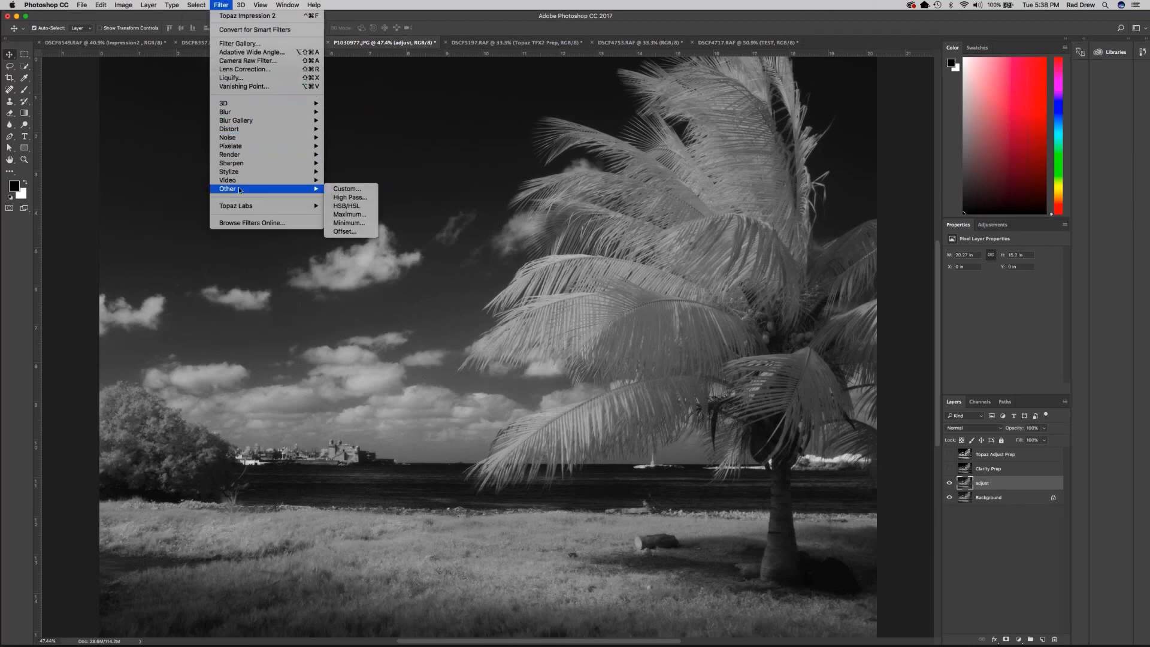
mouse_move(282, 205)
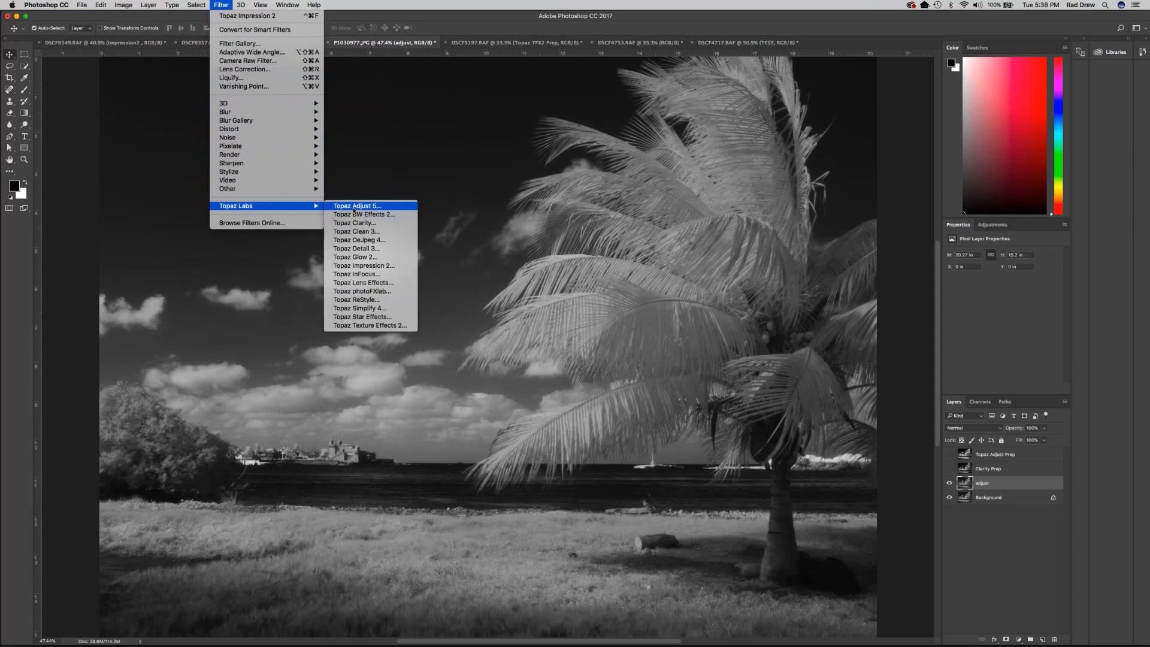
click(353, 206)
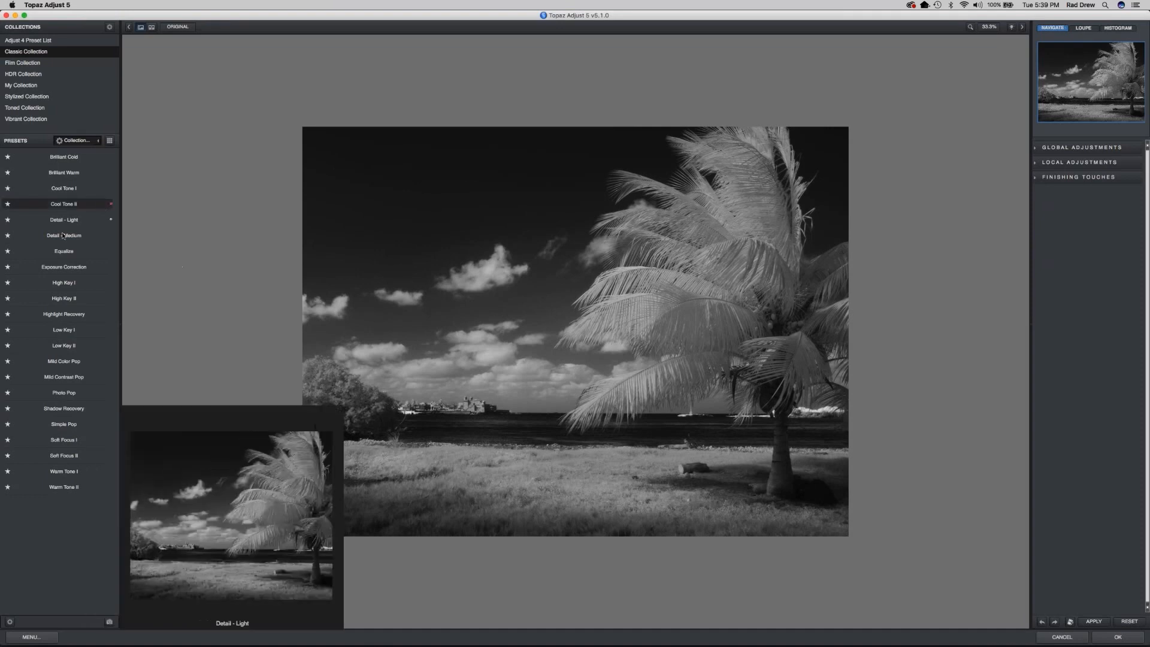
Try the Equalize preset, reset it, and set Adaptive Exposure to about 0.36, Regions to about 15 and Contrast to about 0.45.
click(58, 252)
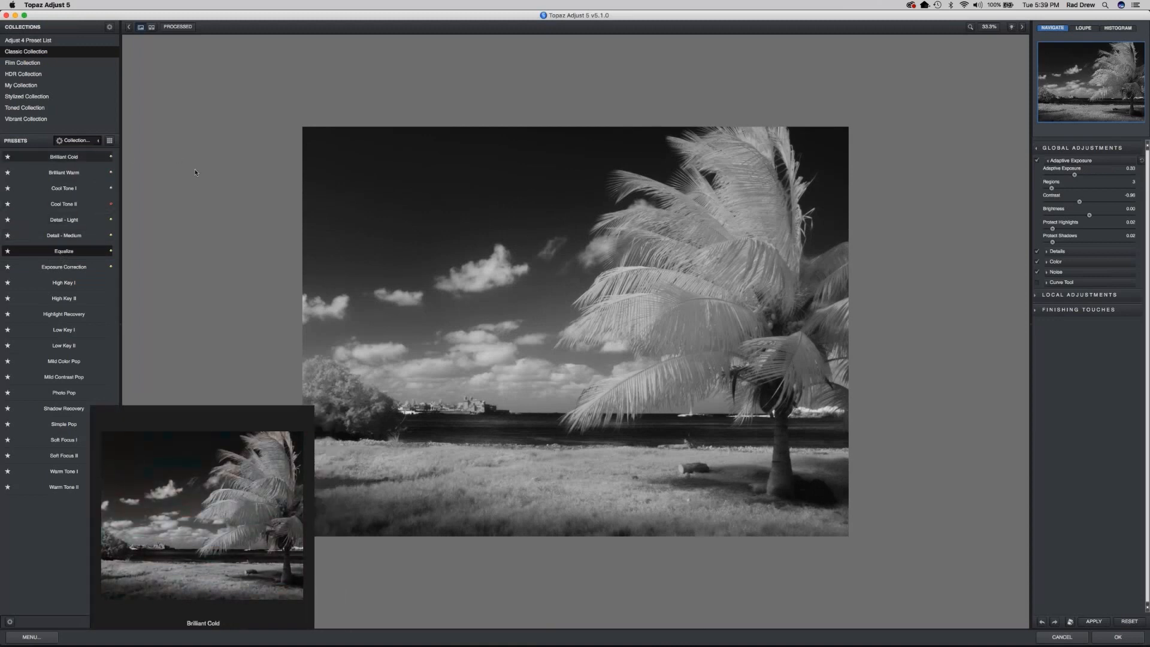
click(1136, 625)
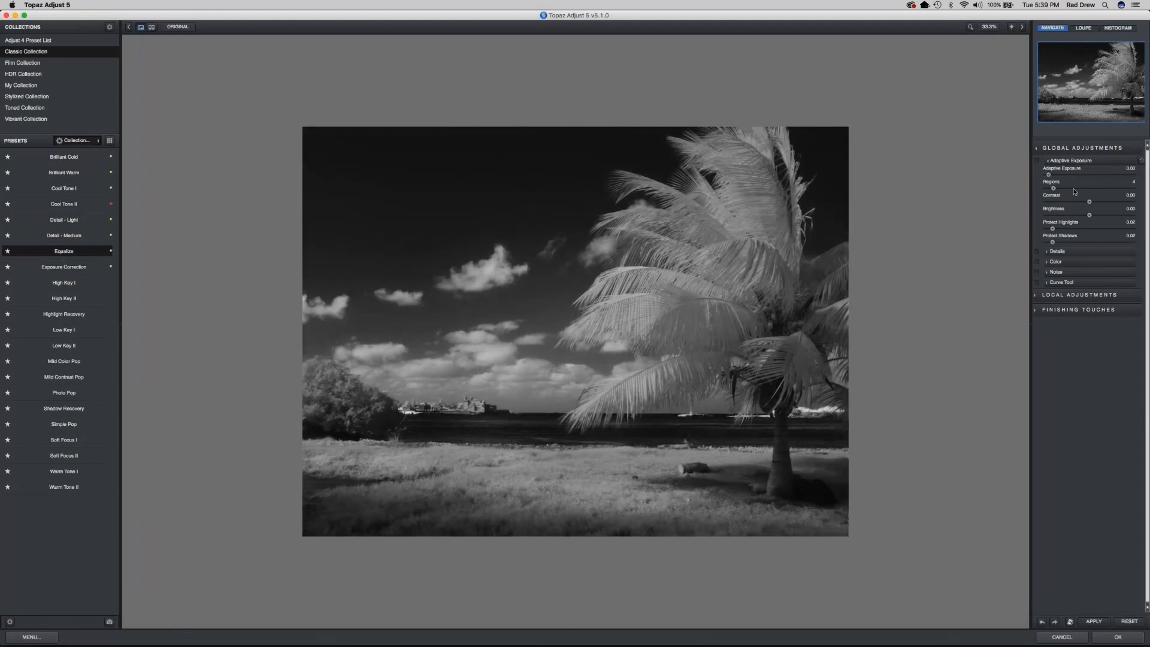
drag(1049, 176, 1071, 189)
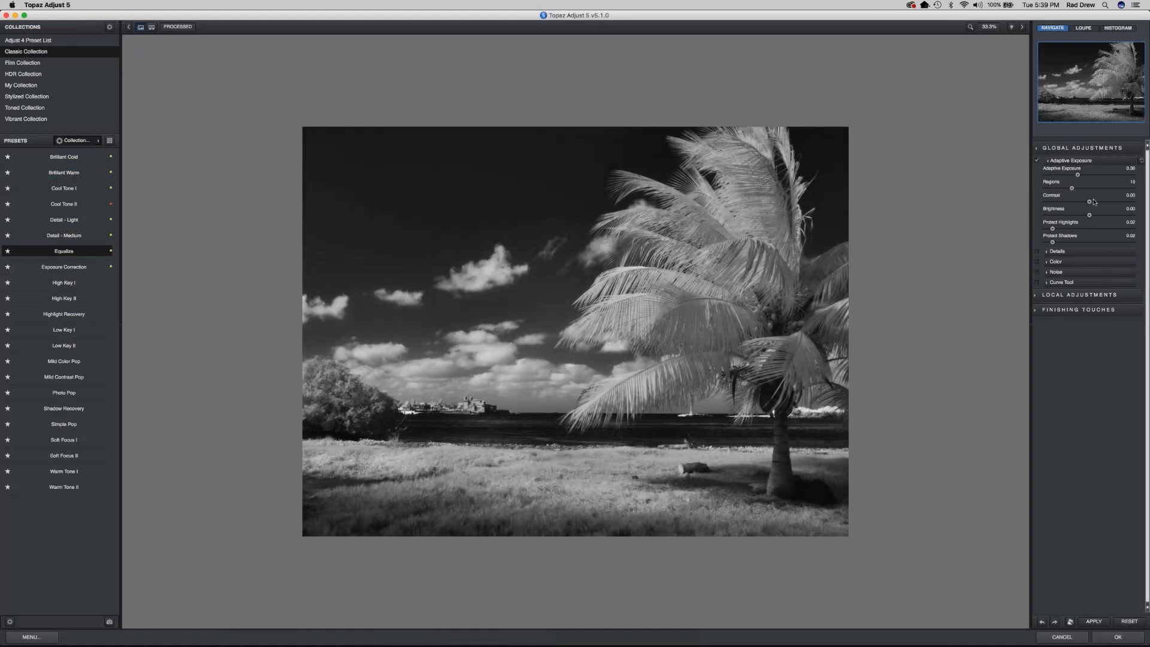
drag(1089, 200, 1093, 205)
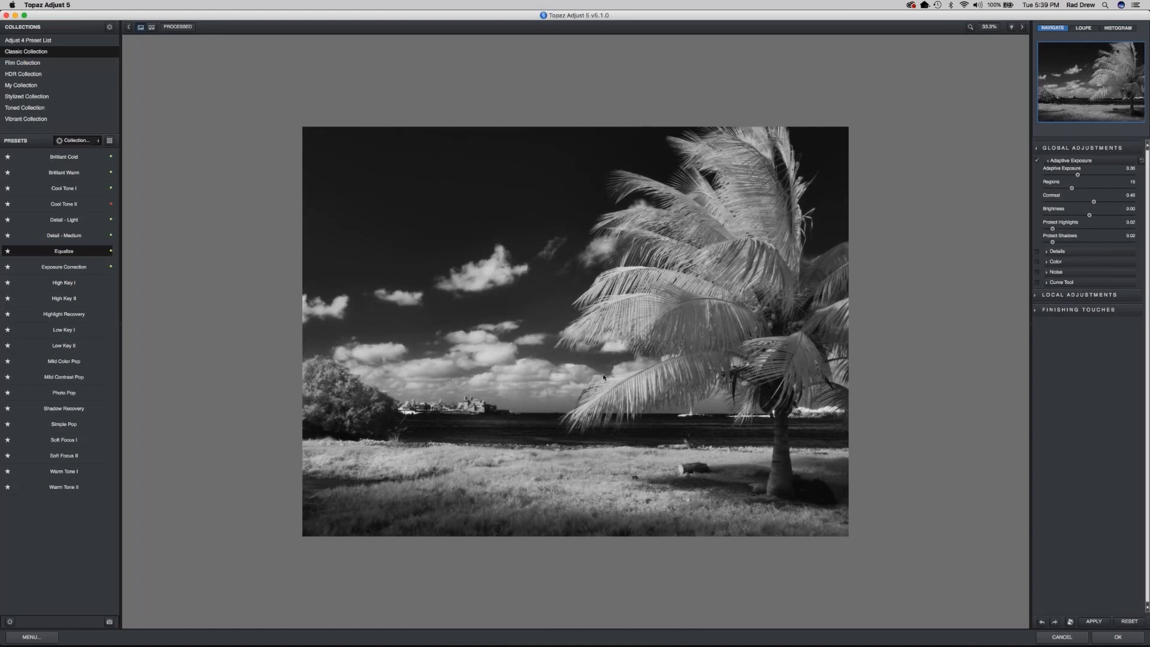
Raise the noise Suppression, lower the noise Amount to about 0.64, and compare the result with the original photo.
click(1047, 272)
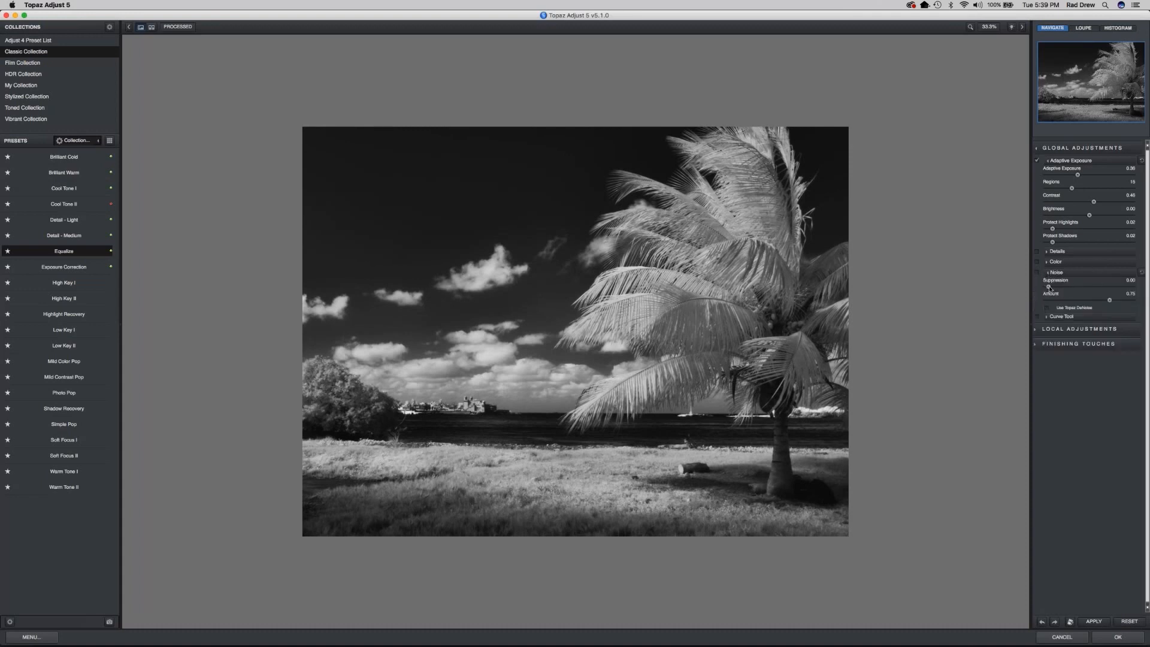
drag(1047, 287, 1067, 287)
drag(1108, 301, 1101, 302)
click(942, 196)
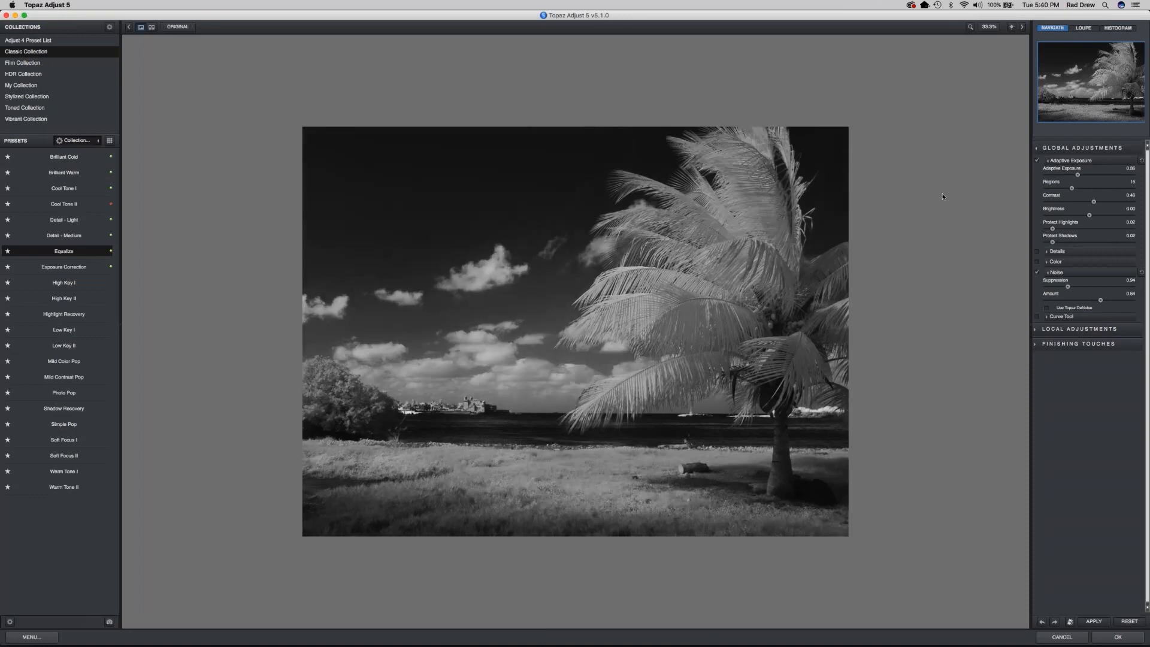
click(942, 196)
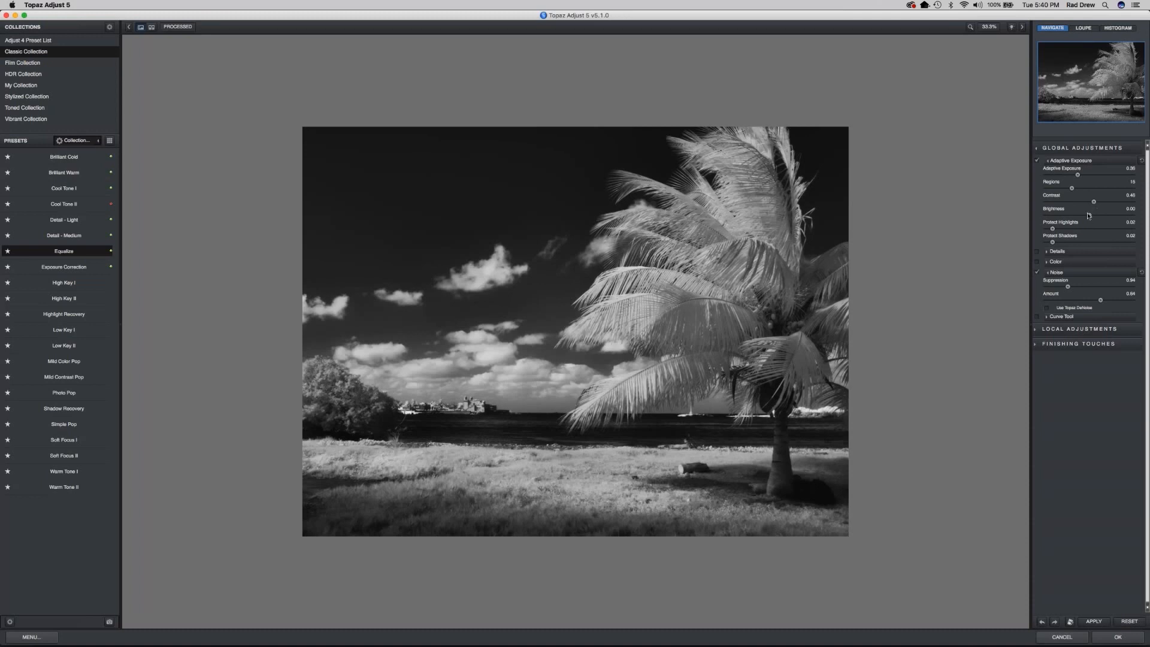
Try brighter and darker Brightness values and settle on a slight increase of about 0.07.
drag(1089, 217, 1095, 217)
drag(1095, 217, 1086, 216)
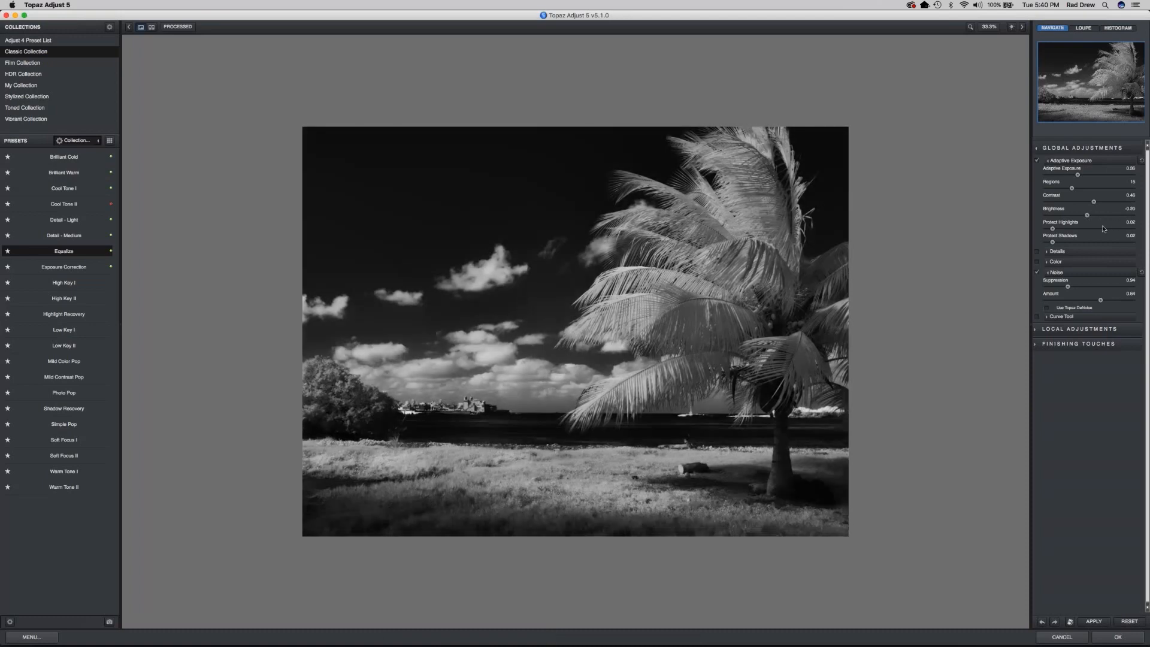
drag(1087, 215, 1090, 215)
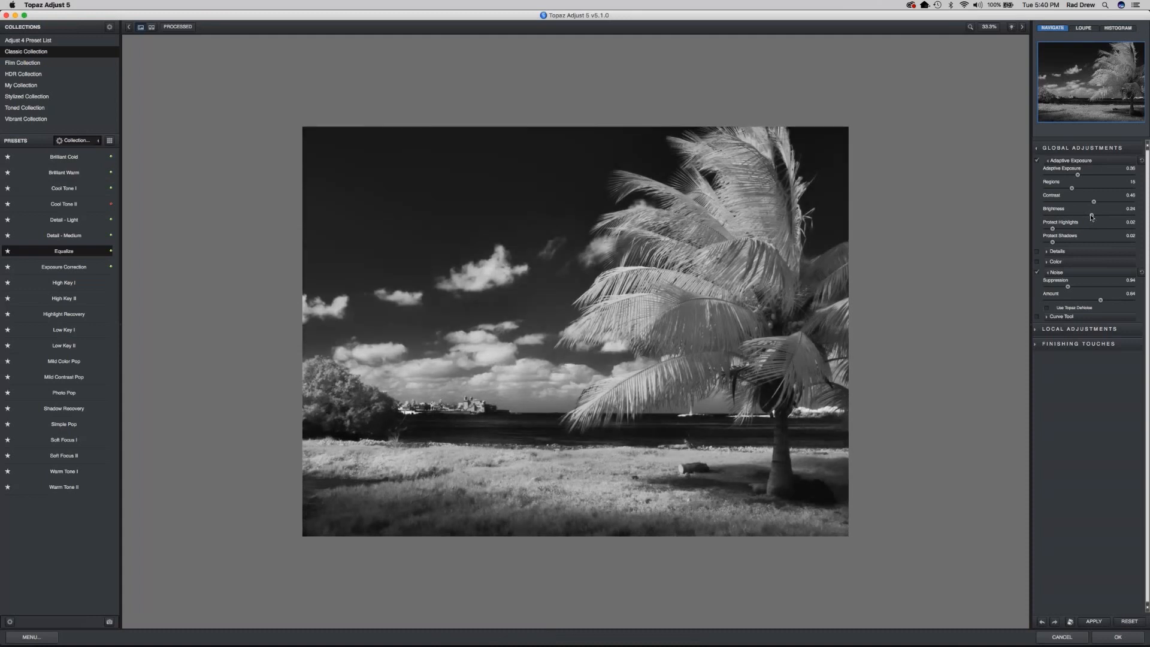
drag(1091, 217, 1089, 218)
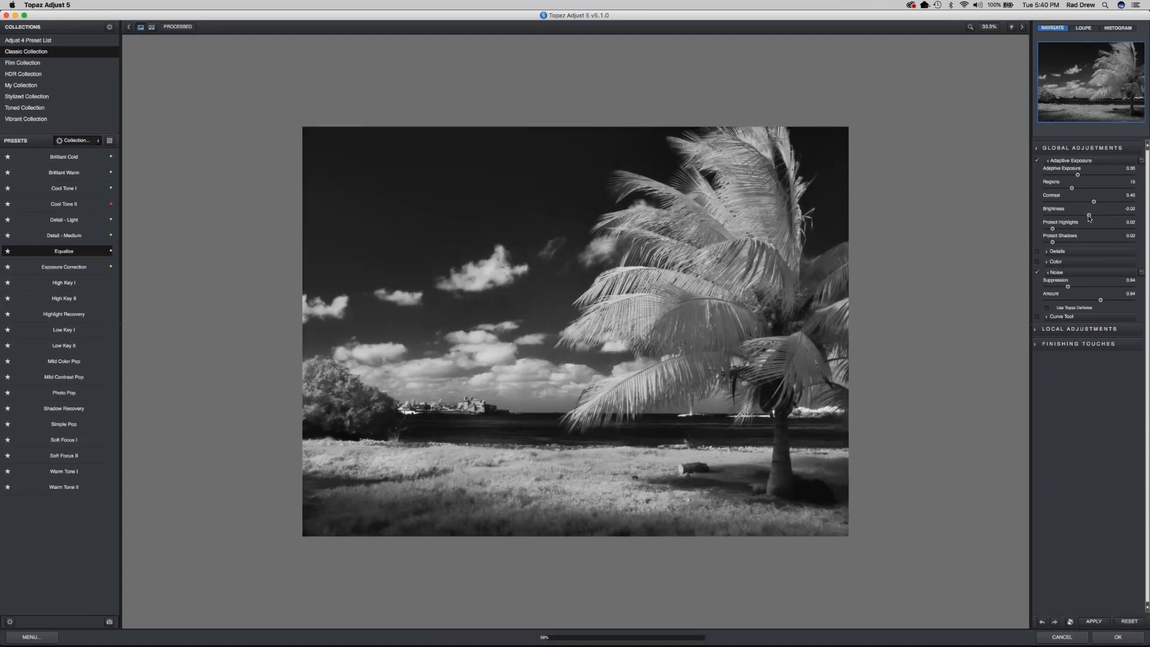
drag(1090, 216, 1092, 225)
key(Right)
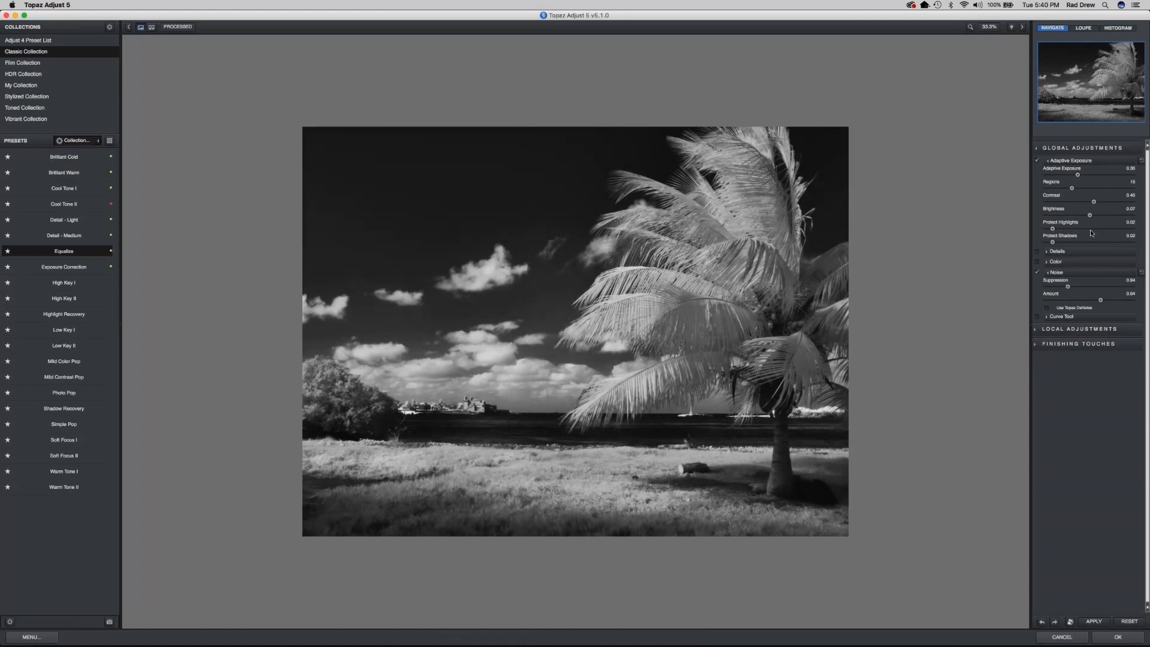
Fine-tune the Adaptive Exposure Contrast to about 1.25 and apply the adjustments to the palm tree photo.
click(1131, 201)
drag(1131, 201, 1097, 203)
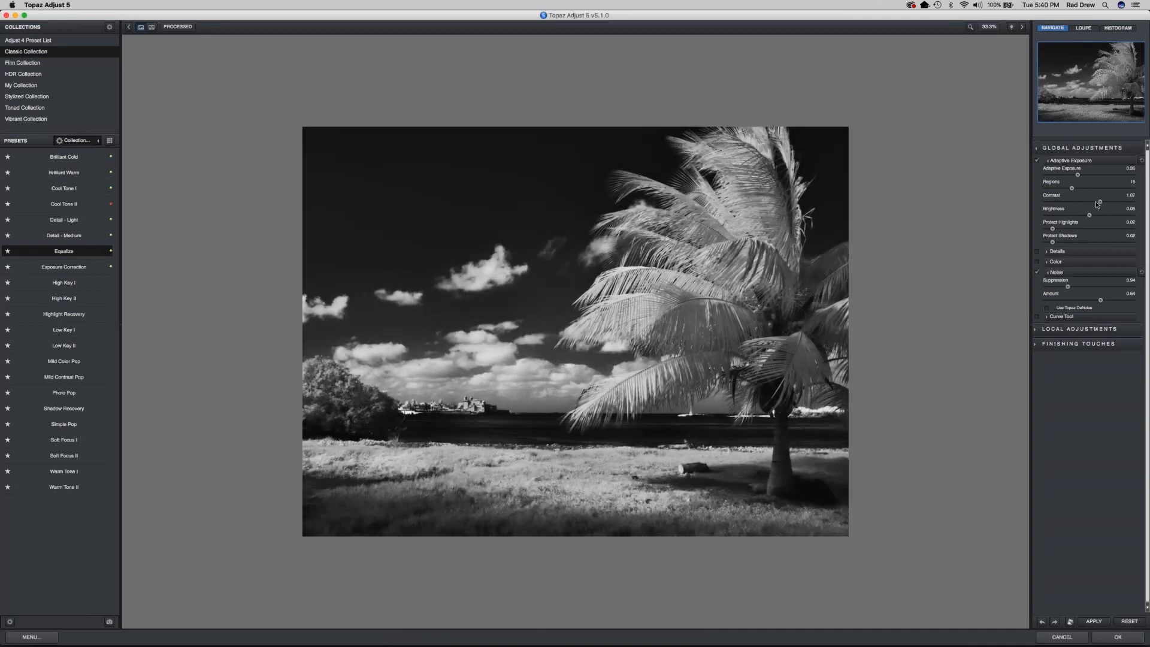
click(1098, 203)
click(1099, 203)
drag(1099, 203, 1097, 203)
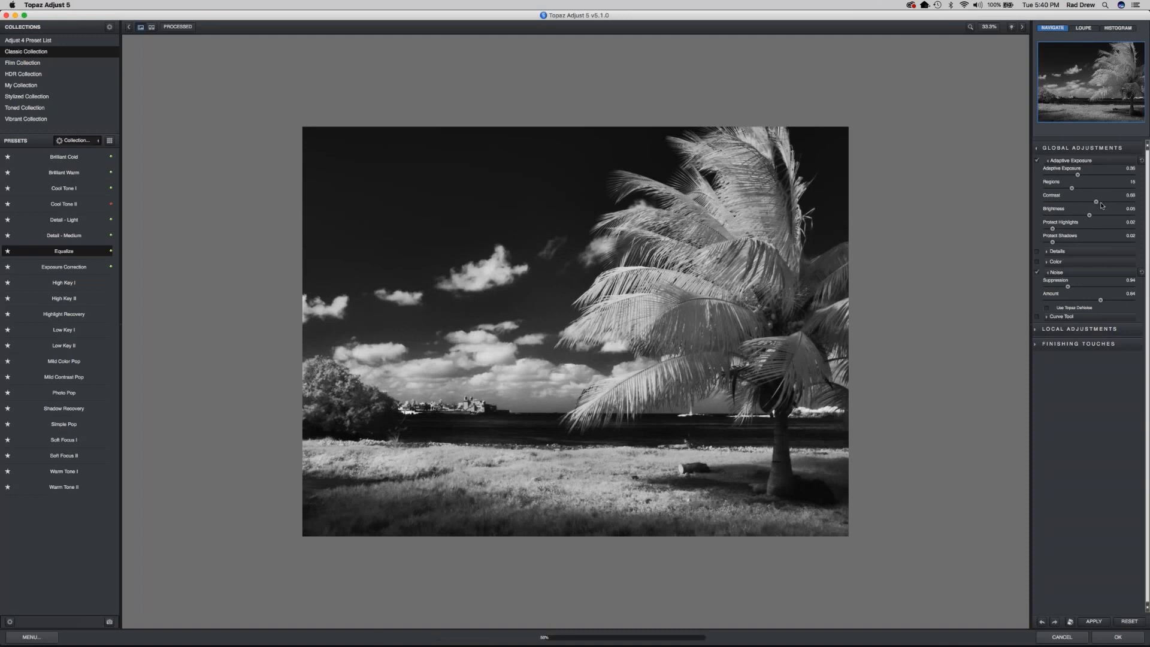
drag(1096, 203, 1101, 205)
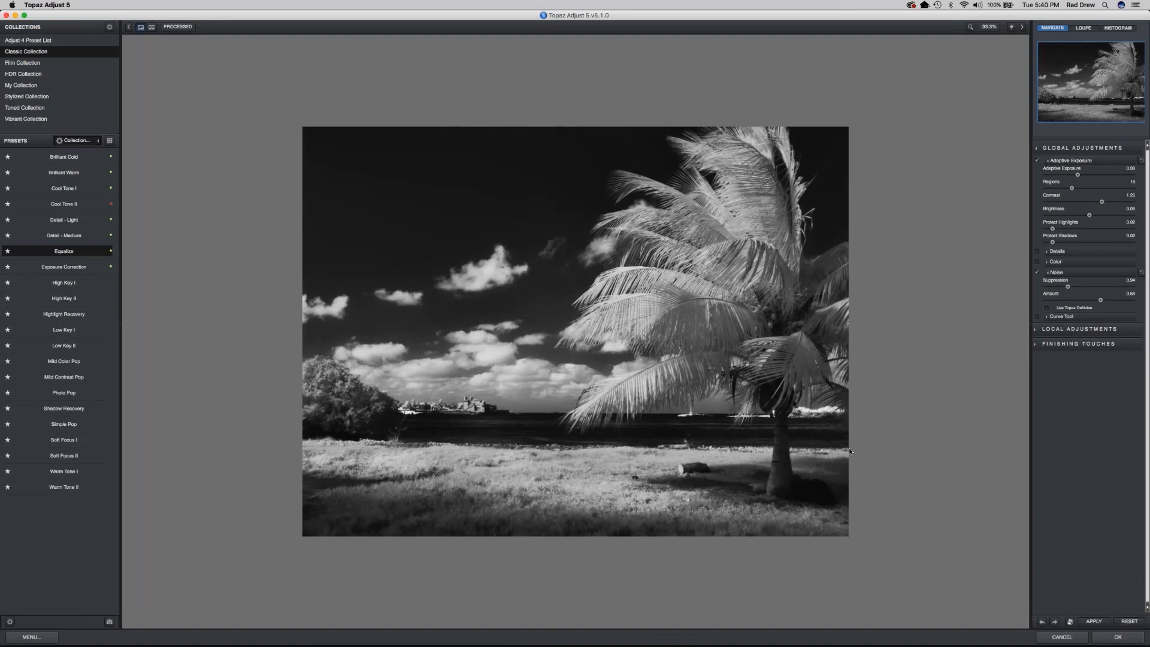
click(1116, 640)
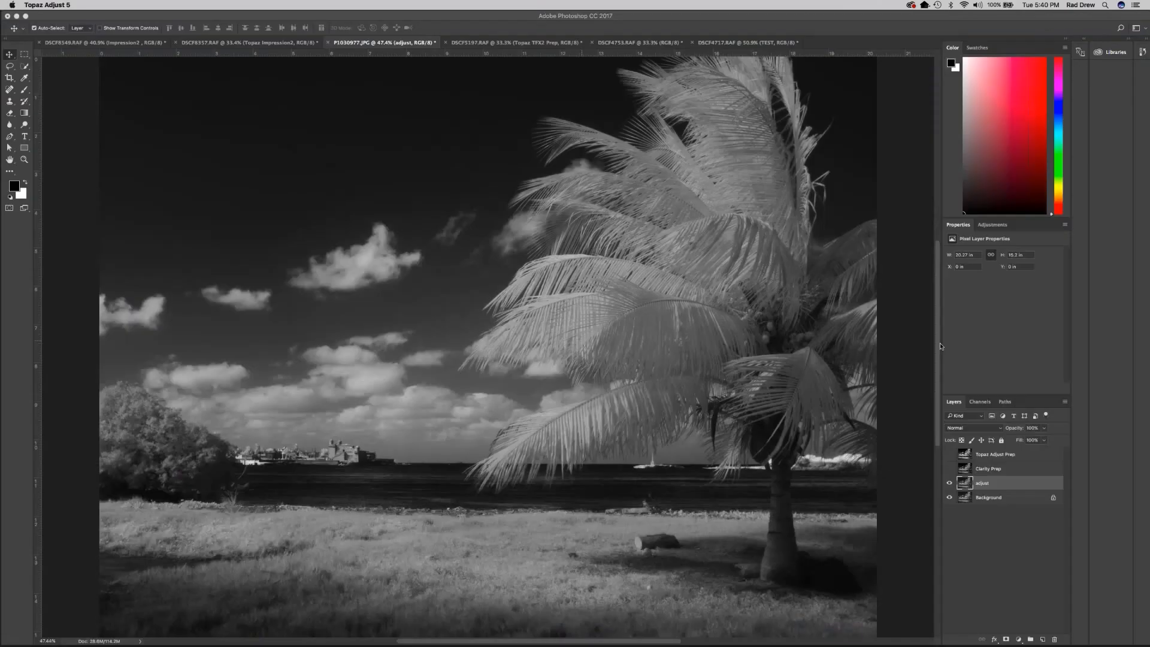
Duplicate the adjust layer and name the copy "clarity".
right_click(1018, 319)
click(1014, 313)
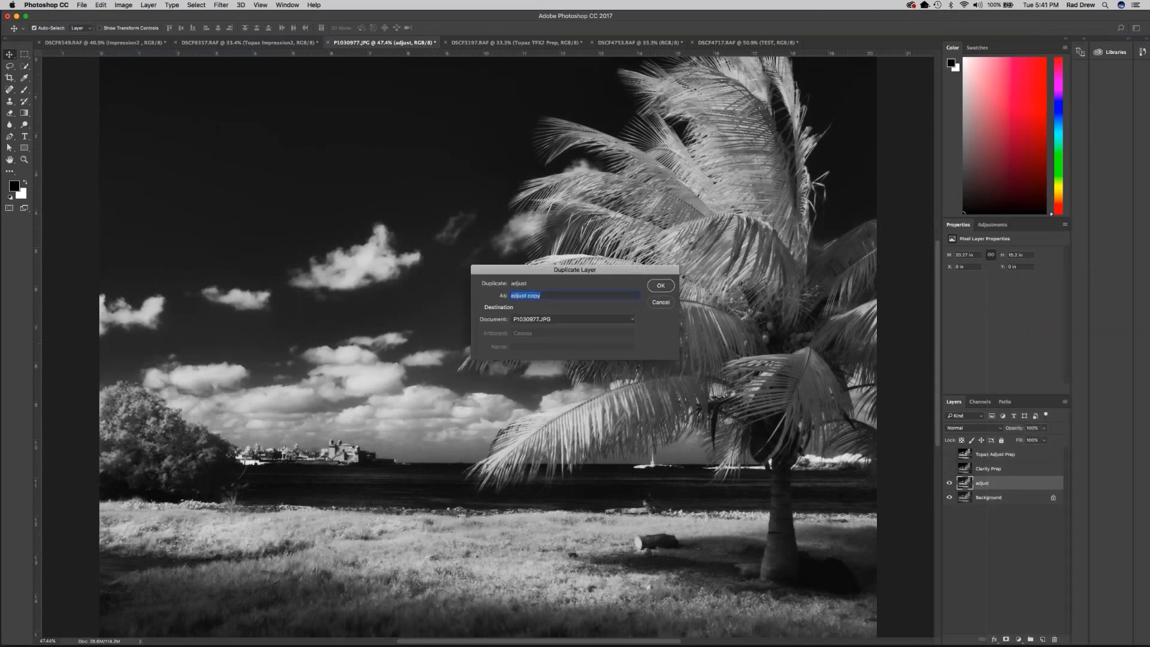
text(clarity)
key(Return)
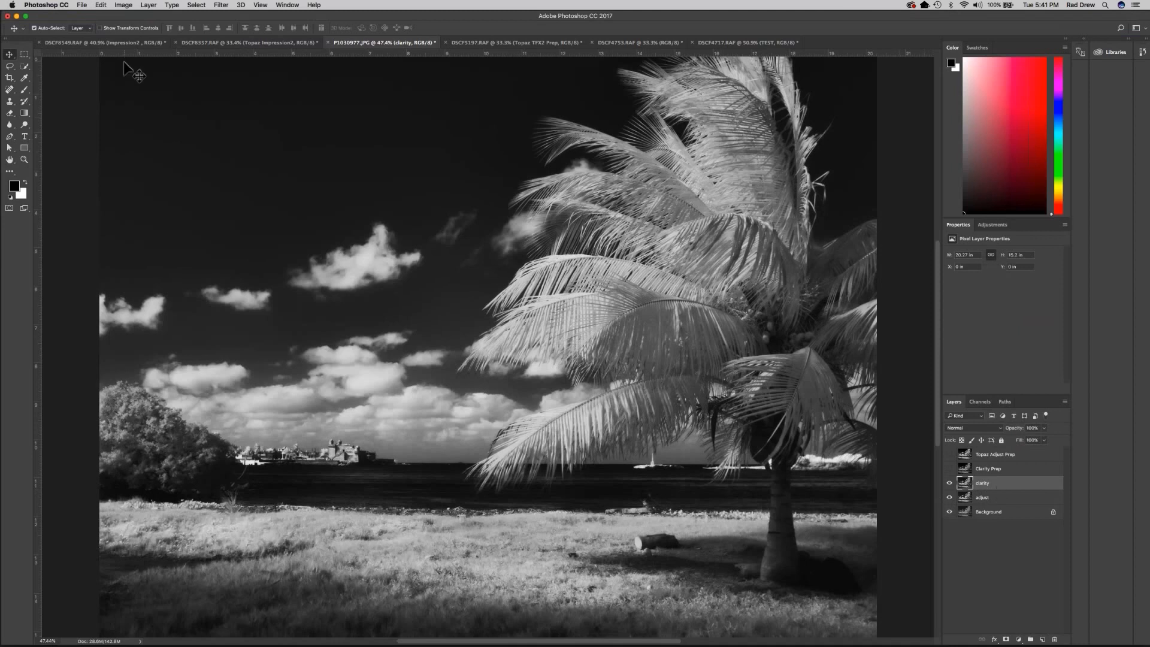
Open Topaz Clarity on the clarity layer of the palm tree photo and reset all its settings.
click(221, 5)
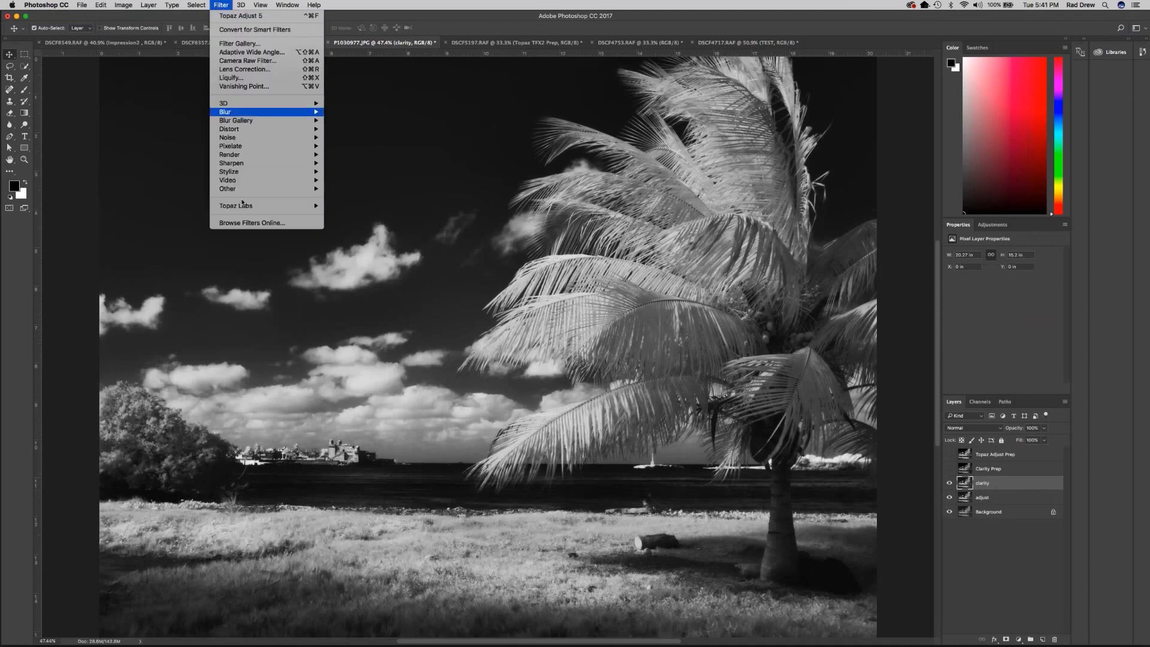
mouse_move(263, 205)
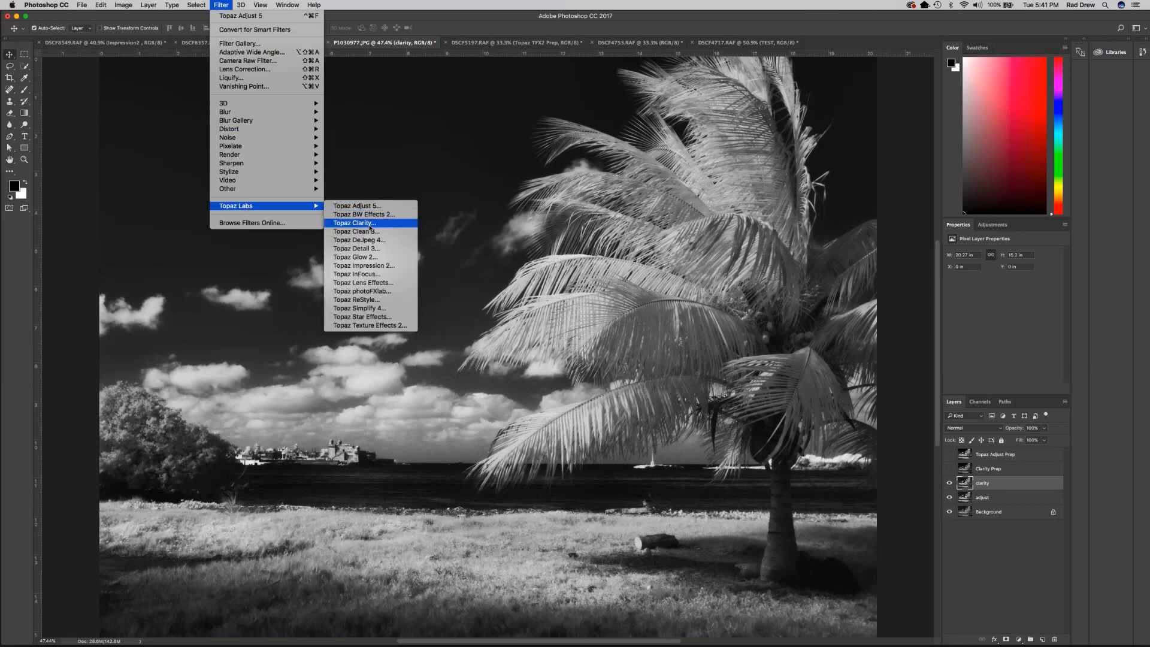
click(354, 223)
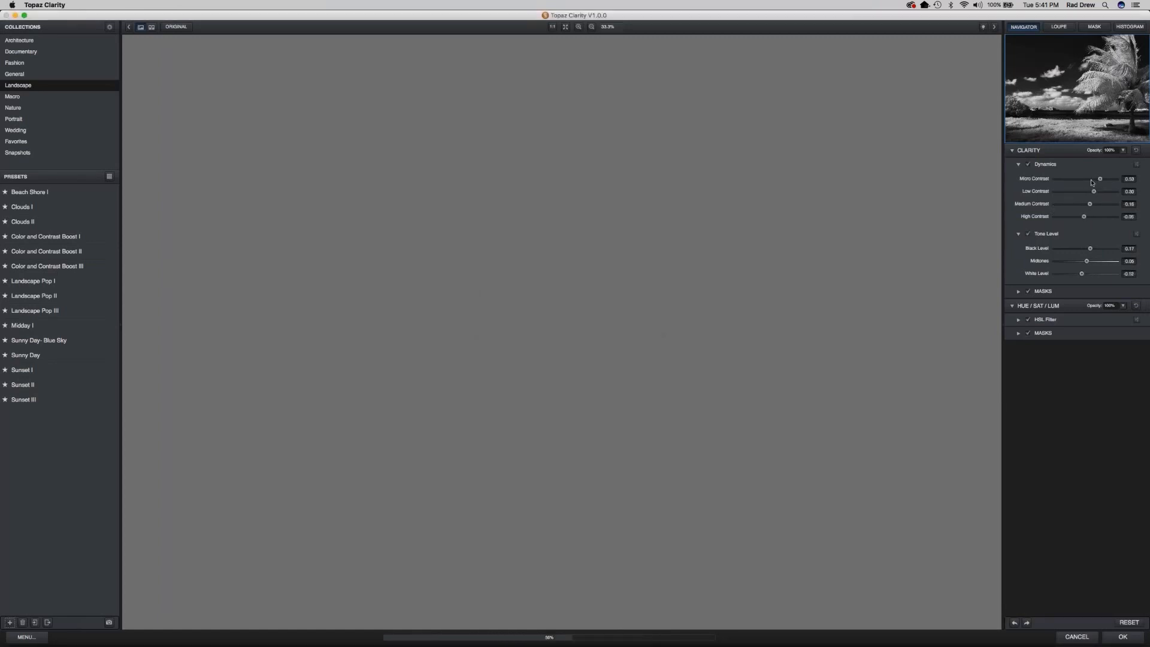
click(1135, 623)
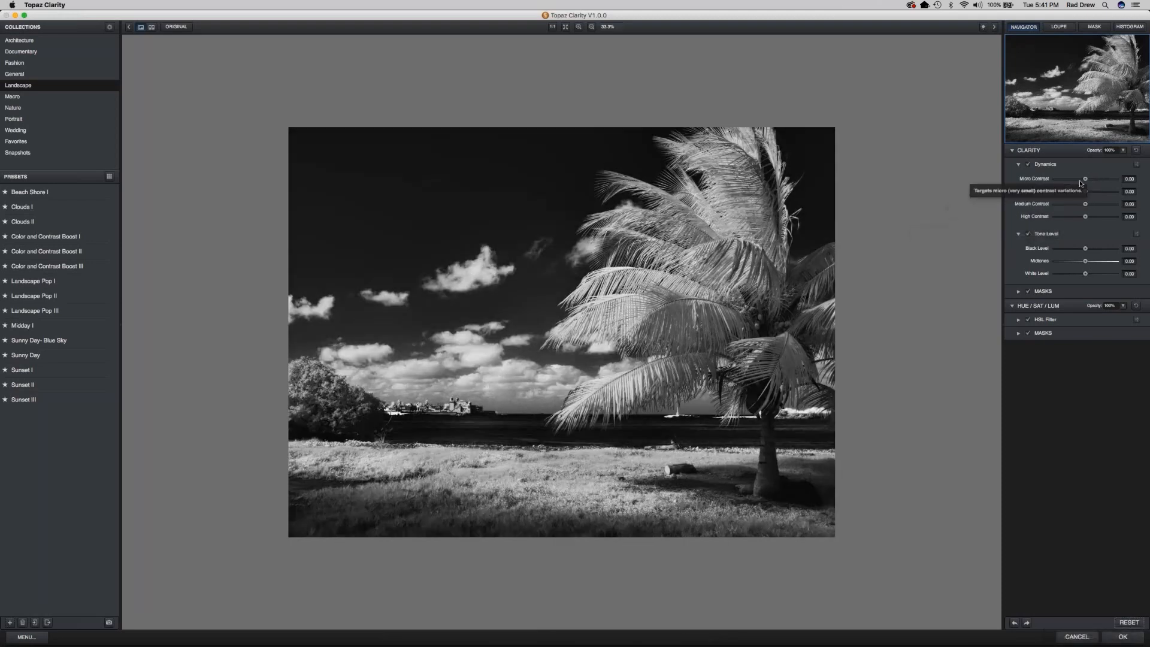
Set Micro Contrast to about 0.58, Low Contrast to 0.27, Medium Contrast and Midtones to 0.20, and apply the clarity effect.
drag(1085, 181, 1101, 182)
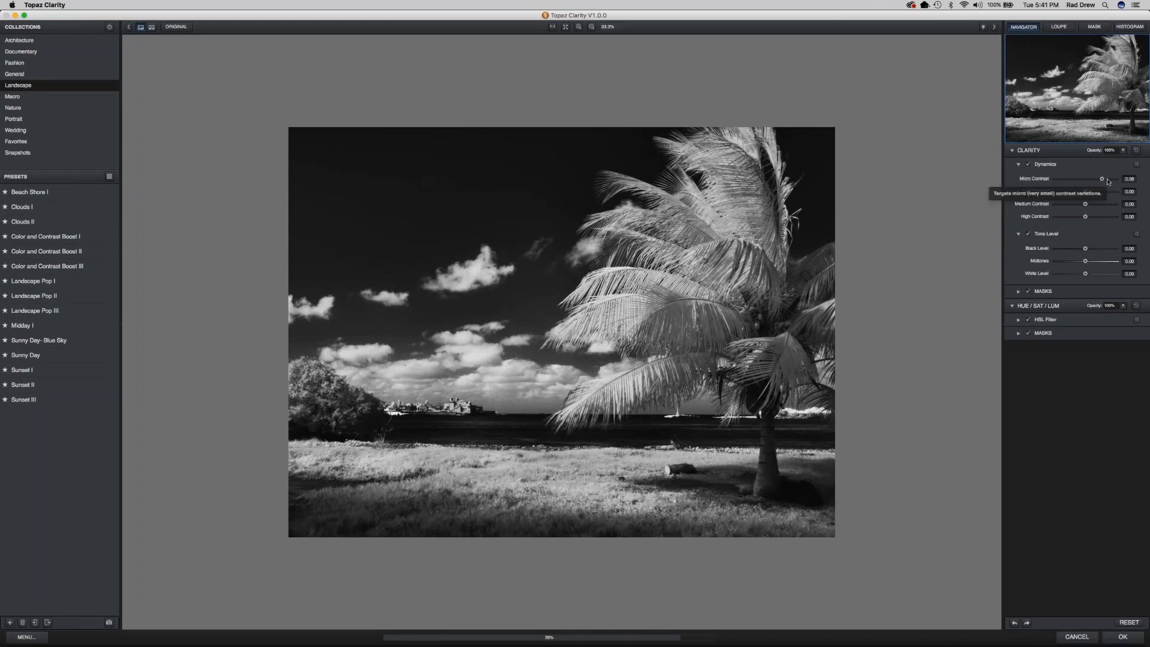
drag(1085, 192, 1093, 192)
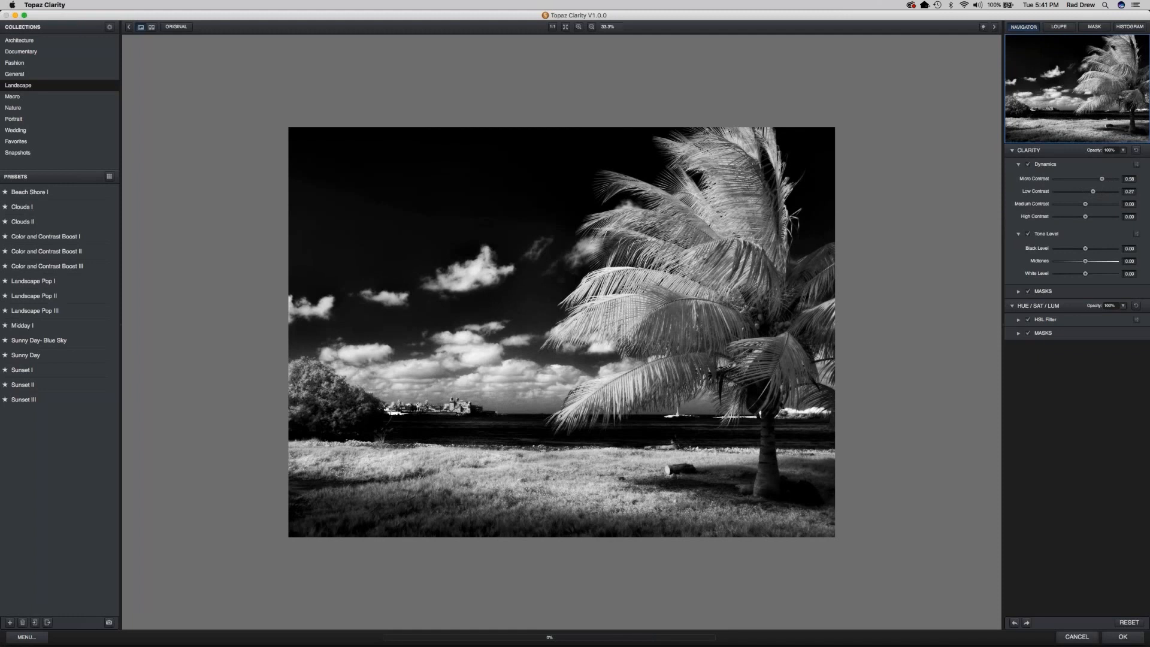
drag(1085, 204, 1091, 204)
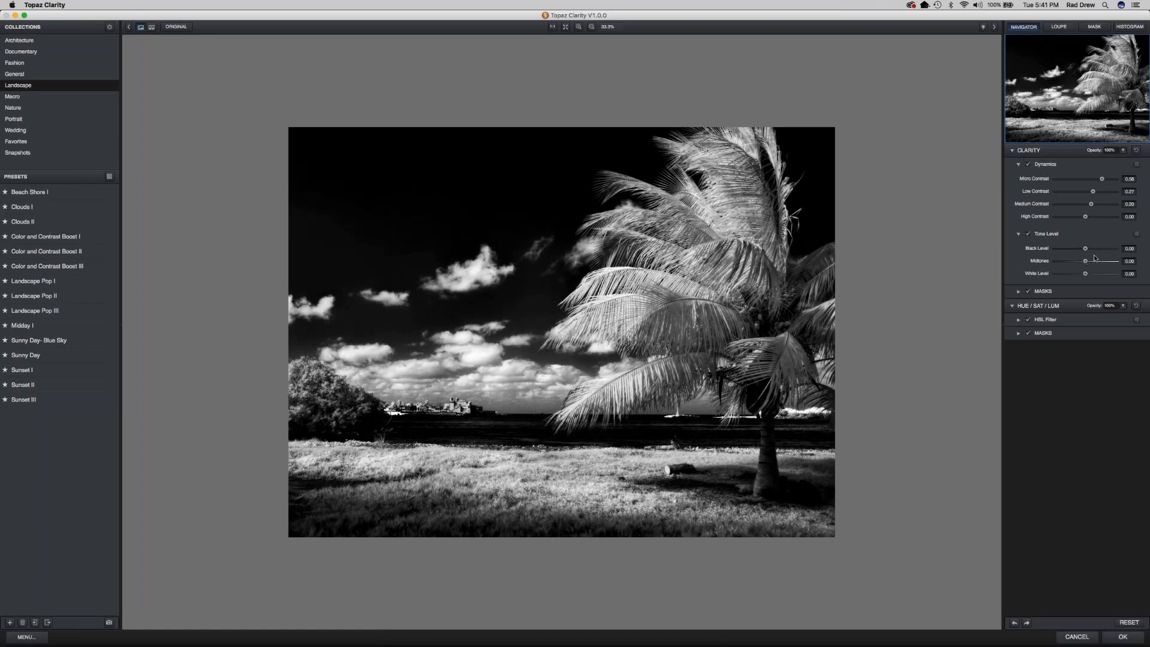
drag(1085, 261, 1091, 263)
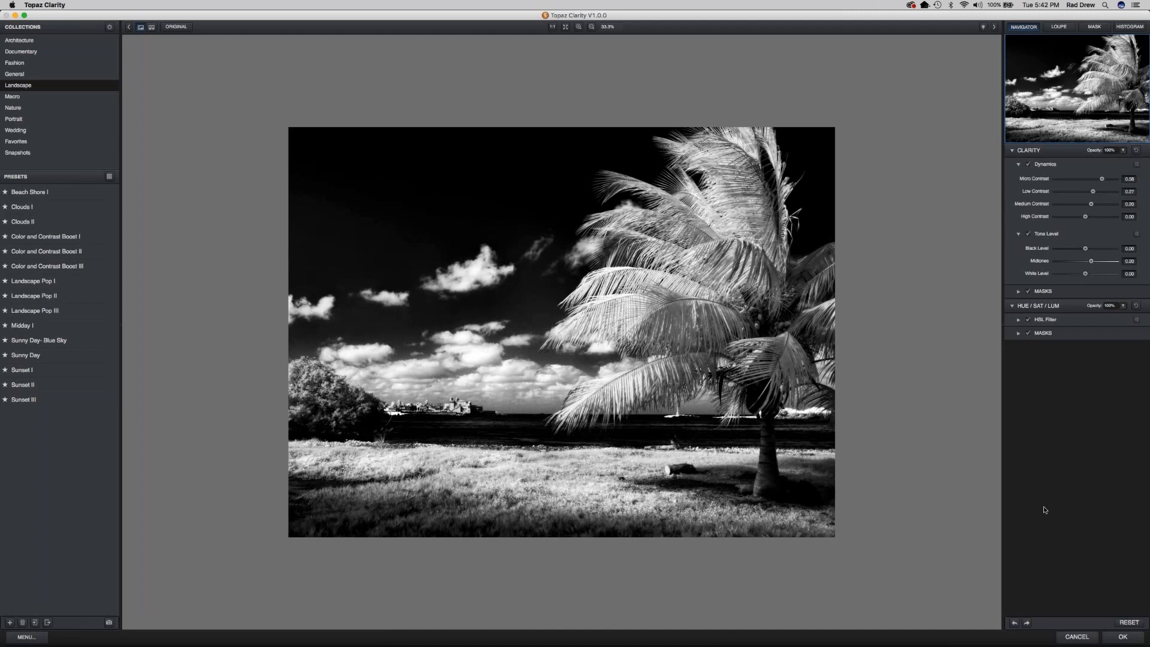
click(1131, 637)
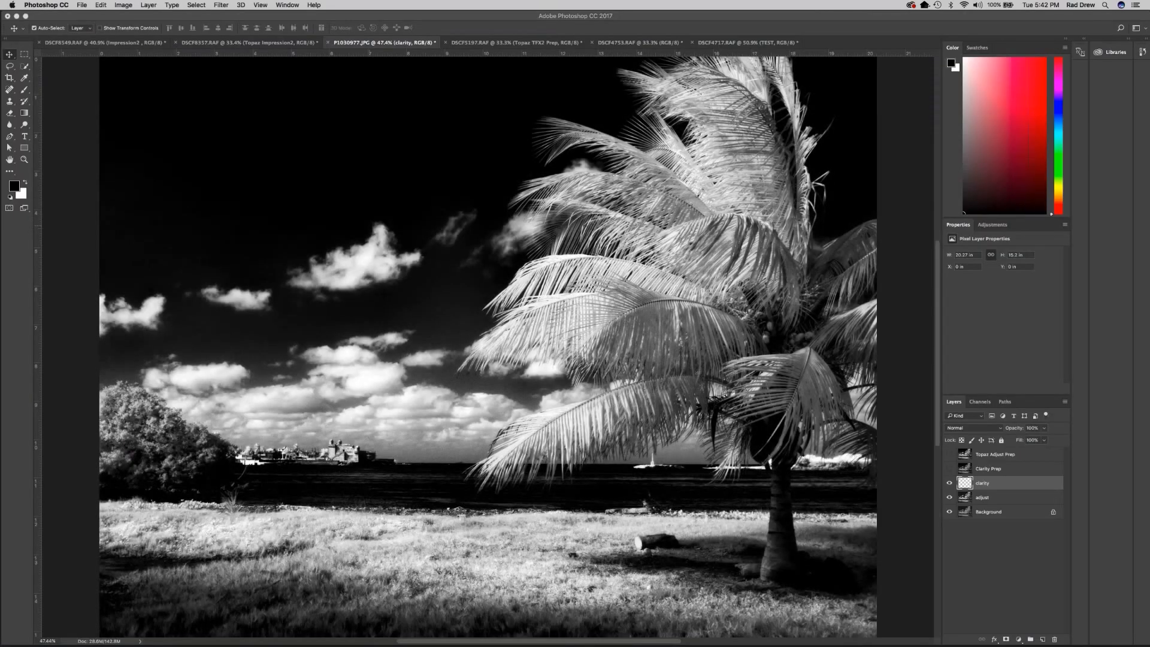
Toggle the clarity, adjust and prep layers' visibility to compare the palm tree edit with the original photo.
drag(949, 482, 949, 501)
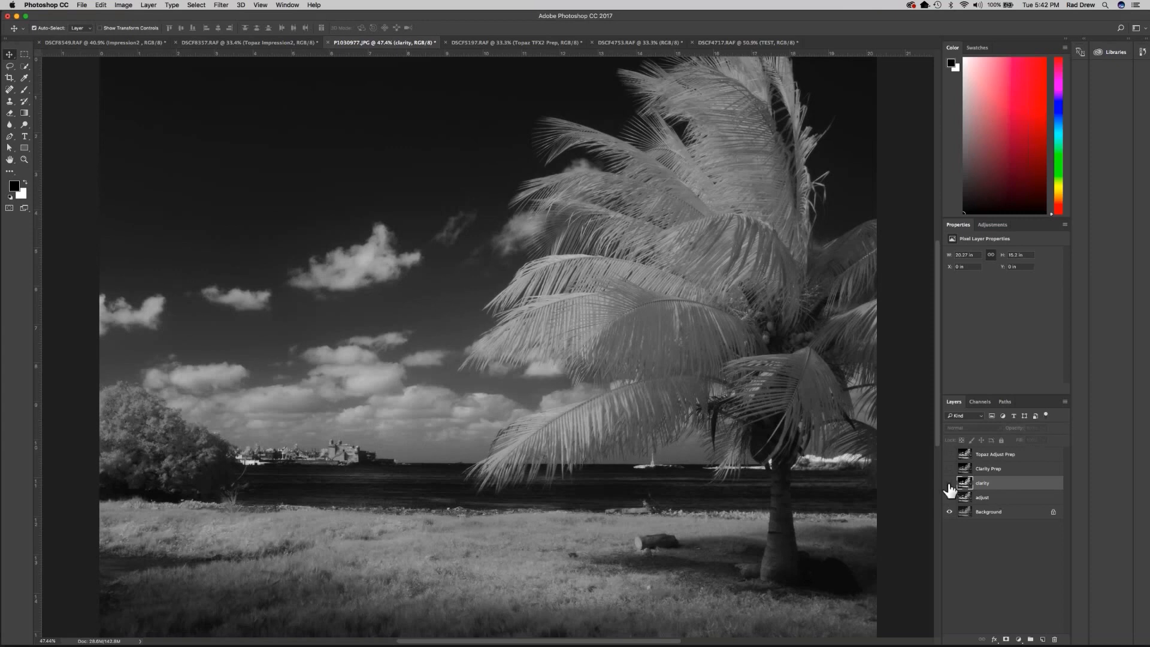
click(949, 454)
click(949, 455)
click(949, 483)
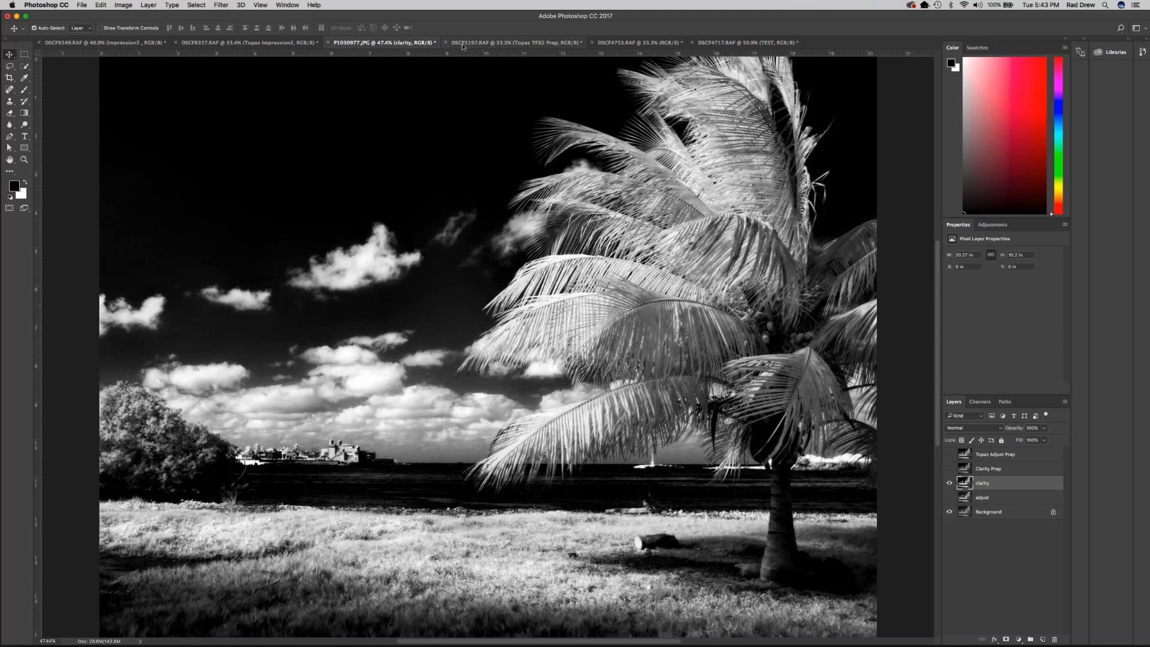
Switch to the castle photo DSCF5197.RAF, duplicate its Background layer and name the copy "Adjust".
click(493, 42)
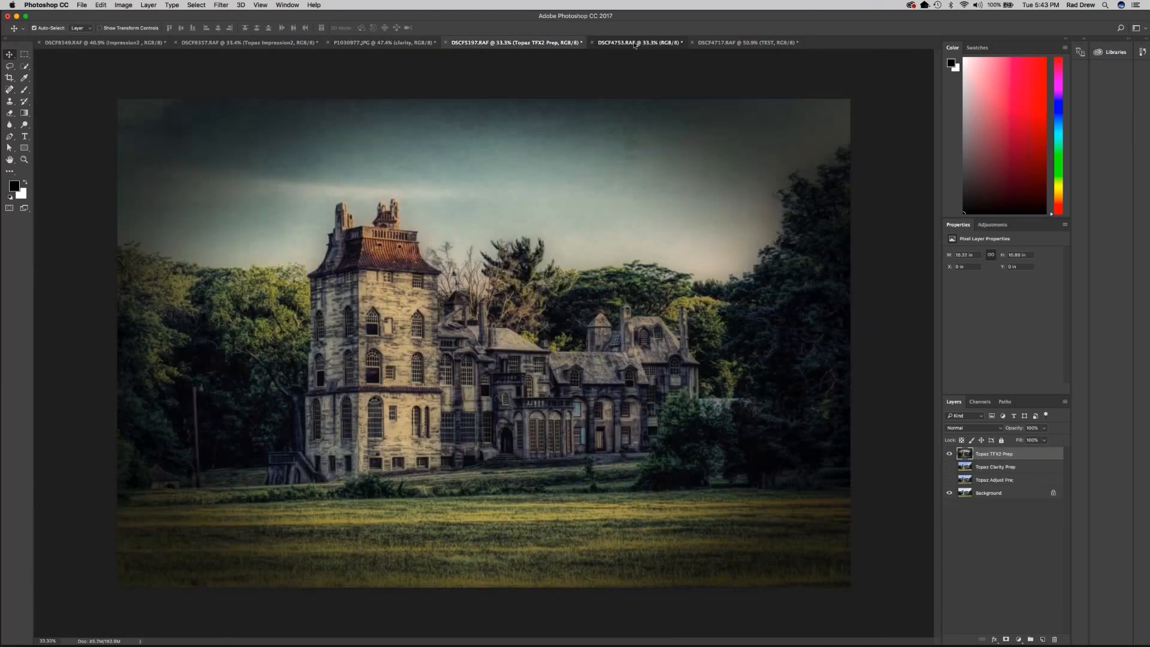
click(635, 44)
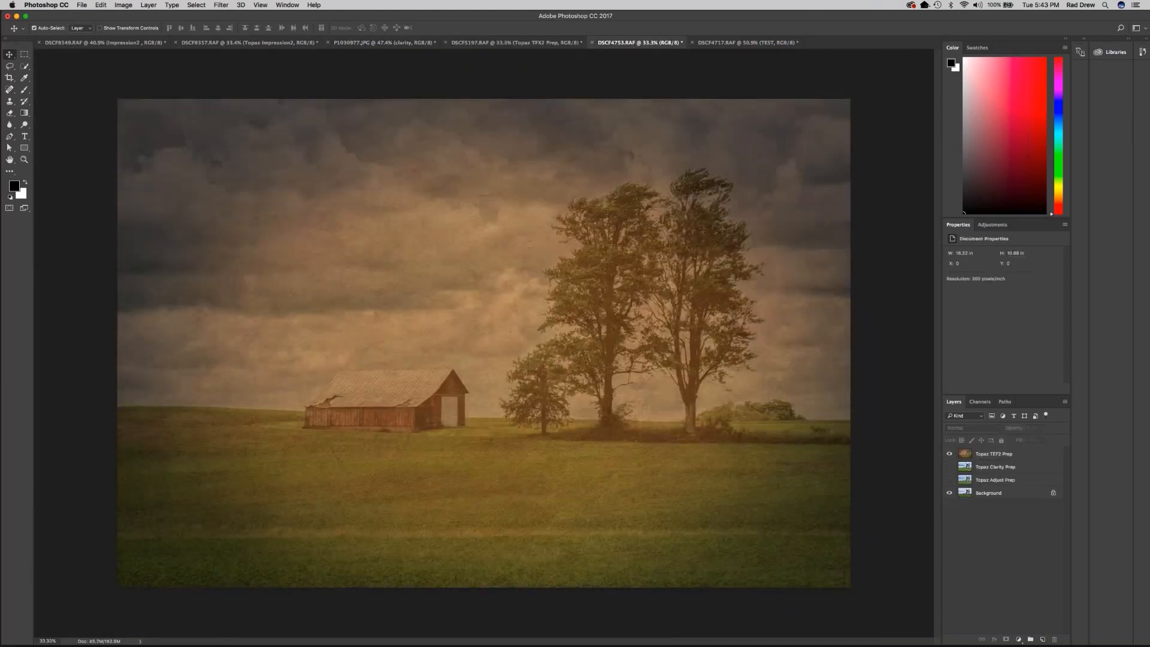
click(515, 42)
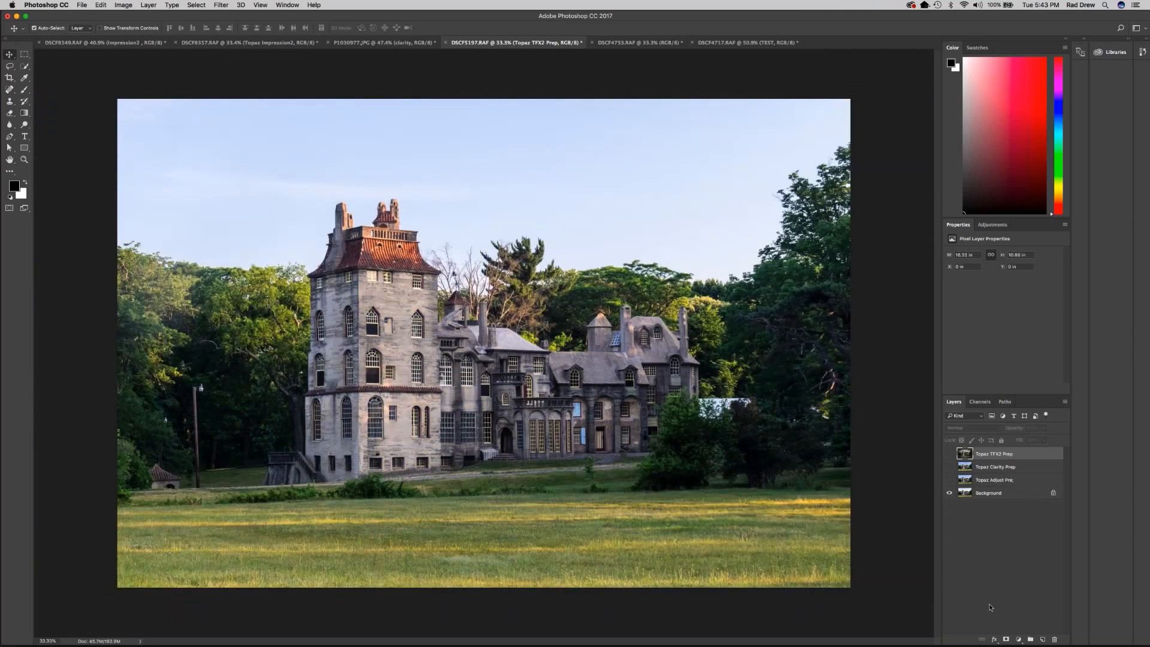
right_click(1007, 502)
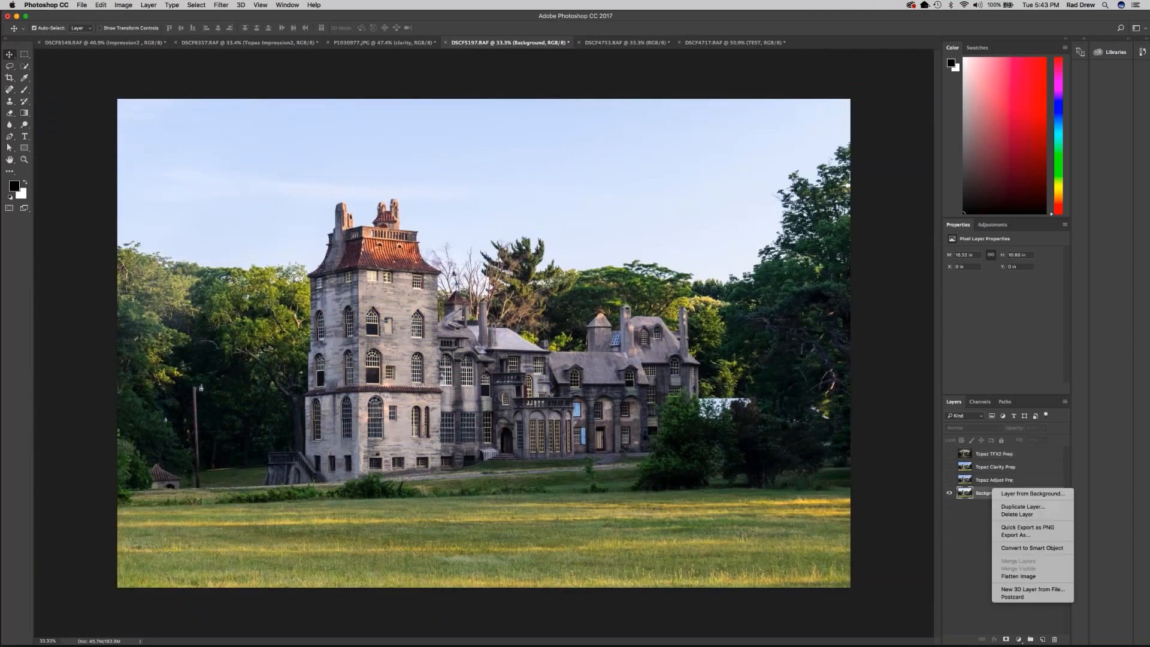
click(1011, 508)
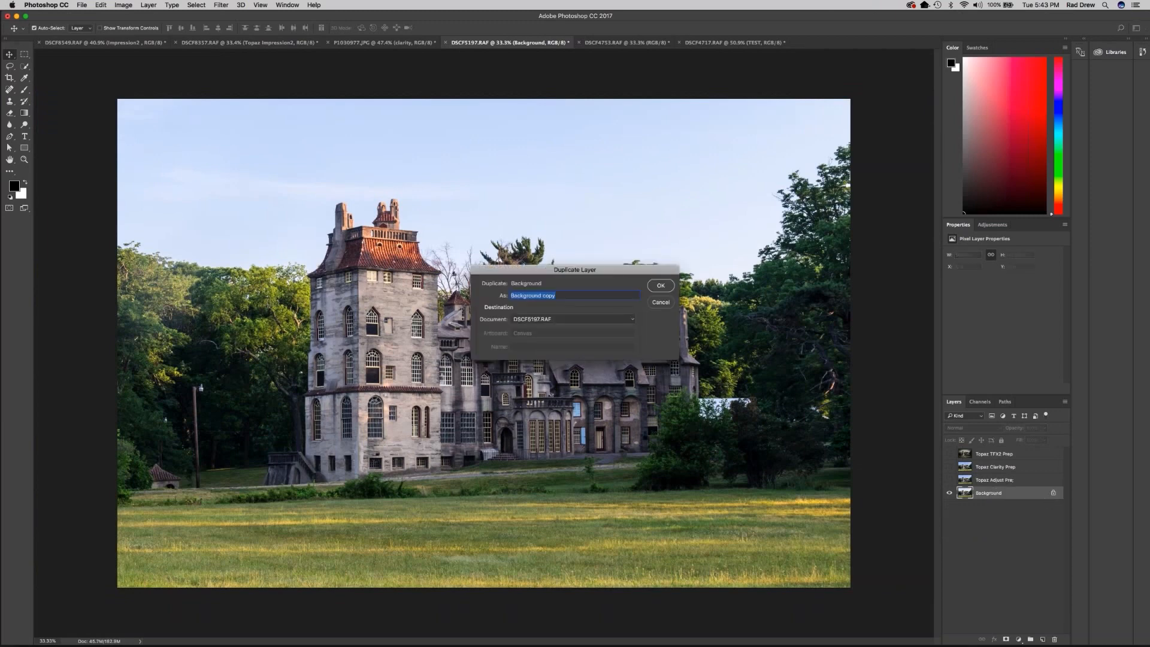
text(Adjust)
click(660, 286)
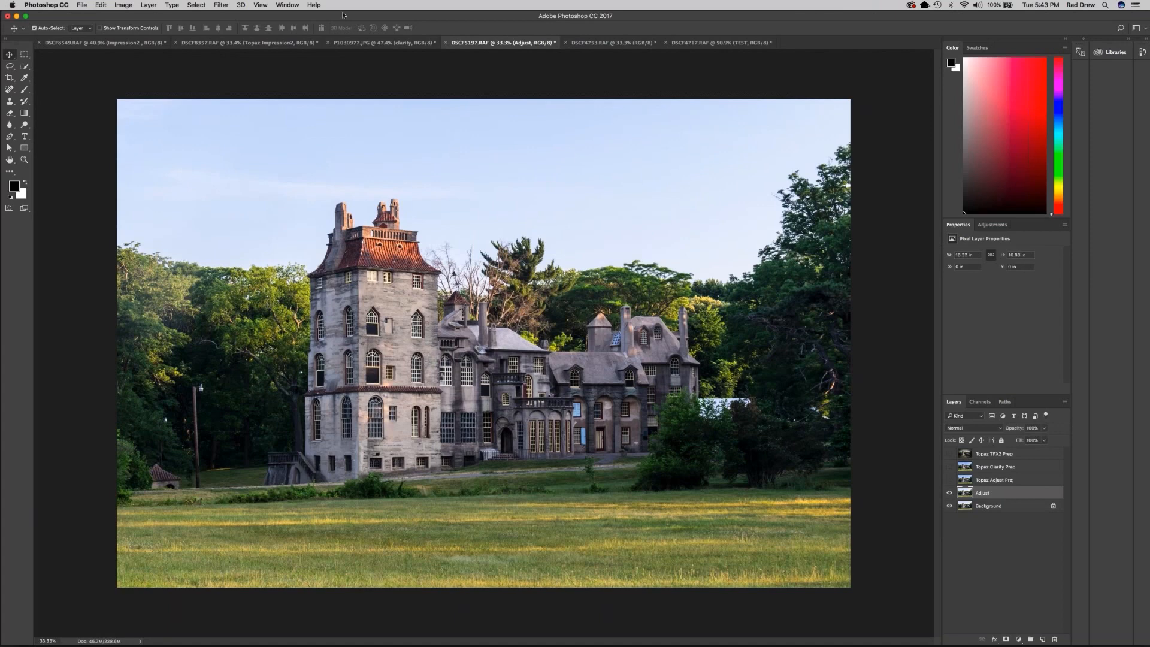
Open Topaz Adjust 5 on the Adjust layer and show the Classic Collection presets as a thumbnail grid.
click(221, 5)
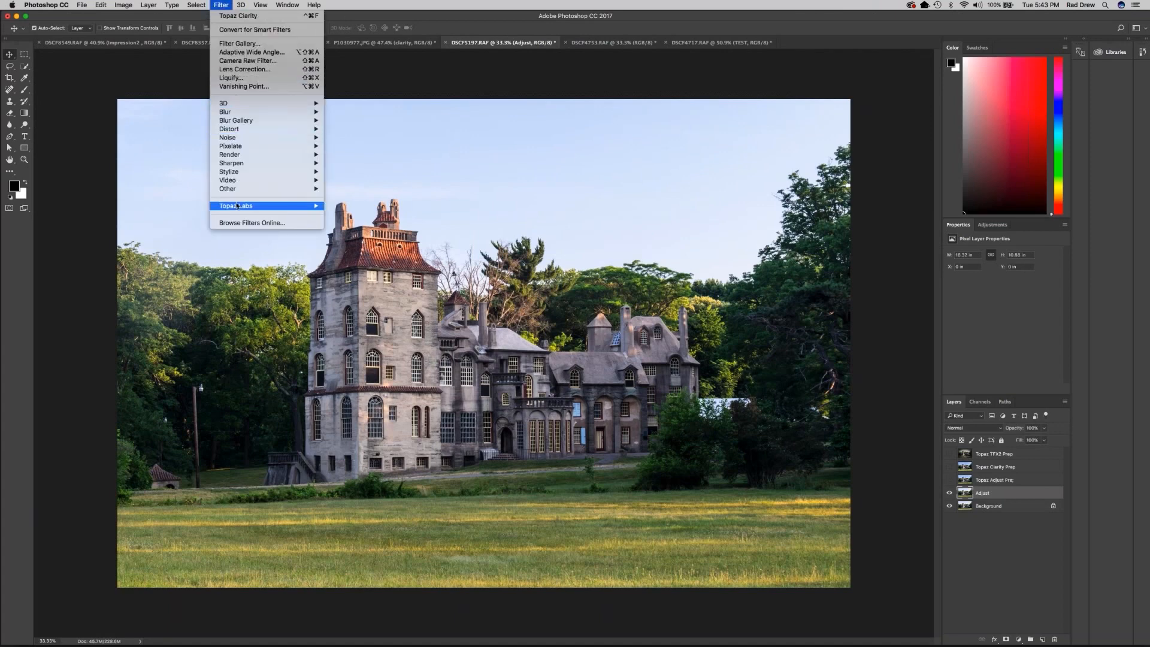
mouse_move(305, 205)
click(353, 207)
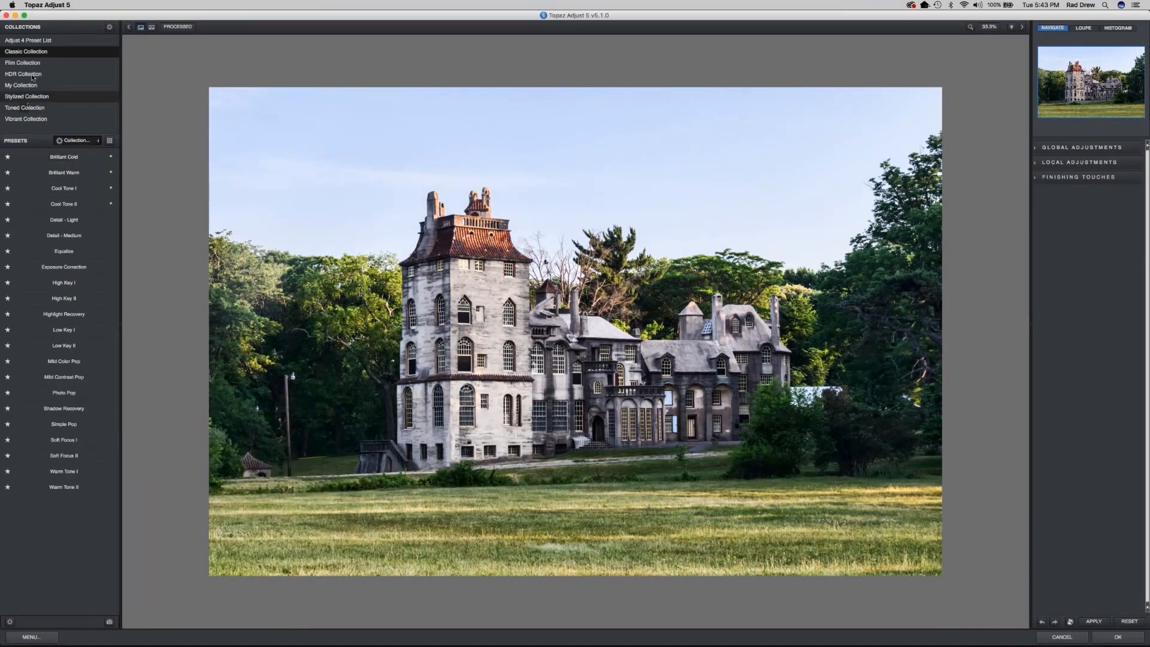
click(108, 143)
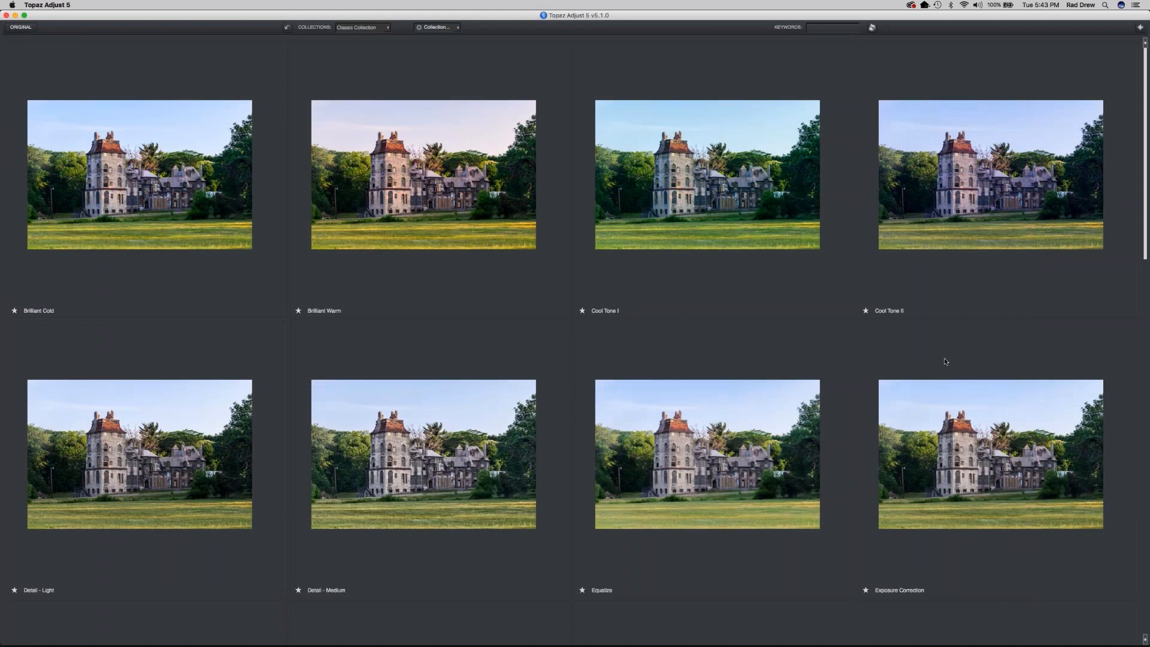
Browse the Classic Collection preset previews and choose the Highlight Recovery preset for the castle photo.
scroll(943, 364, down, 1)
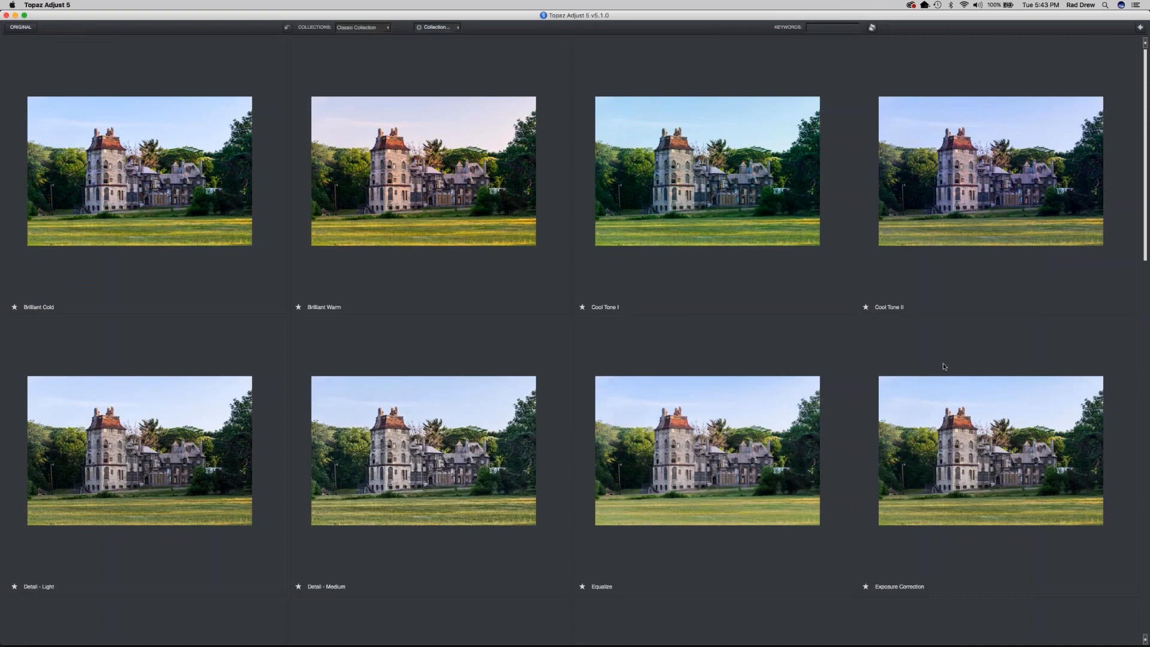
scroll(531, 422, down, 5)
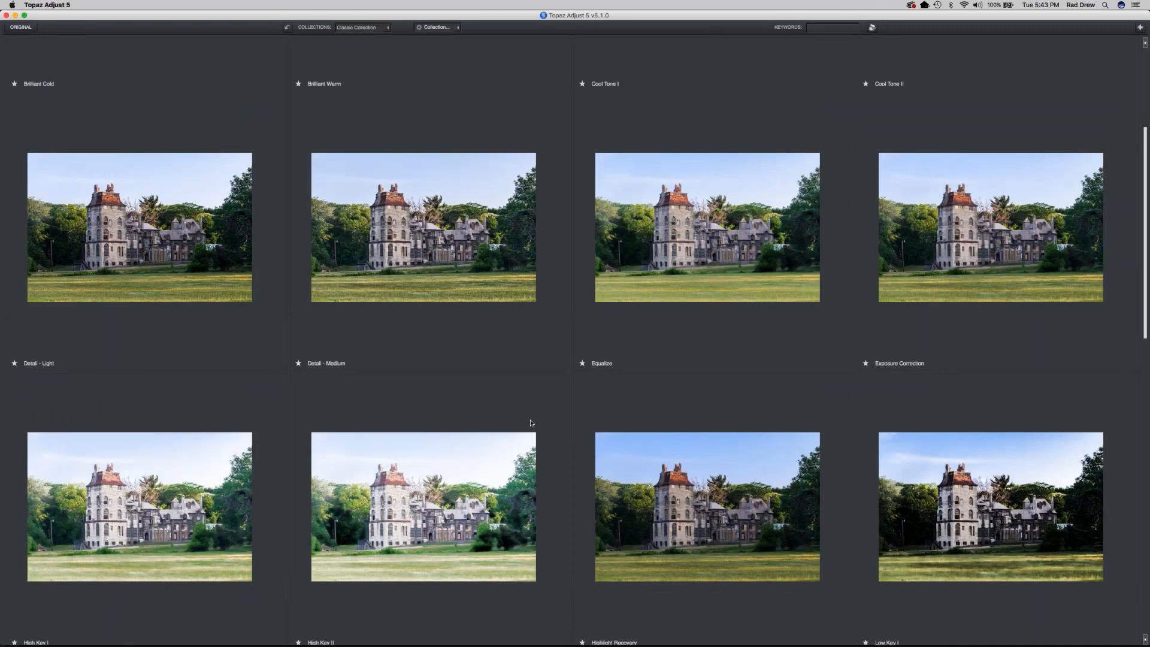
scroll(665, 355, down, 3)
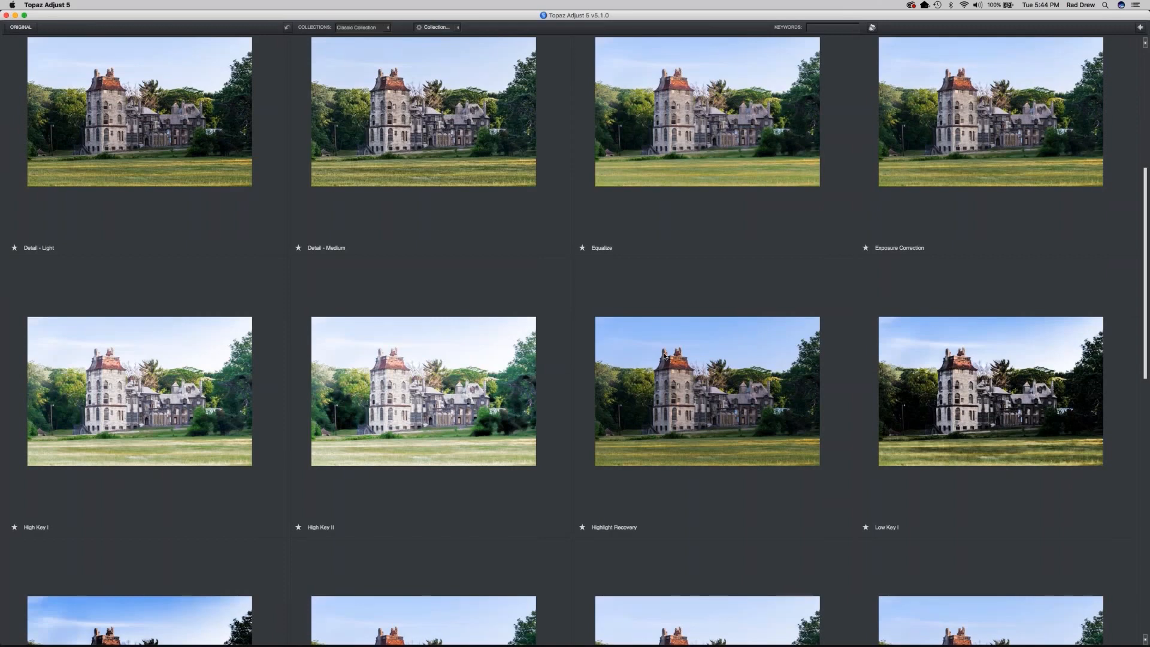
scroll(665, 355, down, 1)
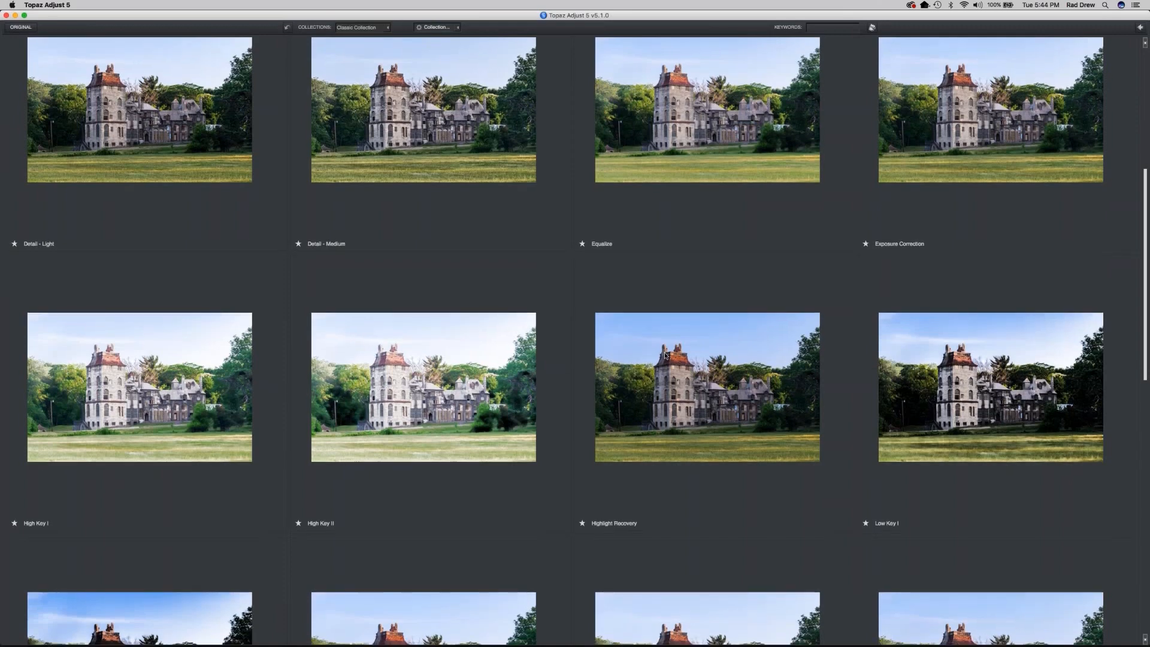
scroll(665, 355, down, 2)
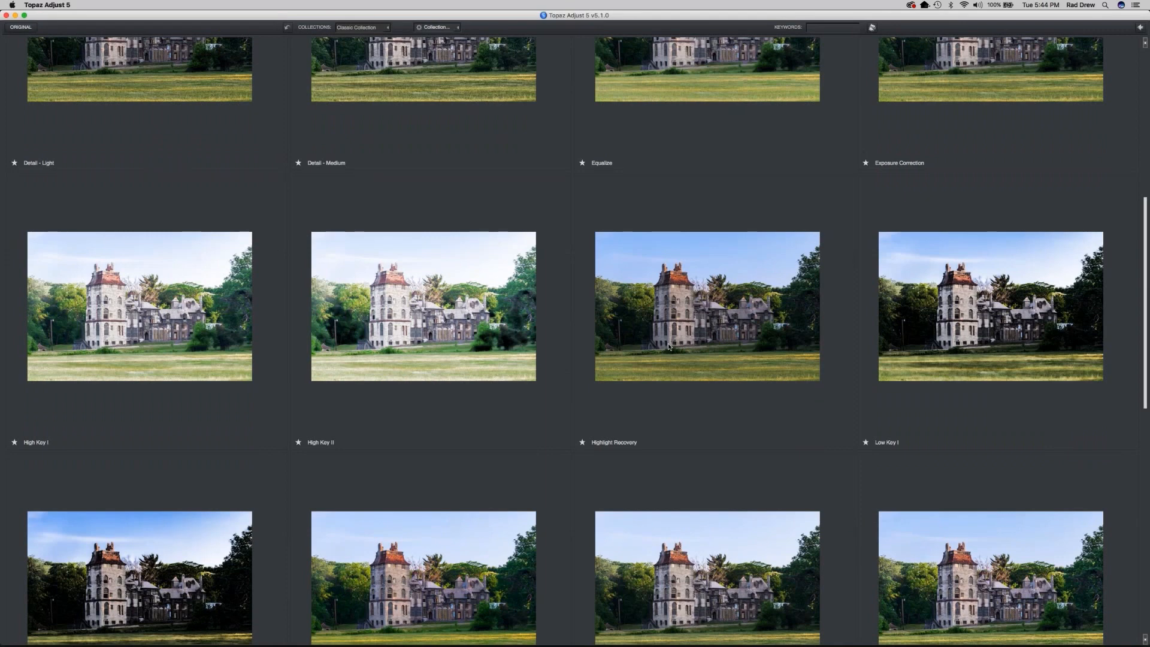
scroll(668, 346, down, 1)
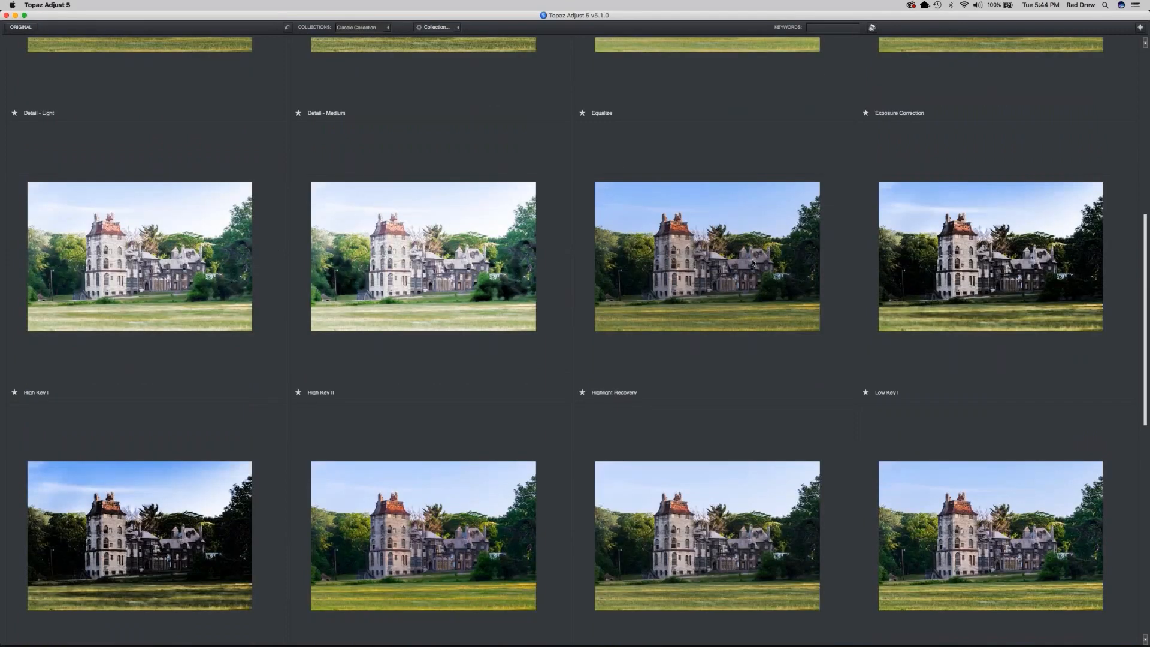
scroll(753, 263, up, 1)
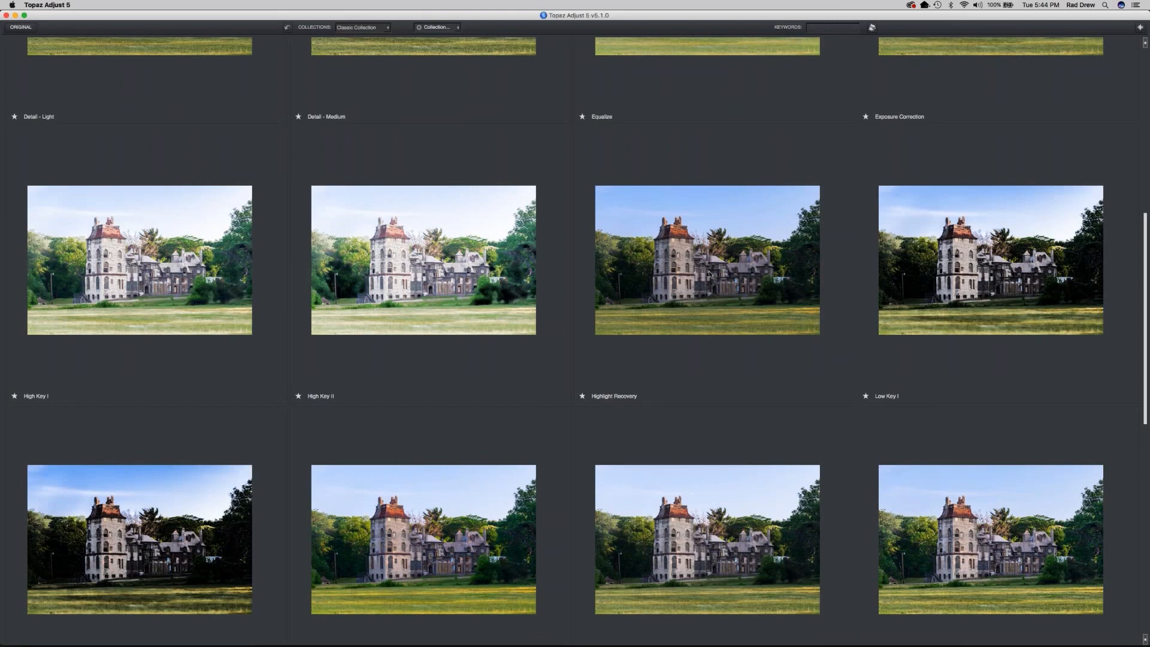
scroll(712, 284, up, 1)
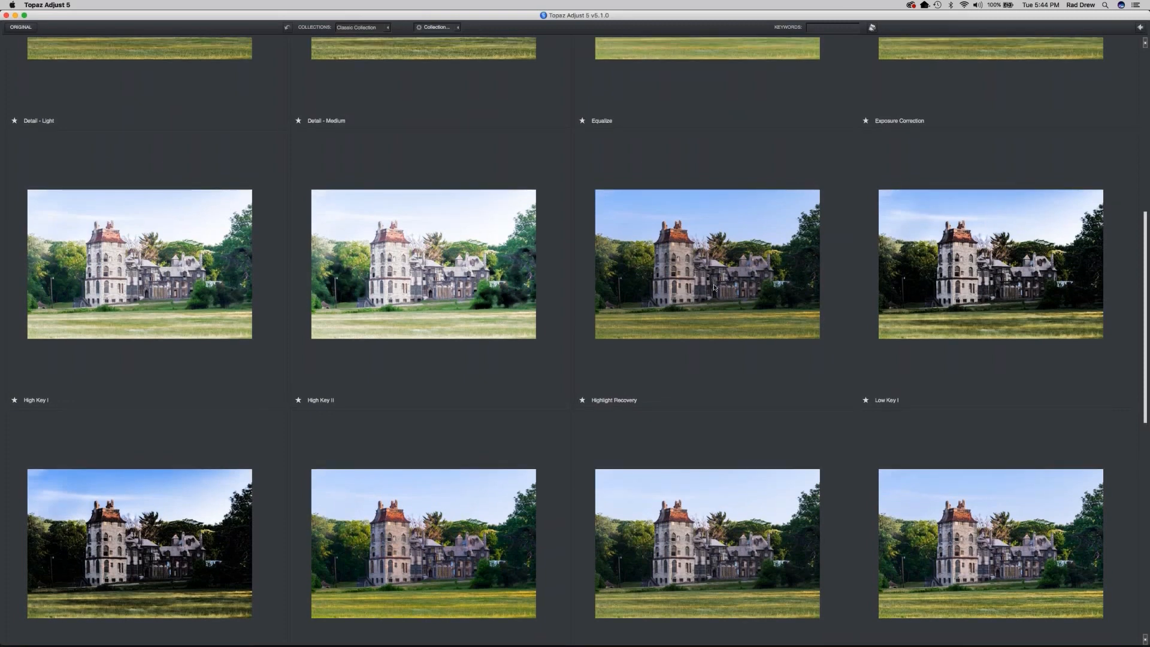
scroll(709, 290, up, 2)
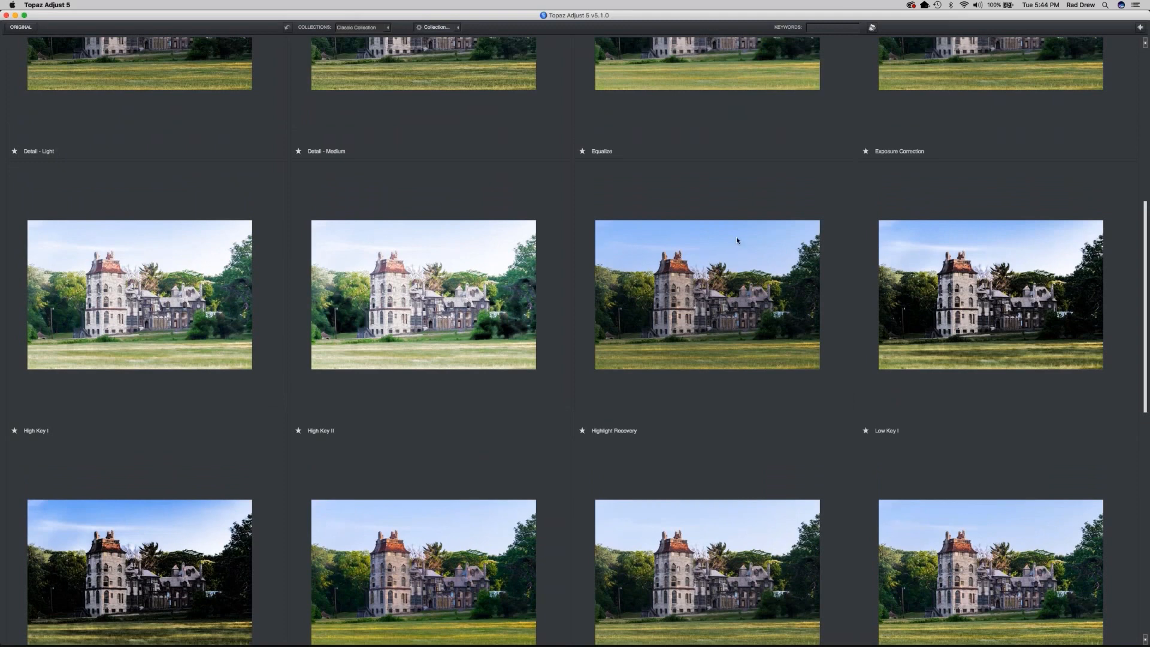
click(715, 313)
click(711, 307)
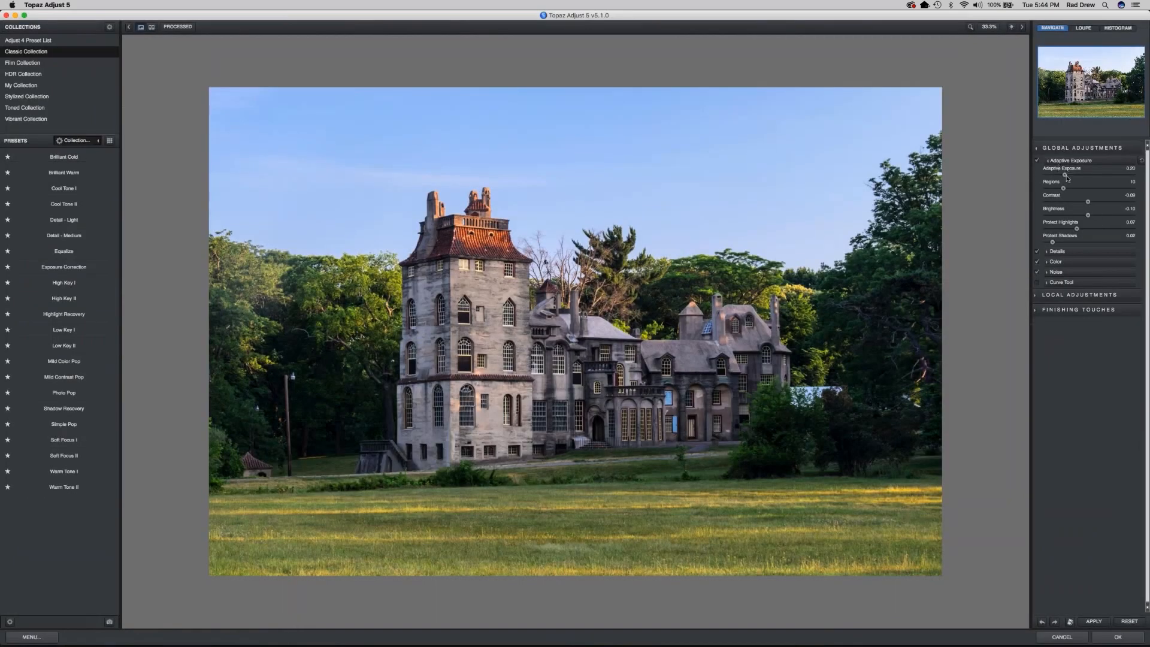
Set Adaptive Exposure to about 0.3, Regions to 27 and Contrast to about -0.28, and lower Brightness slightly.
drag(1065, 177, 1076, 177)
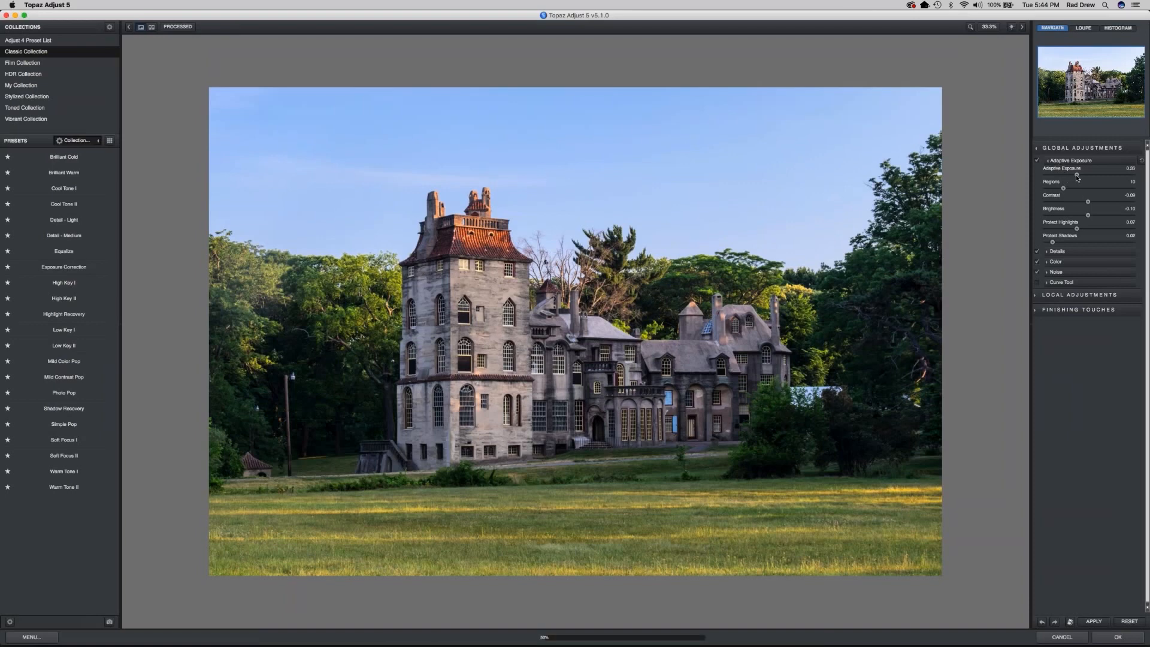
click(1090, 188)
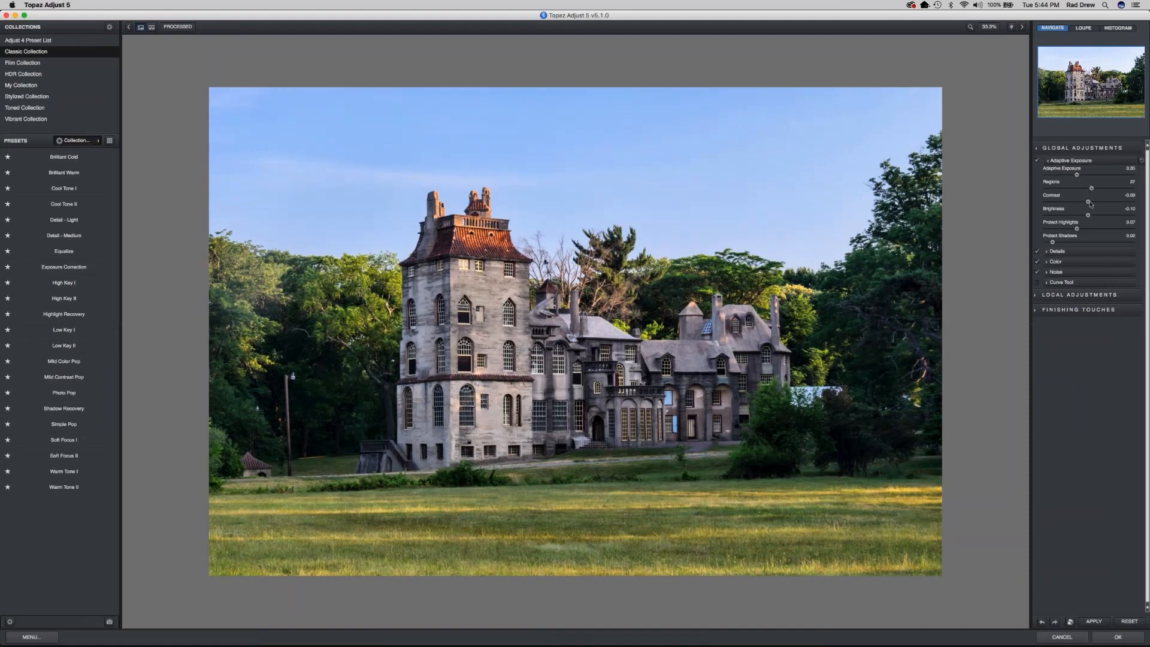
drag(1088, 202, 1085, 202)
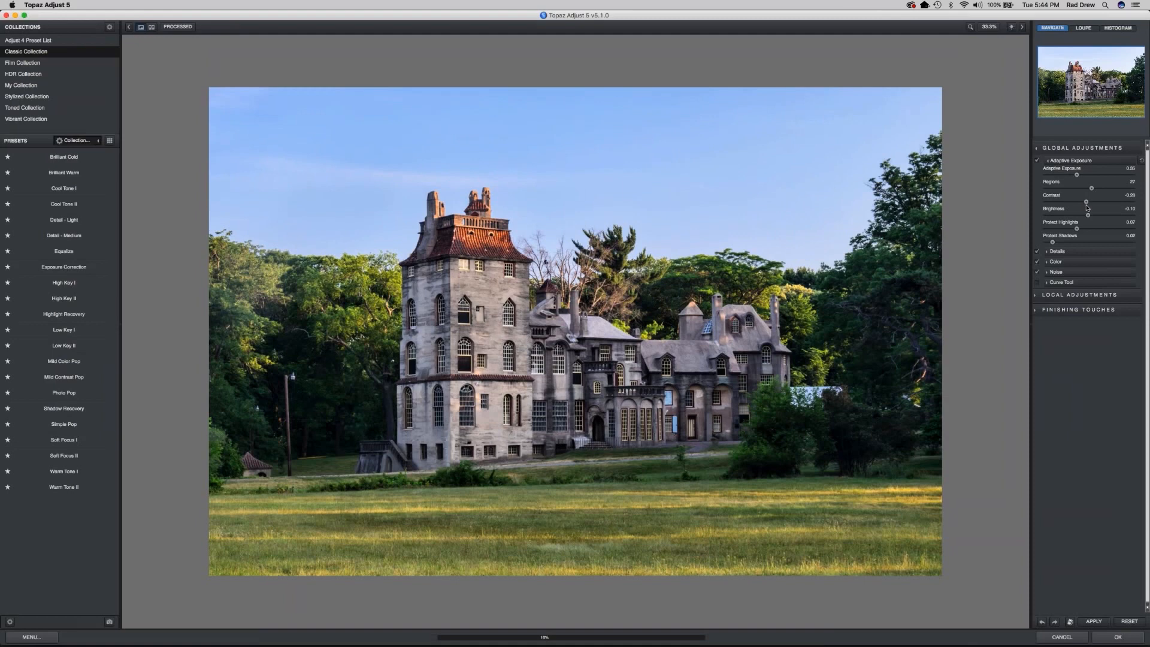
drag(1086, 214, 1085, 217)
drag(1085, 217, 1086, 217)
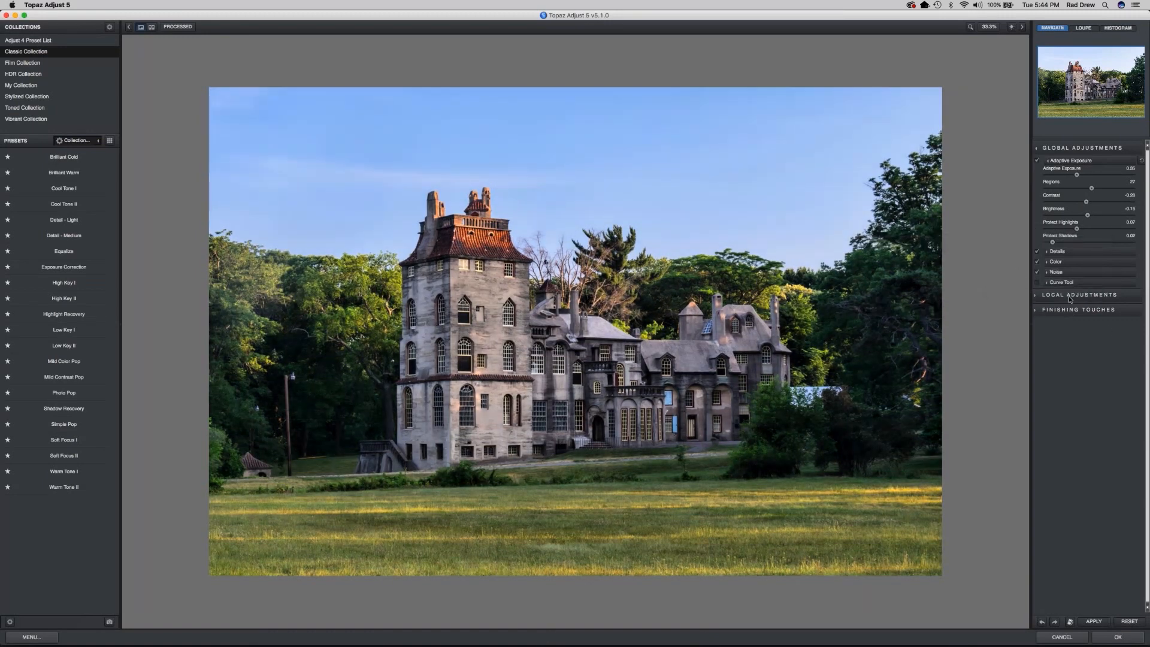
Raise the Details Sharpen value slightly and apply the Topaz Adjust edit to the castle photo's Adjust layer.
click(1055, 252)
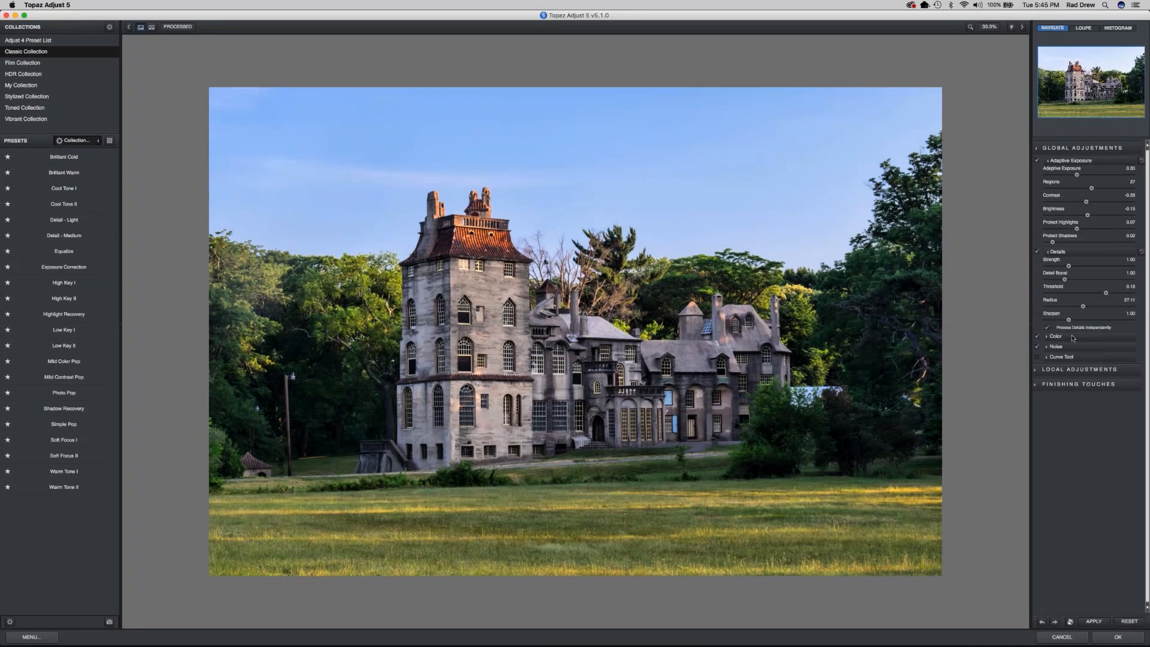
drag(1070, 321, 1073, 321)
click(373, 149)
click(1118, 637)
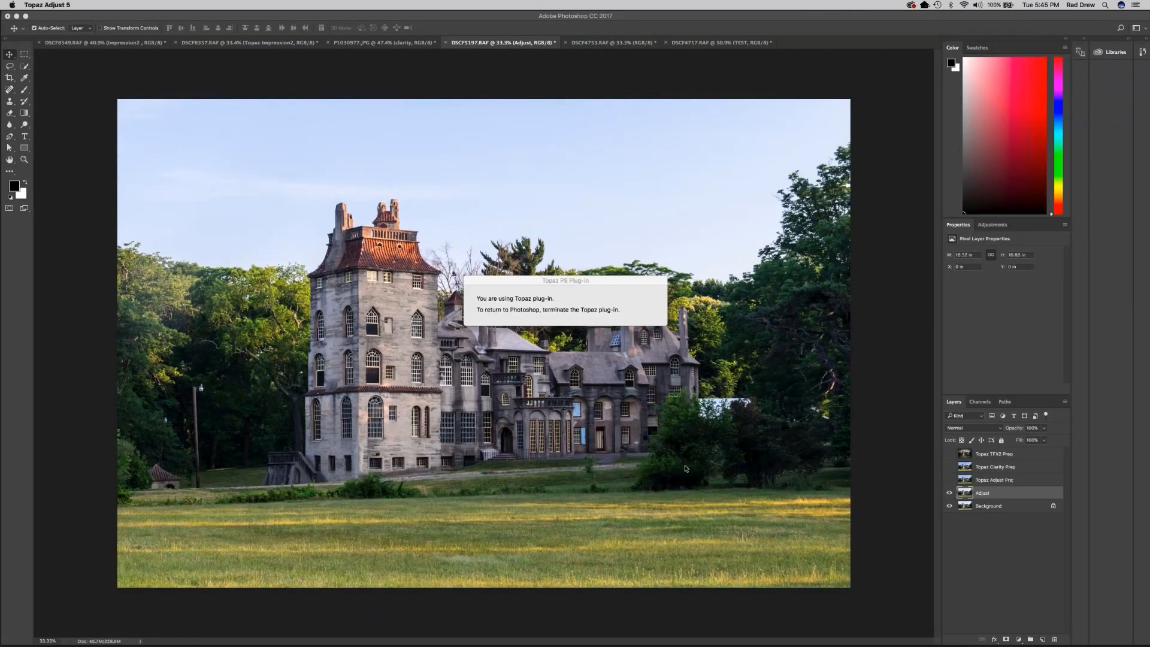
Duplicate the Adjust layer and name the copy "Clarity".
right_click(991, 493)
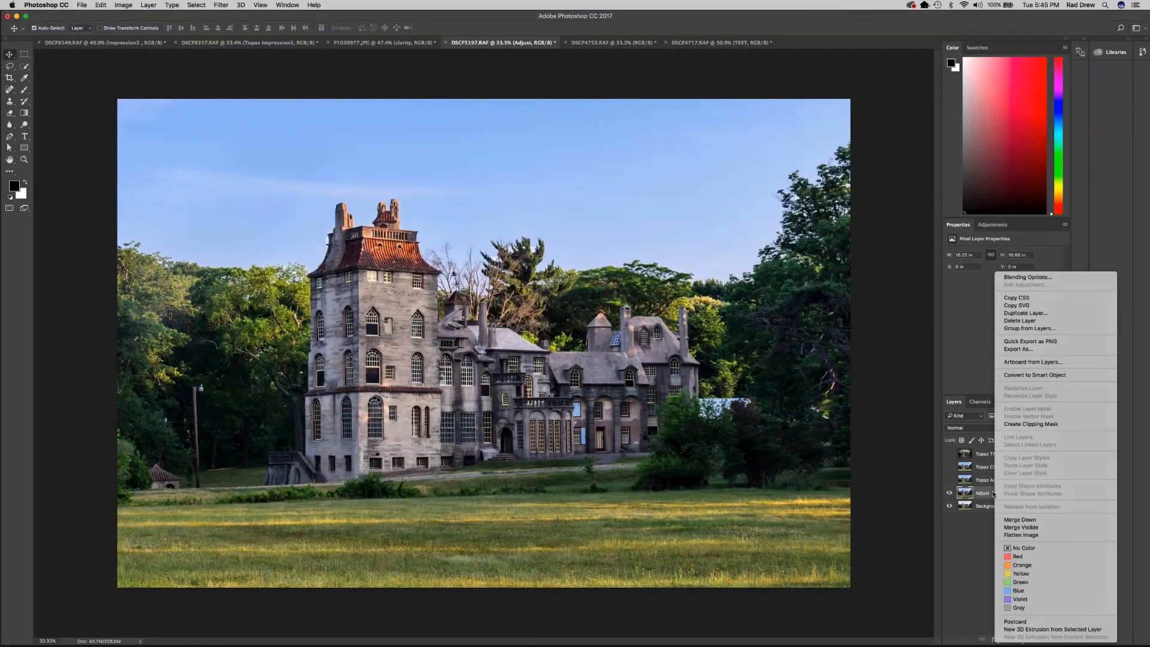
click(1019, 313)
text(Clarity)
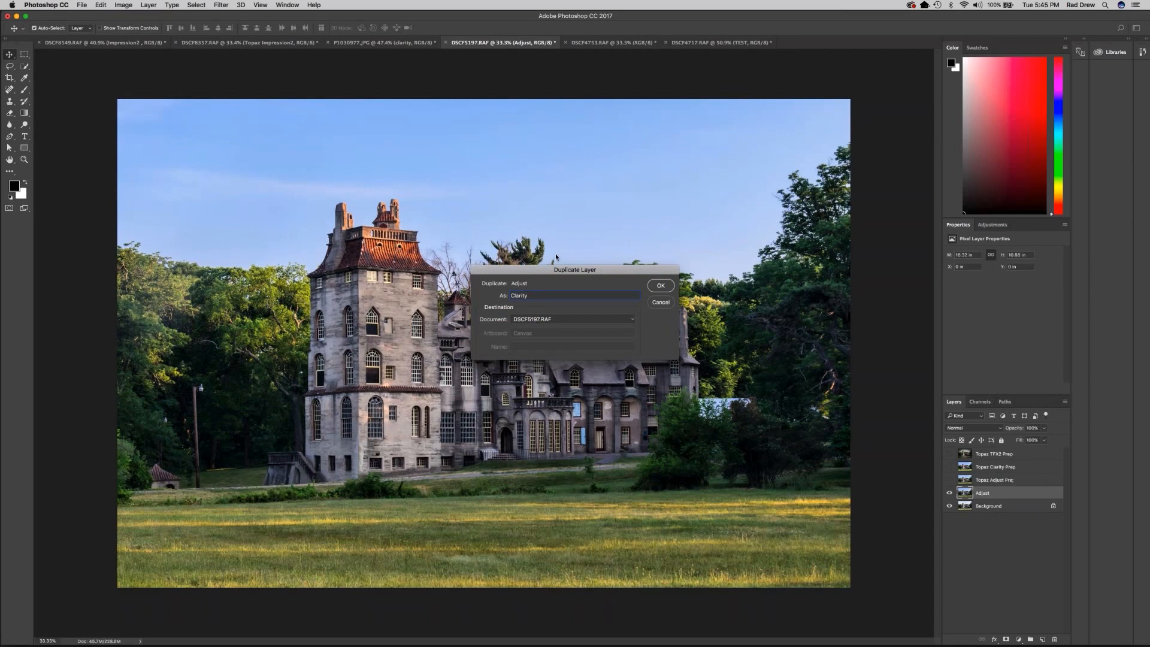
click(661, 286)
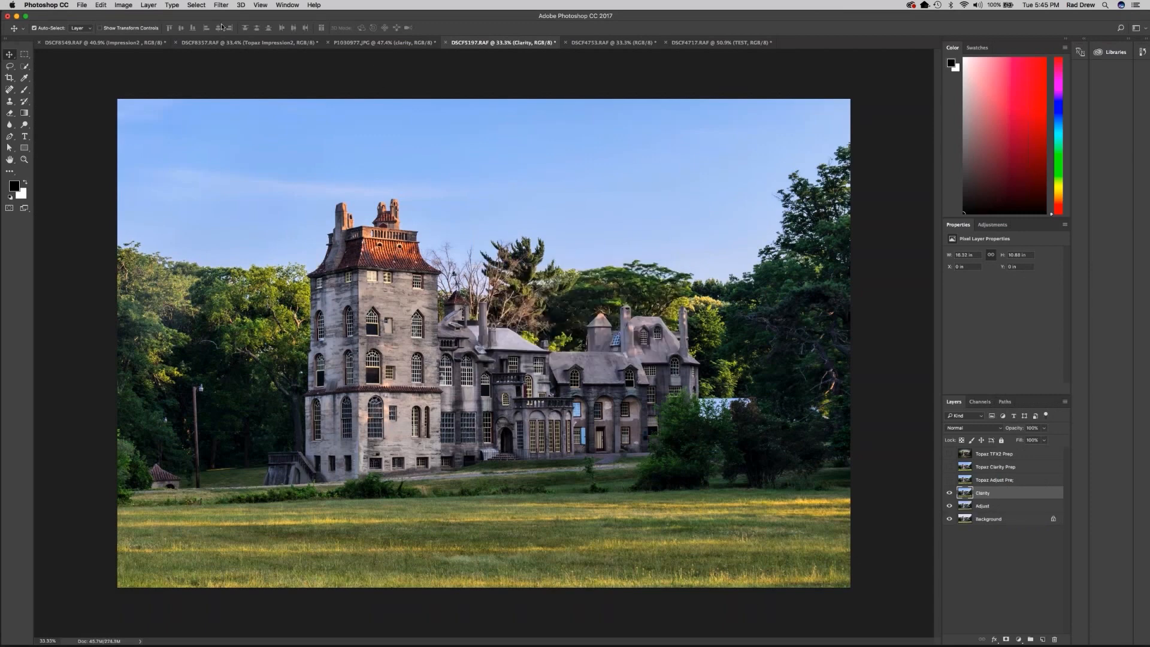
Open Topaz Clarity on the Clarity layer and reset all of its adjustments.
click(220, 5)
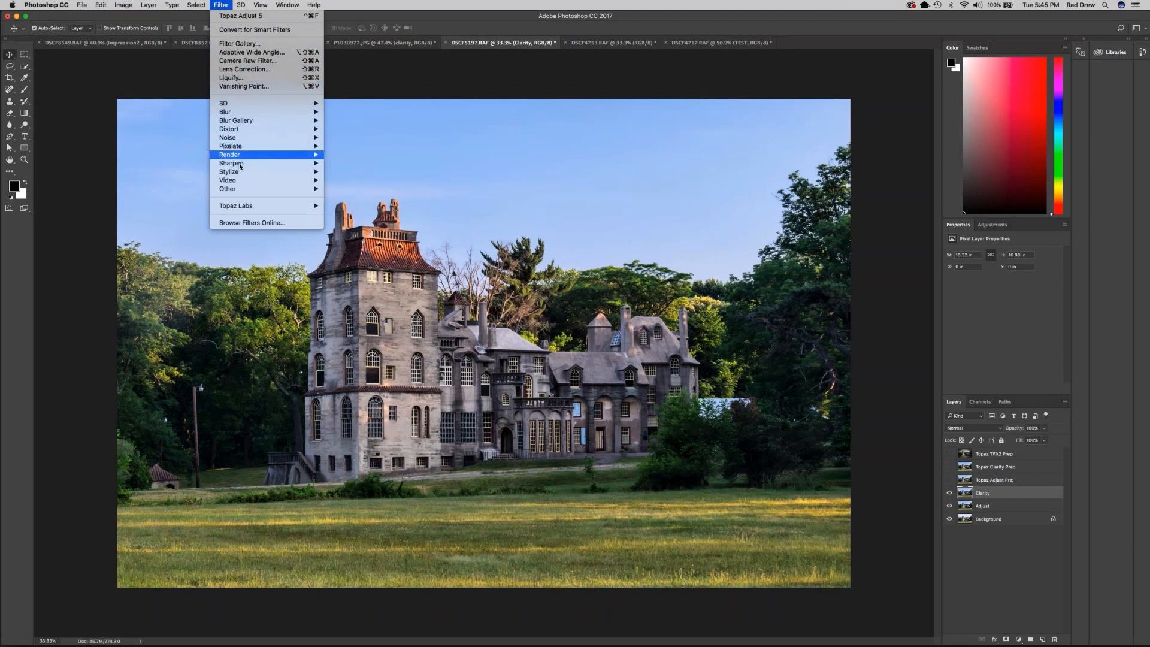
mouse_move(240, 207)
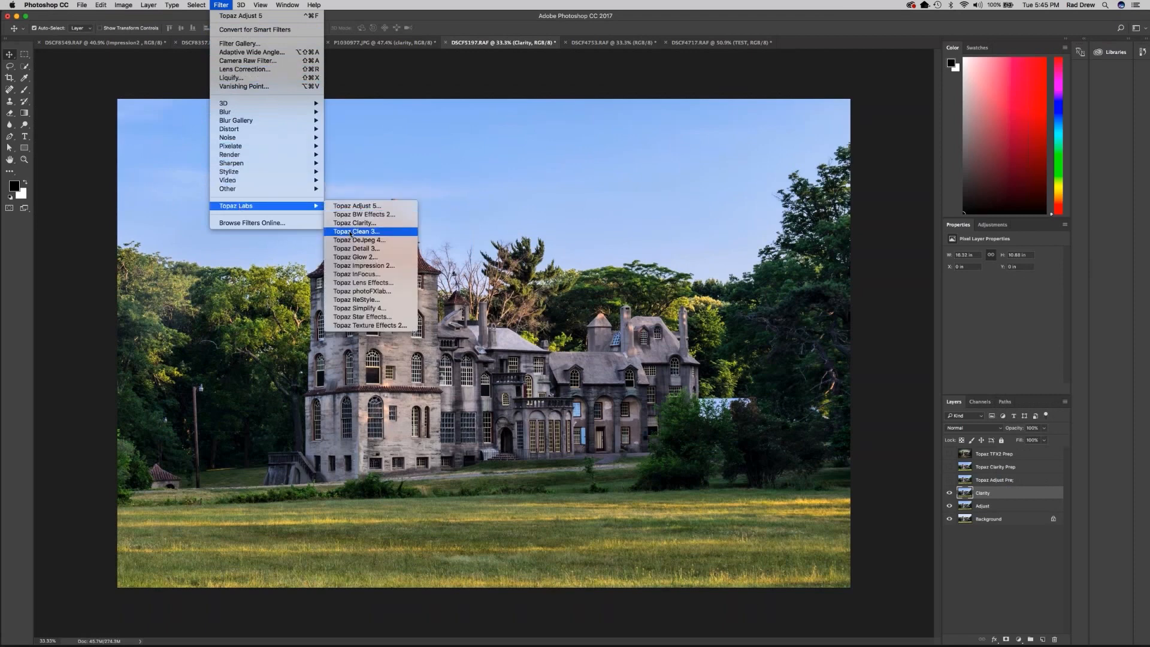
click(351, 223)
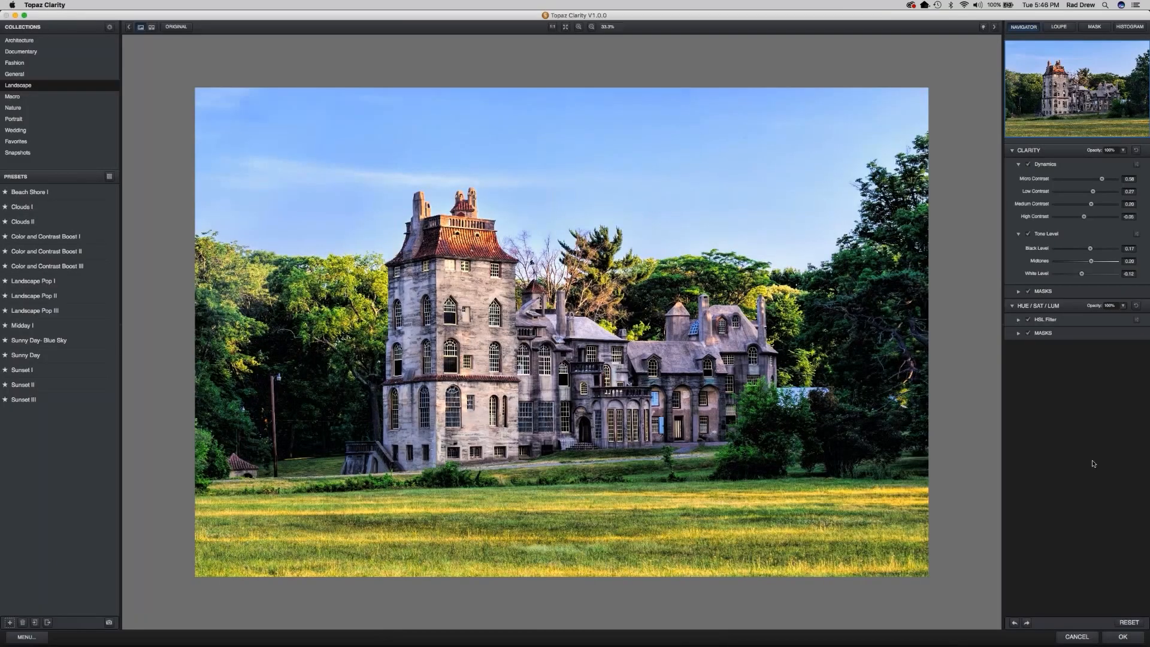
click(1129, 622)
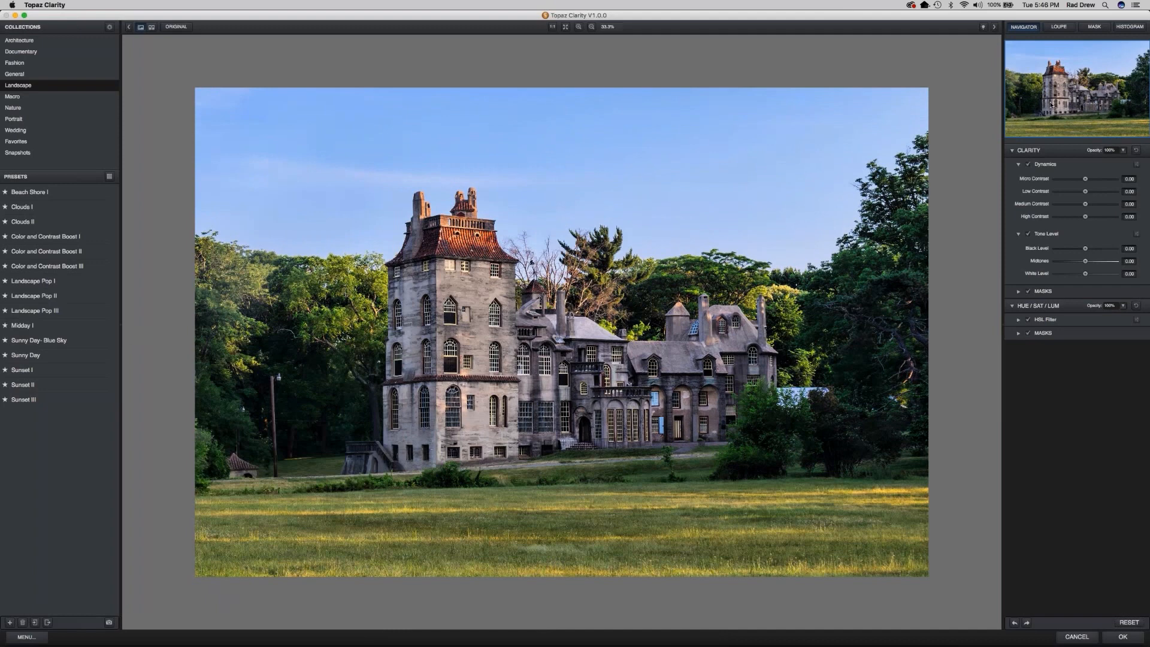
Set Micro Contrast to about 0.5, Low Contrast to 0.36, Medium Contrast to 0.22 and Midtones to -0.17, and apply the Clarity edit.
drag(1085, 178, 1099, 179)
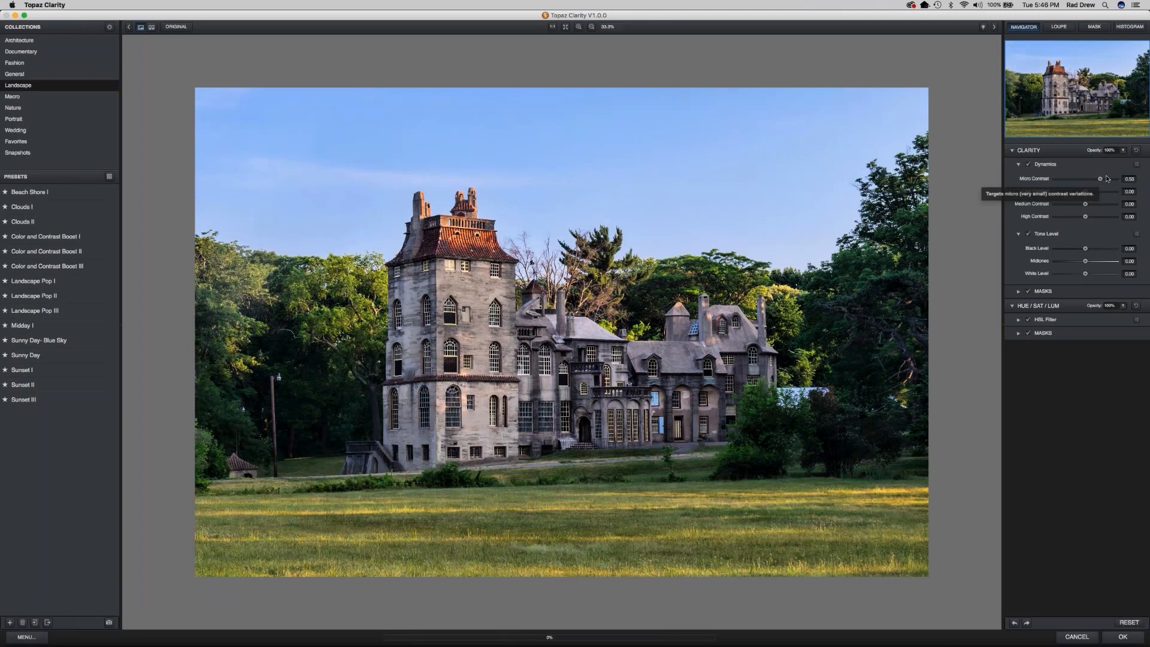
drag(1085, 191, 1095, 191)
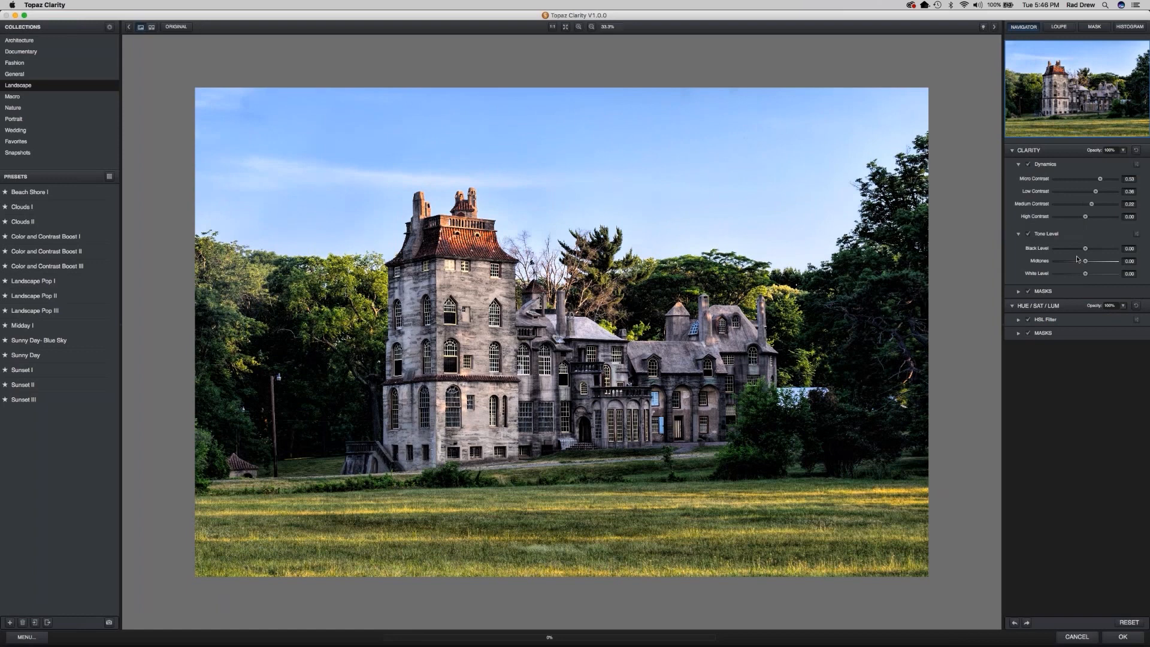
drag(1084, 260, 1081, 262)
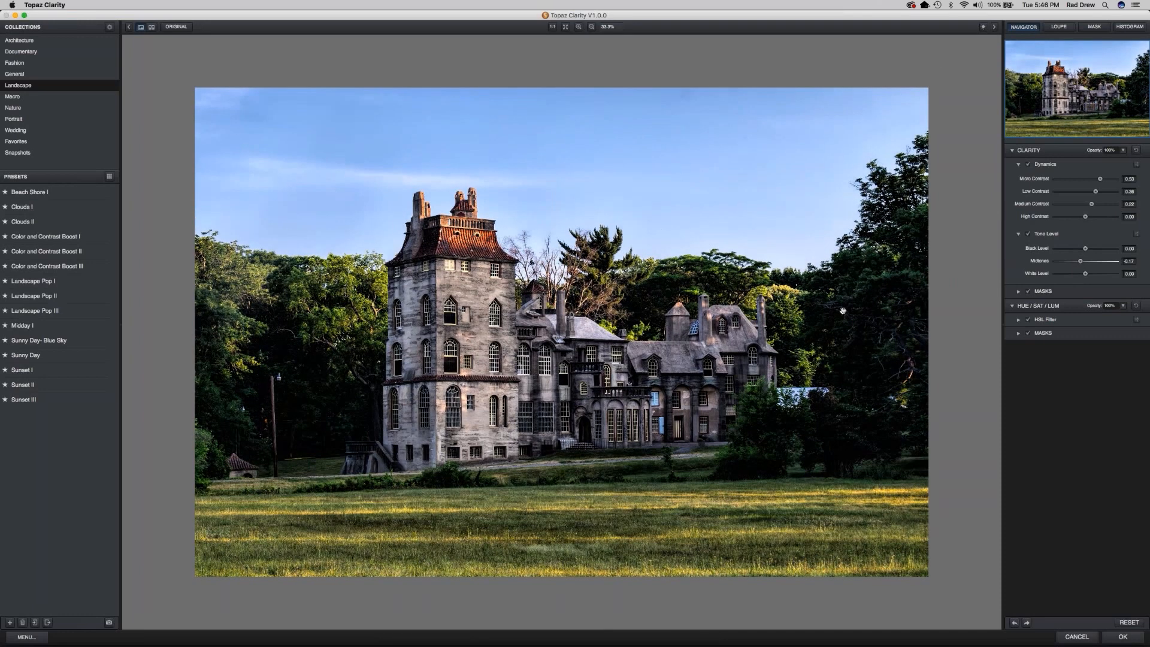
click(1123, 638)
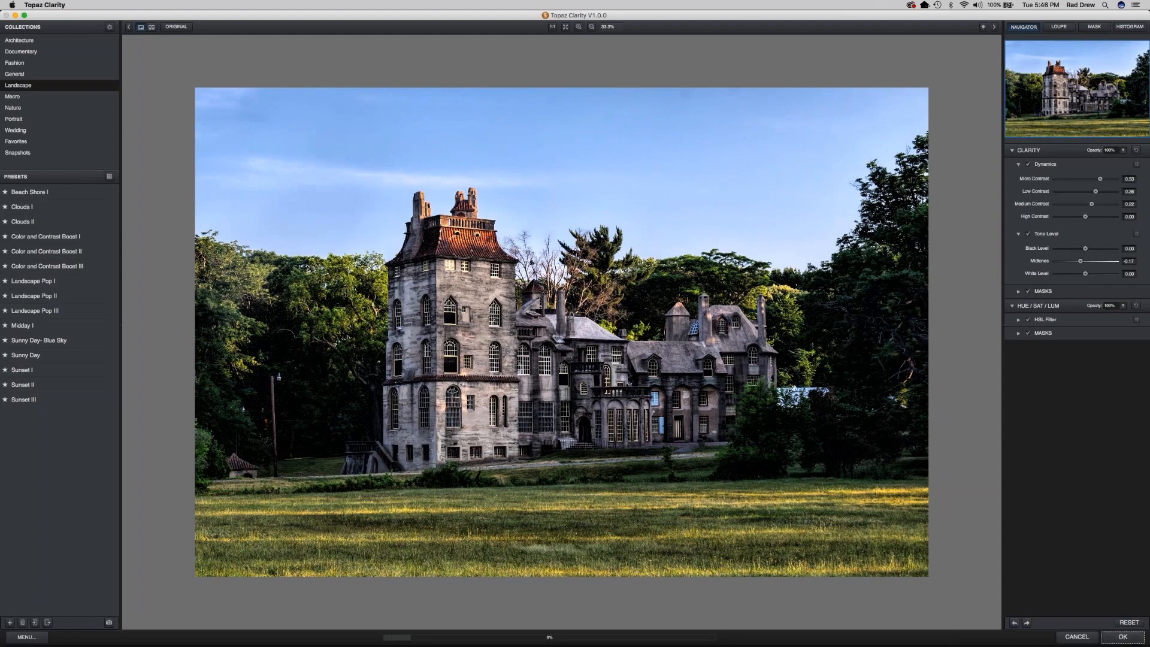